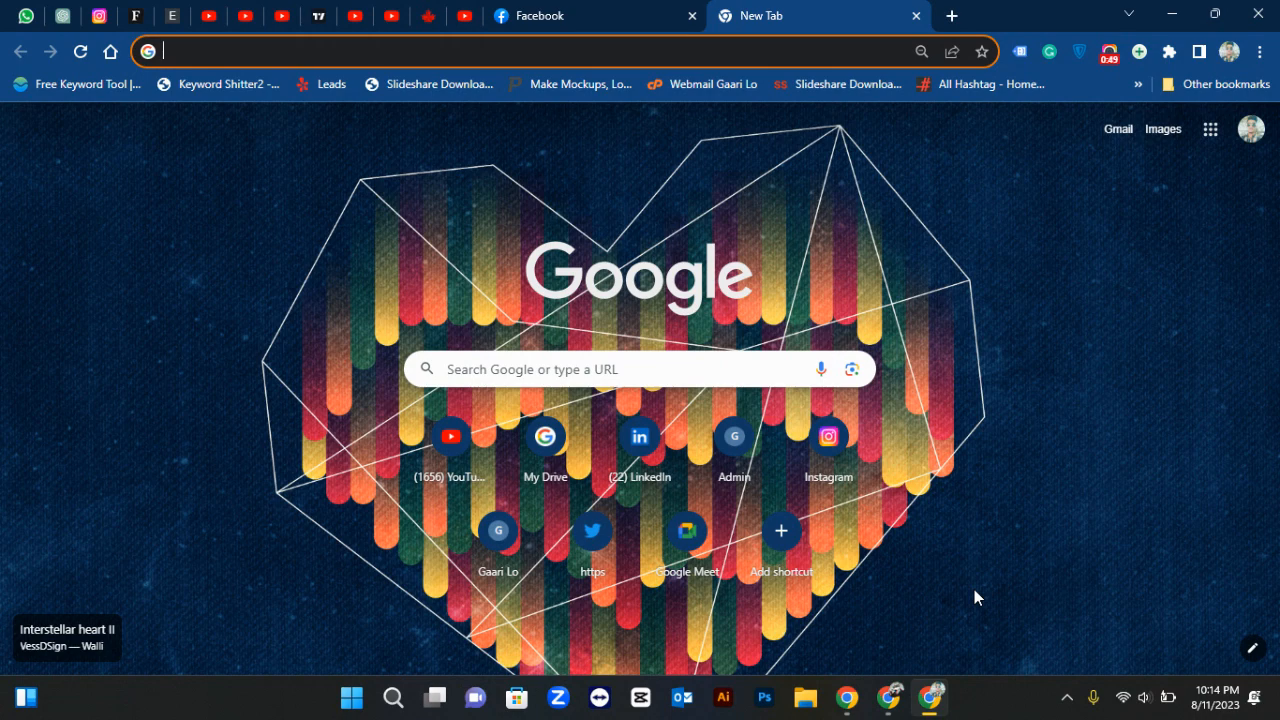
Switch to Facebook and open Ads Manager to view the ad account's campaigns.
{"action": "left_click", "coordinate": [586, 9]}
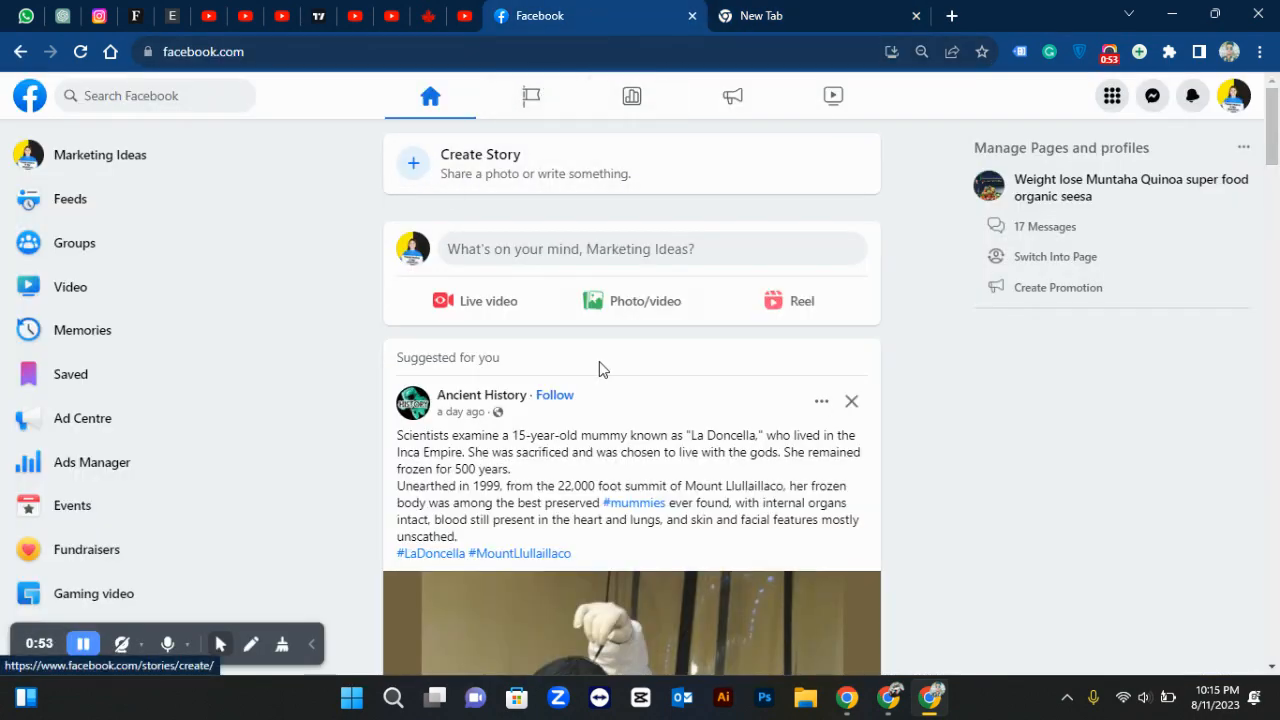
{"action": "left_click", "coordinate": [311, 645]}
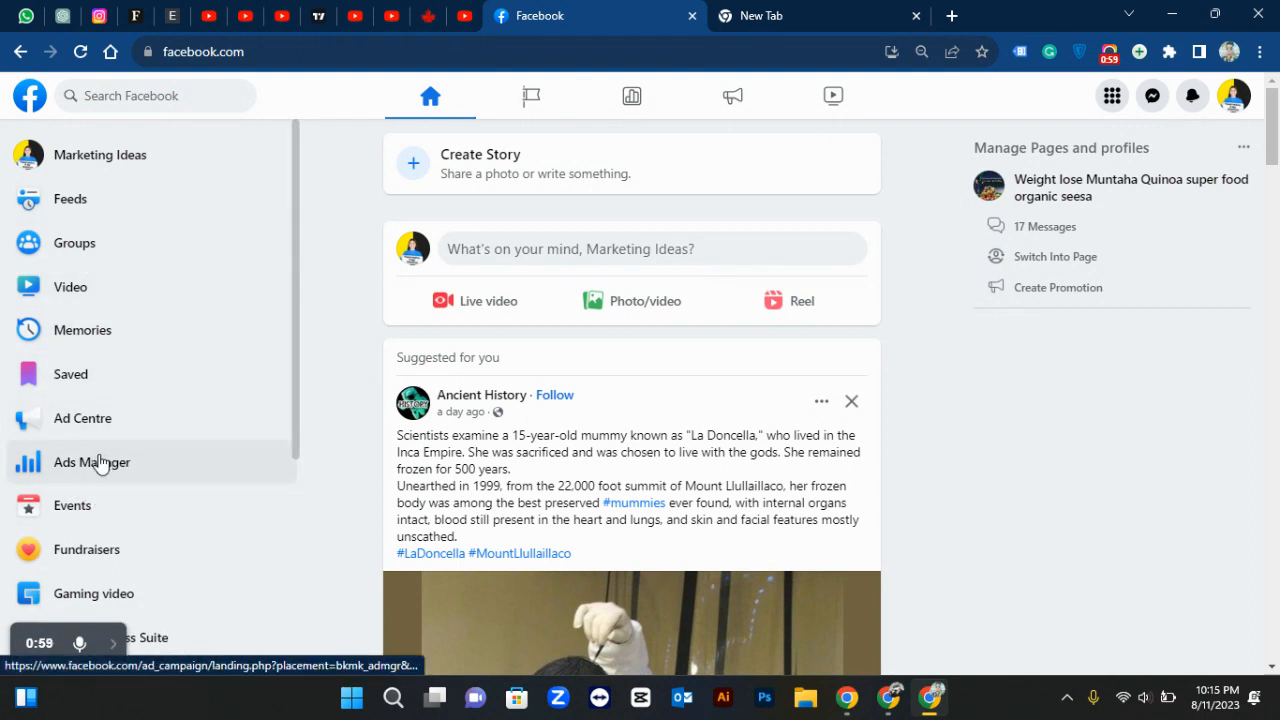
{"action": "left_click", "coordinate": [97, 471]}
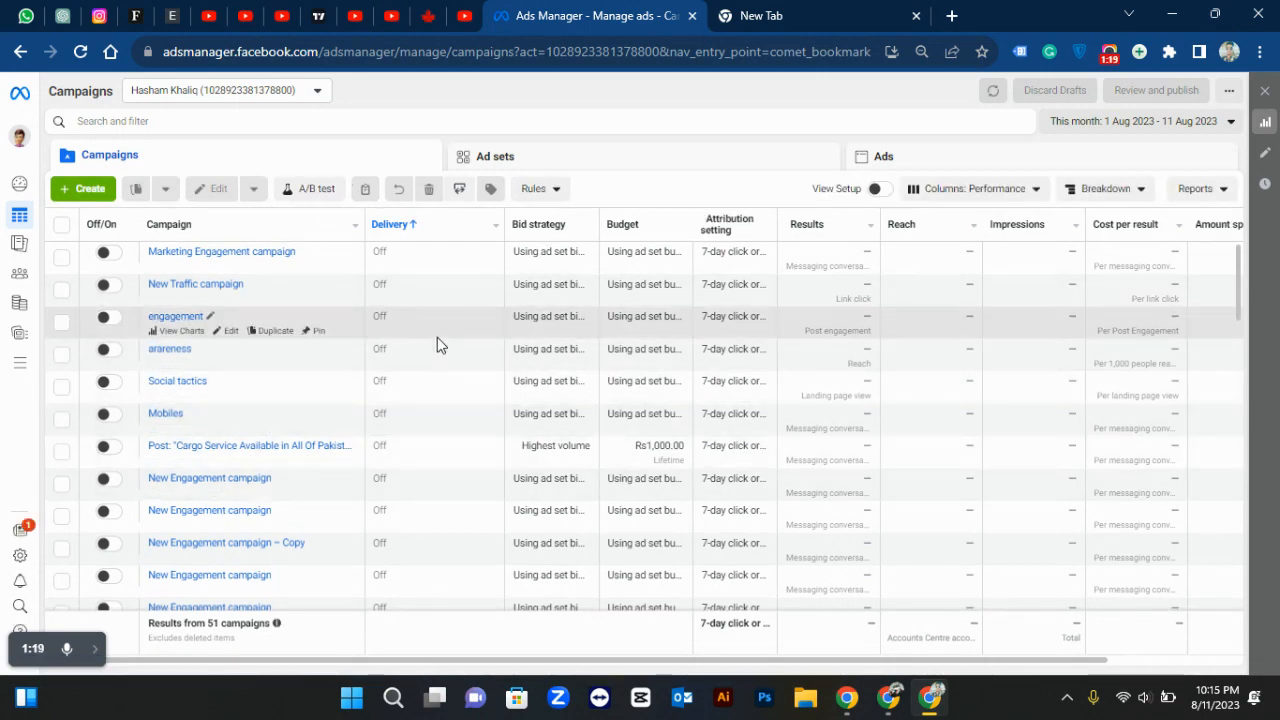
{"action": "scroll", "coordinate": [538, 433], "scroll_direction": "down", "scroll_amount": 1}
{"action": "scroll", "coordinate": [538, 433], "scroll_direction": "up", "scroll_amount": 1}
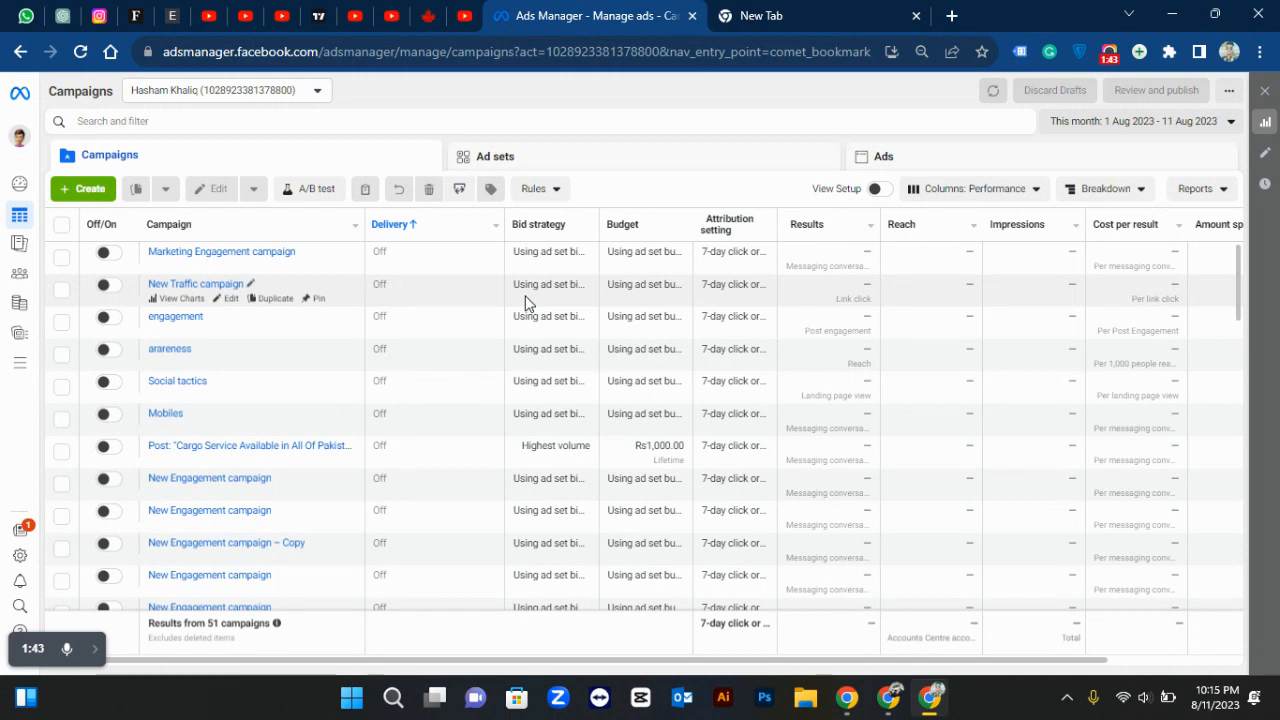
Open the ad account's billing payment settings and review the saved payment methods and payment activity.
{"action": "mouse_move", "coordinate": [24, 378]}
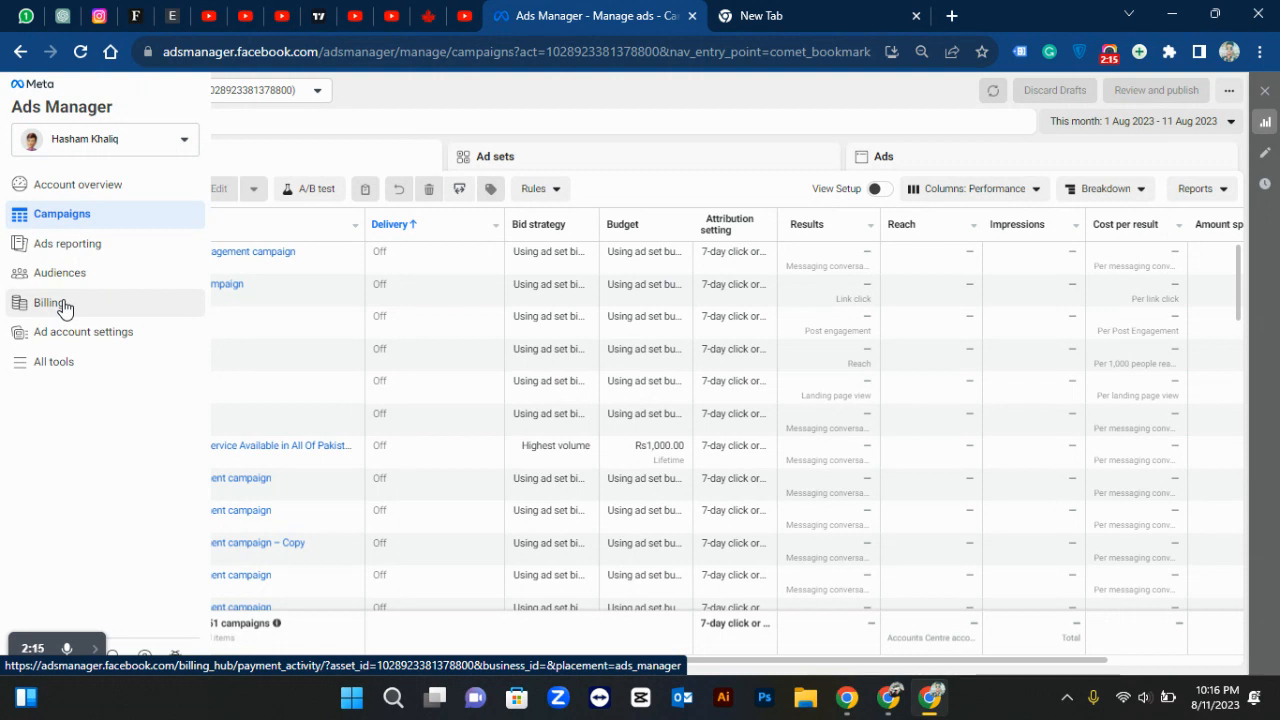
{"action": "left_click", "coordinate": [62, 305]}
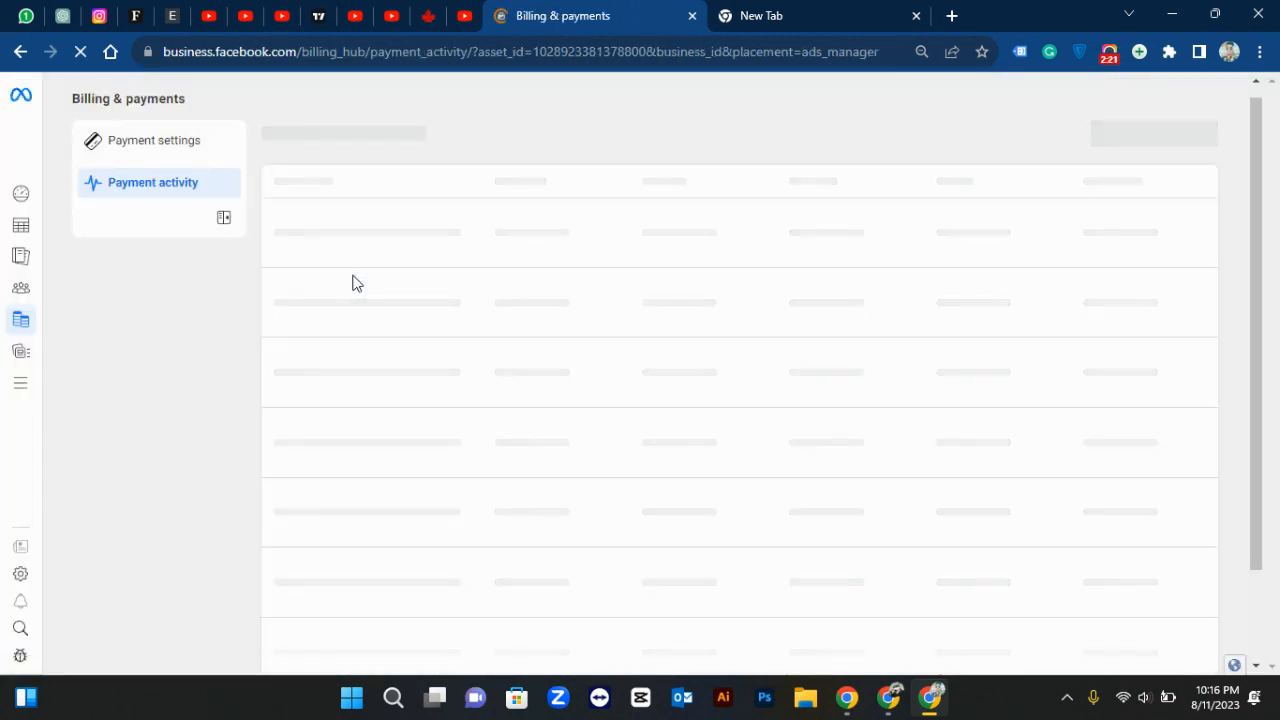
{"action": "left_click", "coordinate": [186, 143]}
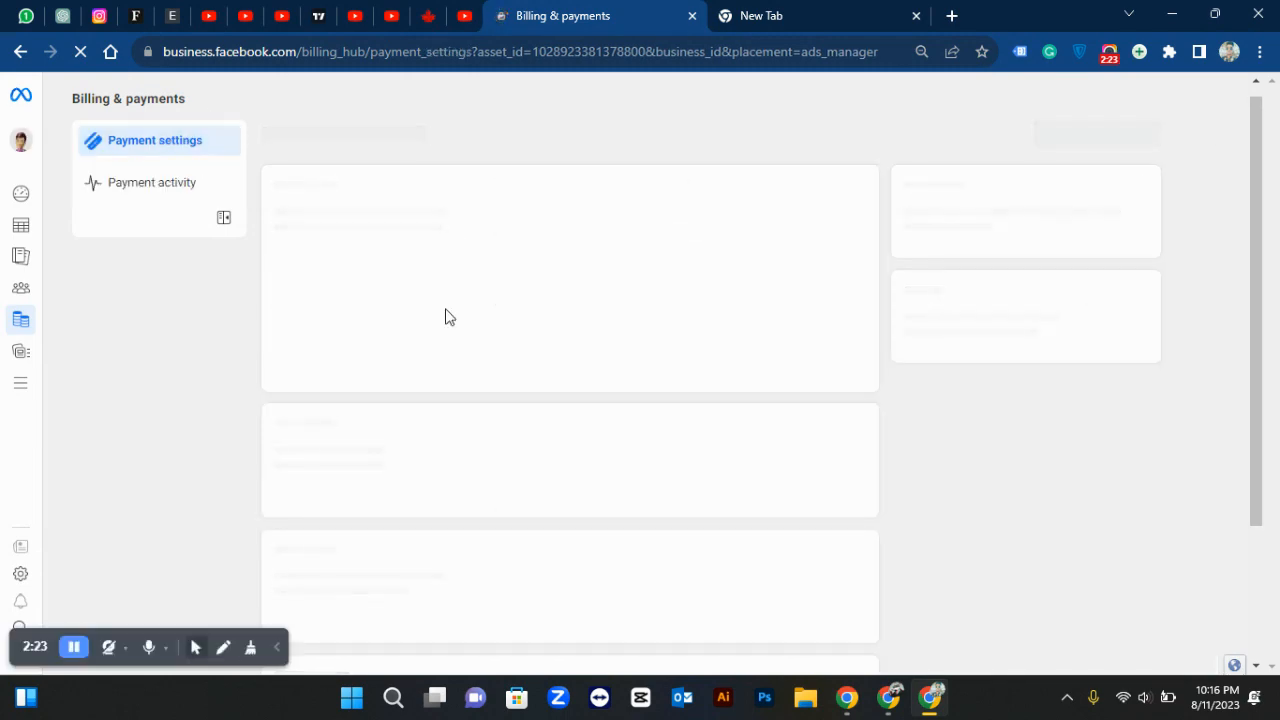
{"action": "scroll", "coordinate": [447, 316], "scroll_direction": "down", "scroll_amount": 5}
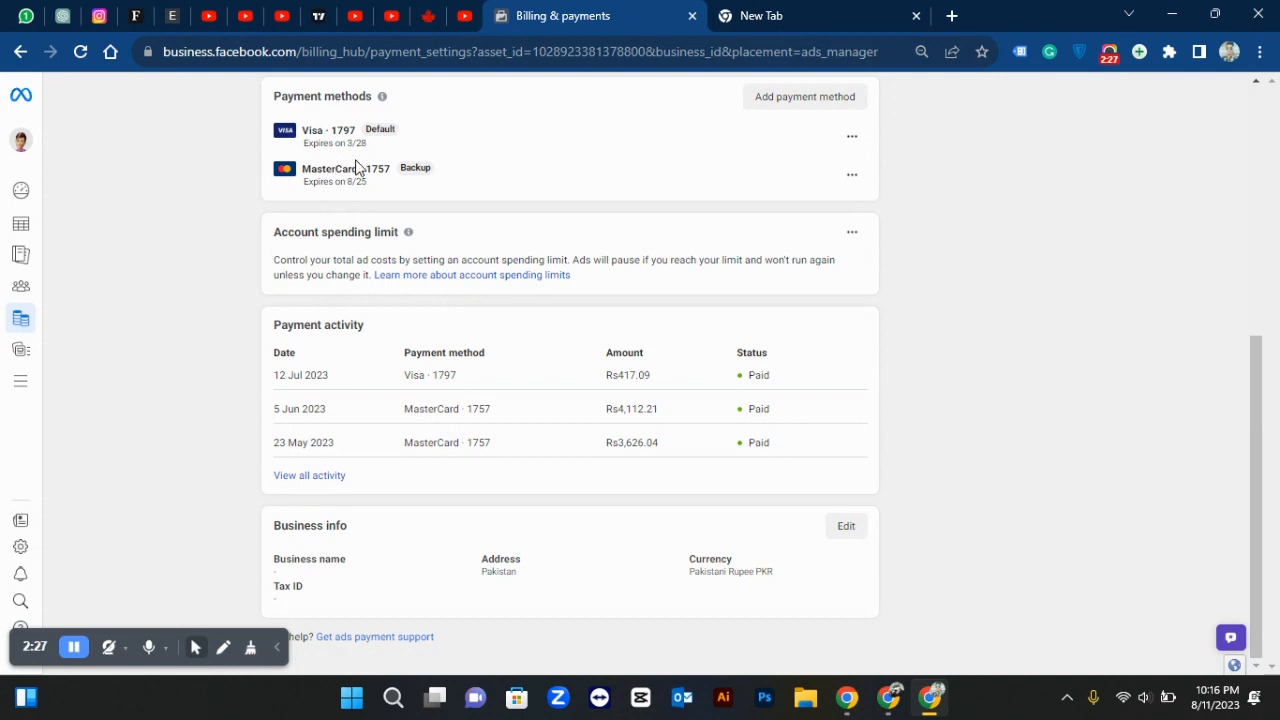
{"action": "scroll", "coordinate": [362, 168], "scroll_direction": "up", "scroll_amount": 1}
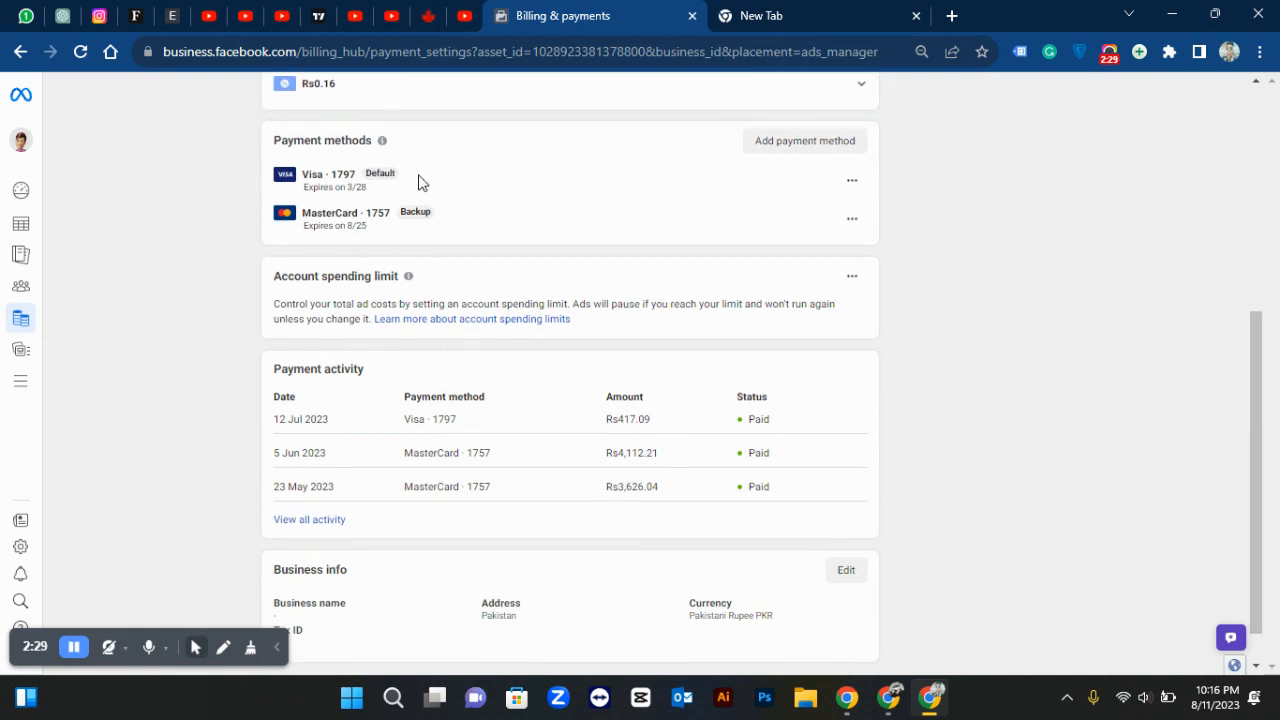
{"action": "scroll", "coordinate": [820, 266], "scroll_direction": "up", "scroll_amount": 2}
View the form for adding a debit or credit card as a payment method, and close it without saving.
{"action": "left_click", "coordinate": [786, 340]}
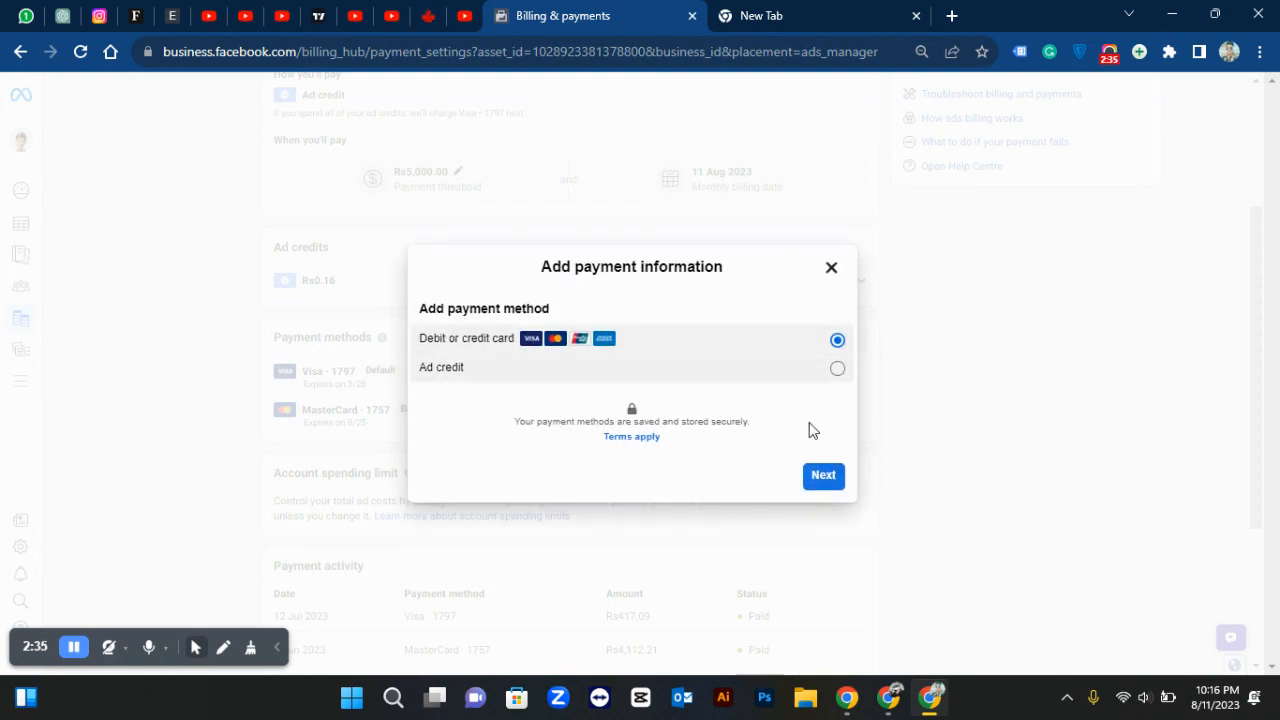
{"action": "left_click", "coordinate": [819, 478]}
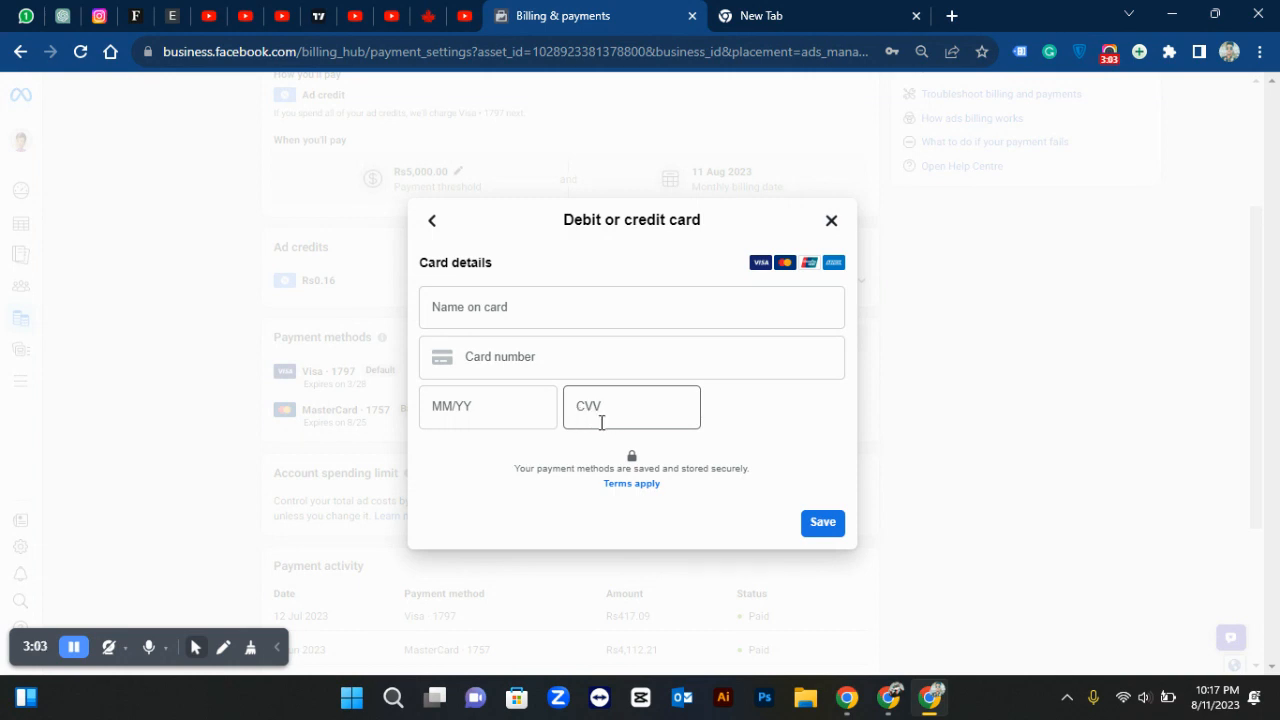
{"action": "left_click", "coordinate": [829, 224]}
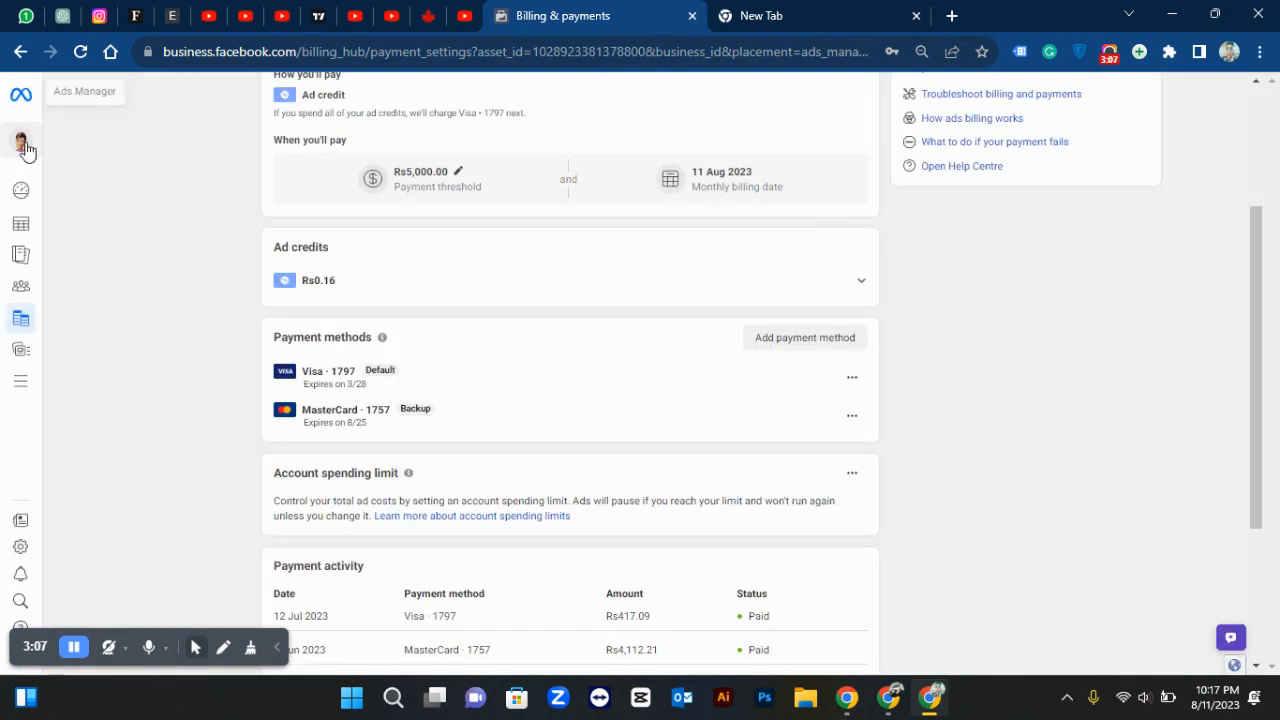
Leave billing for the campaigns list, and open Audiences to look through the saved audiences.
{"action": "left_click", "coordinate": [22, 192]}
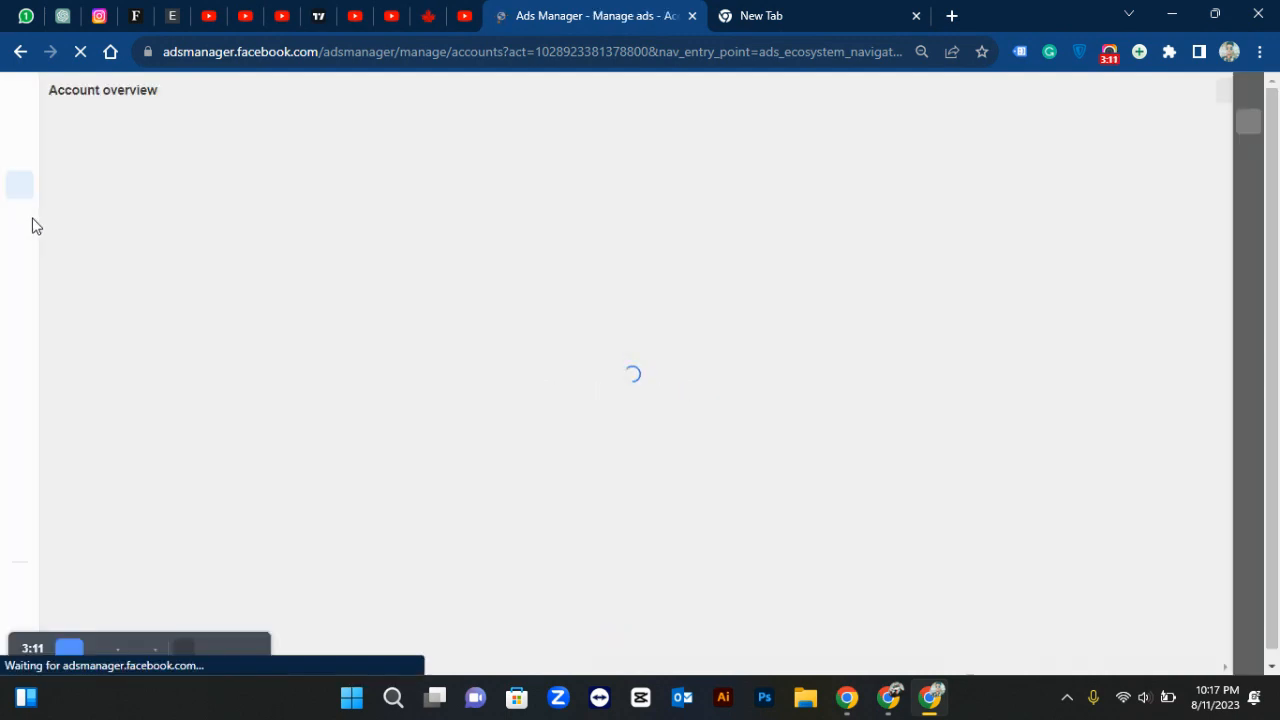
{"action": "left_click", "coordinate": [20, 220]}
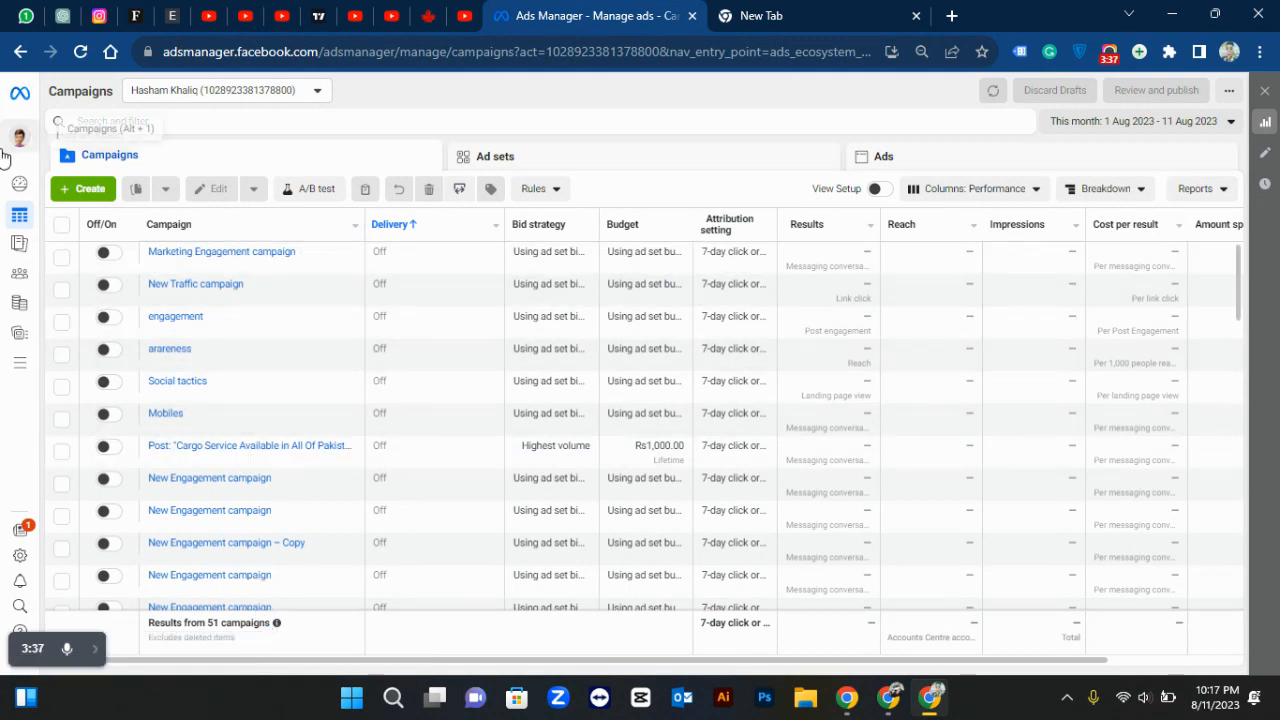
{"action": "mouse_move", "coordinate": [95, 258]}
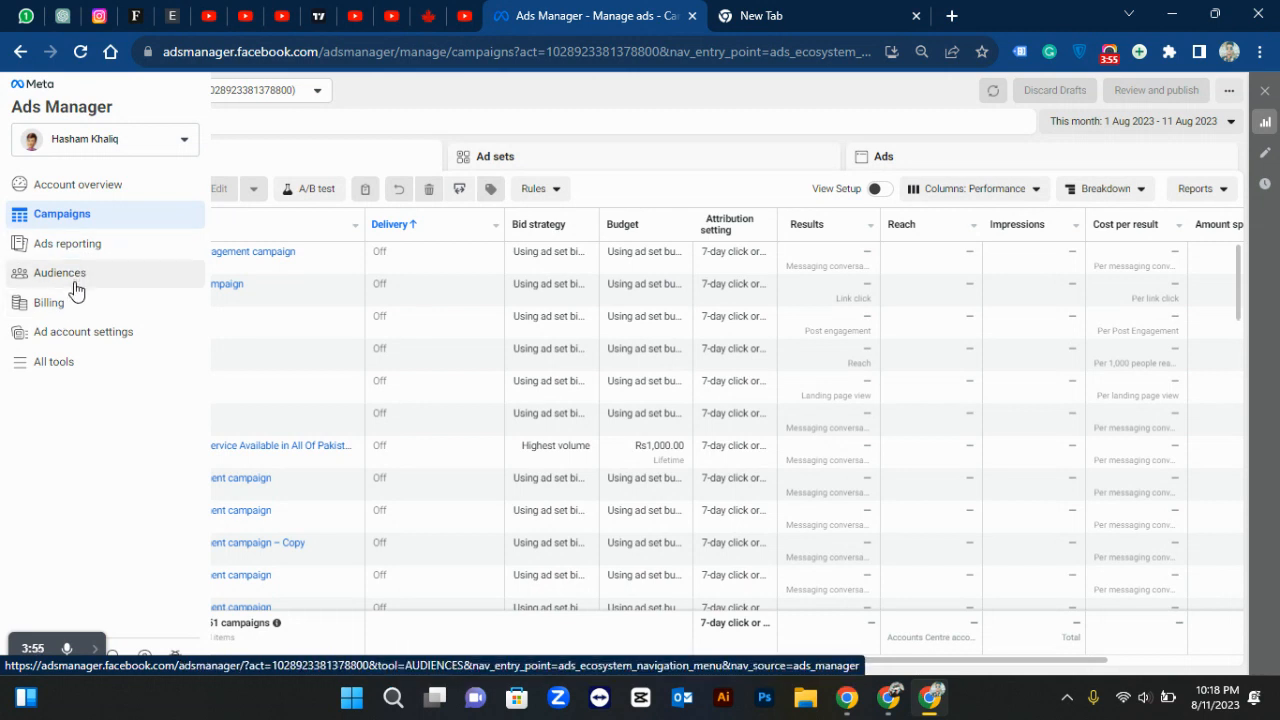
{"action": "left_click", "coordinate": [75, 285]}
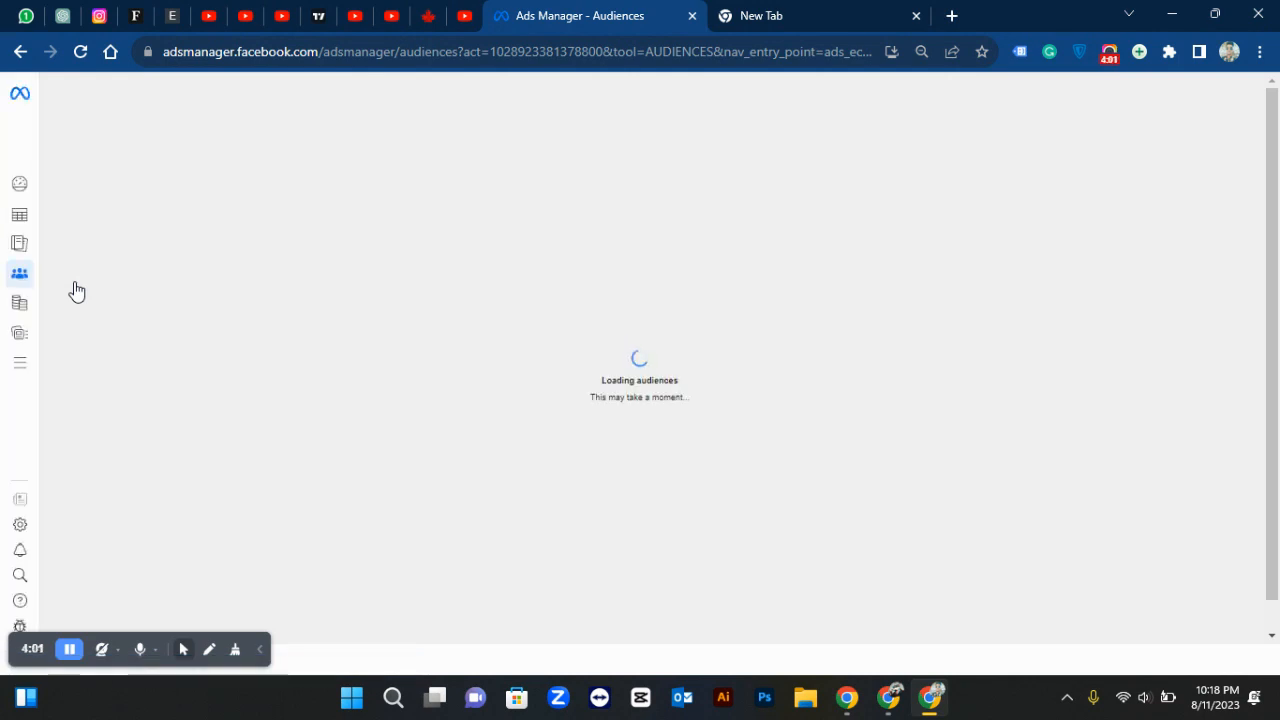
{"action": "scroll", "coordinate": [380, 411], "scroll_direction": "down", "scroll_amount": 10}
{"action": "scroll", "coordinate": [380, 411], "scroll_direction": "down", "scroll_amount": 10}
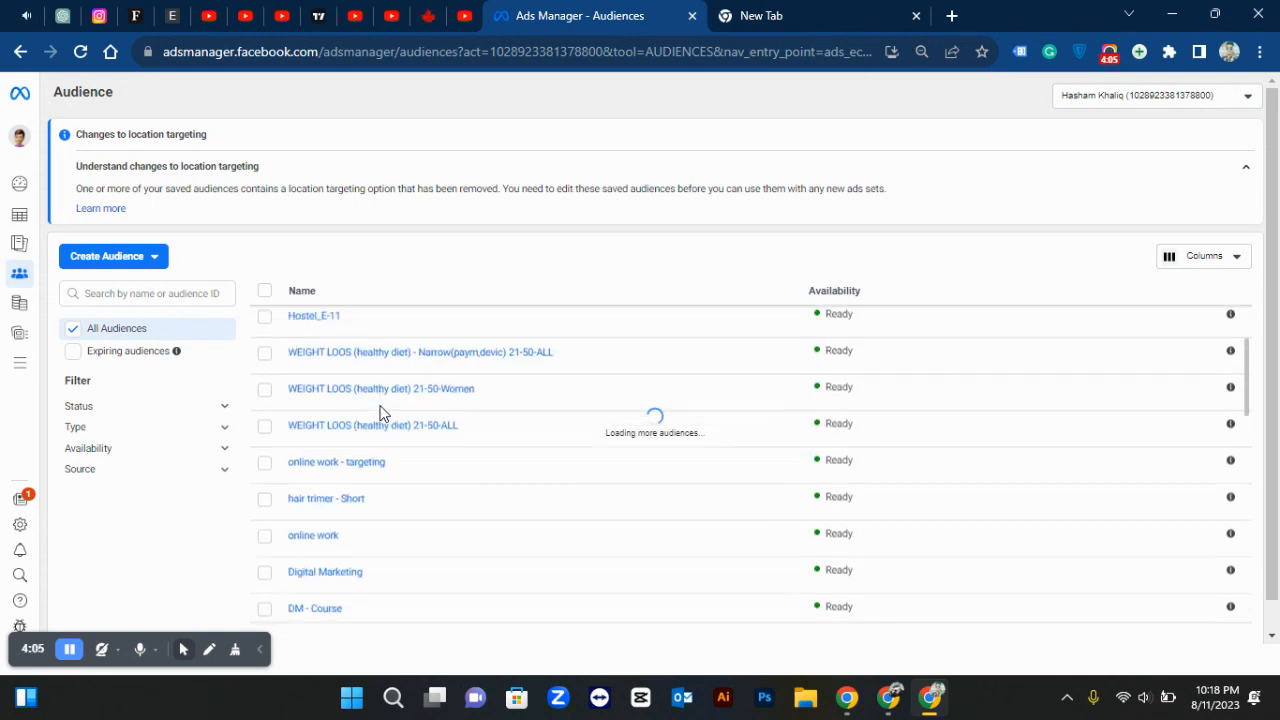
{"action": "scroll", "coordinate": [380, 411], "scroll_direction": "up", "scroll_amount": 3}
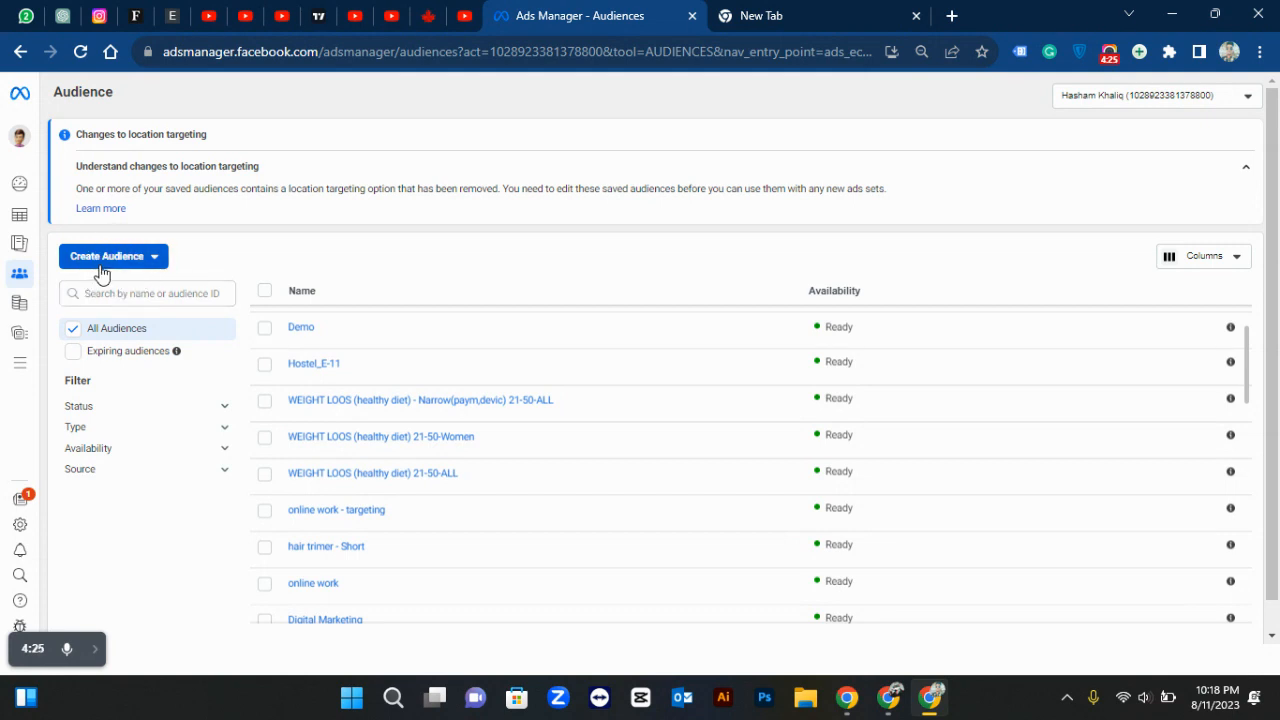
Return to the campaigns and examine the objectives offered for a new campaign, trying Engagement and closing the dialog without continuing.
{"action": "mouse_move", "coordinate": [27, 216]}
{"action": "left_click", "coordinate": [27, 216]}
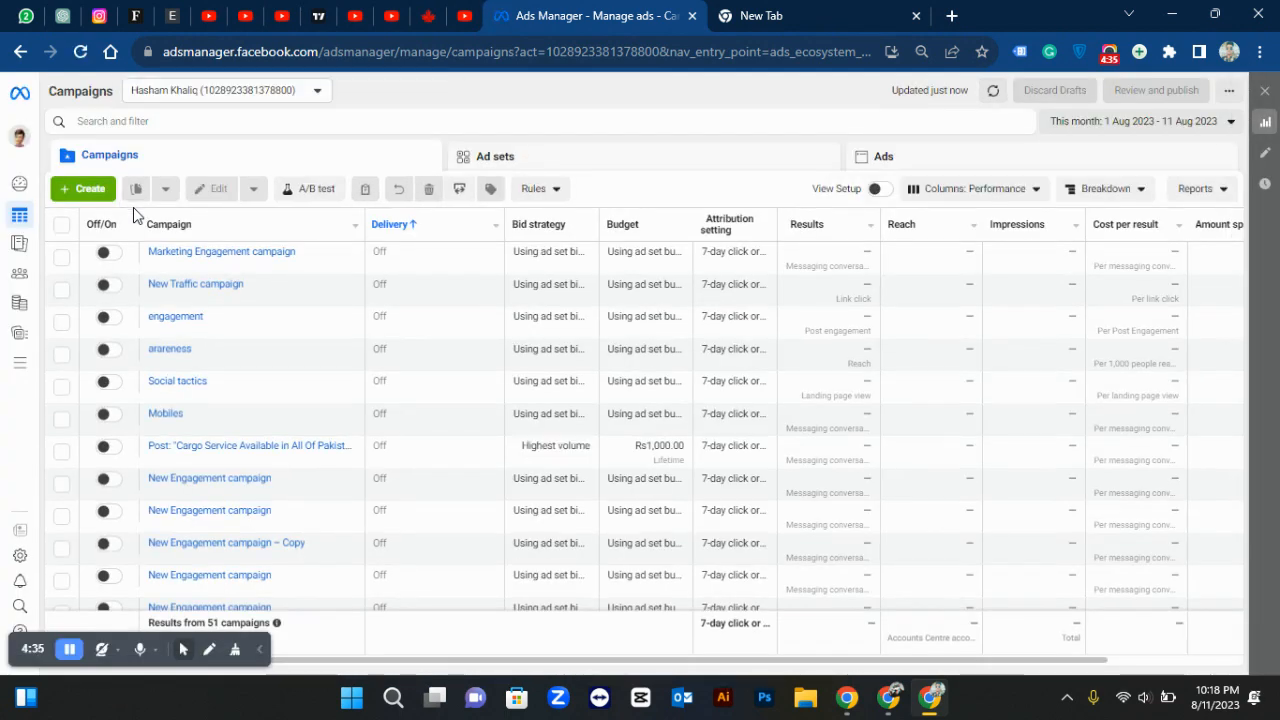
{"action": "left_click", "coordinate": [107, 199]}
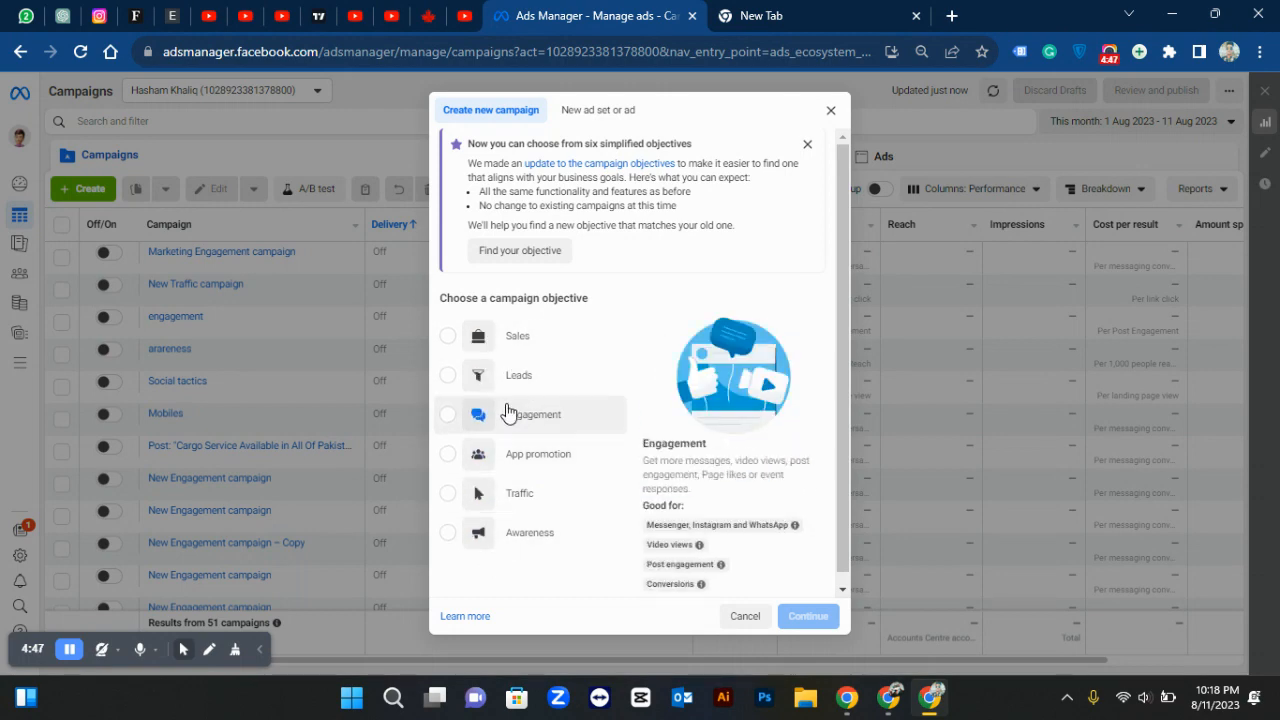
{"action": "scroll", "coordinate": [514, 543], "scroll_direction": "down", "scroll_amount": 1}
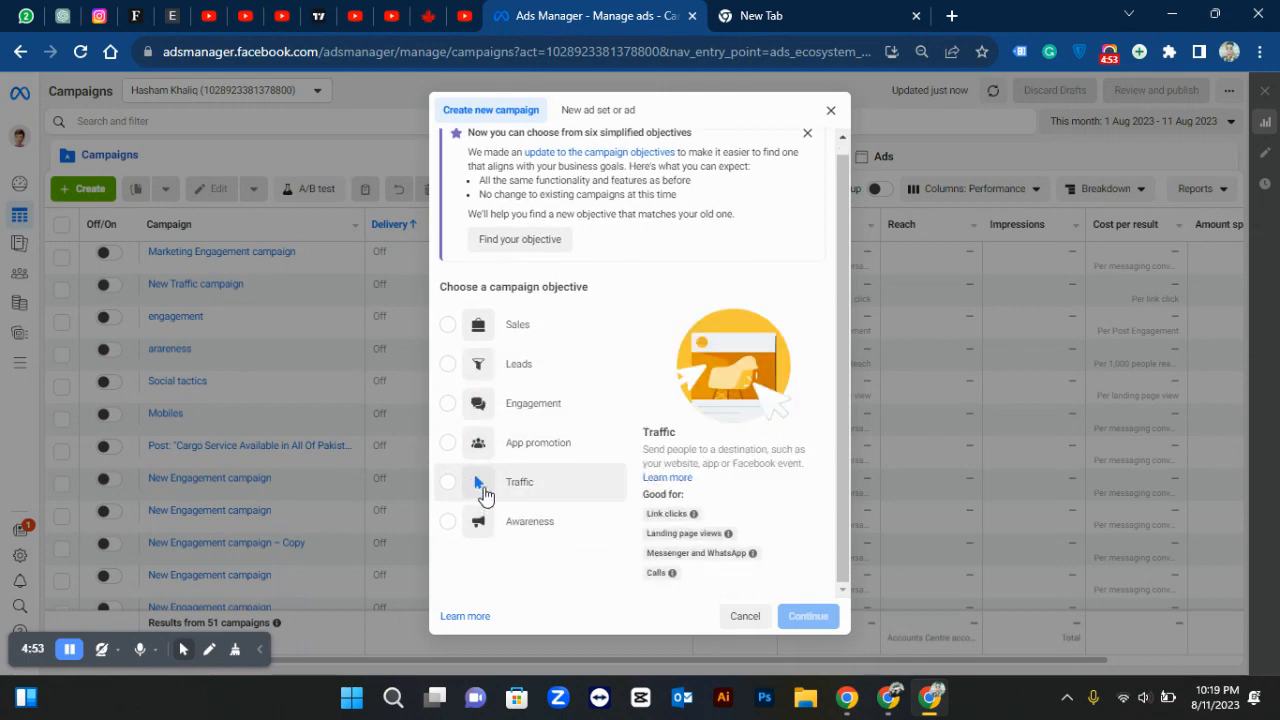
{"action": "left_click", "coordinate": [500, 410]}
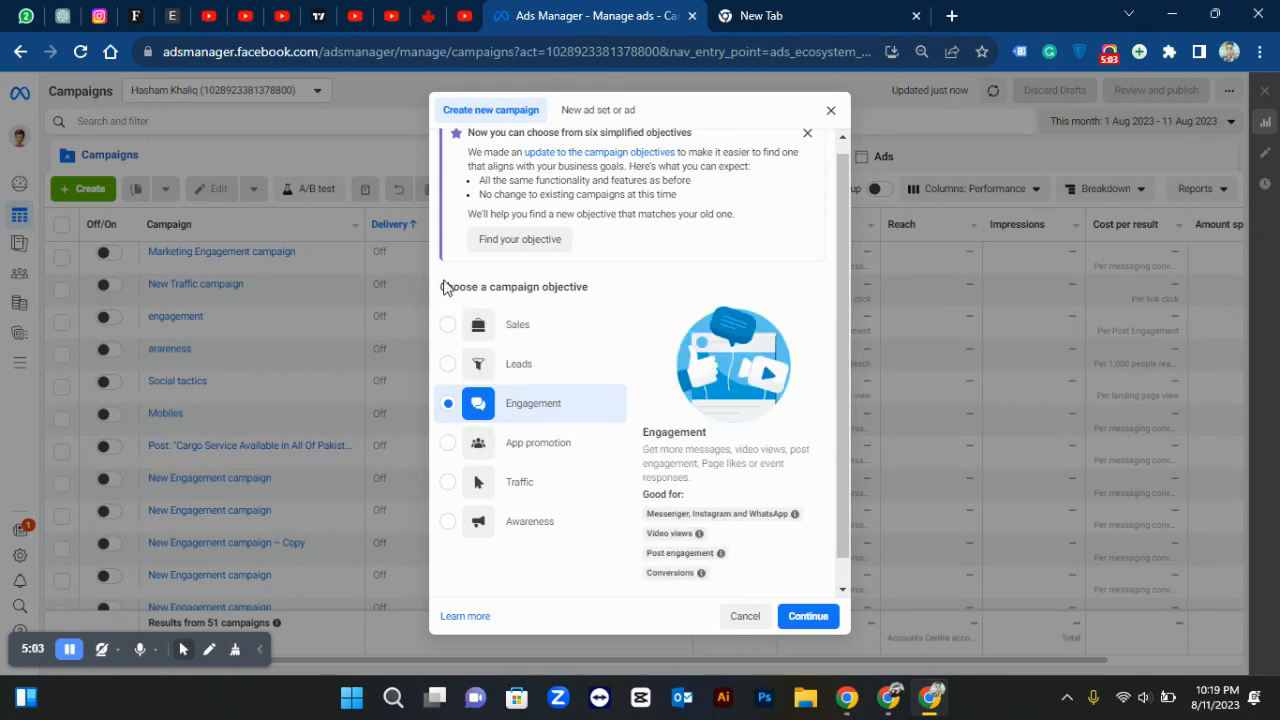
{"action": "left_click_drag", "start_coordinate": [444, 287], "coordinate": [586, 286]}
{"action": "left_click", "coordinate": [566, 287]}
{"action": "left_click", "coordinate": [834, 109]}
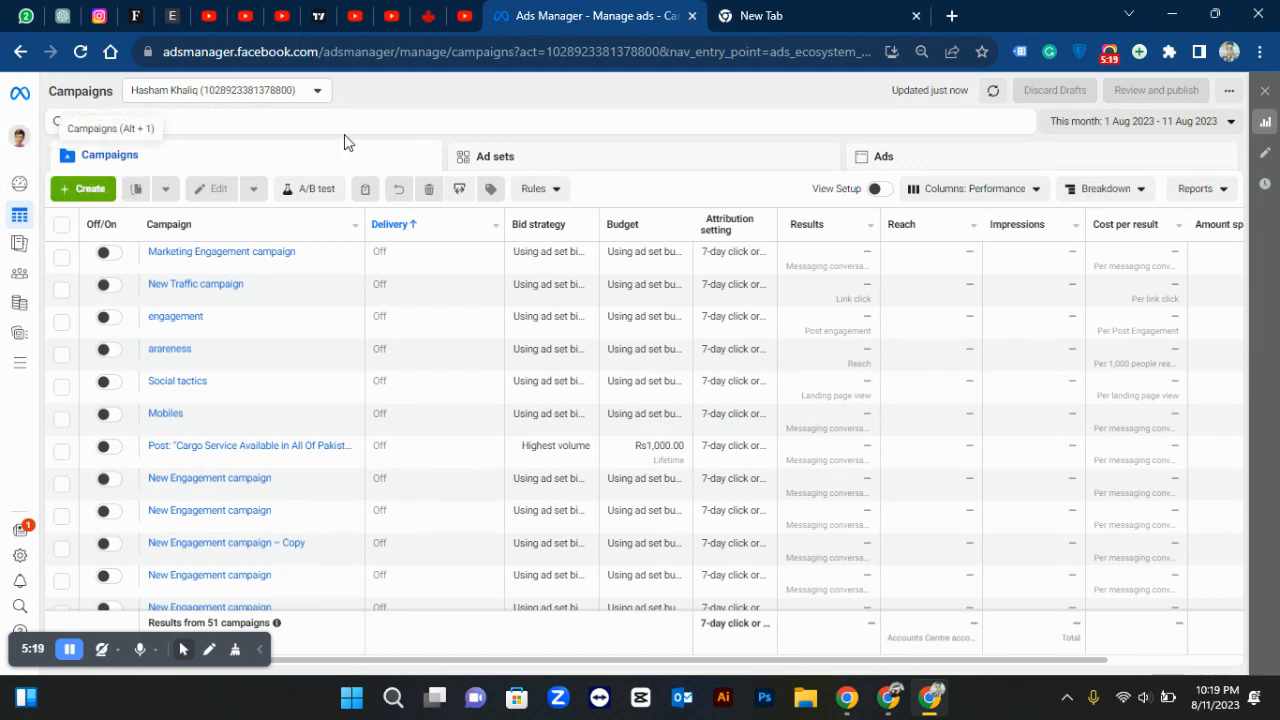
Look through the account's structure at the campaign, ad set and ad levels.
{"action": "left_click", "coordinate": [500, 160]}
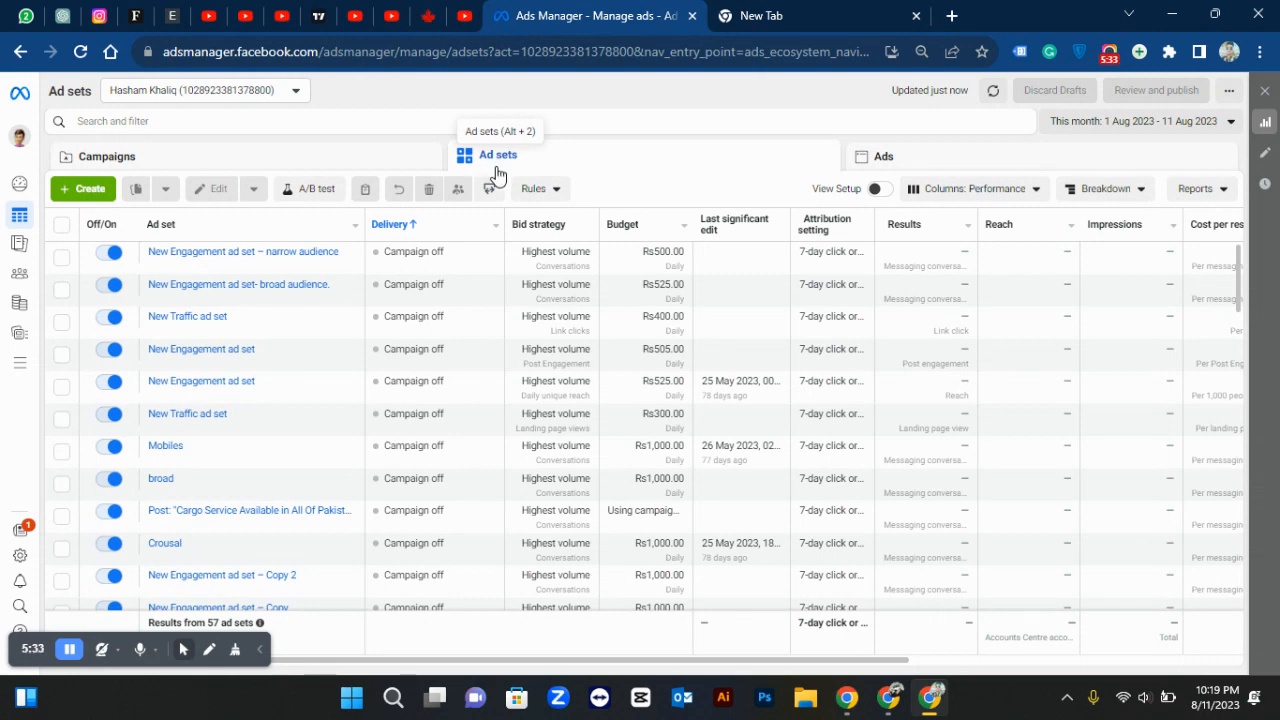
{"action": "left_click", "coordinate": [884, 160]}
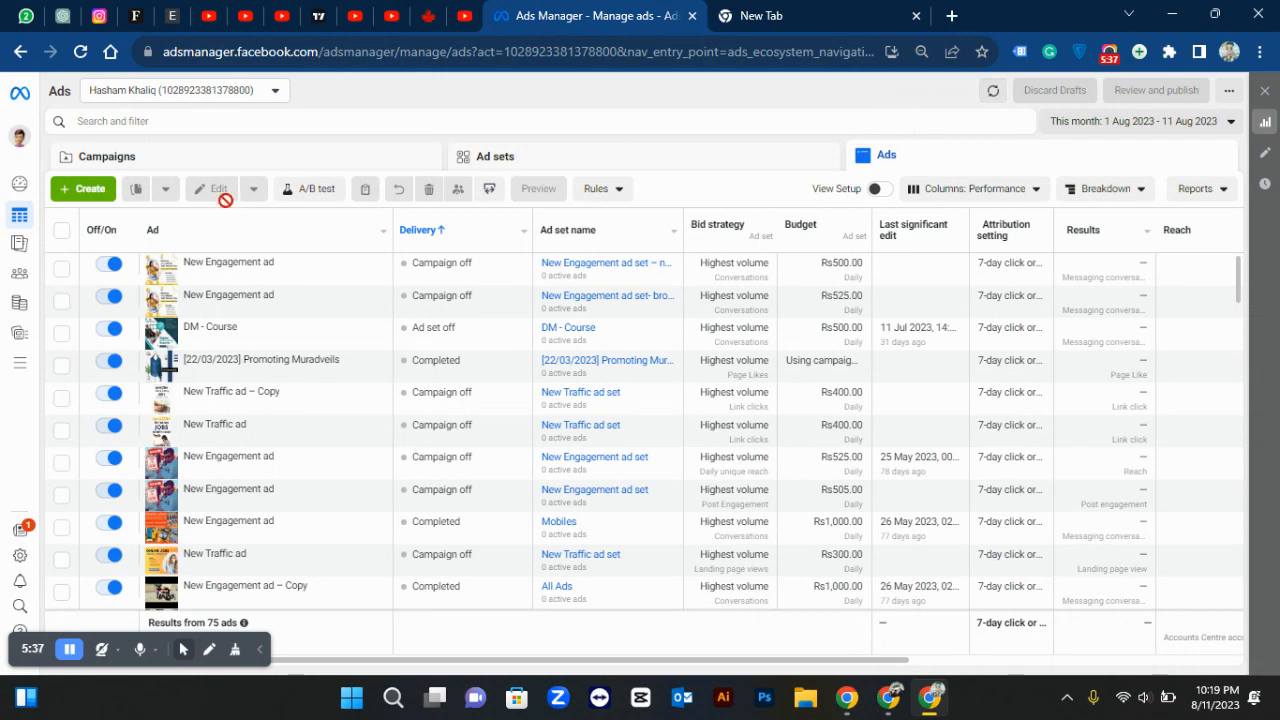
{"action": "scroll", "coordinate": [251, 509], "scroll_direction": "down", "scroll_amount": 2}
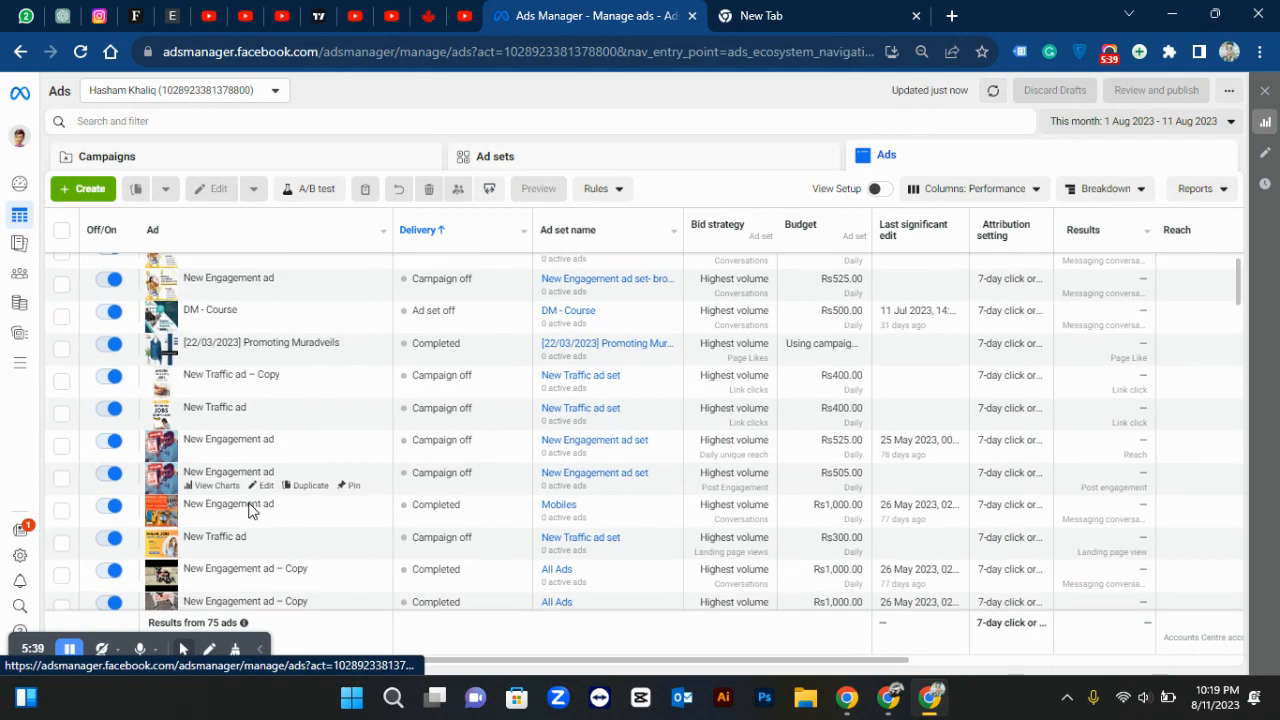
{"action": "scroll", "coordinate": [251, 512], "scroll_direction": "up", "scroll_amount": 2}
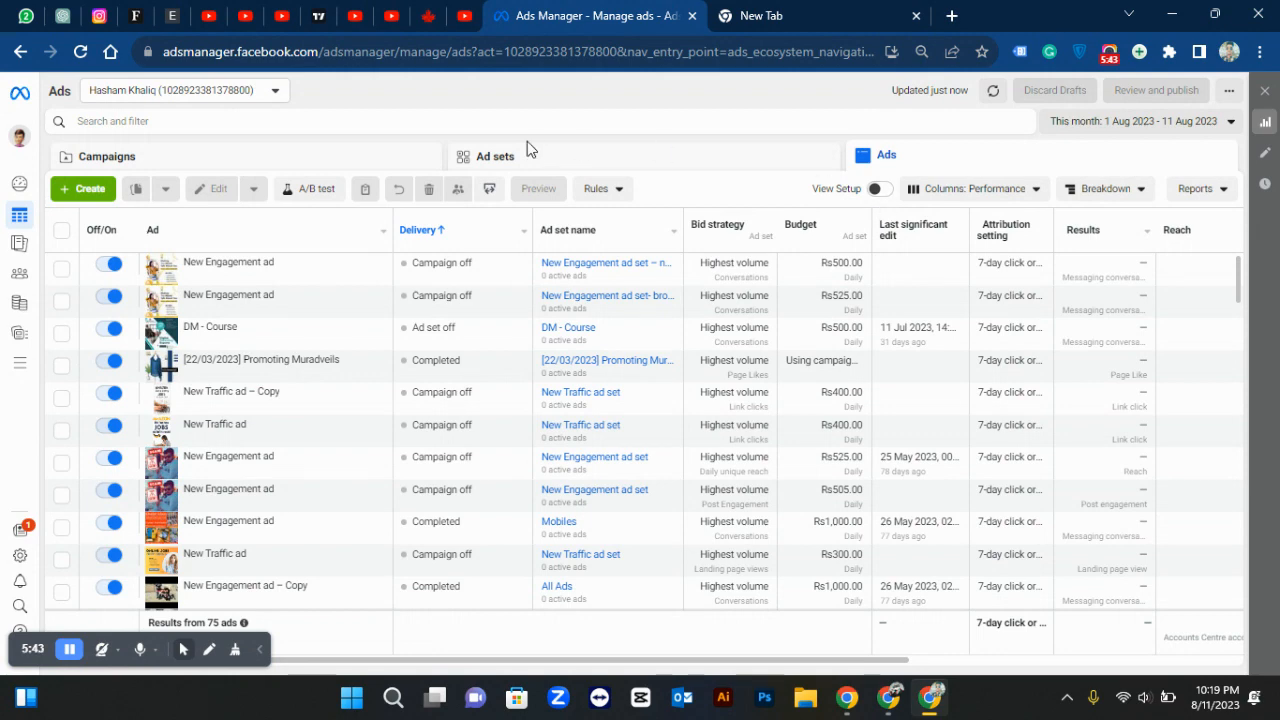
{"action": "left_click", "coordinate": [395, 157]}
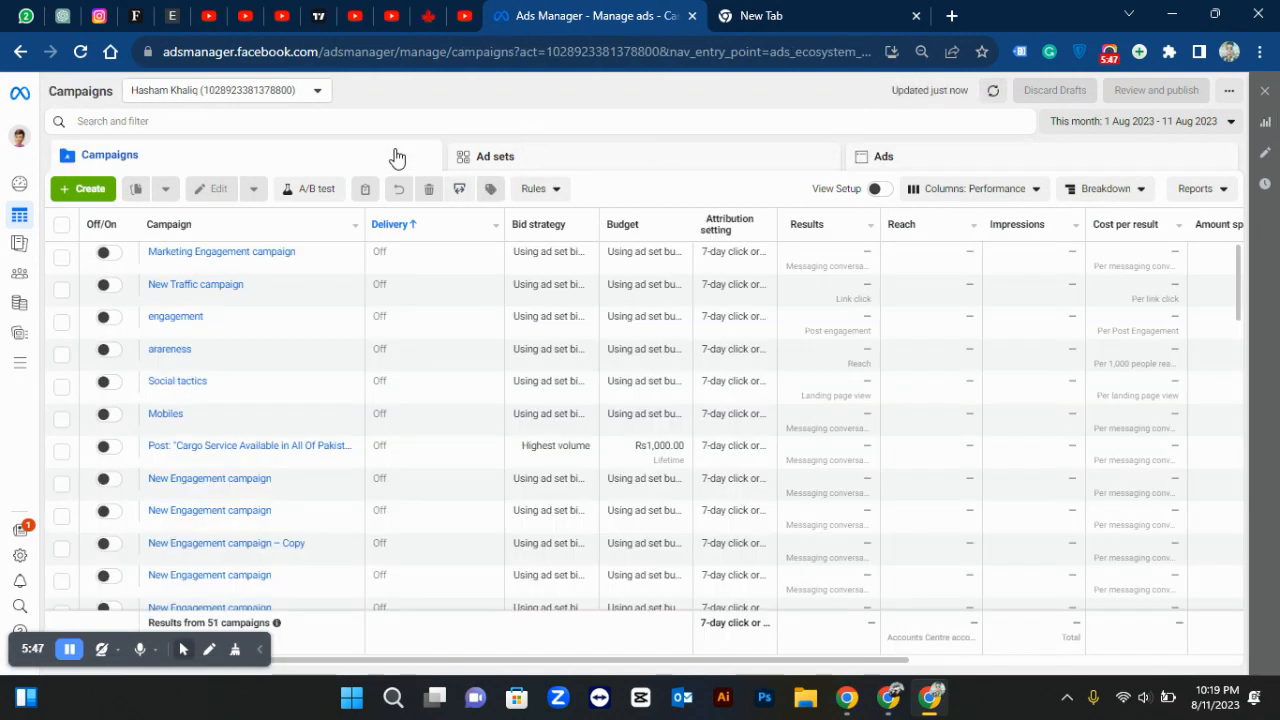
{"action": "left_click", "coordinate": [552, 157]}
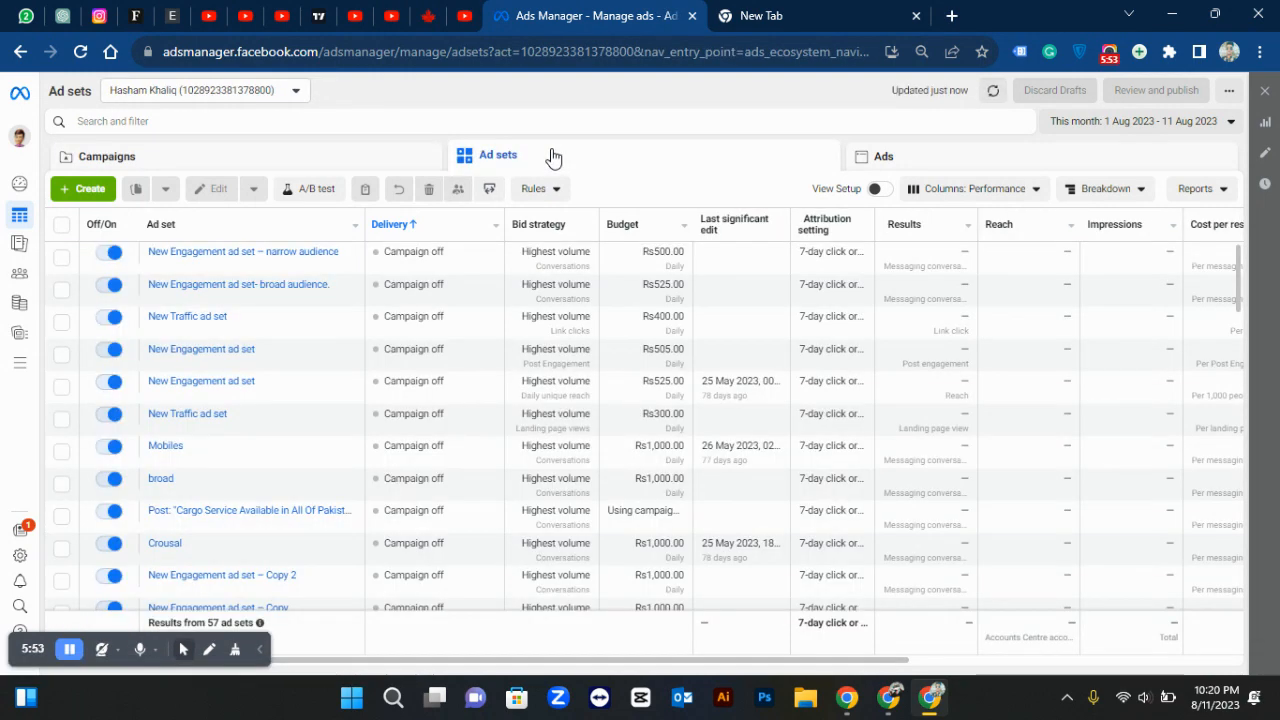
{"action": "left_click", "coordinate": [903, 165]}
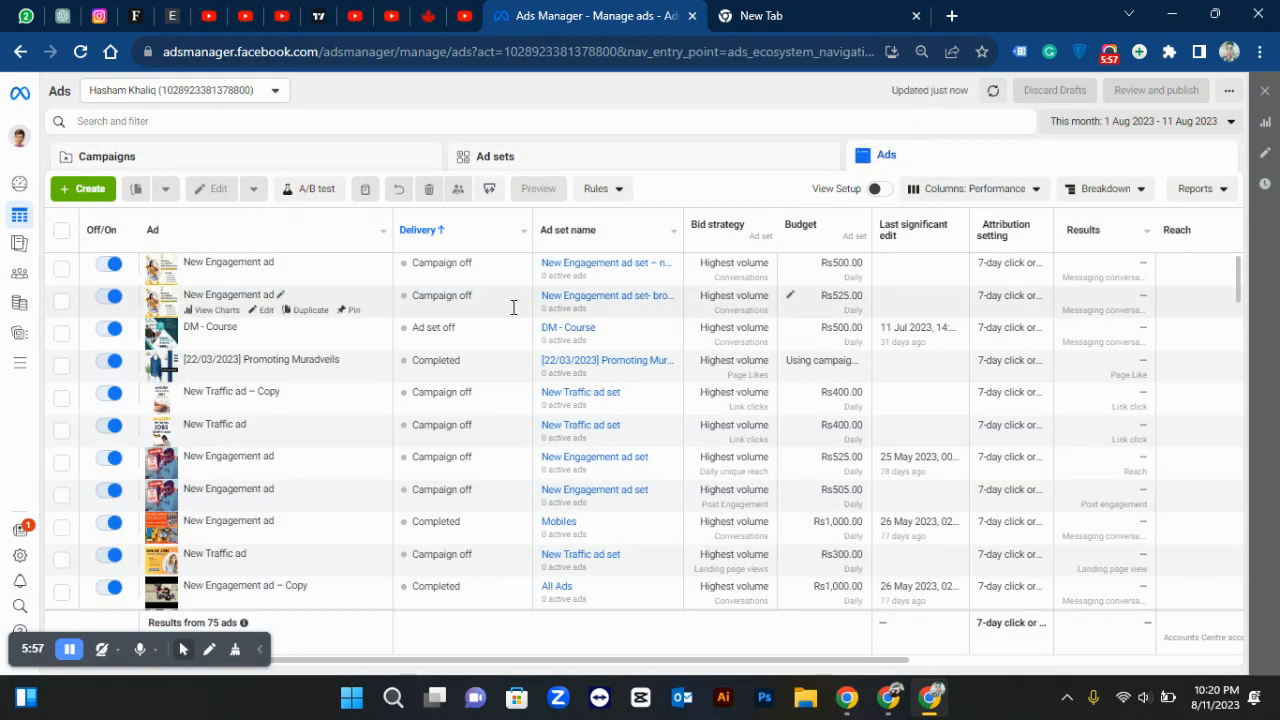
Create a new campaign with the Engagement objective, using the manual engagement campaign setup.
{"action": "left_click", "coordinate": [363, 163]}
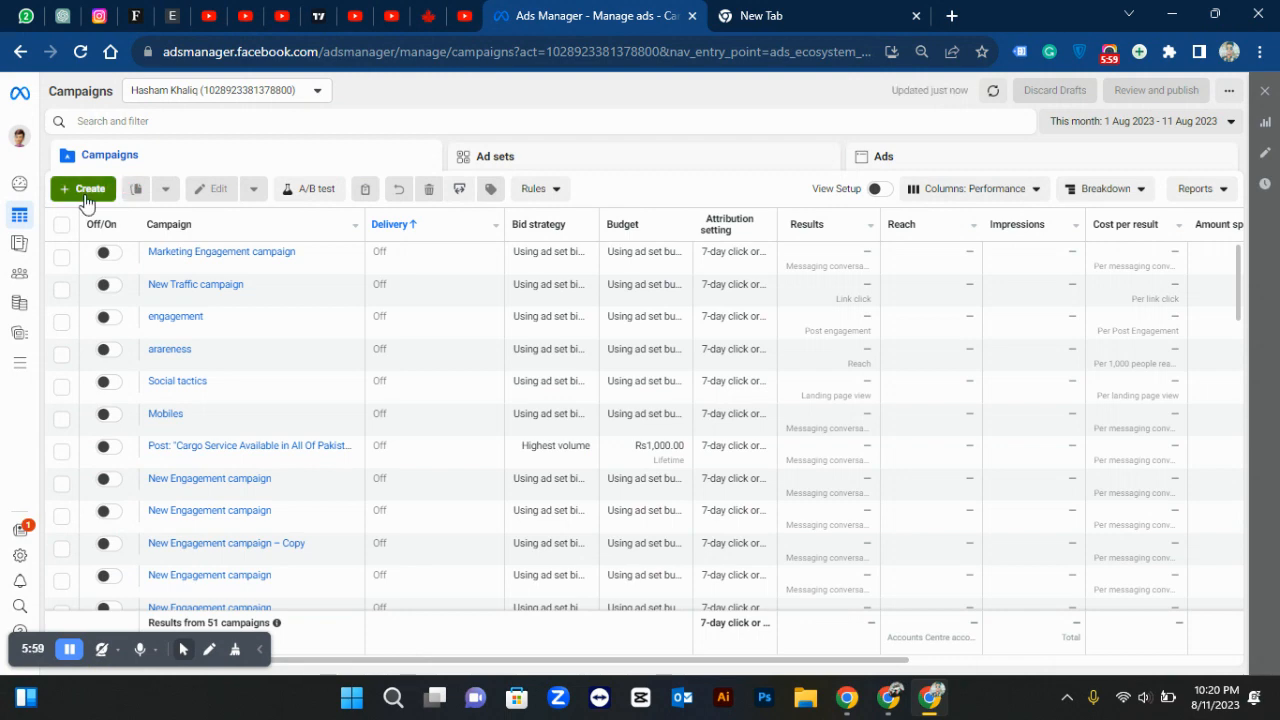
{"action": "left_click", "coordinate": [83, 189]}
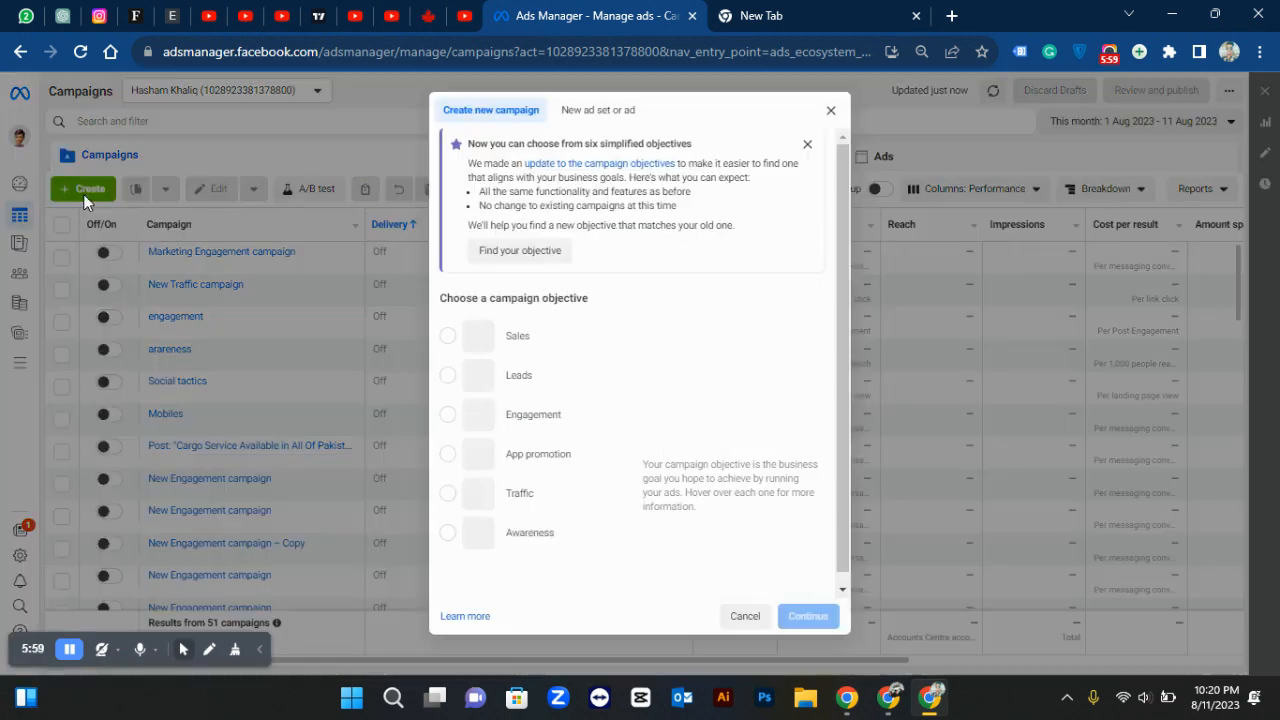
{"action": "left_click", "coordinate": [546, 416]}
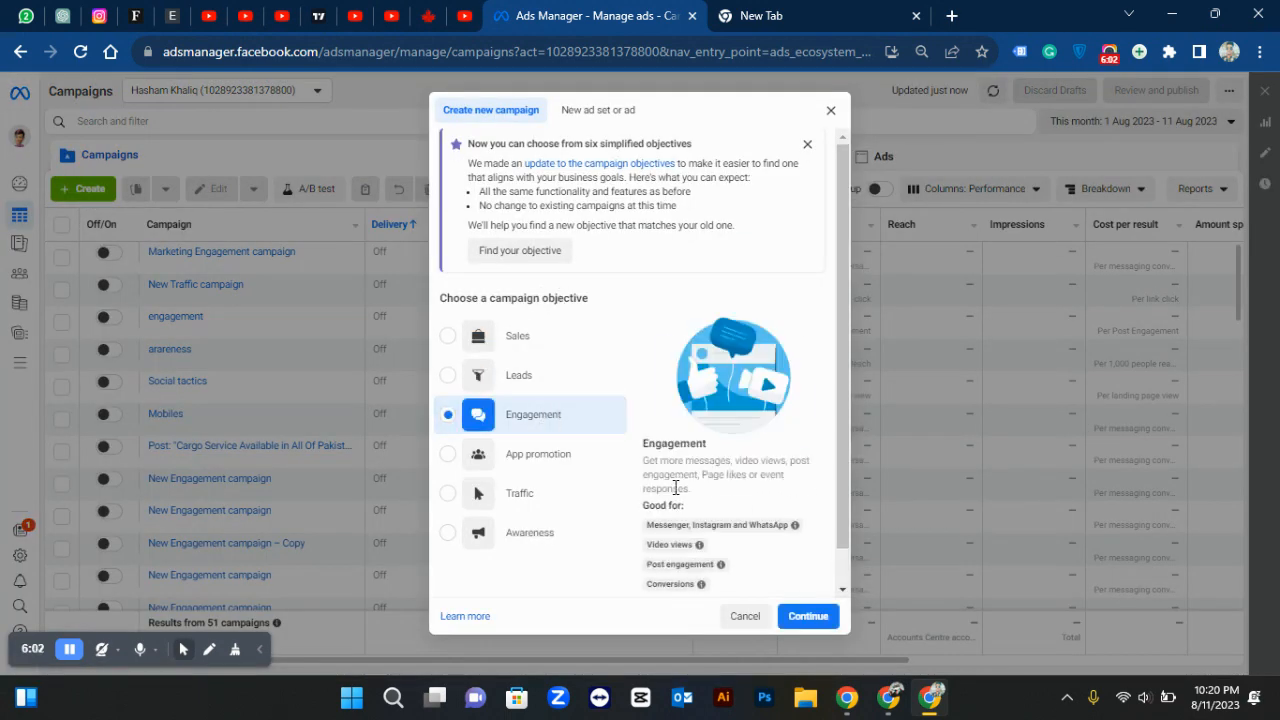
{"action": "left_click", "coordinate": [792, 612]}
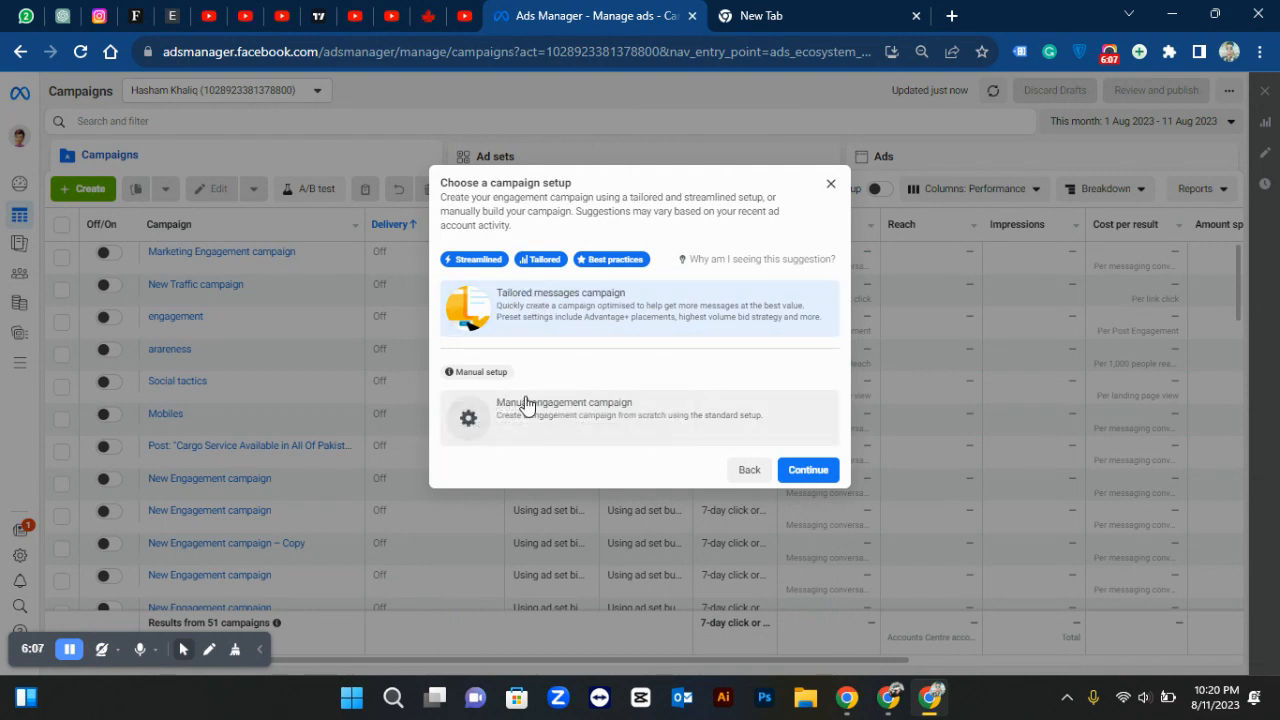
{"action": "left_click", "coordinate": [537, 298]}
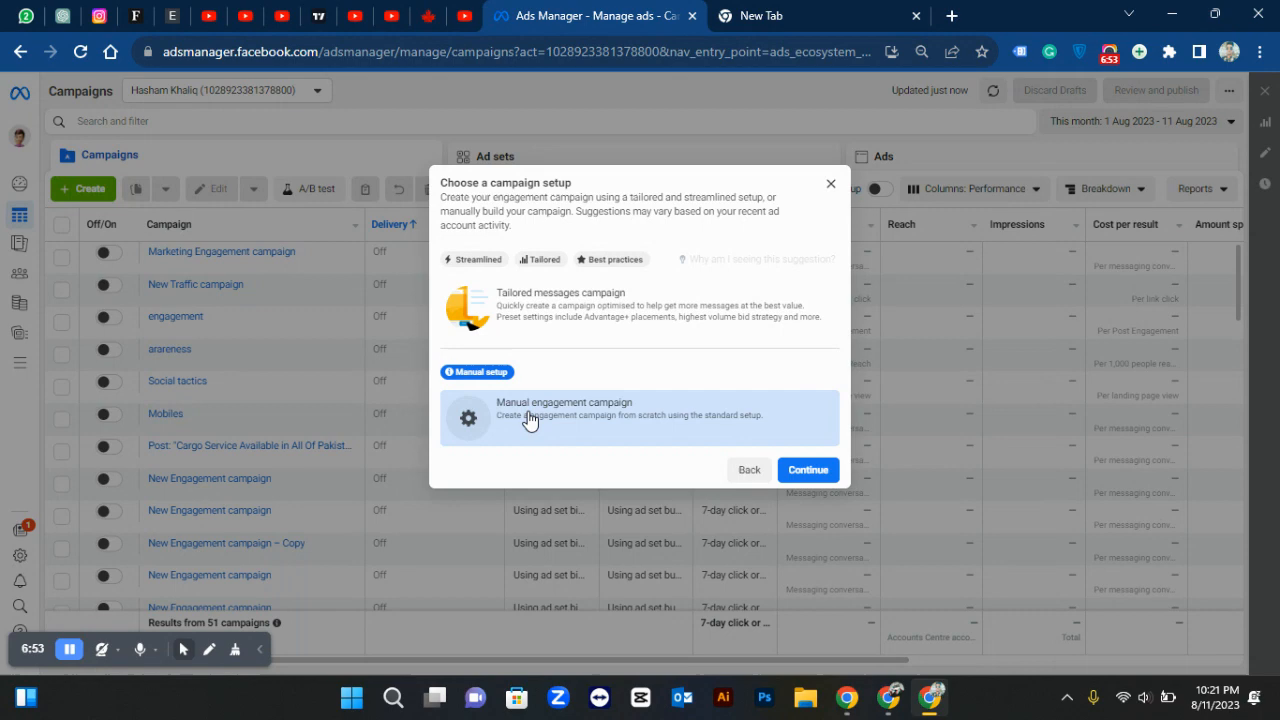
{"action": "left_click", "coordinate": [793, 469]}
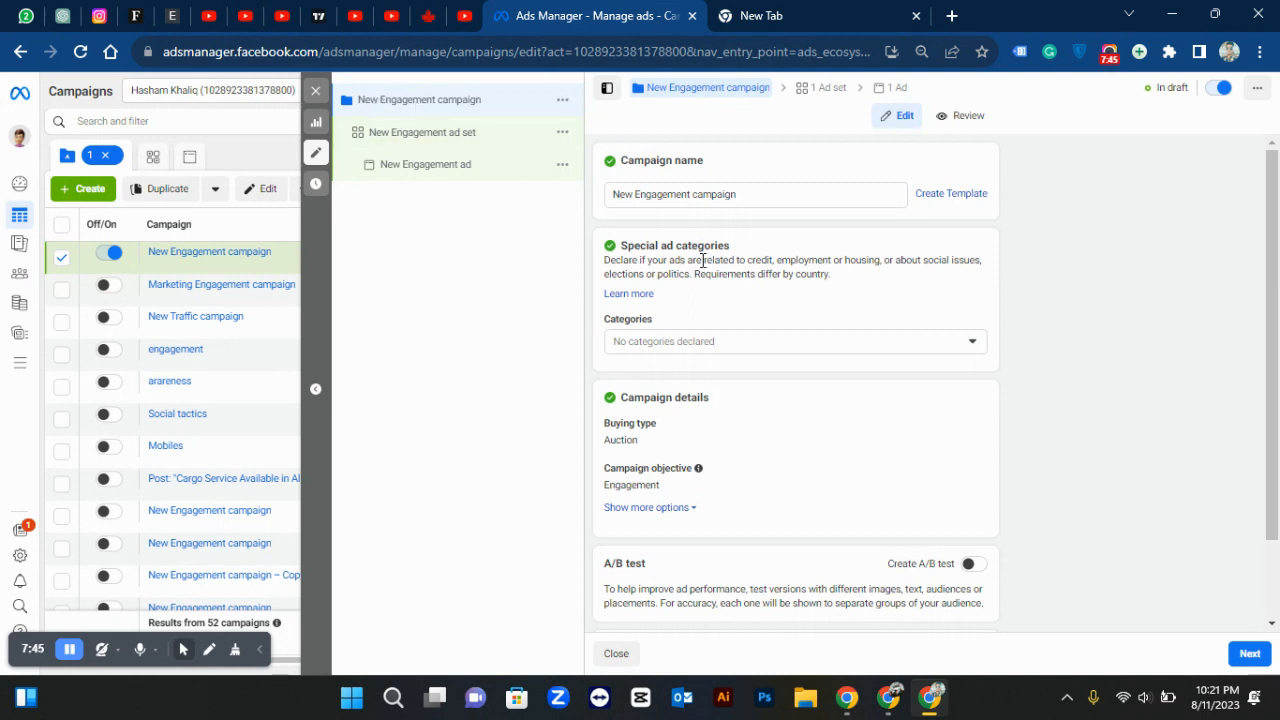
Look over the campaign-level settings: special ad categories, campaign details, A/B test and Advantage campaign budget.
{"action": "scroll", "coordinate": [701, 266], "scroll_direction": "down", "scroll_amount": 1}
{"action": "scroll", "coordinate": [702, 266], "scroll_direction": "up", "scroll_amount": 1}
{"action": "left_click", "coordinate": [669, 343]}
{"action": "left_click", "coordinate": [669, 343]}
{"action": "scroll", "coordinate": [675, 420], "scroll_direction": "down", "scroll_amount": 1}
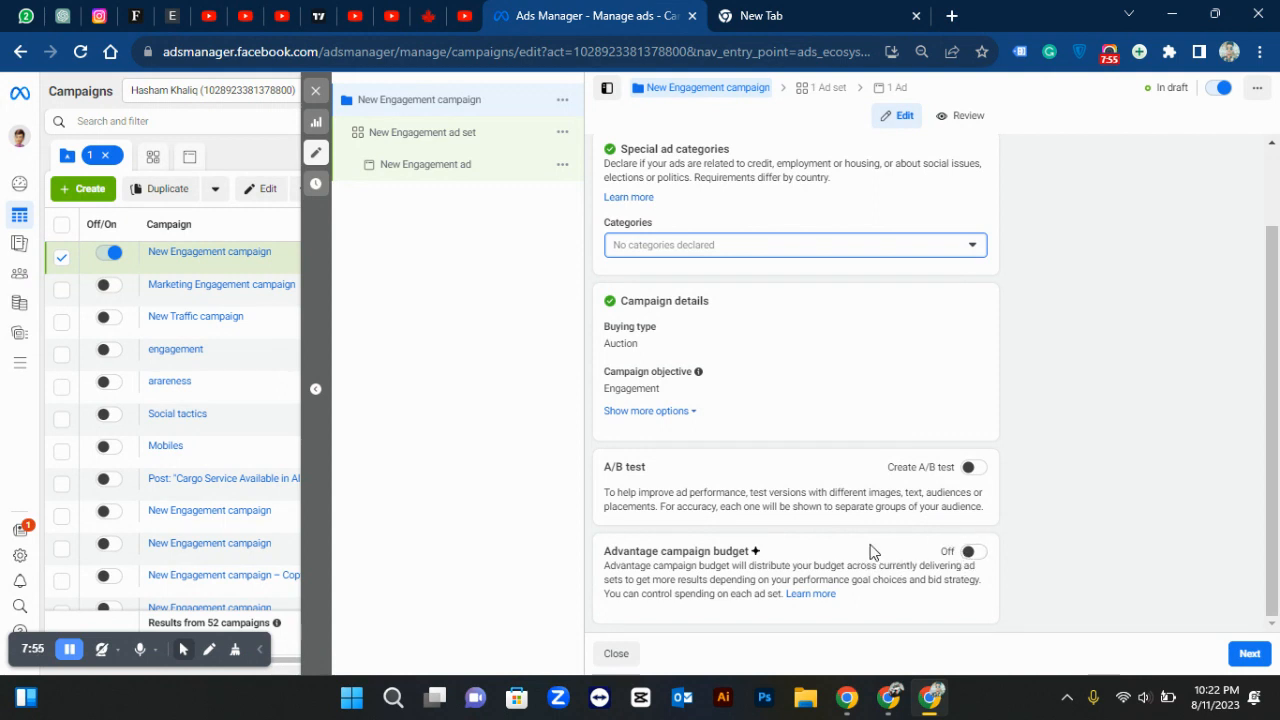
Open the new engagement ad set and examine its conversion, Facebook Page, performance goal, budget, schedule and audience settings.
{"action": "left_click", "coordinate": [458, 143]}
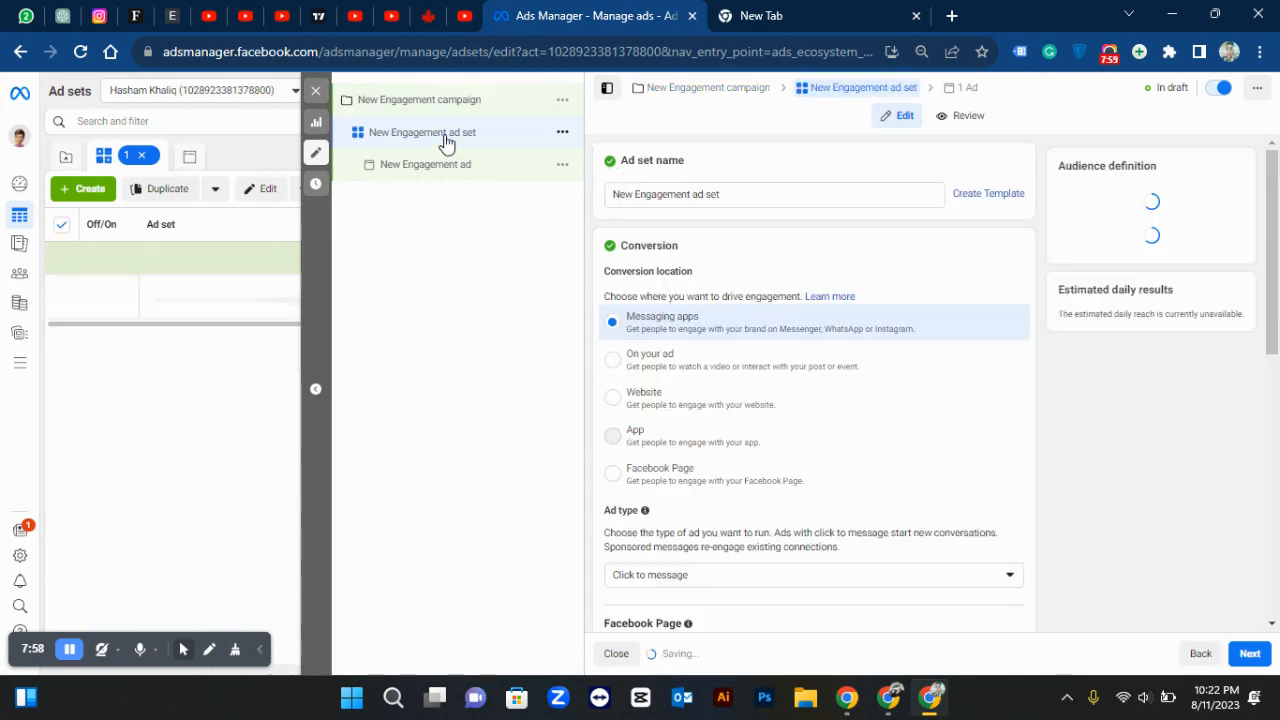
{"action": "scroll", "coordinate": [697, 325], "scroll_direction": "down", "scroll_amount": 6}
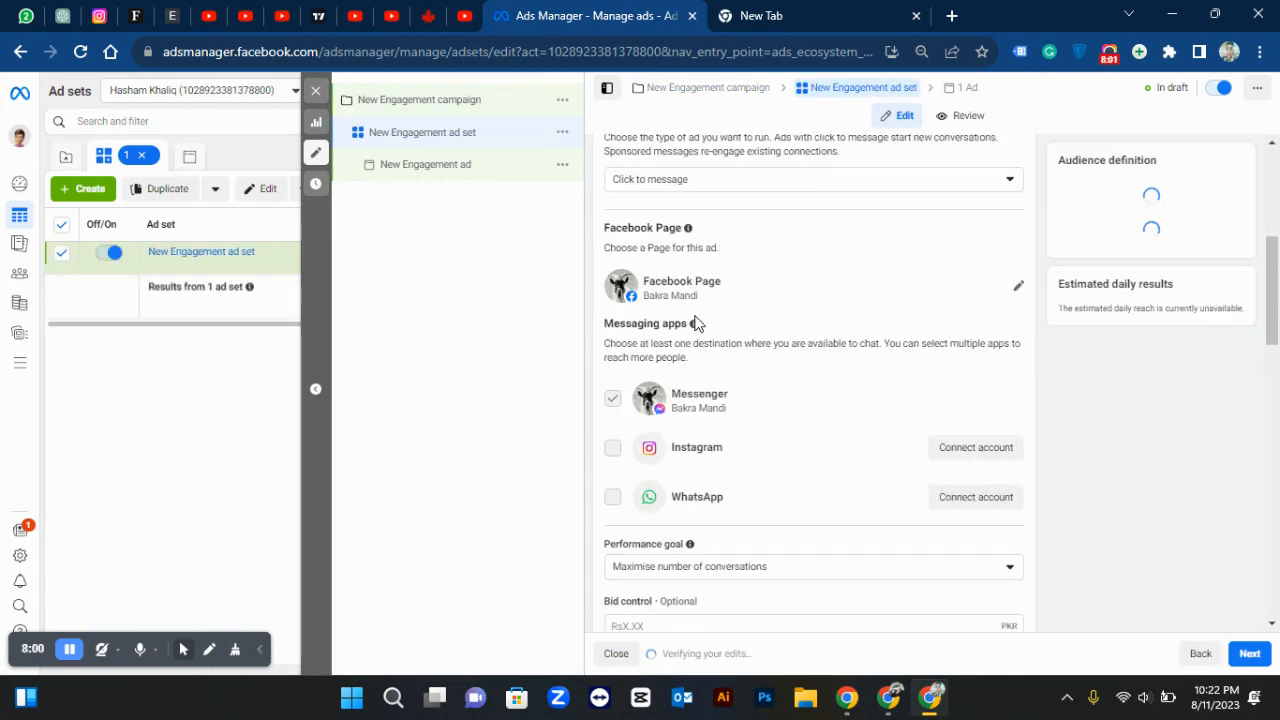
{"action": "scroll", "coordinate": [697, 325], "scroll_direction": "down", "scroll_amount": 3}
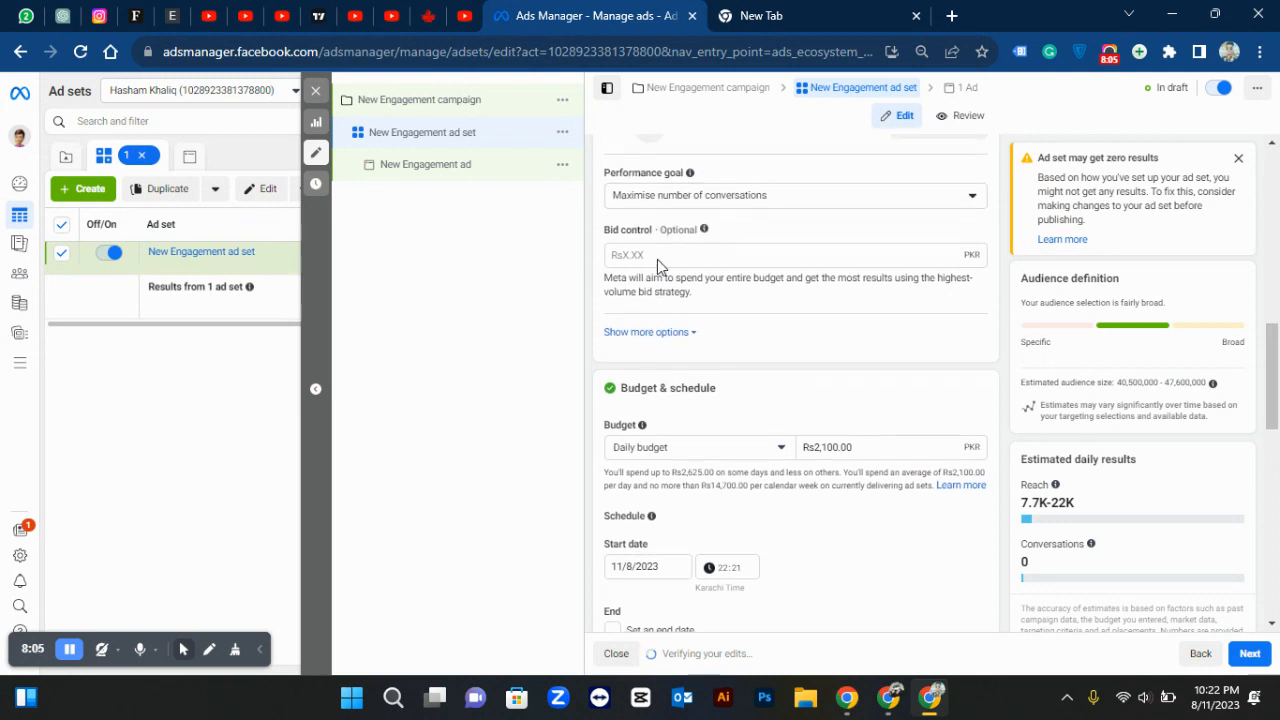
{"action": "scroll", "coordinate": [657, 262], "scroll_direction": "down", "scroll_amount": 2}
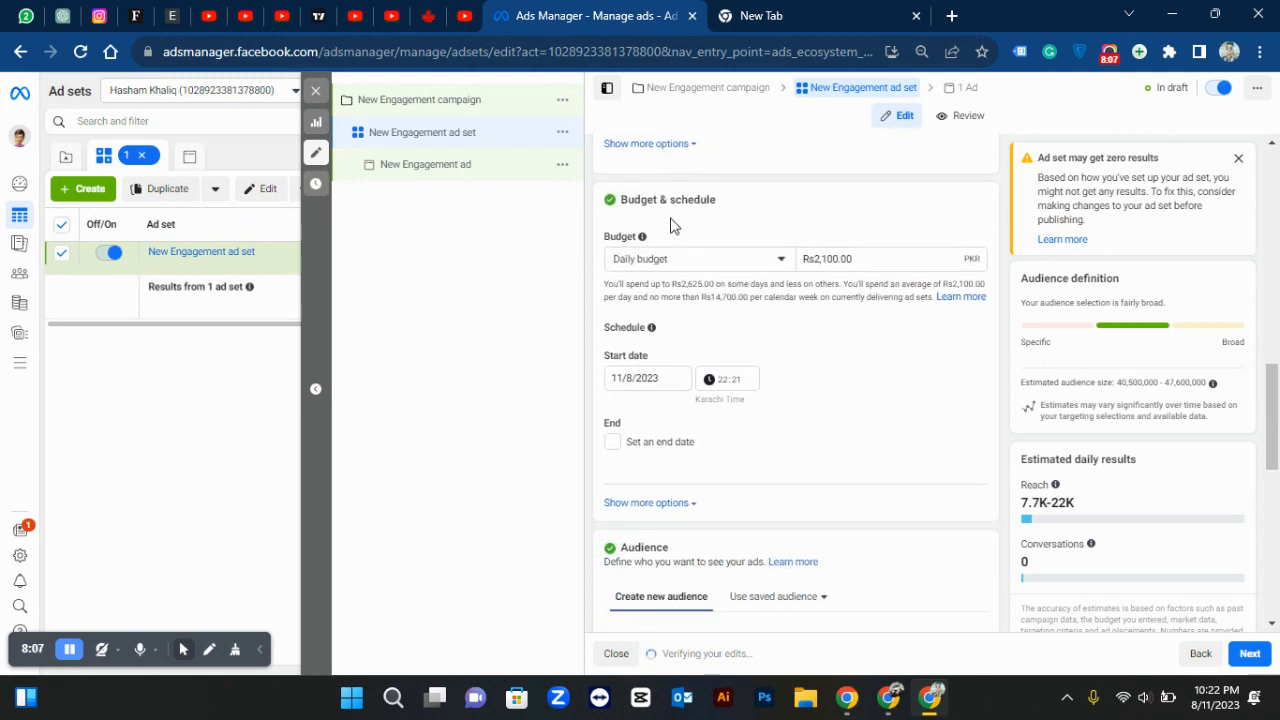
{"action": "scroll", "coordinate": [700, 311], "scroll_direction": "down", "scroll_amount": 8}
{"action": "scroll", "coordinate": [646, 200], "scroll_direction": "up", "scroll_amount": 5}
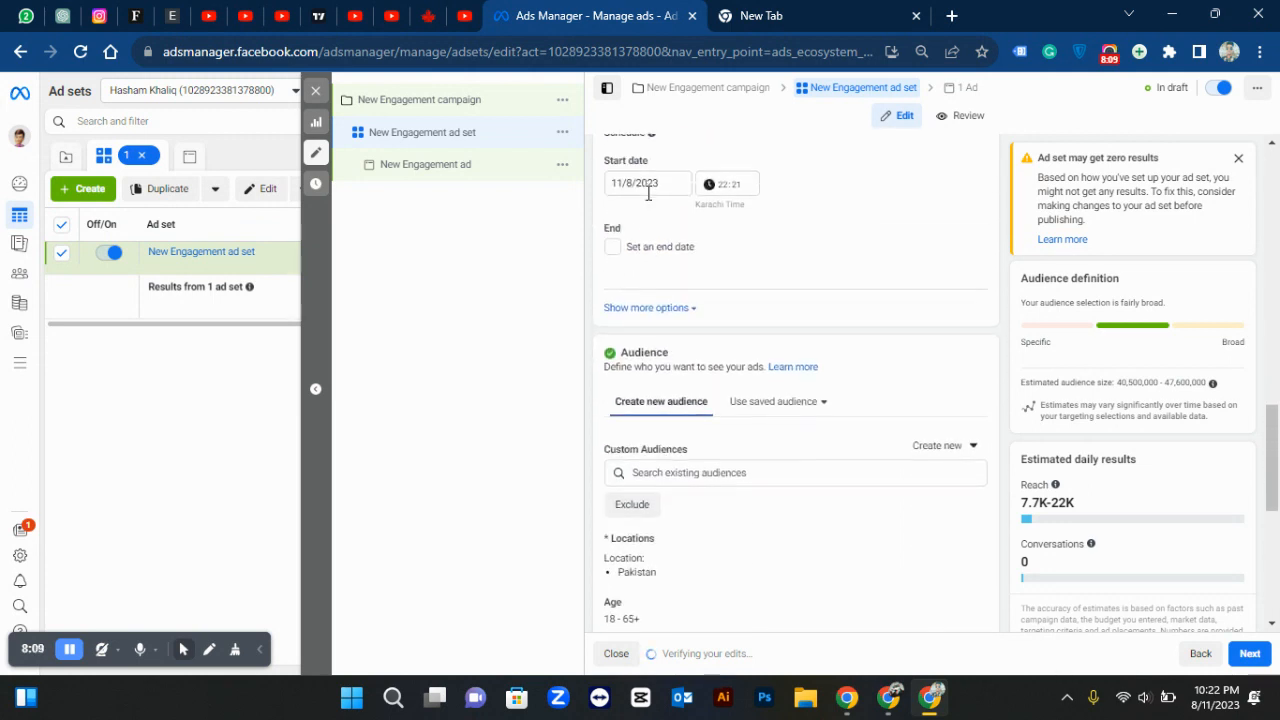
{"action": "scroll", "coordinate": [657, 386], "scroll_direction": "down", "scroll_amount": 8}
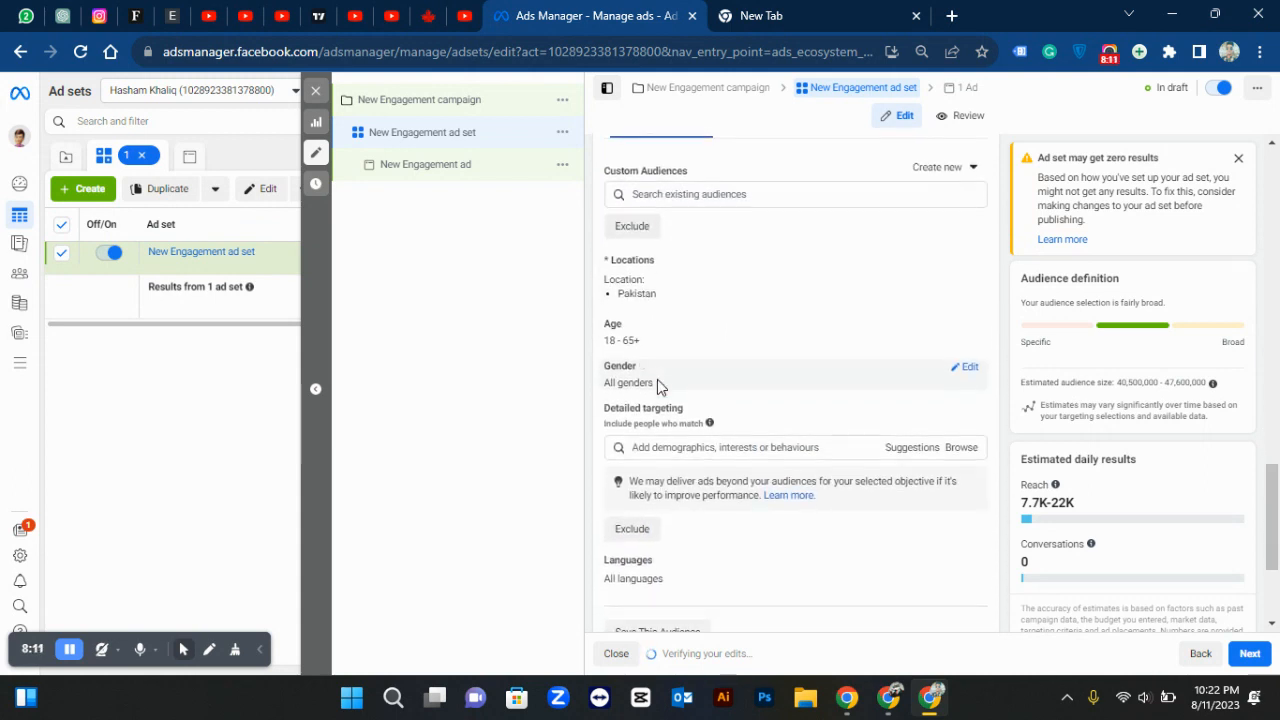
Switch the ad set to manual placements and view the devices and platforms offered.
{"action": "scroll", "coordinate": [657, 386], "scroll_direction": "up", "scroll_amount": 3}
{"action": "scroll", "coordinate": [657, 386], "scroll_direction": "down", "scroll_amount": 3}
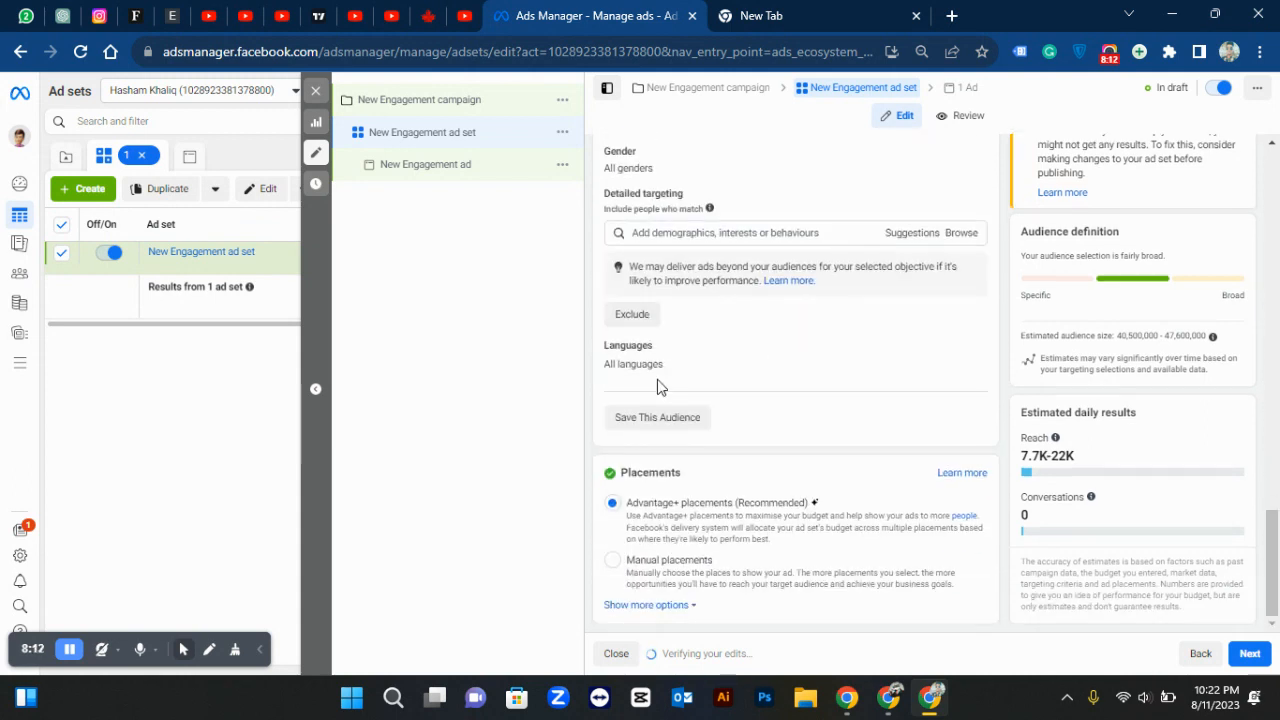
{"action": "left_click", "coordinate": [645, 563]}
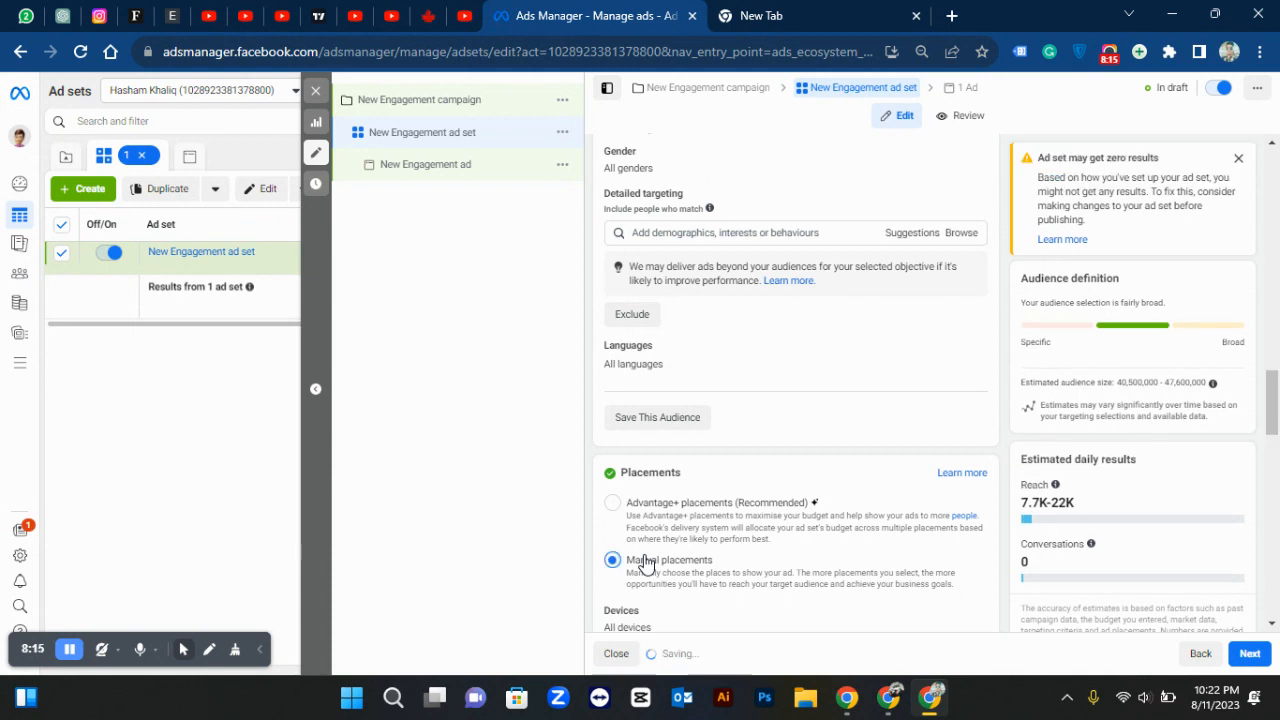
{"action": "scroll", "coordinate": [645, 563], "scroll_direction": "down", "scroll_amount": 3}
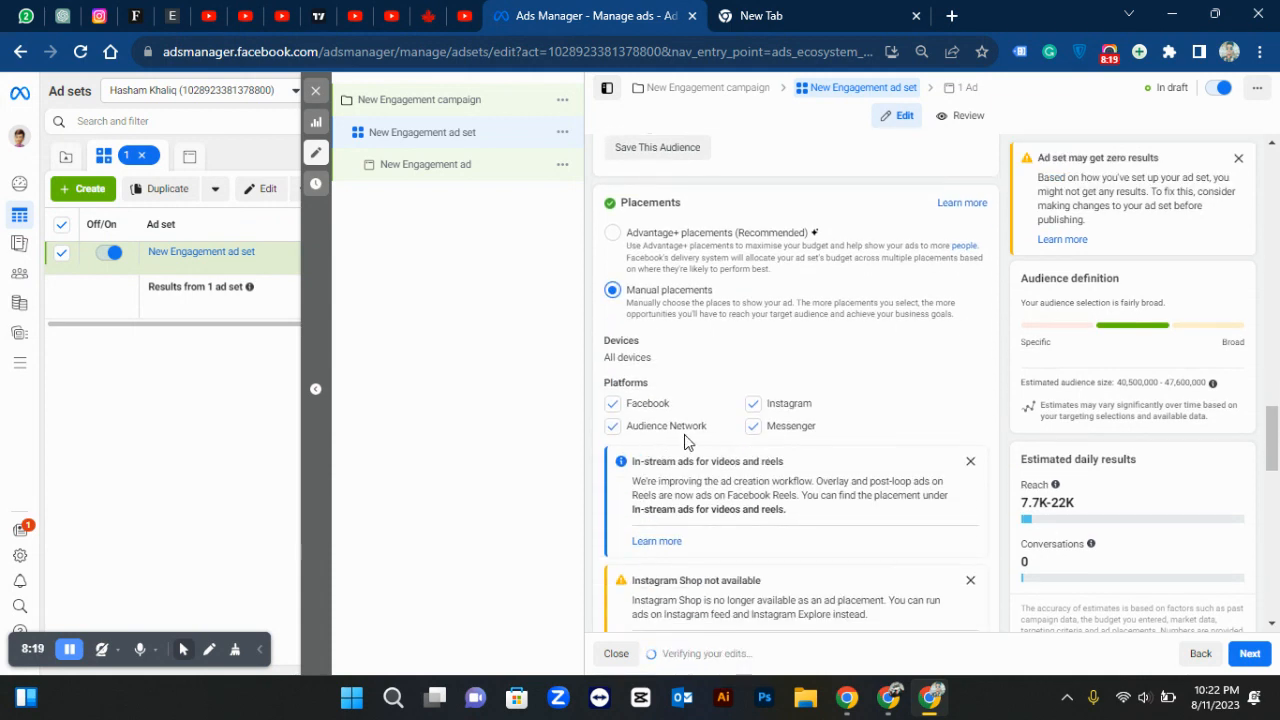
Open the new engagement ad and examine its identity, ad setup and ad creative settings.
{"action": "left_click", "coordinate": [465, 176]}
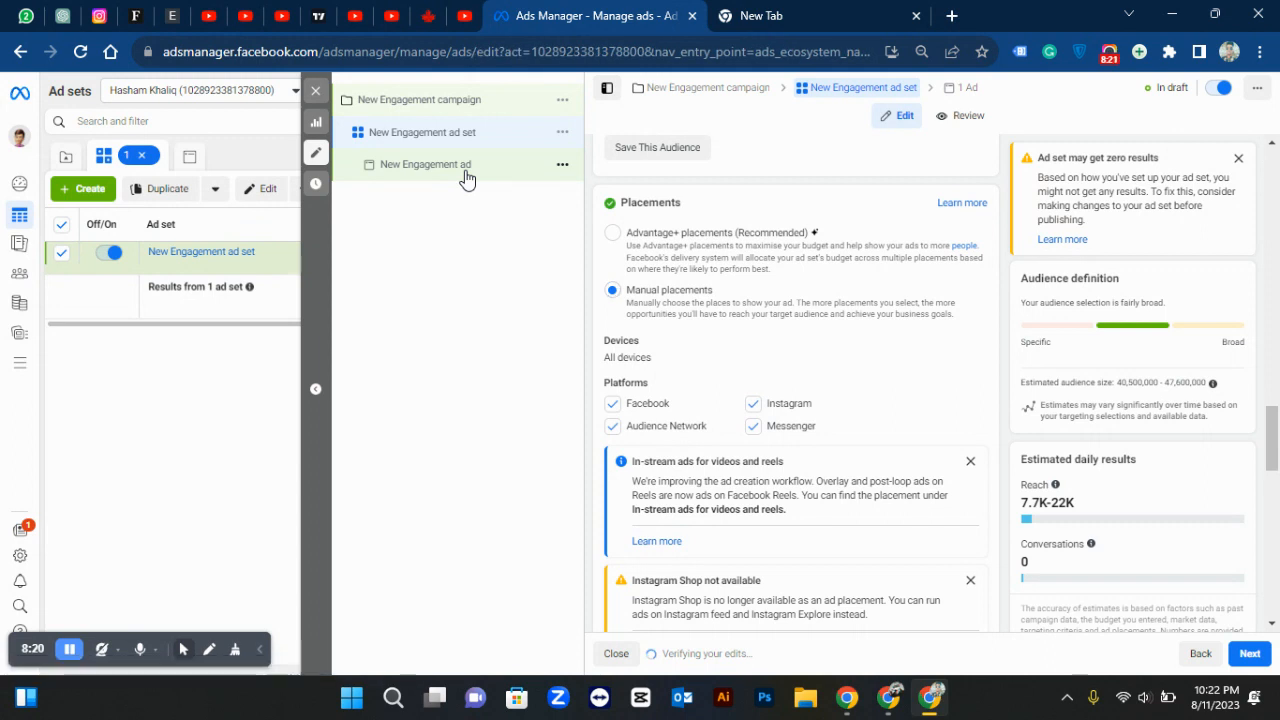
{"action": "scroll", "coordinate": [765, 244], "scroll_direction": "down", "scroll_amount": 1}
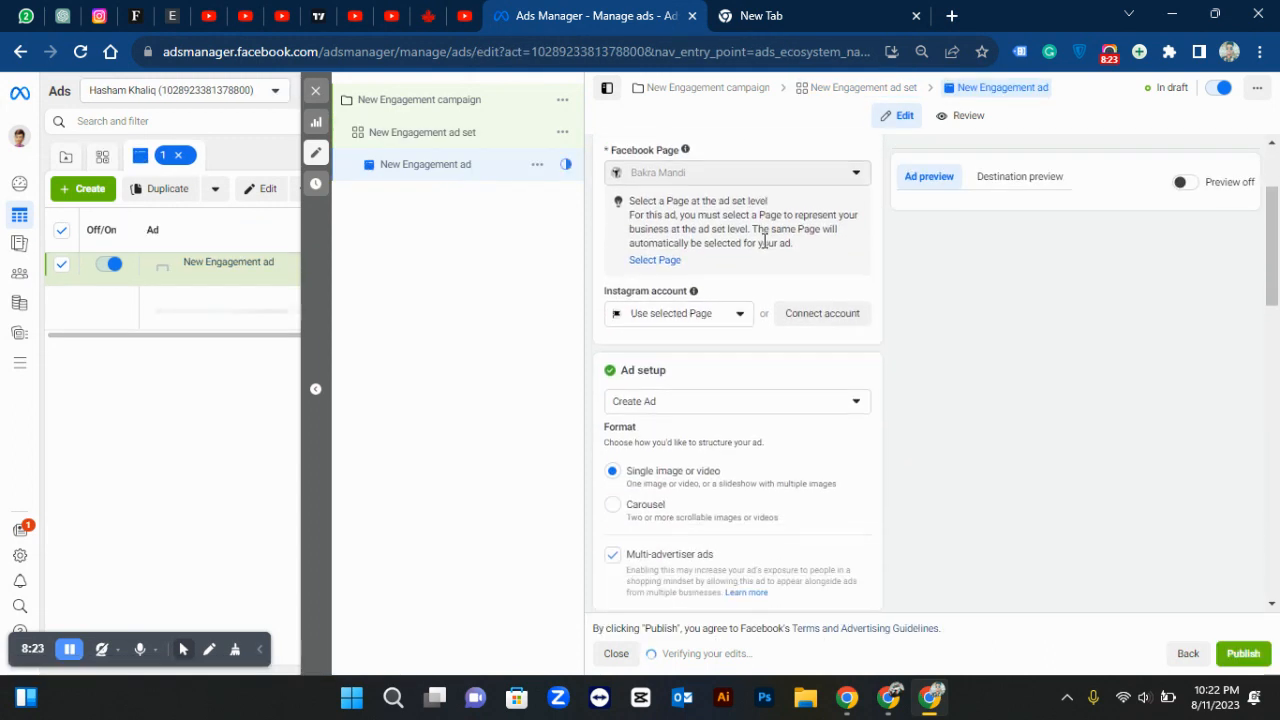
{"action": "scroll", "coordinate": [765, 242], "scroll_direction": "down", "scroll_amount": 2}
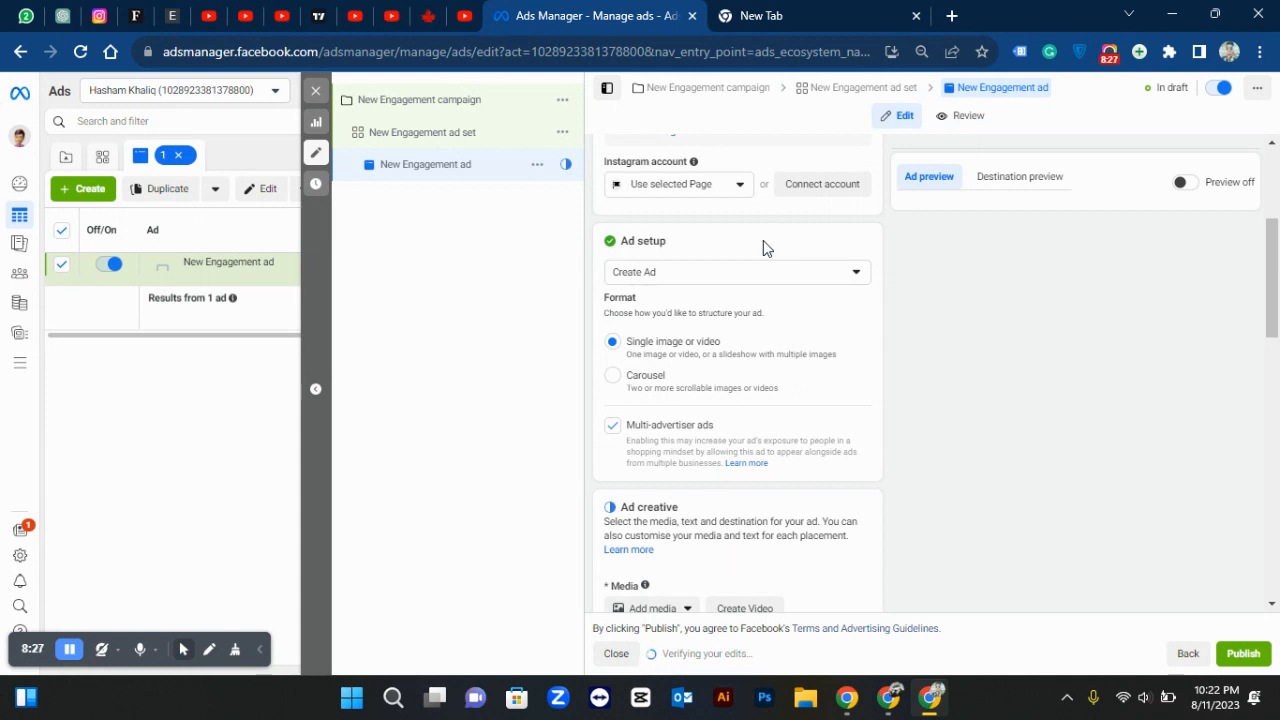
{"action": "scroll", "coordinate": [763, 245], "scroll_direction": "down", "scroll_amount": 2}
{"action": "scroll", "coordinate": [698, 358], "scroll_direction": "down", "scroll_amount": 2}
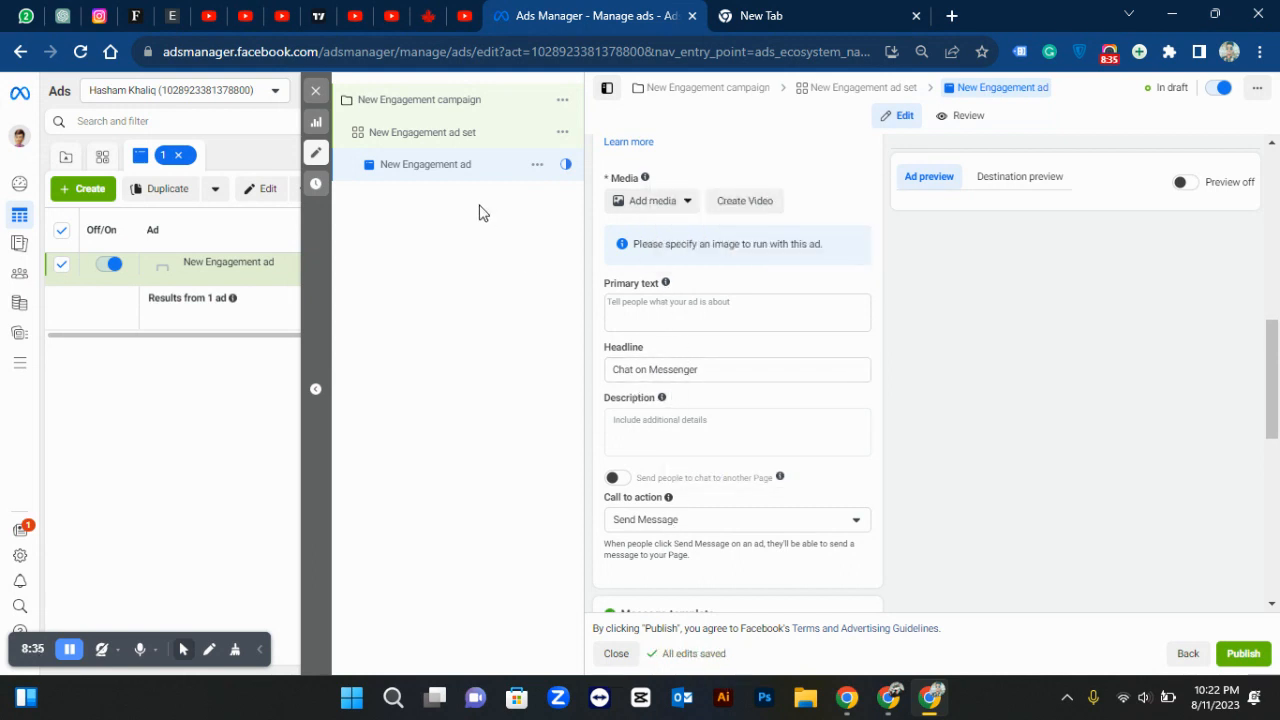
Close the campaign editor without publishing the draft items, and open the account's Audiences.
{"action": "left_click", "coordinate": [318, 92]}
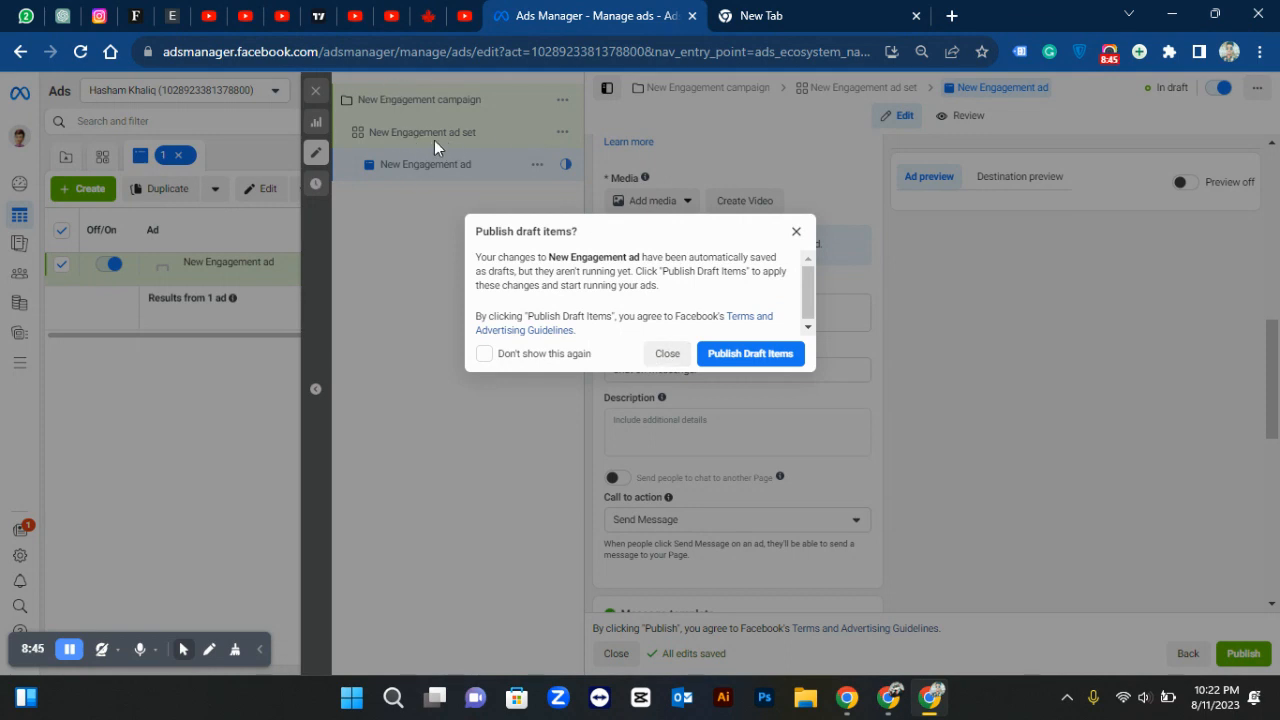
{"action": "left_click", "coordinate": [668, 356]}
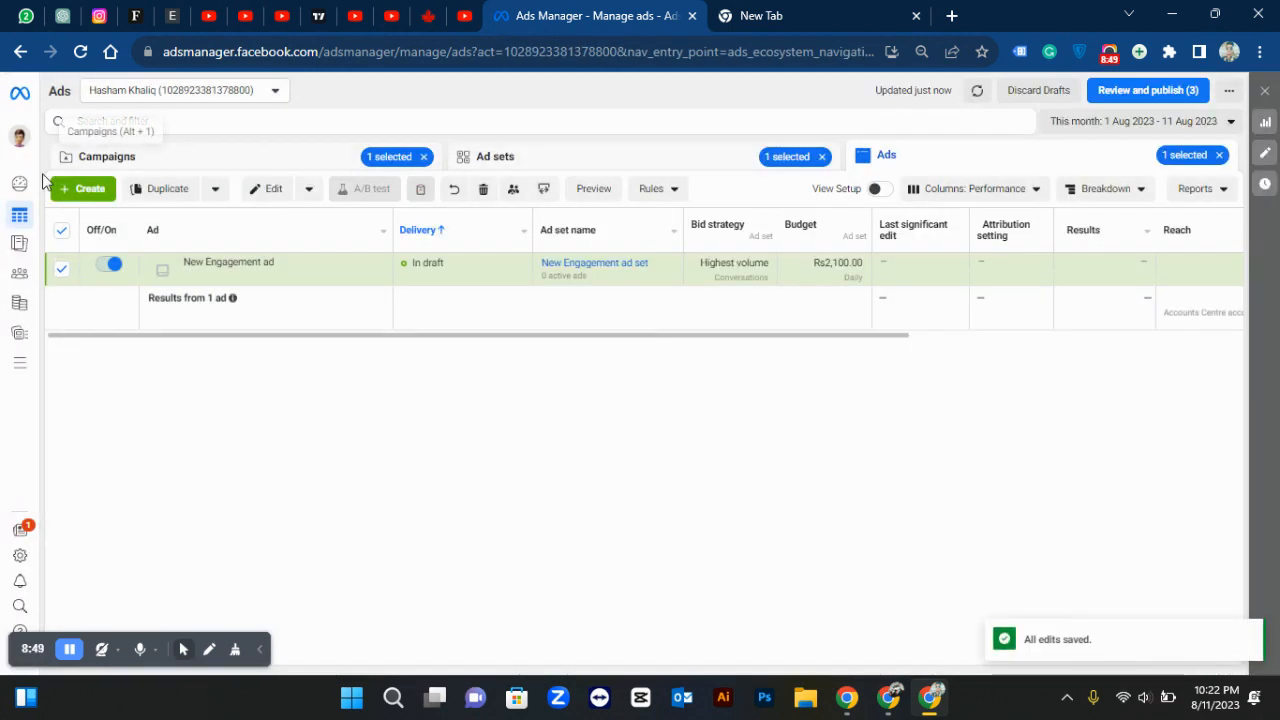
{"action": "mouse_move", "coordinate": [27, 313]}
{"action": "left_click", "coordinate": [34, 272]}
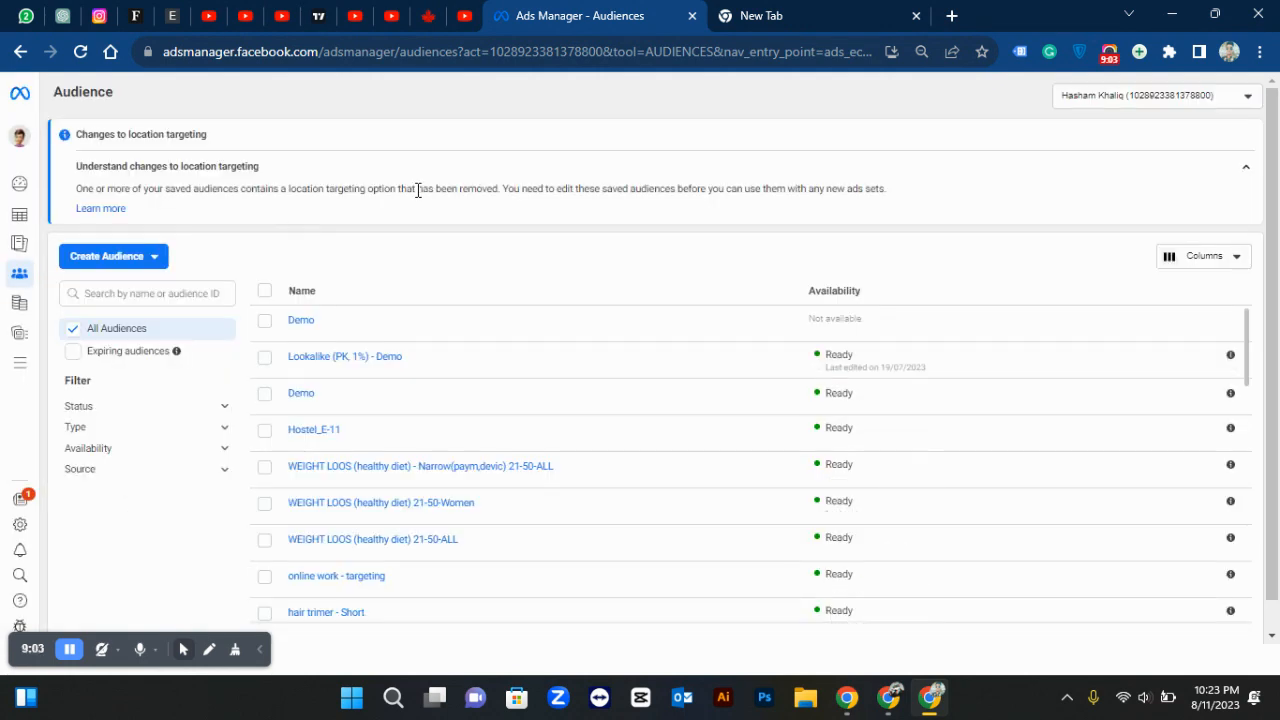
{"action": "scroll", "coordinate": [418, 190], "scroll_direction": "down", "scroll_amount": 1}
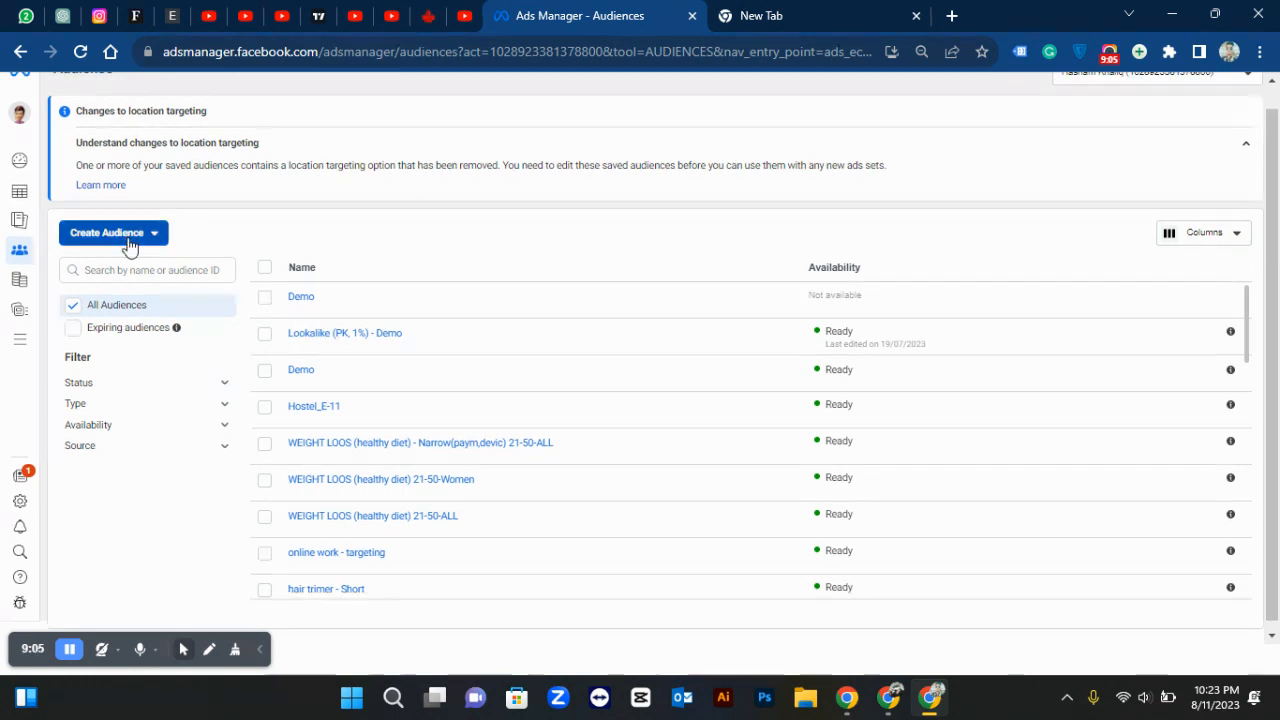
Start creating a saved audience and name it DEMO.
{"action": "left_click", "coordinate": [128, 242]}
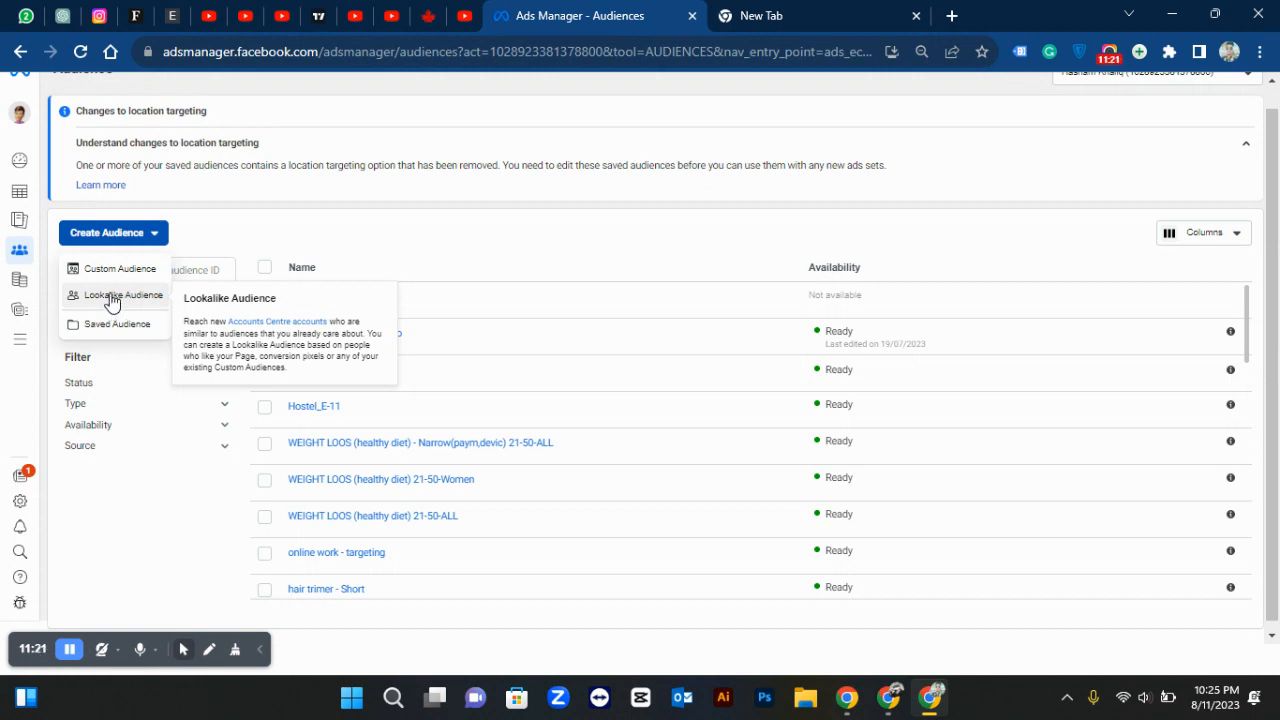
{"action": "left_click", "coordinate": [118, 325]}
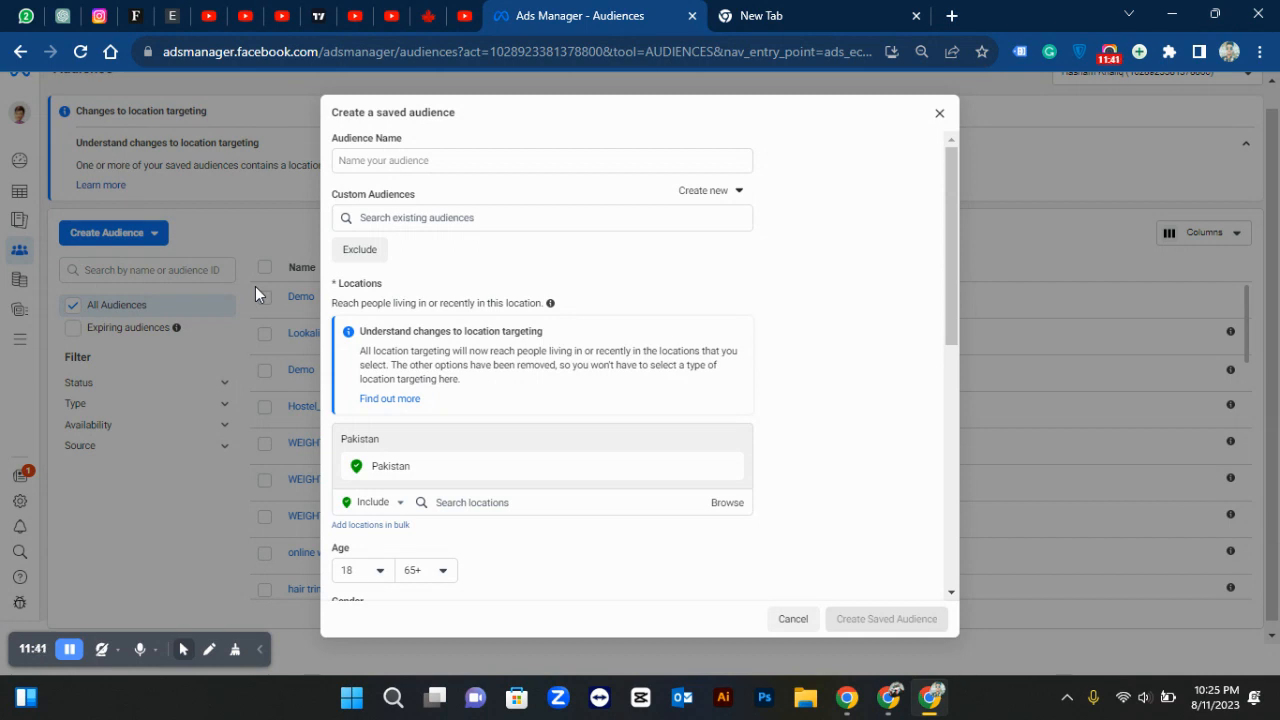
{"action": "left_click", "coordinate": [393, 162]}
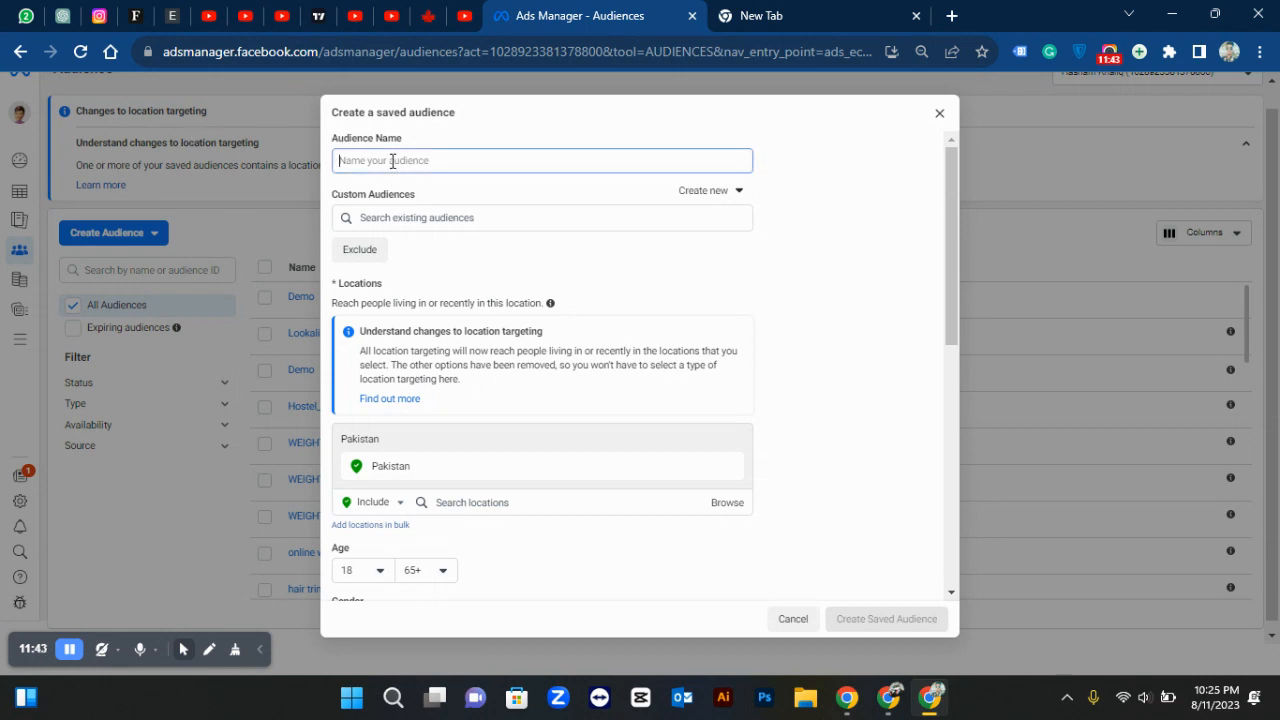
{"action": "type", "text": "DEMO"}
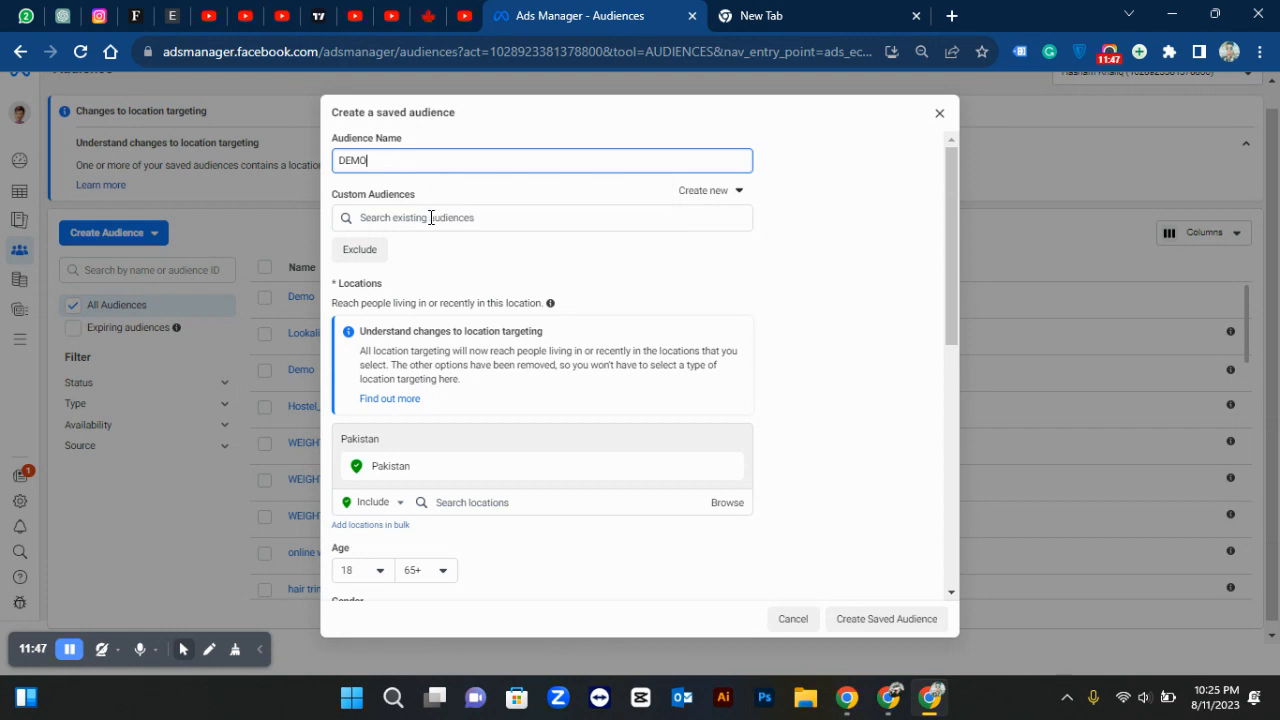
Examine the existing custom audiences on offer and the location, age, gender, language and detailed targeting options.
{"action": "left_click", "coordinate": [431, 218]}
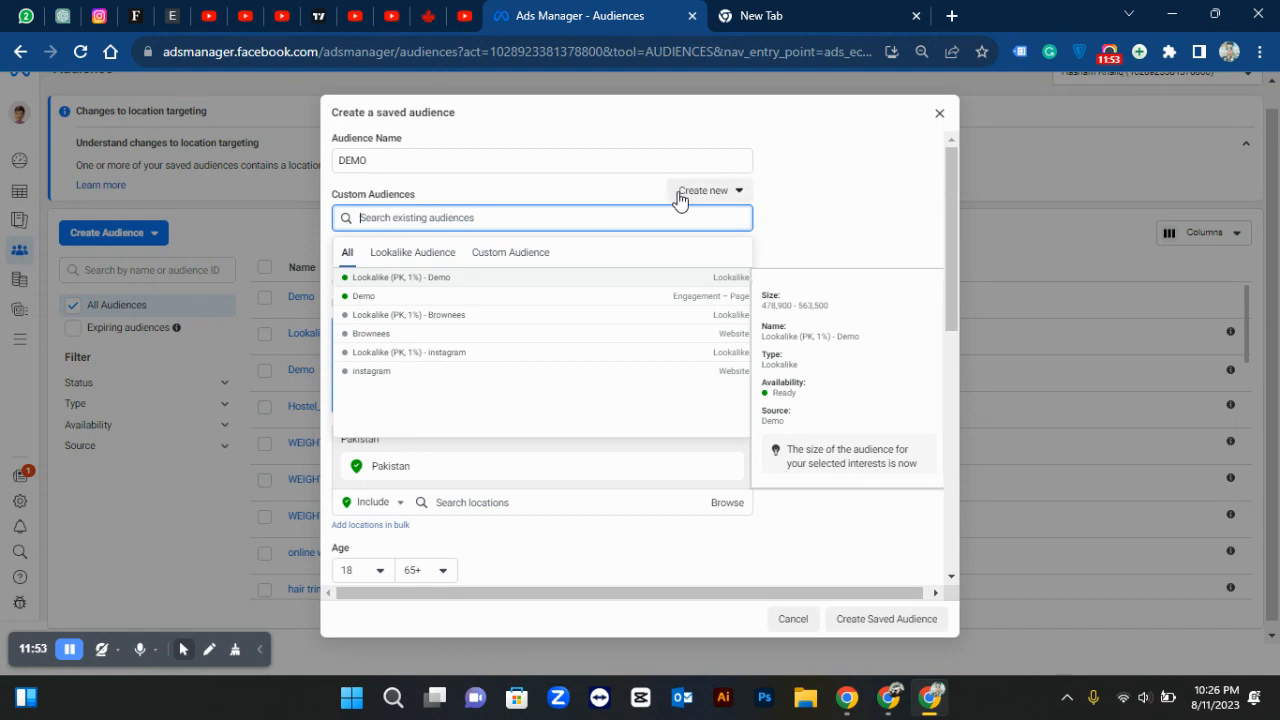
{"action": "left_click", "coordinate": [829, 186]}
{"action": "scroll", "coordinate": [540, 334], "scroll_direction": "down", "scroll_amount": 3}
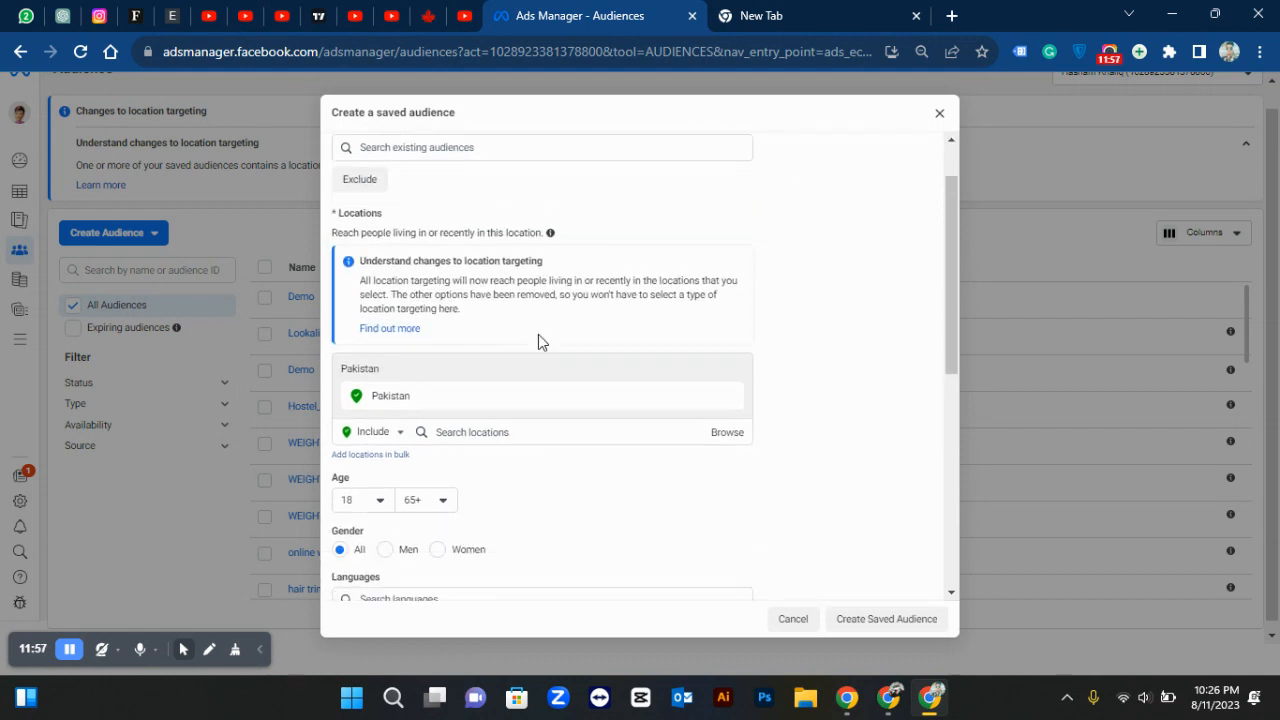
{"action": "scroll", "coordinate": [538, 342], "scroll_direction": "down", "scroll_amount": 3}
{"action": "scroll", "coordinate": [538, 342], "scroll_direction": "up", "scroll_amount": 2}
{"action": "scroll", "coordinate": [538, 342], "scroll_direction": "up", "scroll_amount": 1}
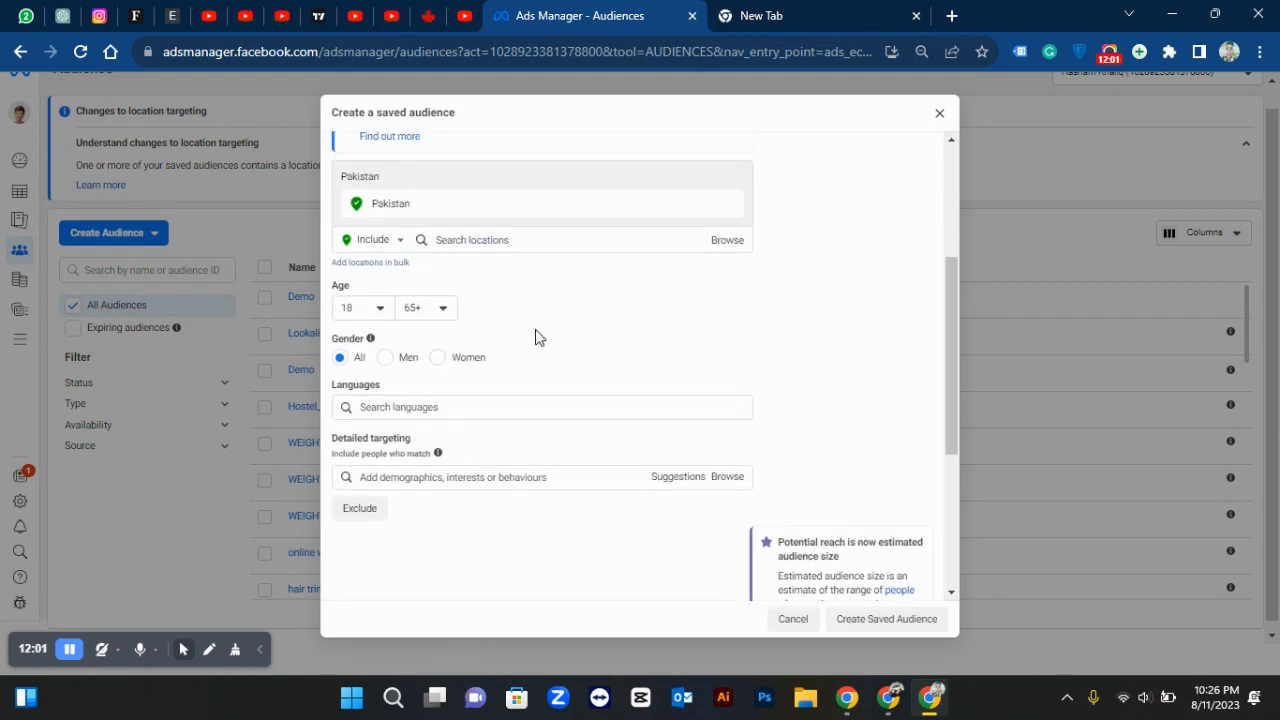
Replace Pakistan with United States as the saved audience's included location.
{"action": "scroll", "coordinate": [446, 234], "scroll_direction": "up", "scroll_amount": 1}
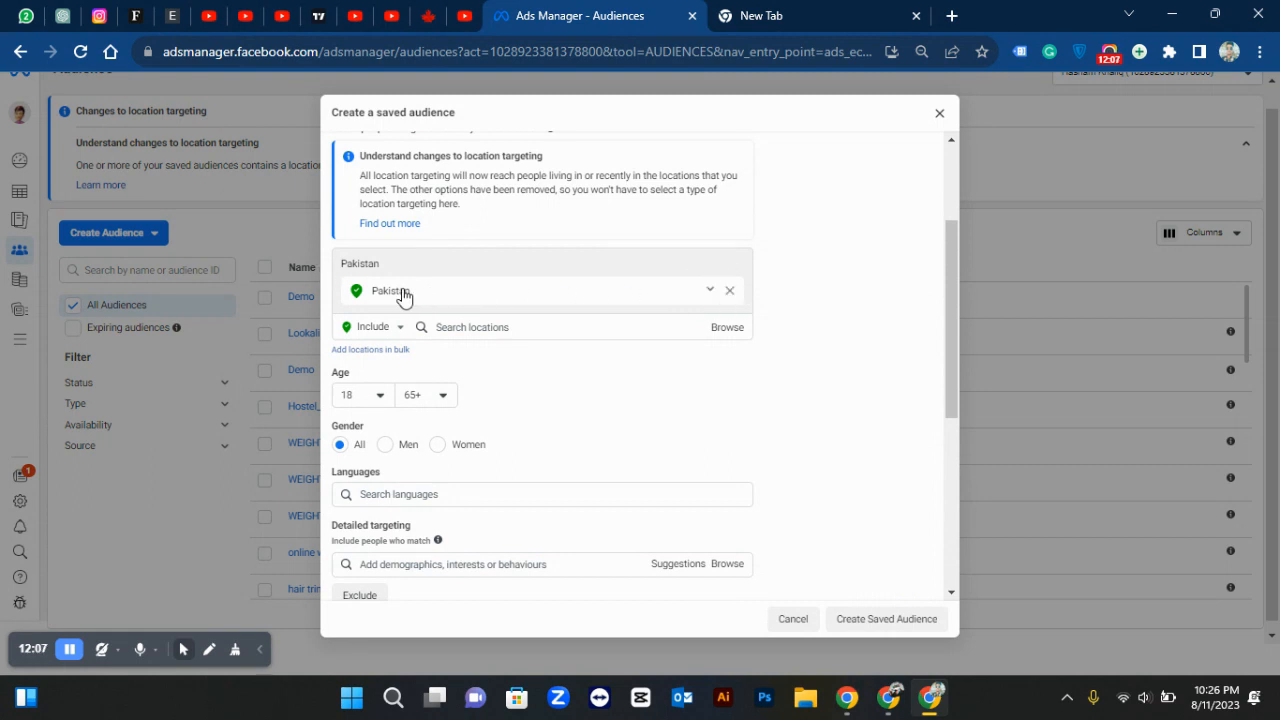
{"action": "left_click", "coordinate": [729, 292]}
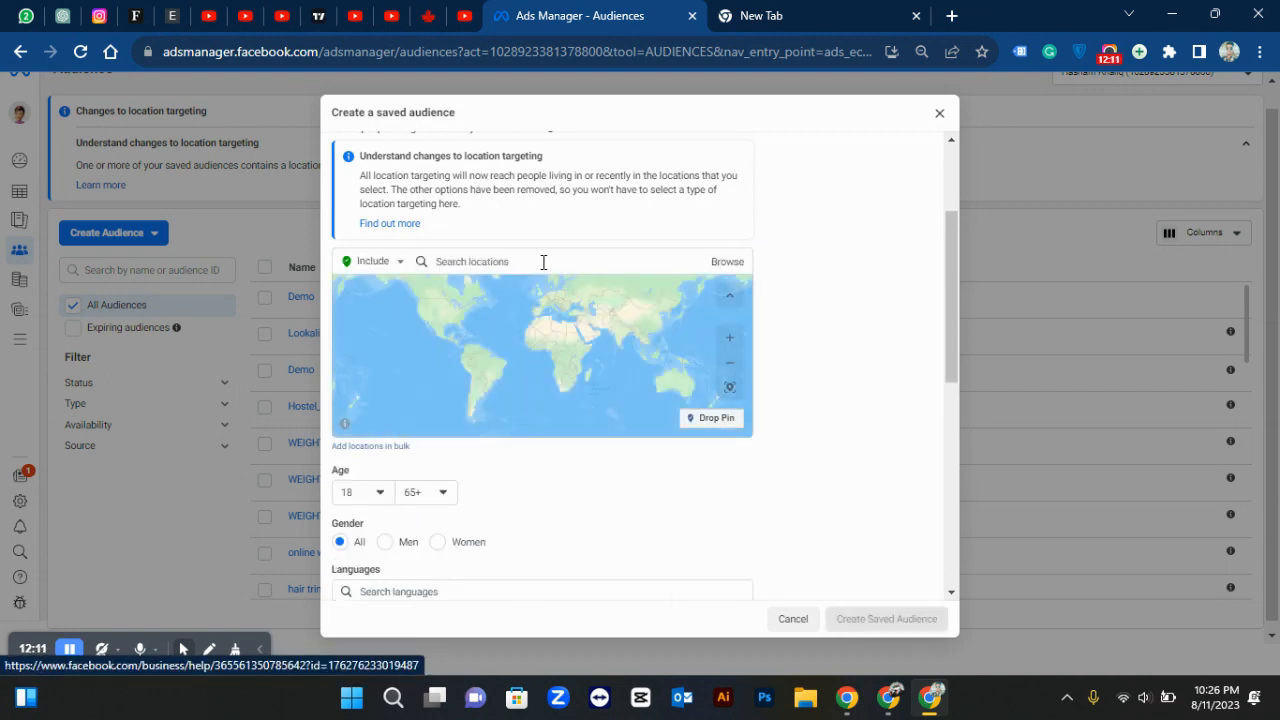
{"action": "left_click", "coordinate": [543, 262]}
{"action": "type", "text": "usa"}
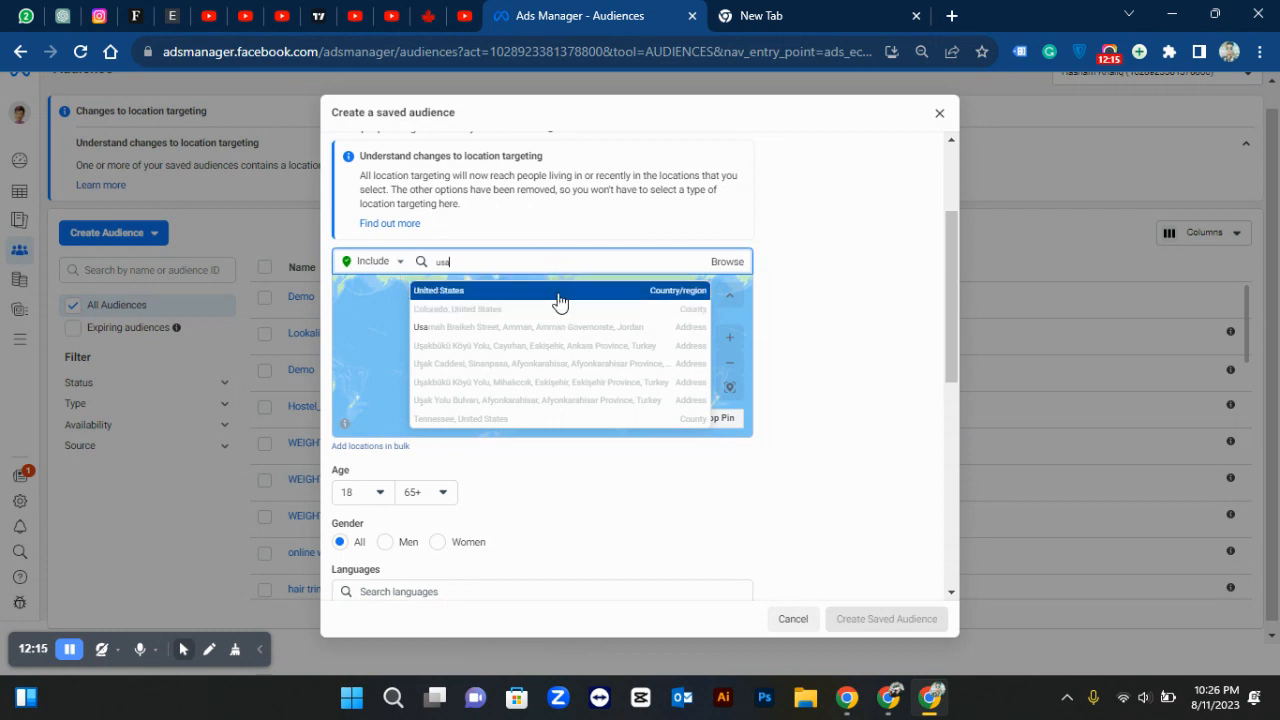
{"action": "left_click", "coordinate": [557, 292]}
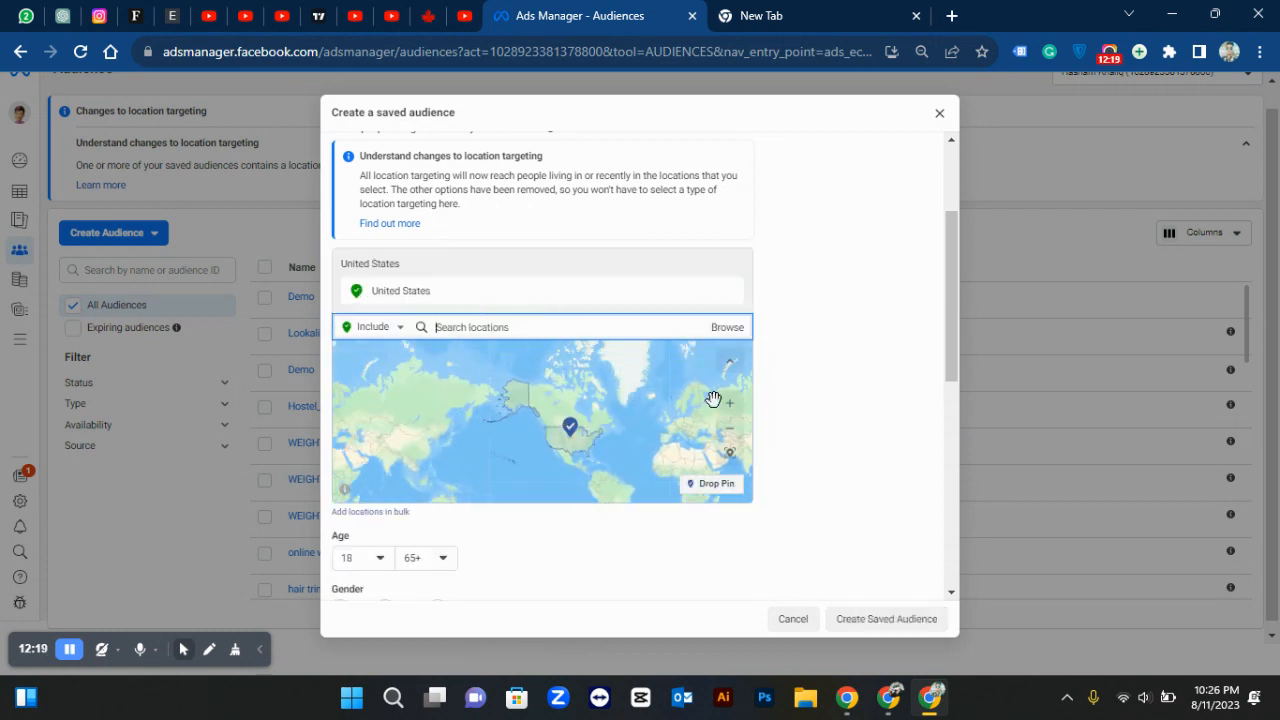
Add Pakistan to the saved audience's included locations alongside United States.
{"action": "scroll", "coordinate": [807, 405], "scroll_direction": "down", "scroll_amount": 1}
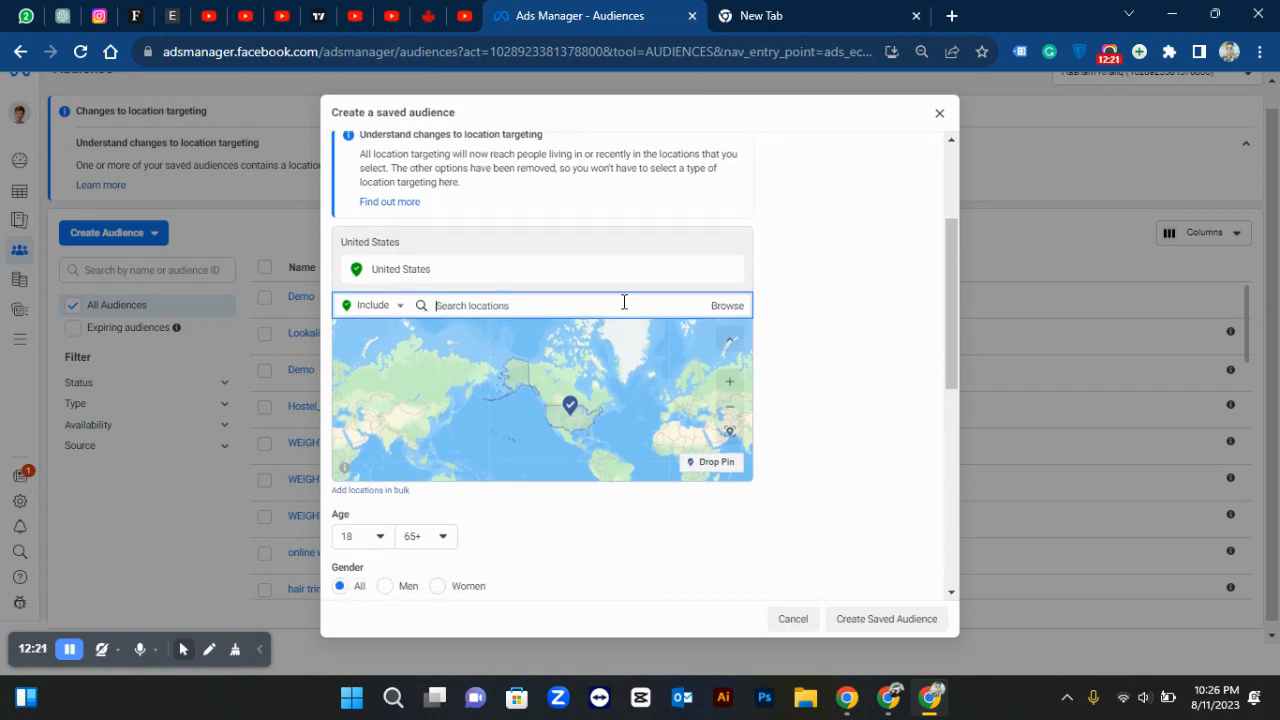
{"action": "type", "text": "pakis"}
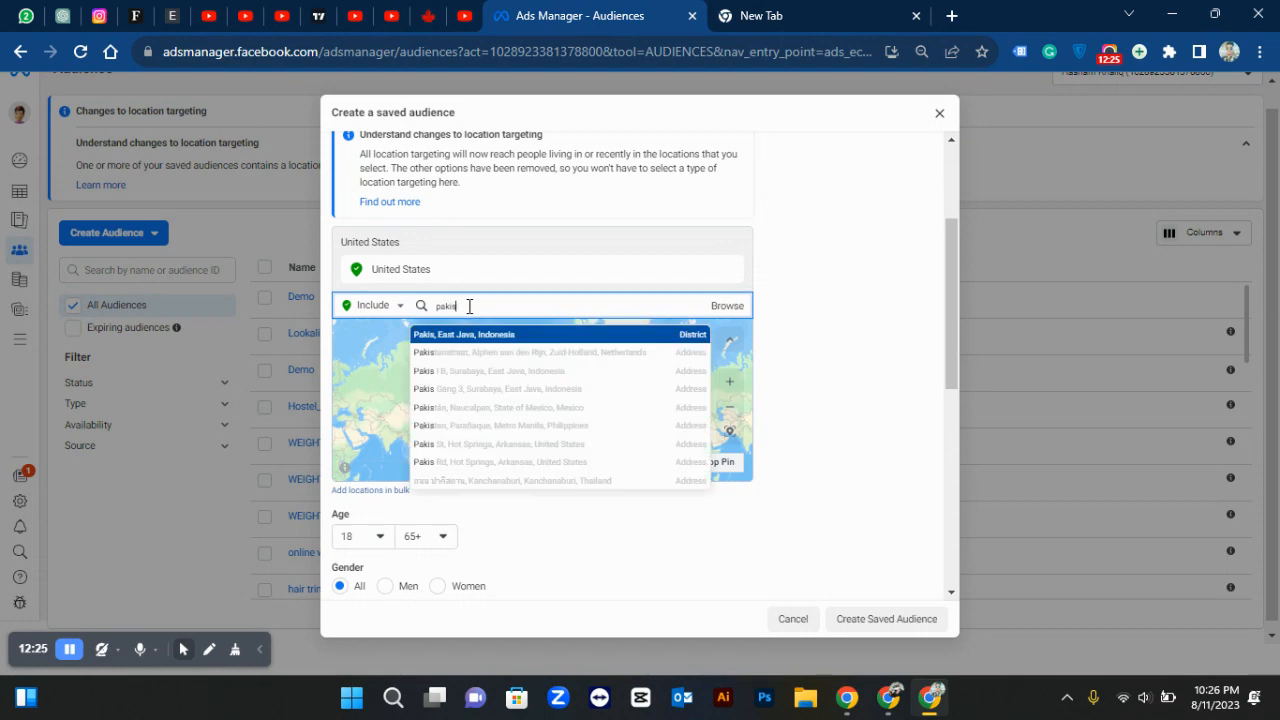
{"action": "type", "text": "tan"}
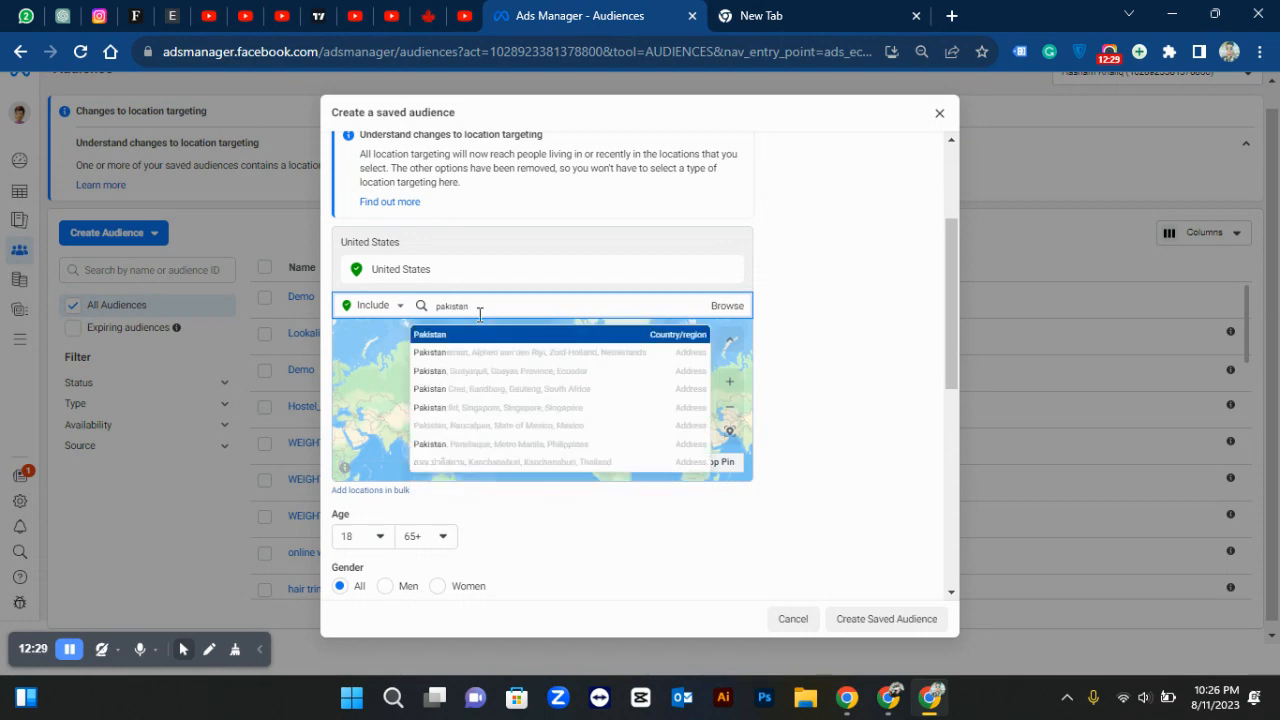
{"action": "left_click", "coordinate": [484, 338]}
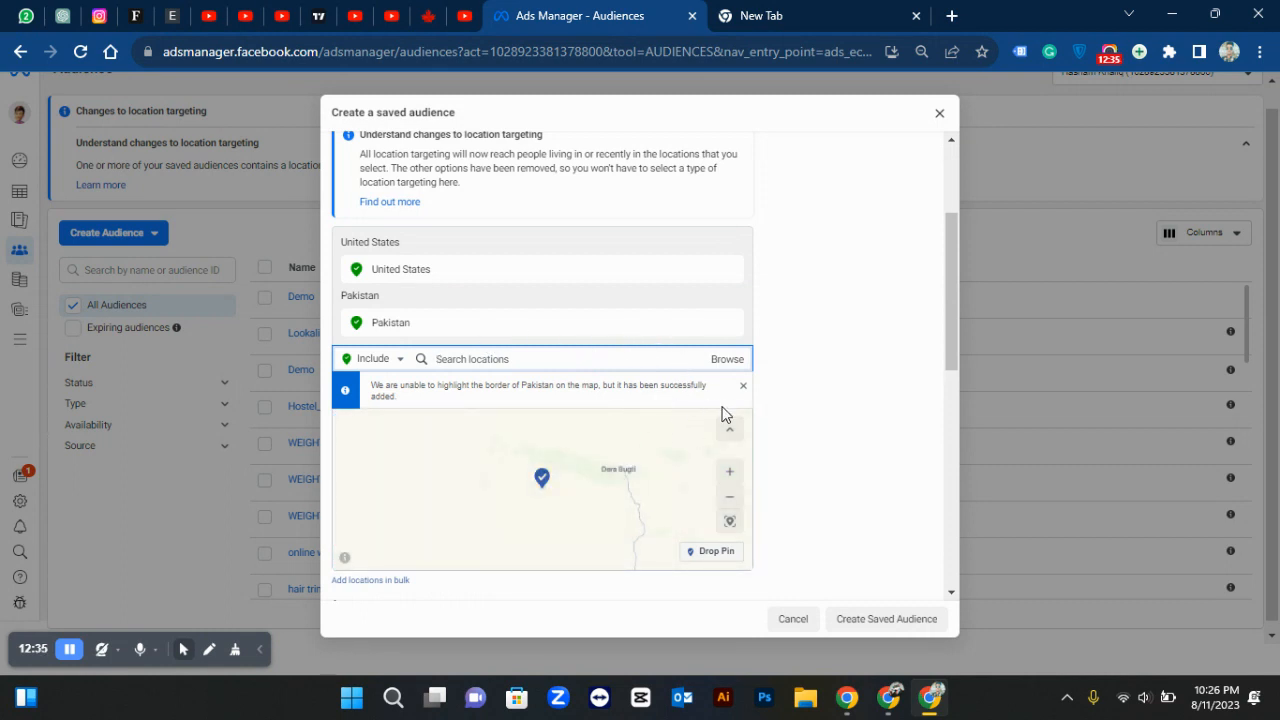
{"action": "left_click", "coordinate": [728, 500]}
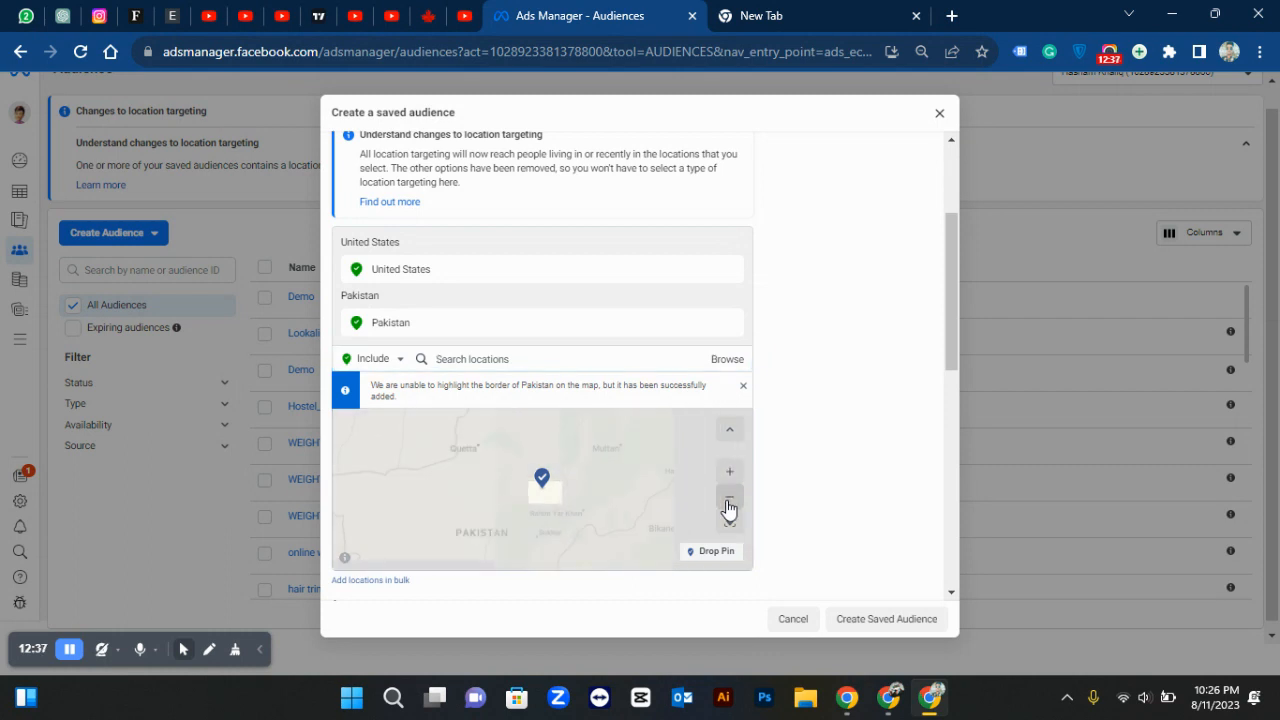
{"action": "left_click", "coordinate": [728, 503]}
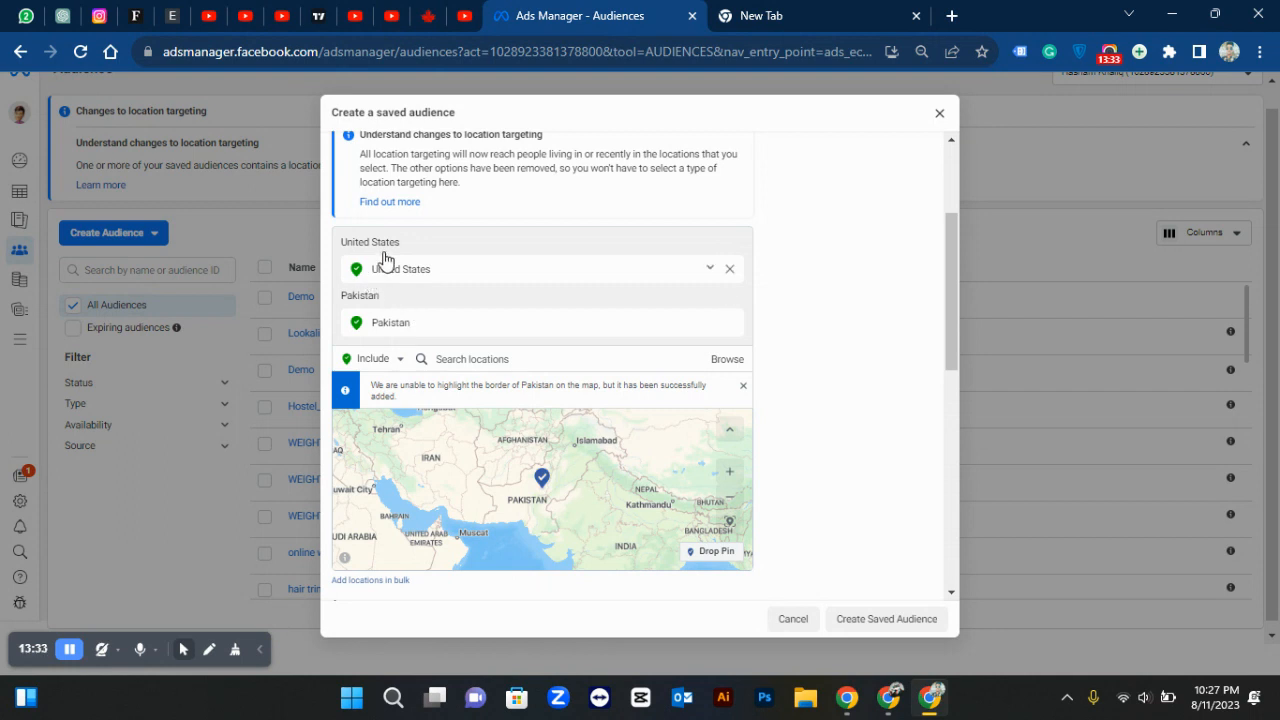
Remove United States from the saved audience's included locations.
{"action": "scroll", "coordinate": [431, 222], "scroll_direction": "up", "scroll_amount": 2}
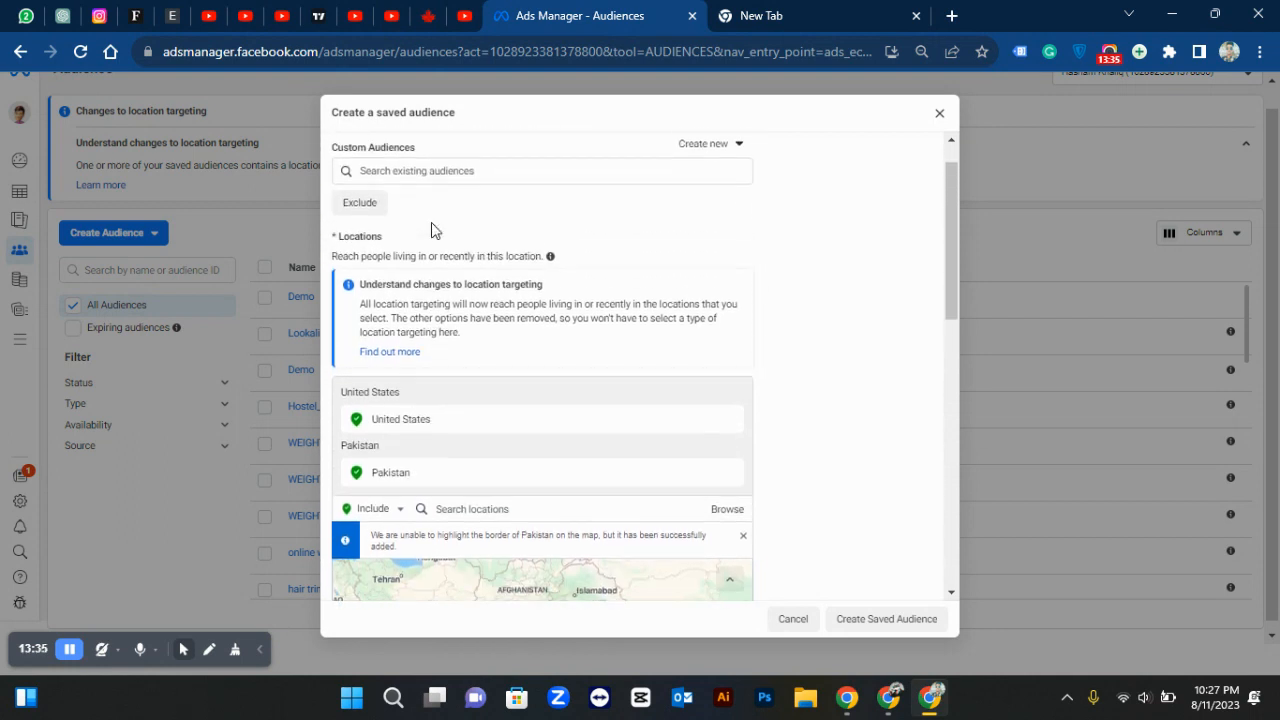
{"action": "scroll", "coordinate": [432, 229], "scroll_direction": "down", "scroll_amount": 2}
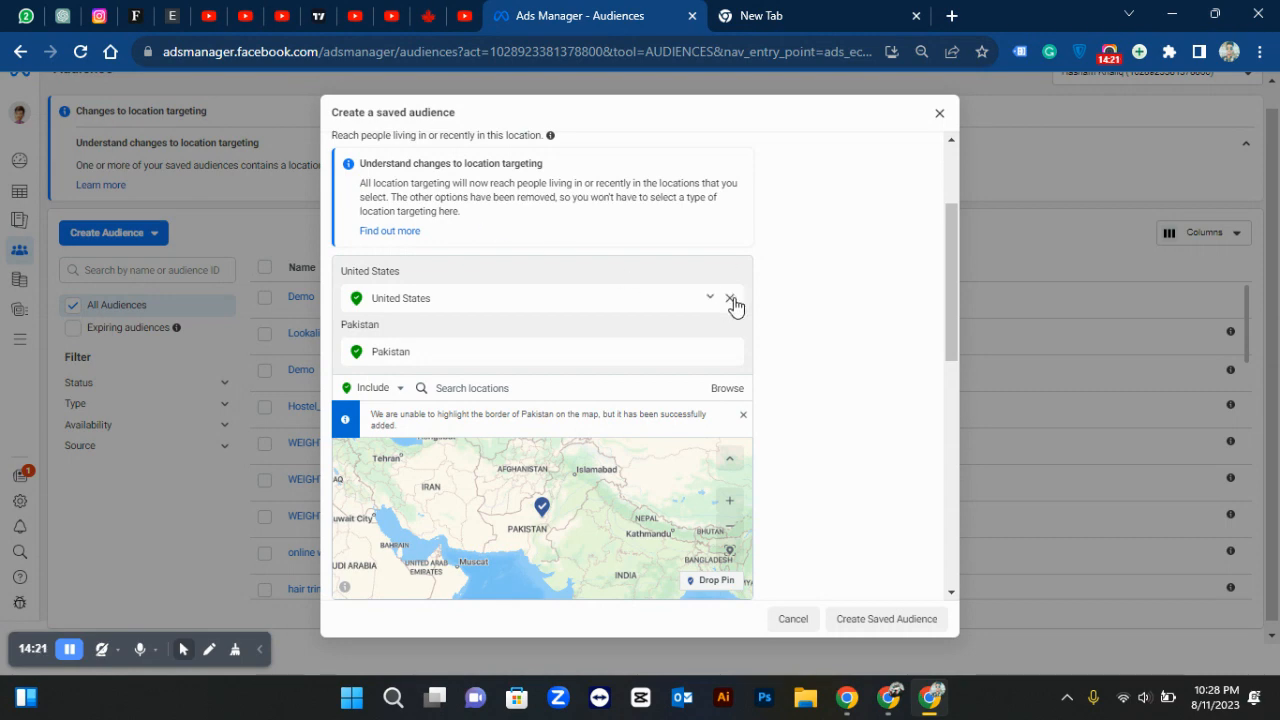
{"action": "left_click", "coordinate": [729, 300]}
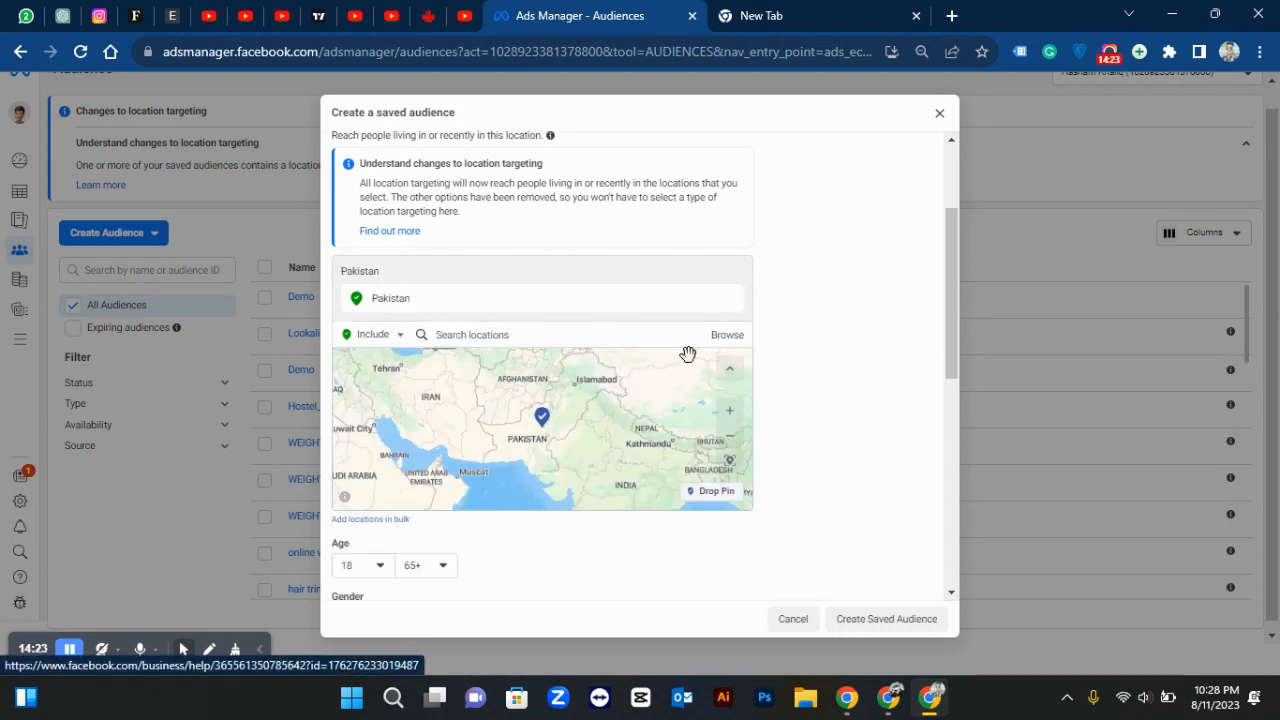
Set the saved audience's minimum age to 20.
{"action": "scroll", "coordinate": [935, 447], "scroll_direction": "down", "scroll_amount": 2}
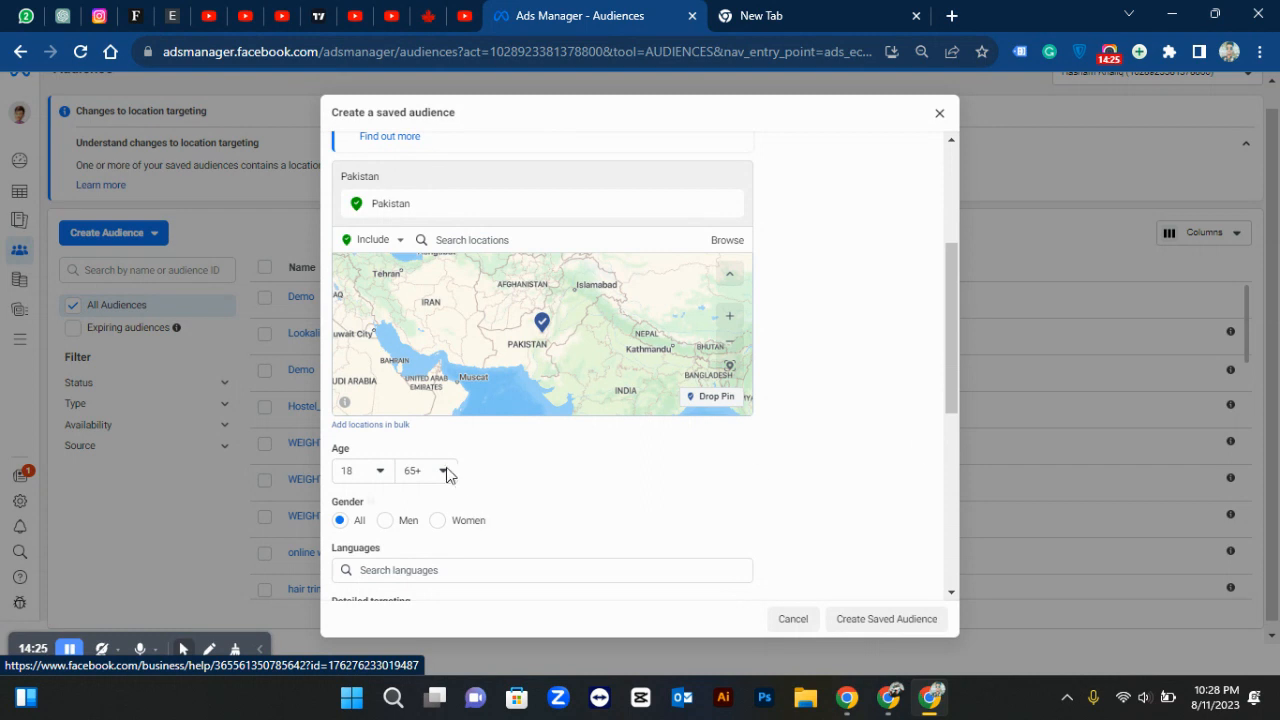
{"action": "scroll", "coordinate": [429, 451], "scroll_direction": "down", "scroll_amount": 2}
{"action": "left_click", "coordinate": [361, 360]}
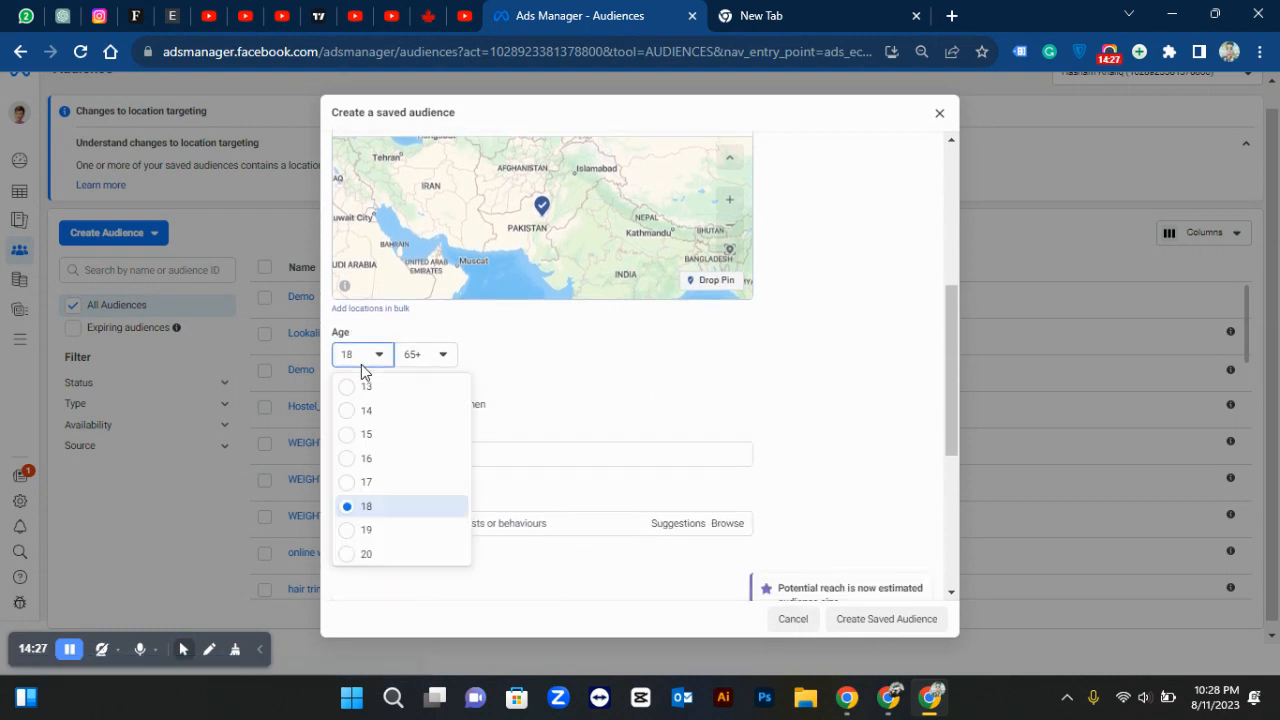
{"action": "scroll", "coordinate": [388, 518], "scroll_direction": "down", "scroll_amount": 3}
{"action": "scroll", "coordinate": [388, 518], "scroll_direction": "down", "scroll_amount": 1}
{"action": "scroll", "coordinate": [388, 518], "scroll_direction": "up", "scroll_amount": 2}
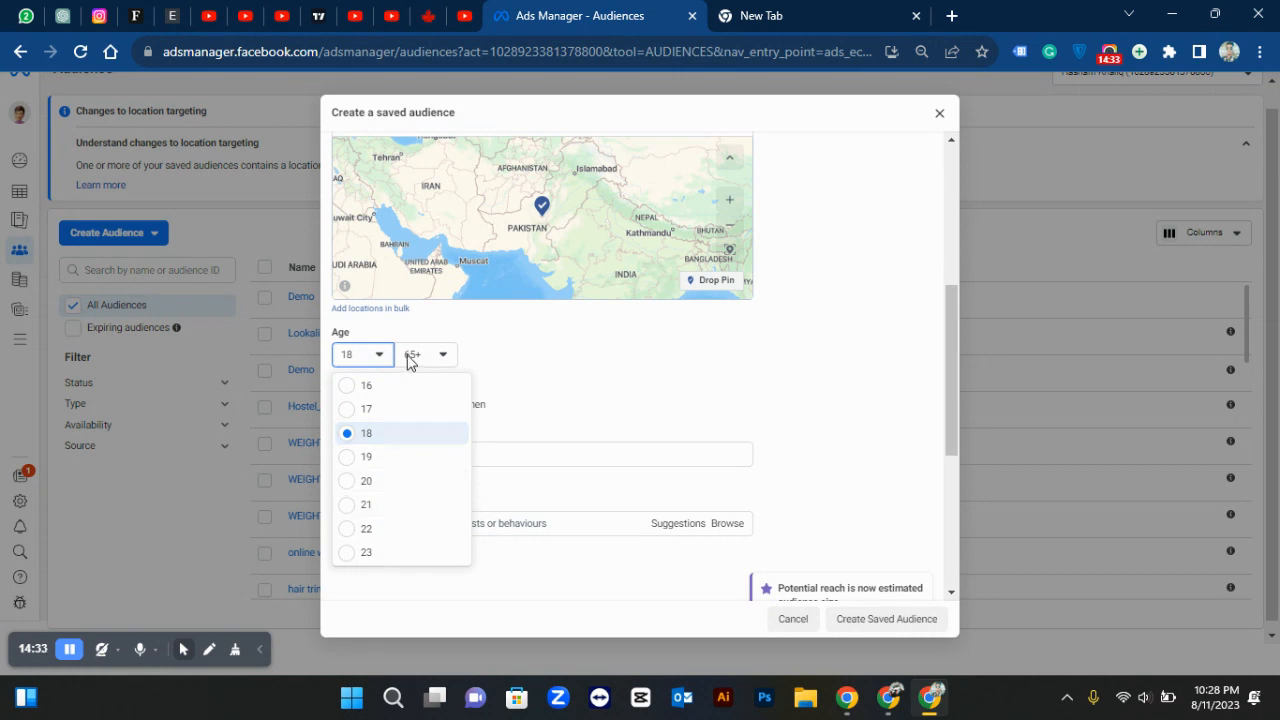
{"action": "left_click", "coordinate": [416, 489]}
Set the saved audience's maximum age to 40 and reselect 20 as the minimum age.
{"action": "left_click", "coordinate": [422, 355]}
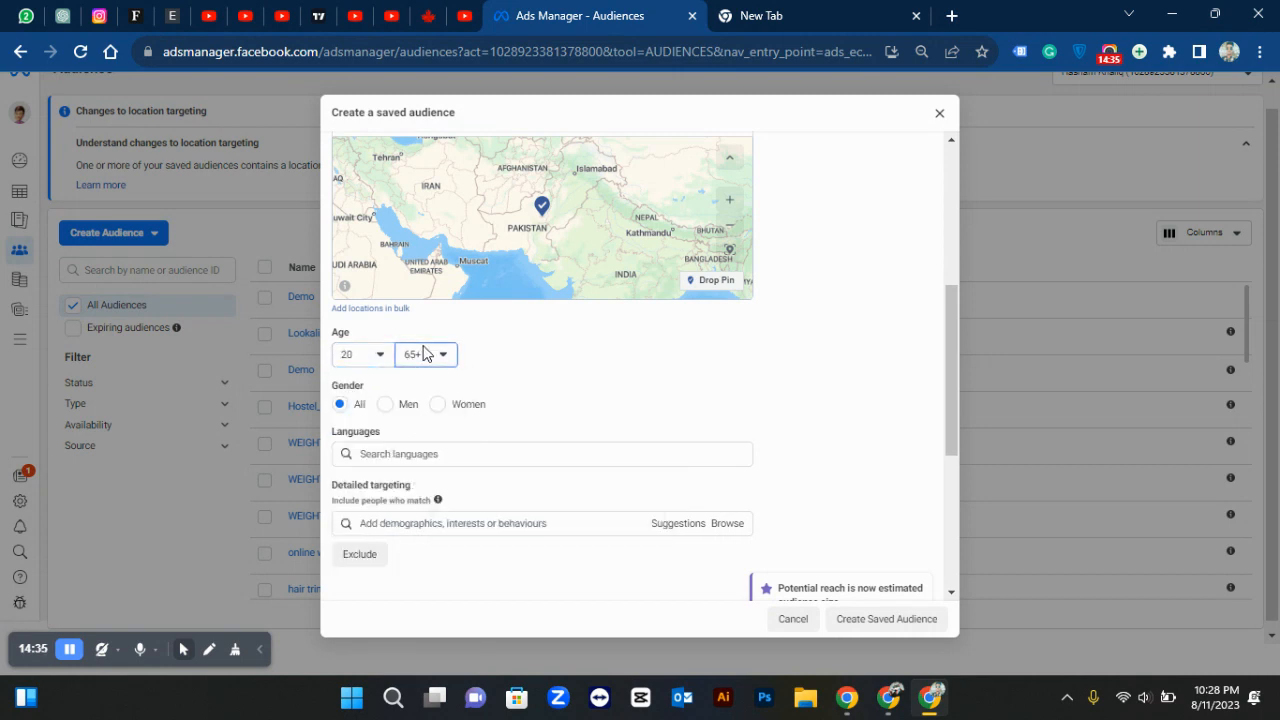
{"action": "scroll", "coordinate": [481, 464], "scroll_direction": "up", "scroll_amount": 3}
{"action": "scroll", "coordinate": [481, 464], "scroll_direction": "up", "scroll_amount": 4}
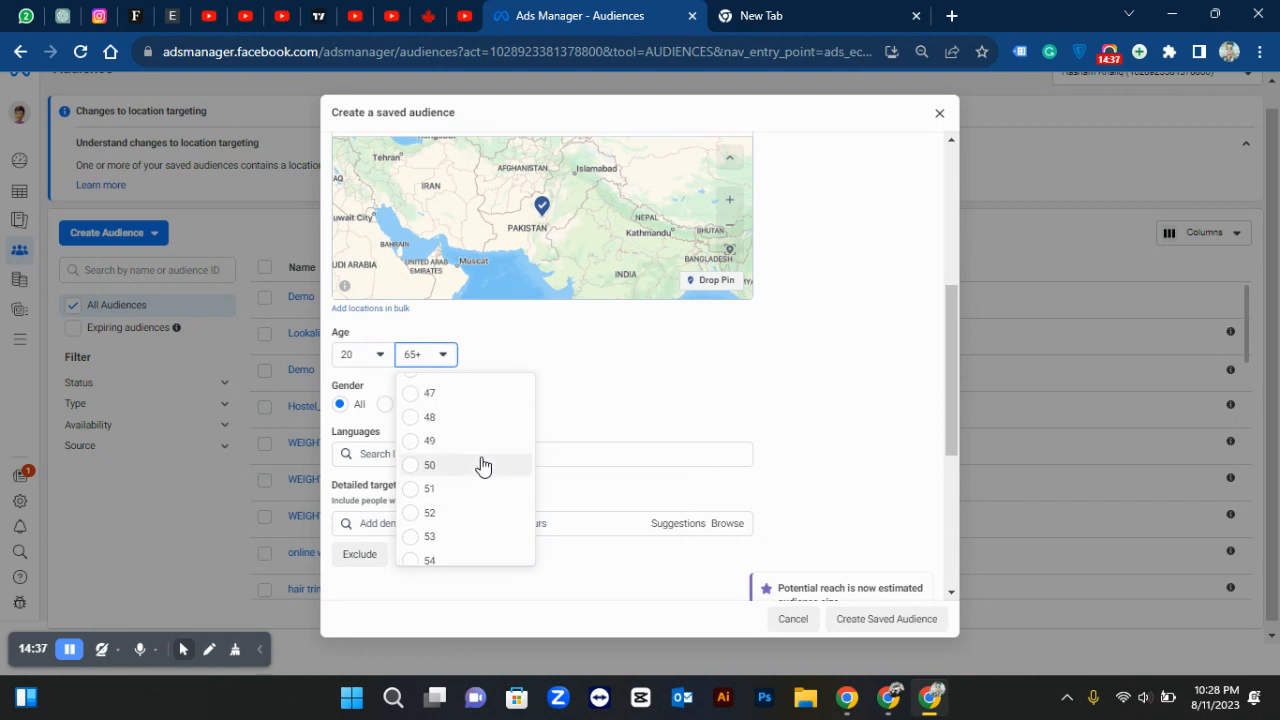
{"action": "left_click", "coordinate": [455, 420]}
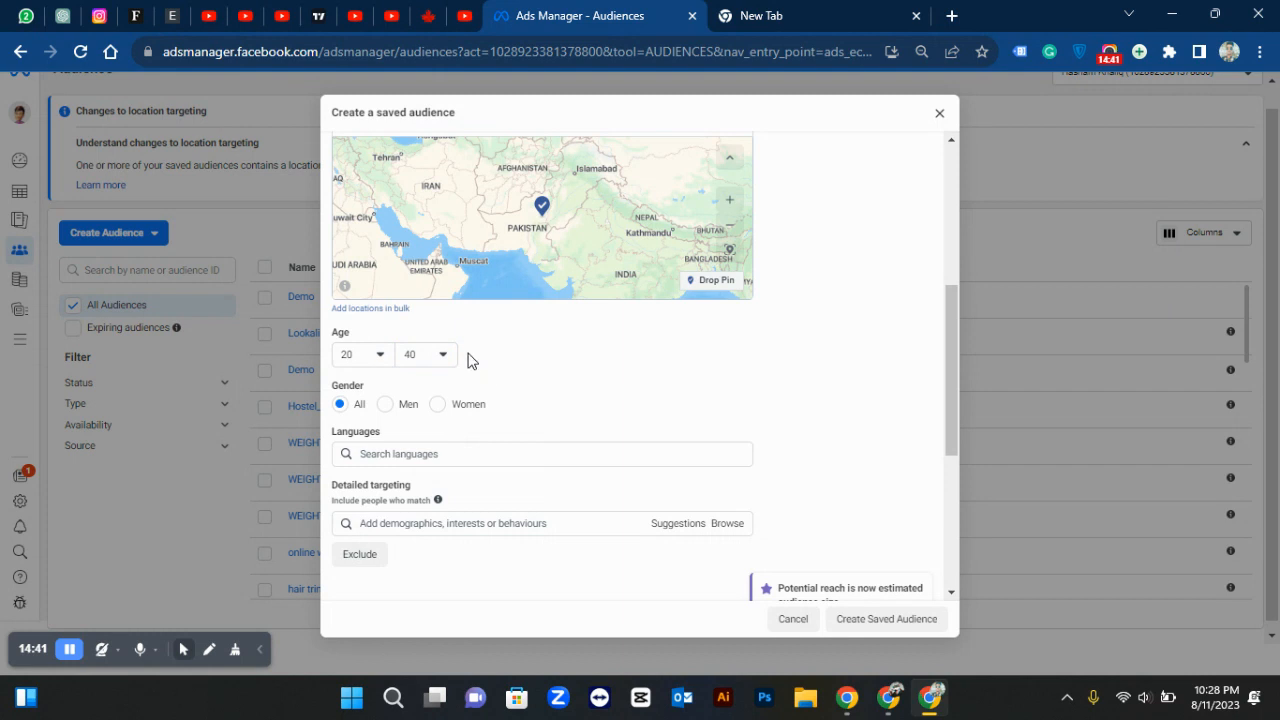
{"action": "left_click", "coordinate": [376, 355]}
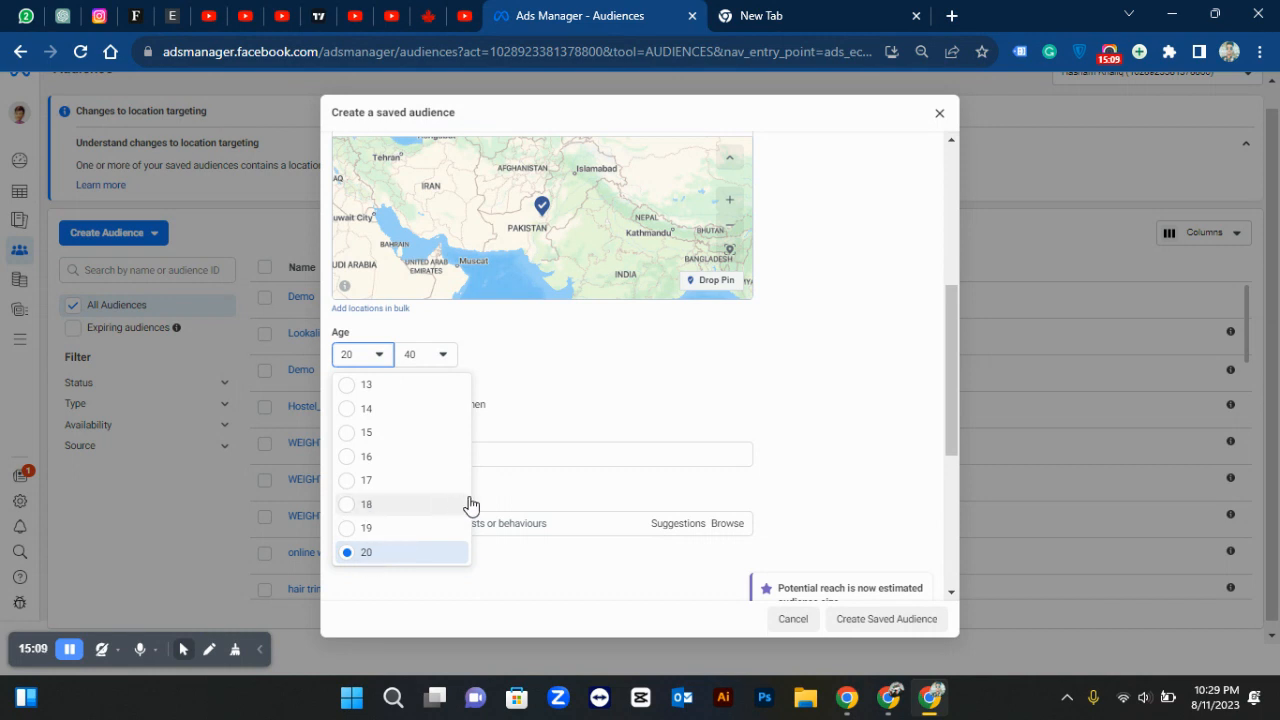
{"action": "left_click", "coordinate": [420, 553]}
Try Women as the saved audience's gender, and settle on Men.
{"action": "scroll", "coordinate": [400, 456], "scroll_direction": "down", "scroll_amount": 1}
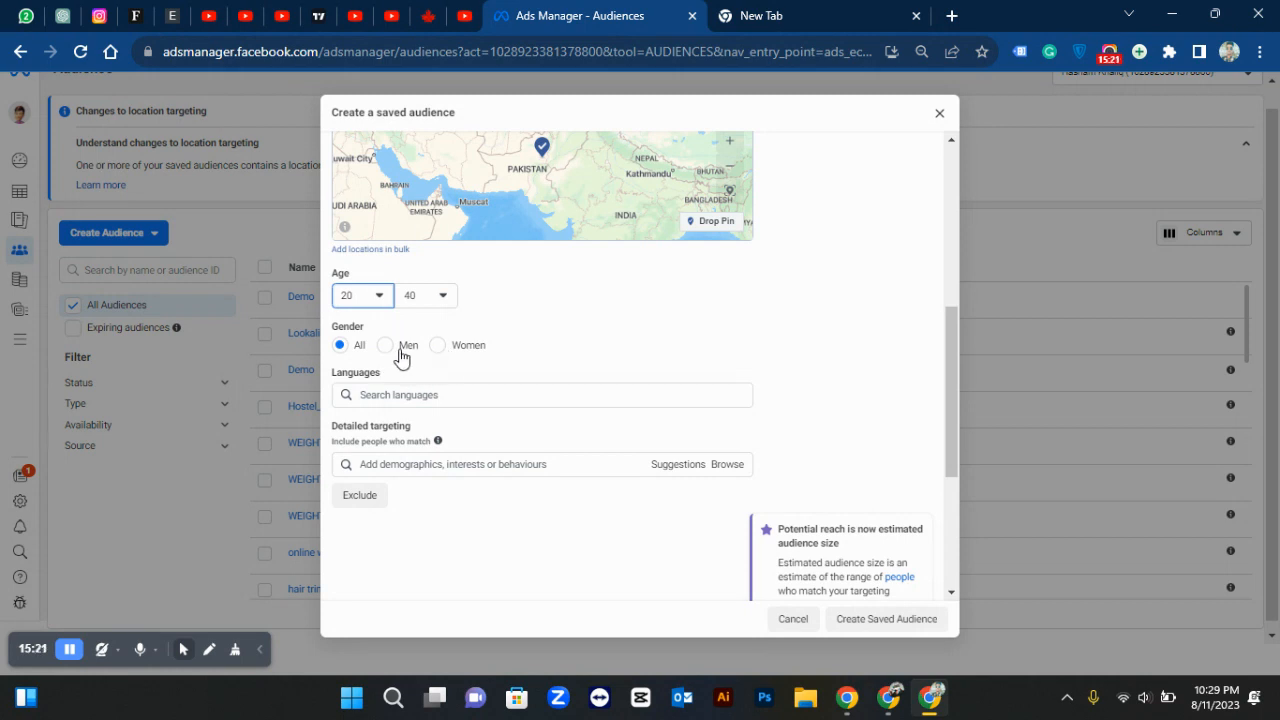
{"action": "left_click", "coordinate": [438, 348]}
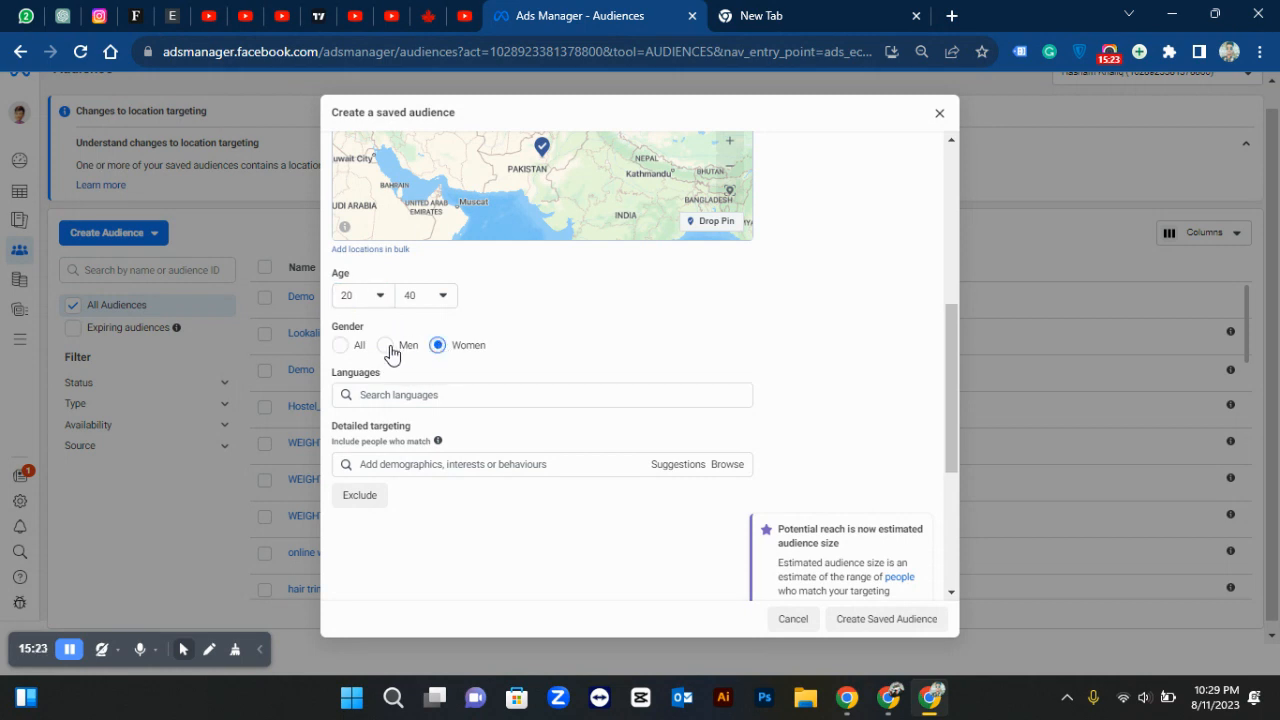
{"action": "left_click", "coordinate": [386, 346]}
Try Urdu as the saved audience's language and remove it again.
{"action": "scroll", "coordinate": [448, 363], "scroll_direction": "down", "scroll_amount": 1}
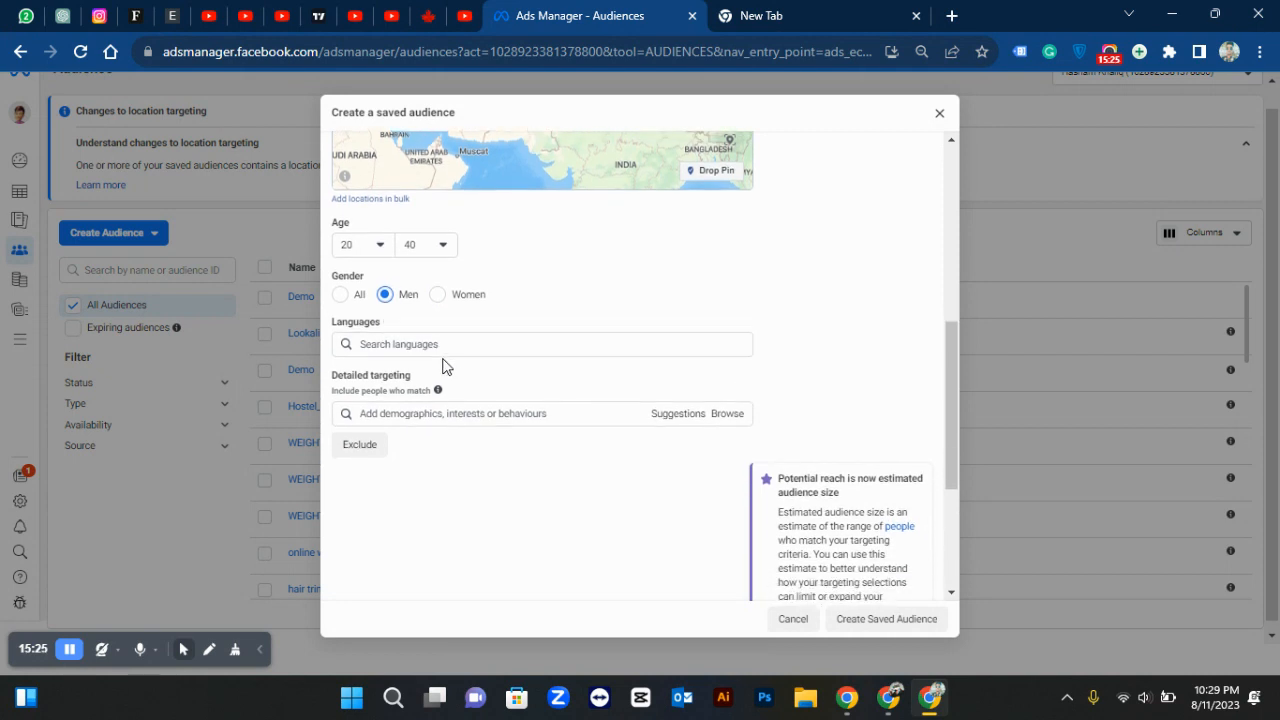
{"action": "left_click", "coordinate": [423, 346]}
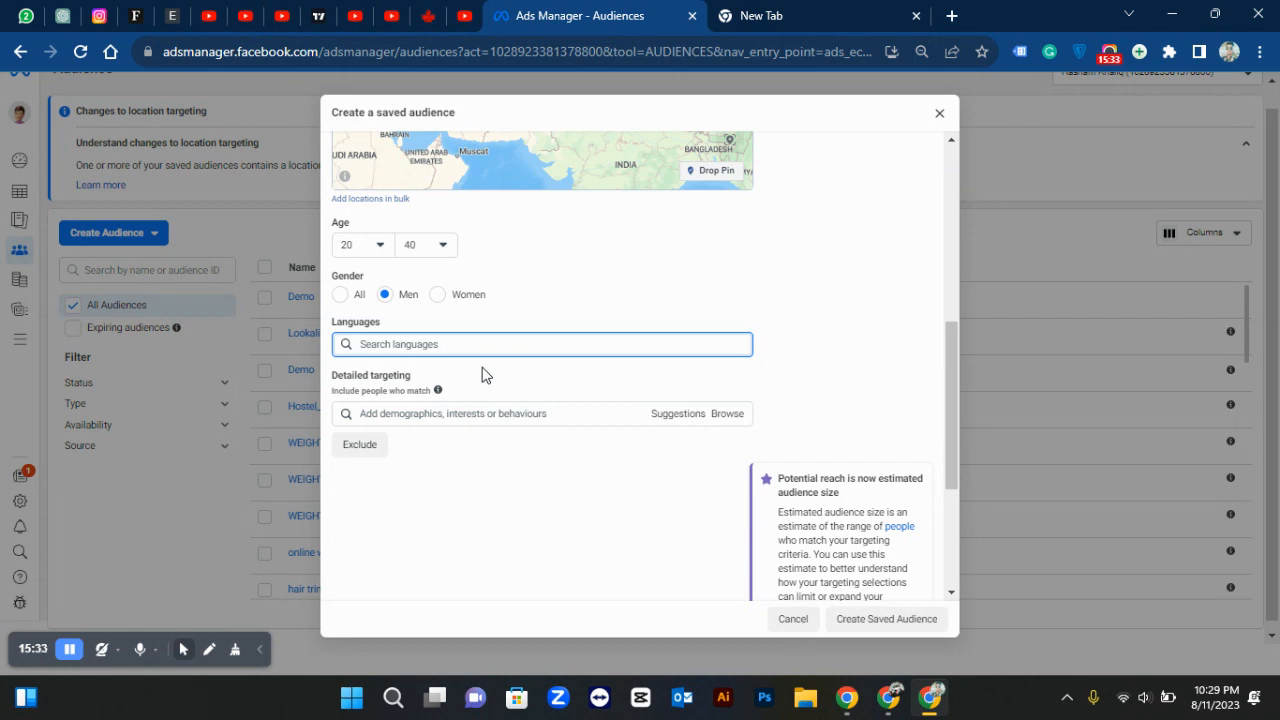
{"action": "type", "text": "urdu"}
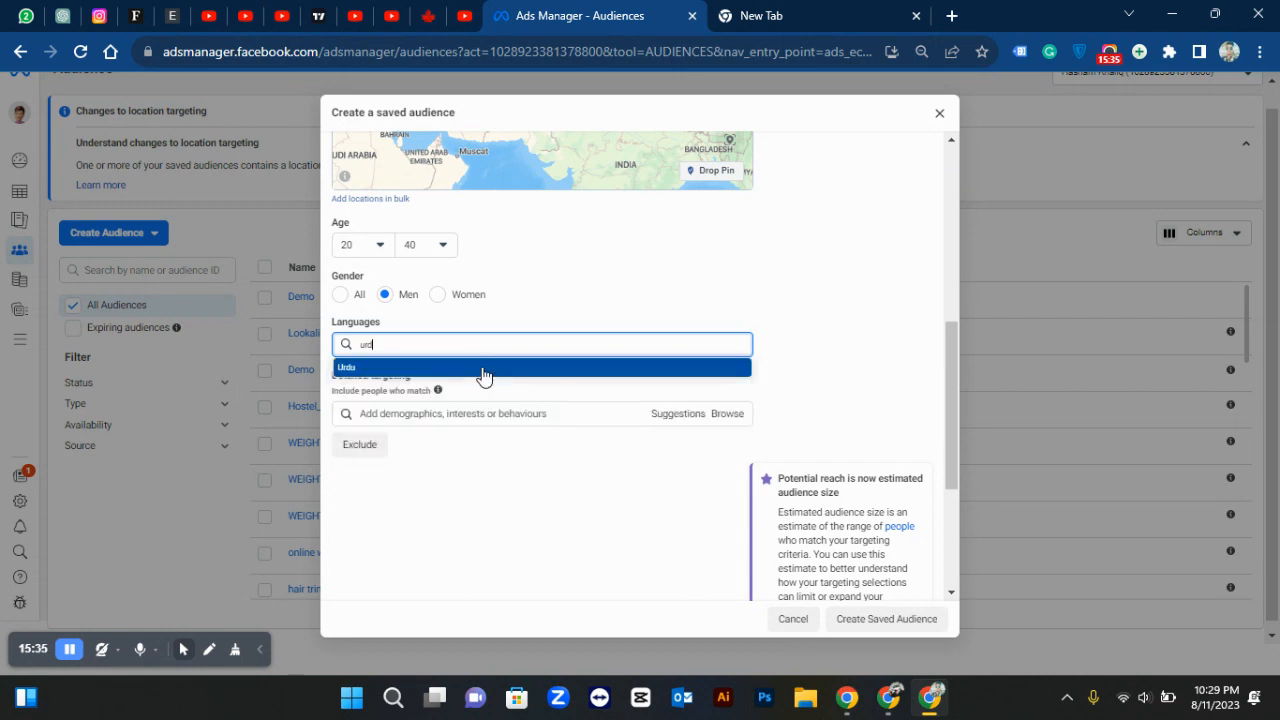
{"action": "left_click", "coordinate": [462, 370]}
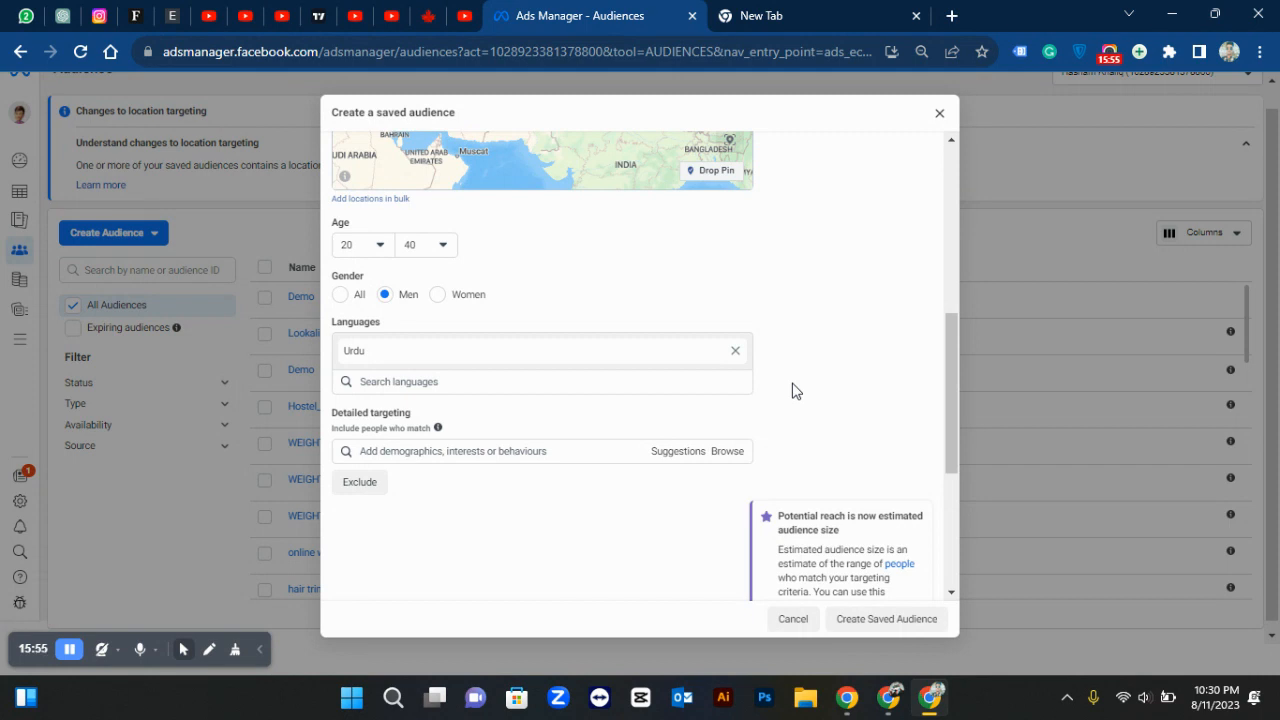
{"action": "left_click", "coordinate": [735, 350]}
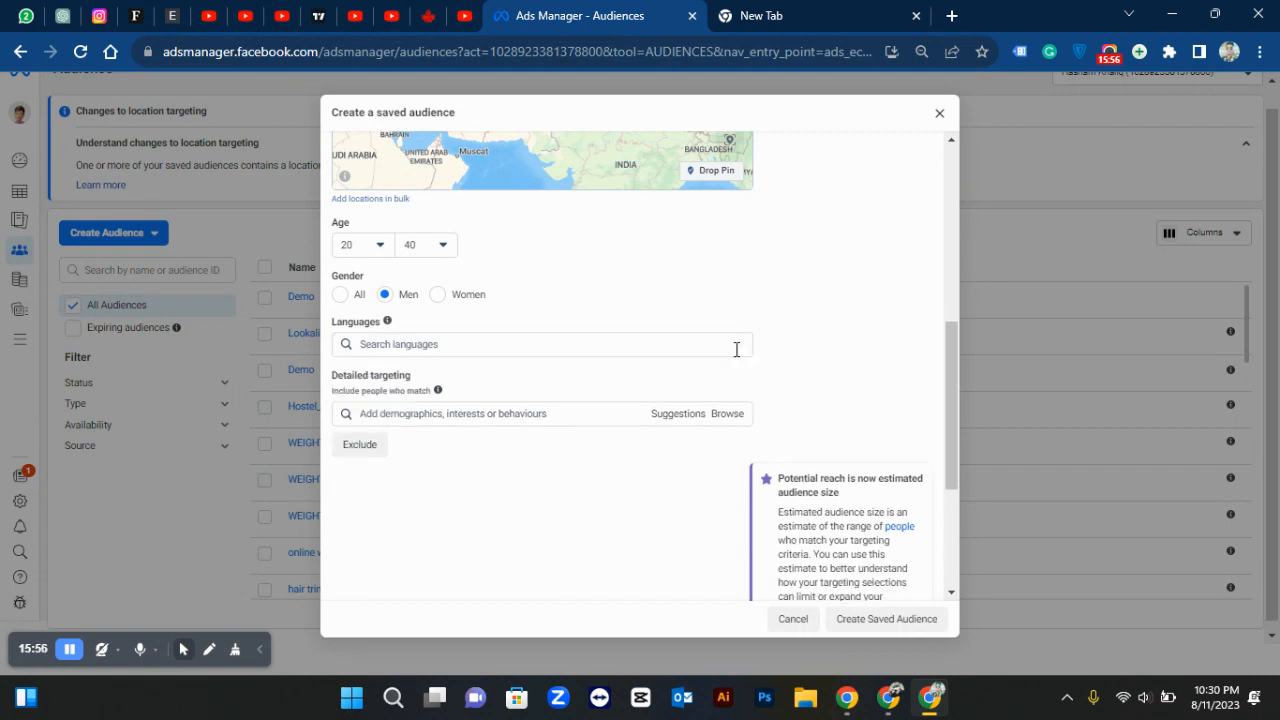
Look up the English options in the language search, and clear the search without choosing one.
{"action": "left_click", "coordinate": [676, 344]}
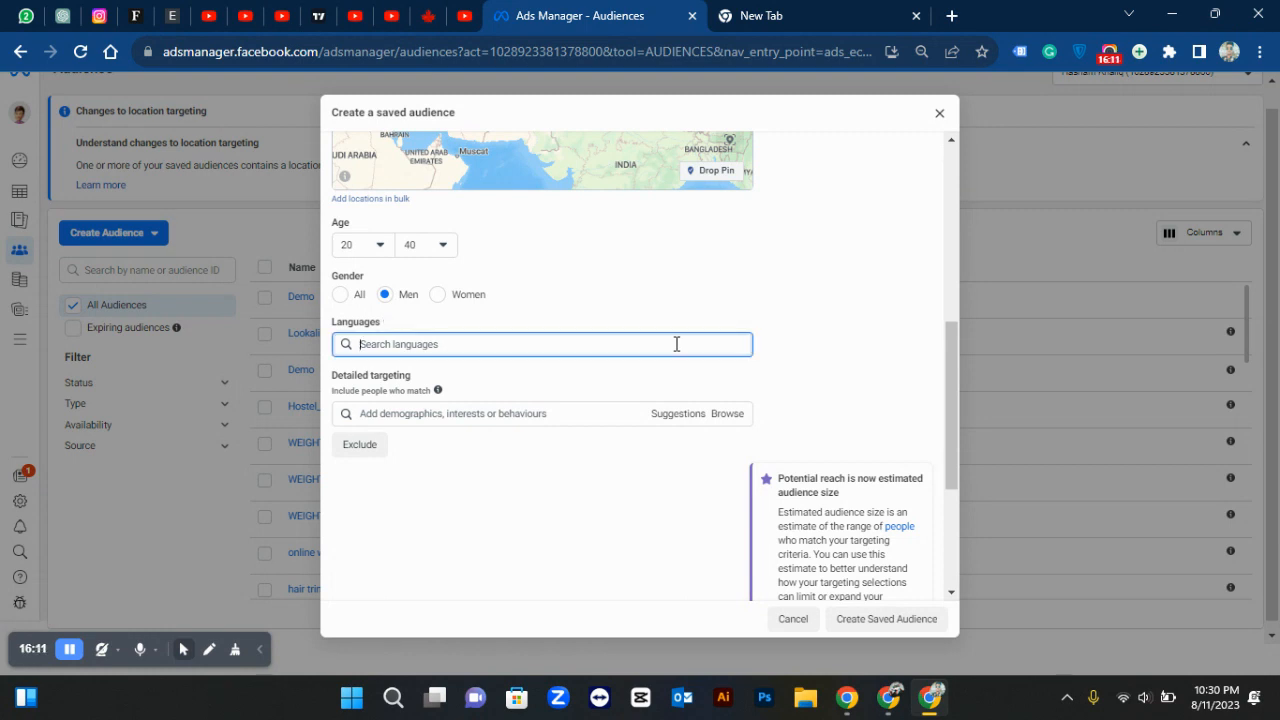
{"action": "type", "text": "eng"}
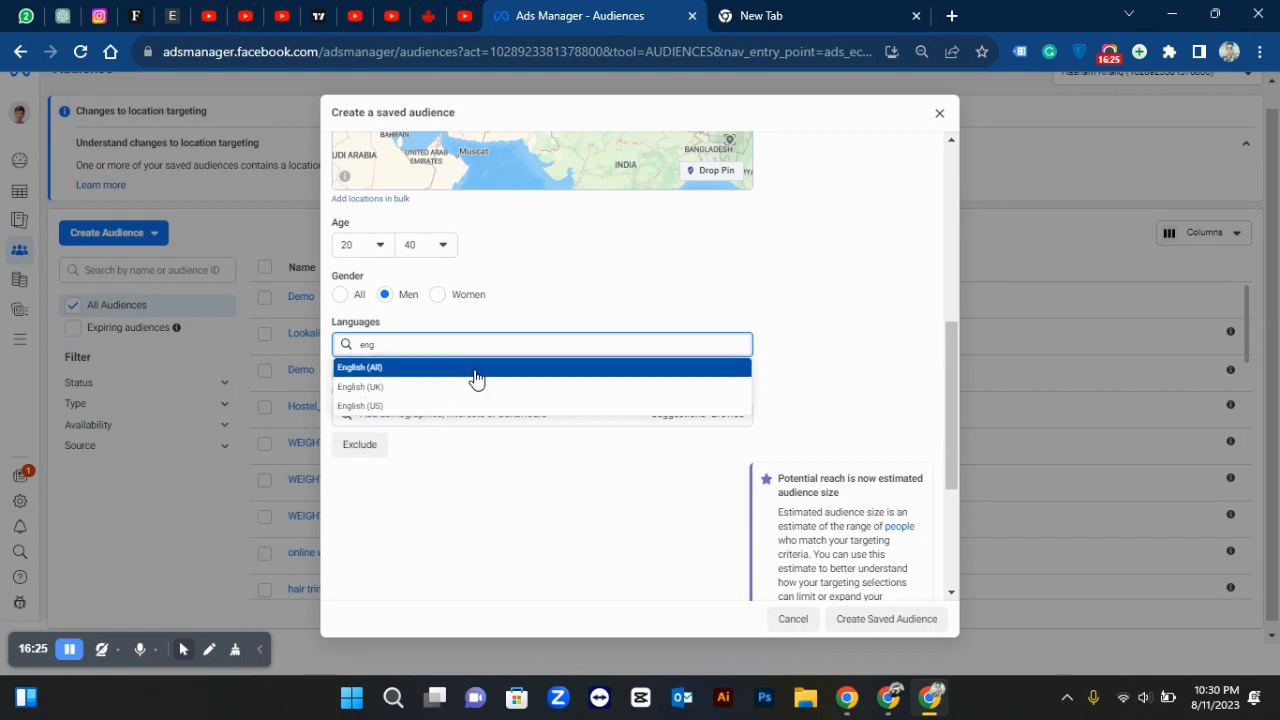
{"action": "left_click", "coordinate": [772, 324]}
{"action": "left_click", "coordinate": [590, 348]}
{"action": "key", "text": "BackSpace"}
{"action": "key", "text": "BackSpace"}
{"action": "key", "text": "BackSpace"}
{"action": "left_click", "coordinate": [786, 324]}
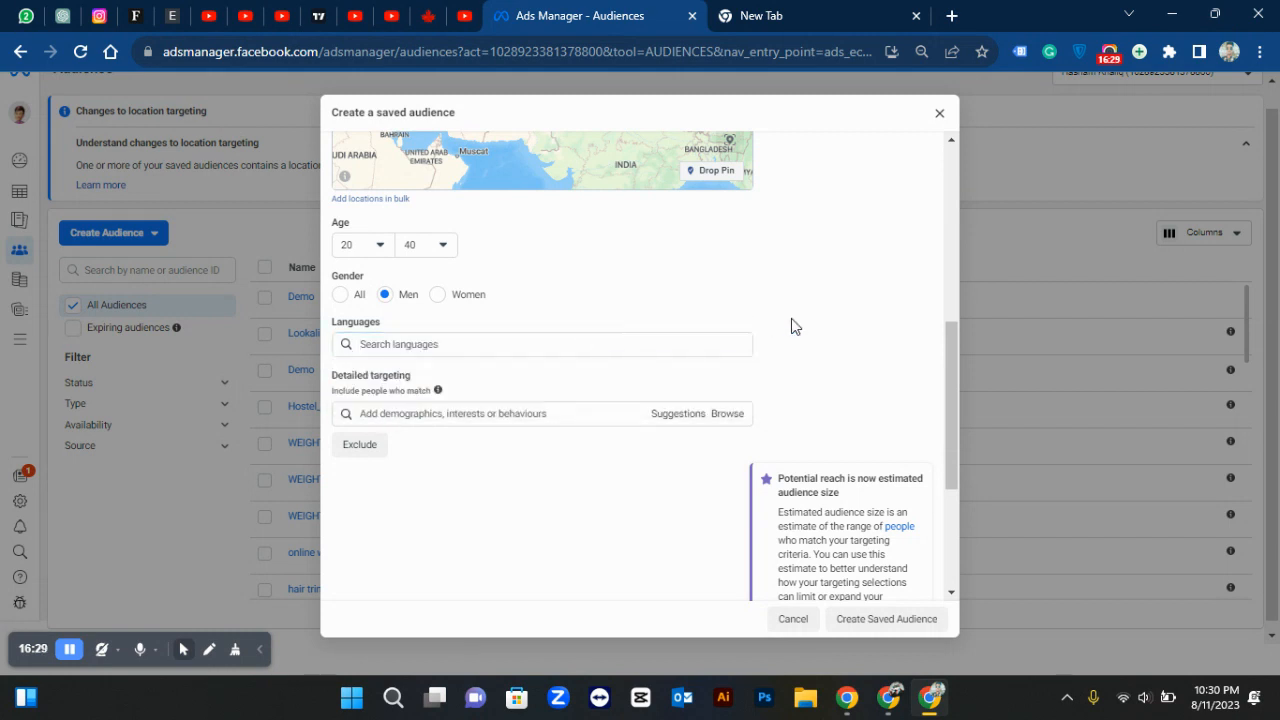
Examine the location types for adding locations in bulk, try Countries, and cancel the bulk entry.
{"action": "scroll", "coordinate": [646, 326], "scroll_direction": "down", "scroll_amount": 1}
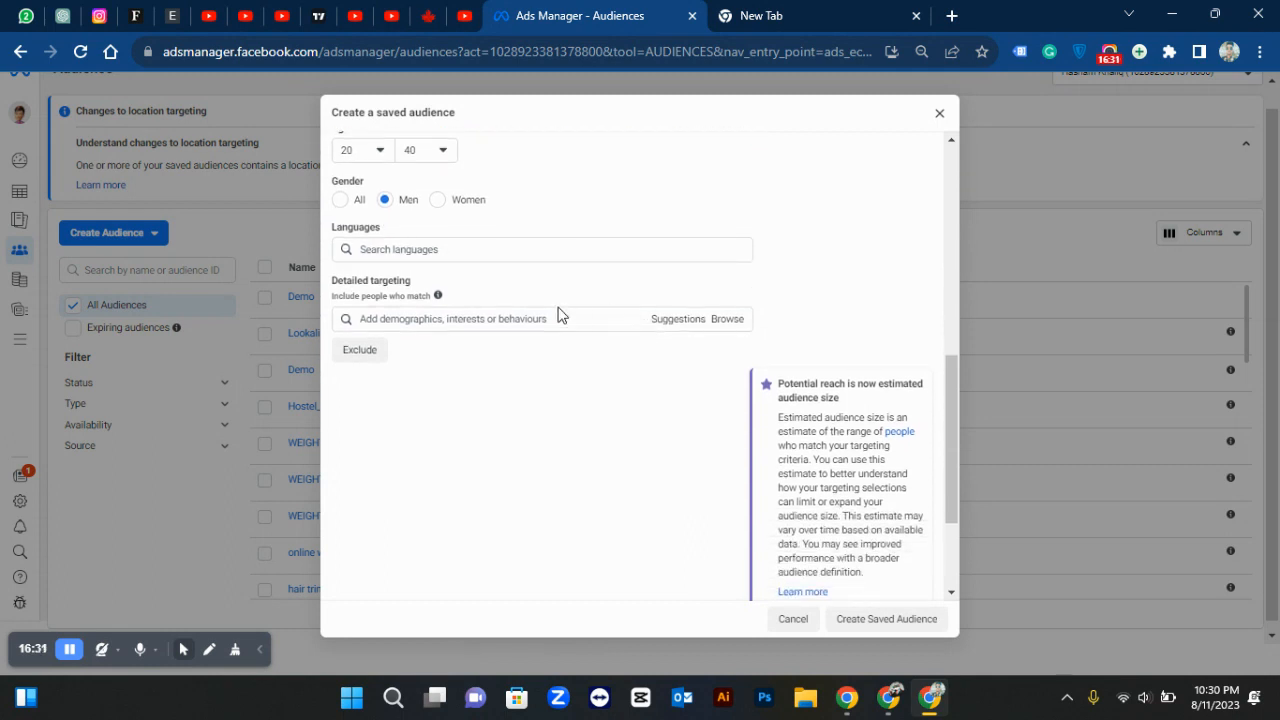
{"action": "scroll", "coordinate": [557, 314], "scroll_direction": "up", "scroll_amount": 3}
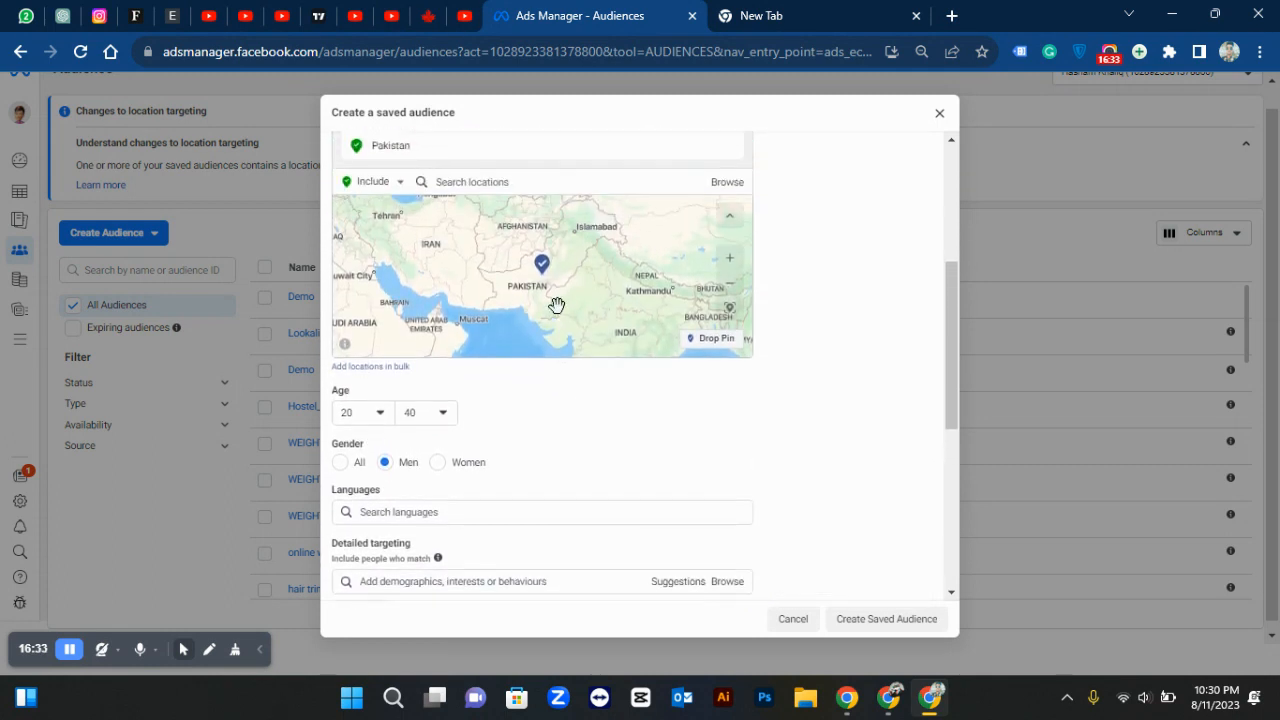
{"action": "scroll", "coordinate": [583, 403], "scroll_direction": "up", "scroll_amount": 1}
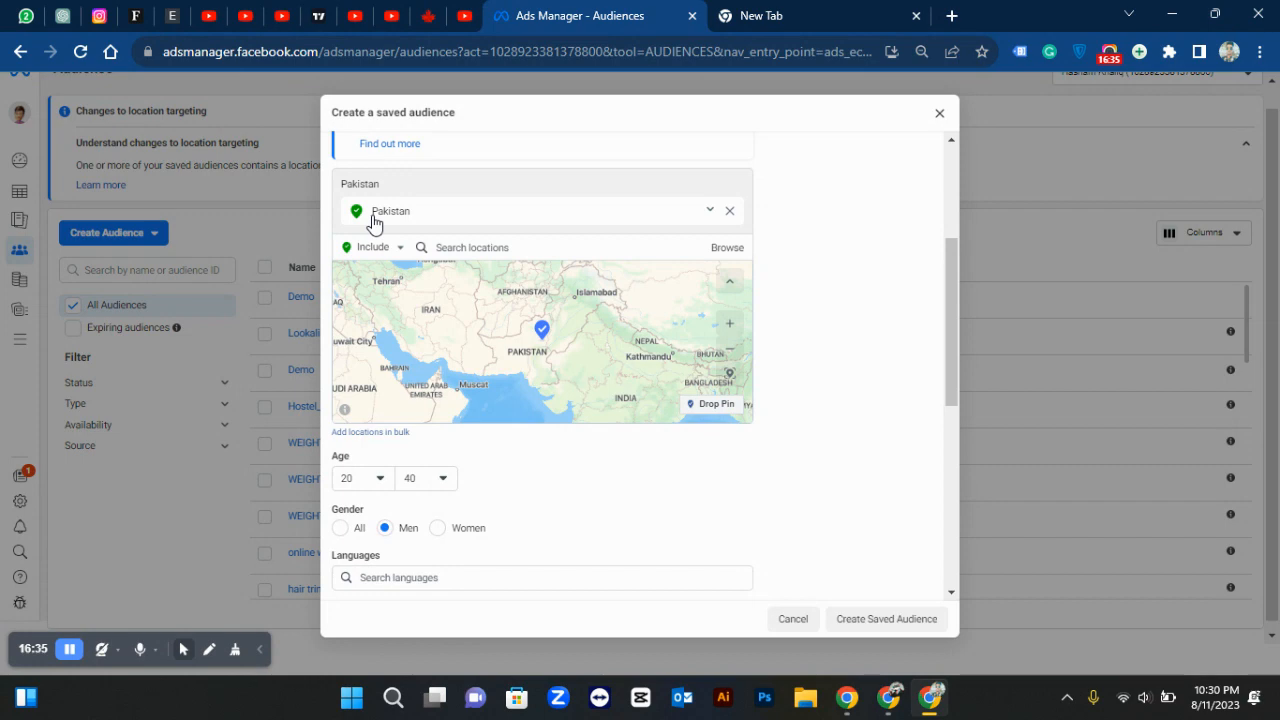
{"action": "scroll", "coordinate": [369, 233], "scroll_direction": "up", "scroll_amount": 1}
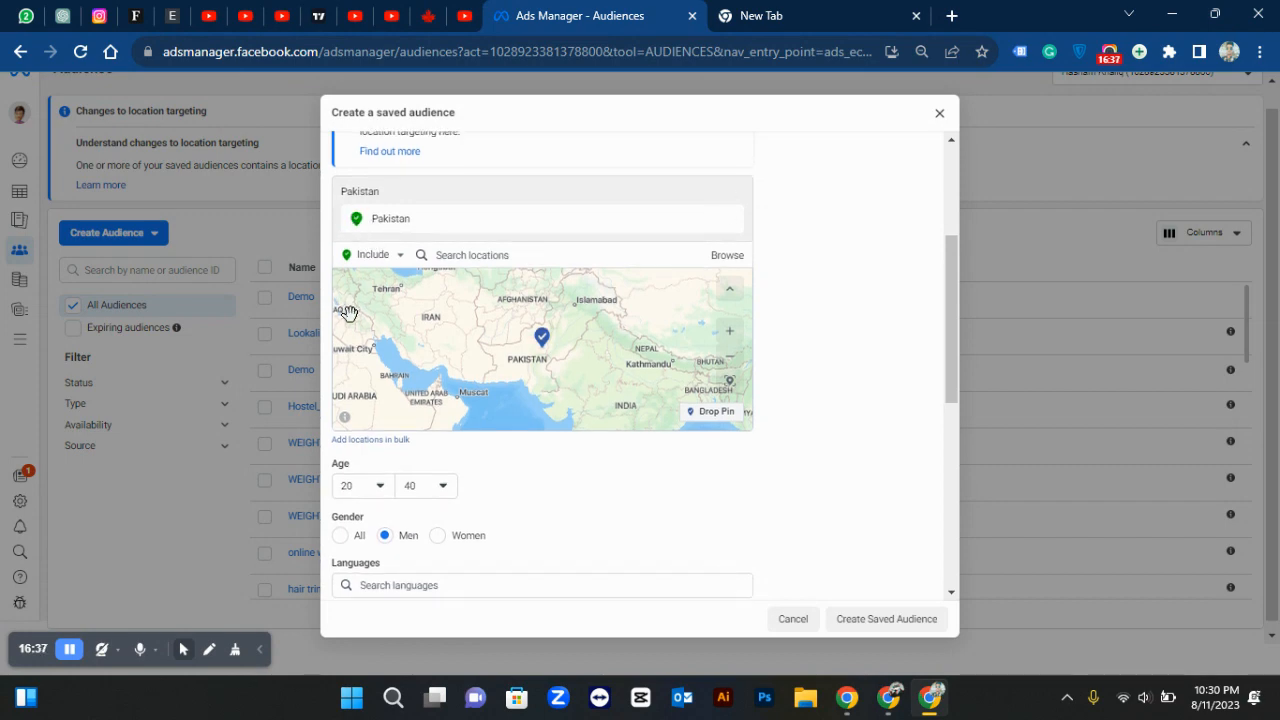
{"action": "left_click", "coordinate": [357, 441]}
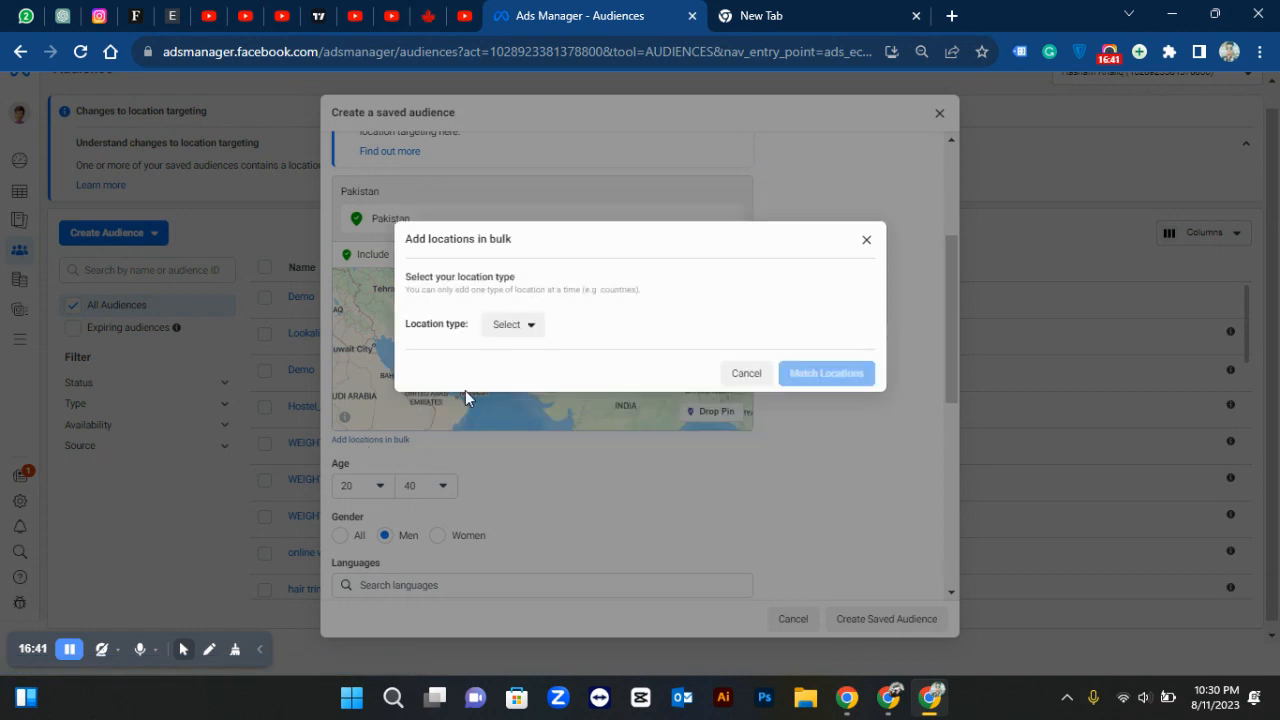
{"action": "left_click", "coordinate": [499, 336]}
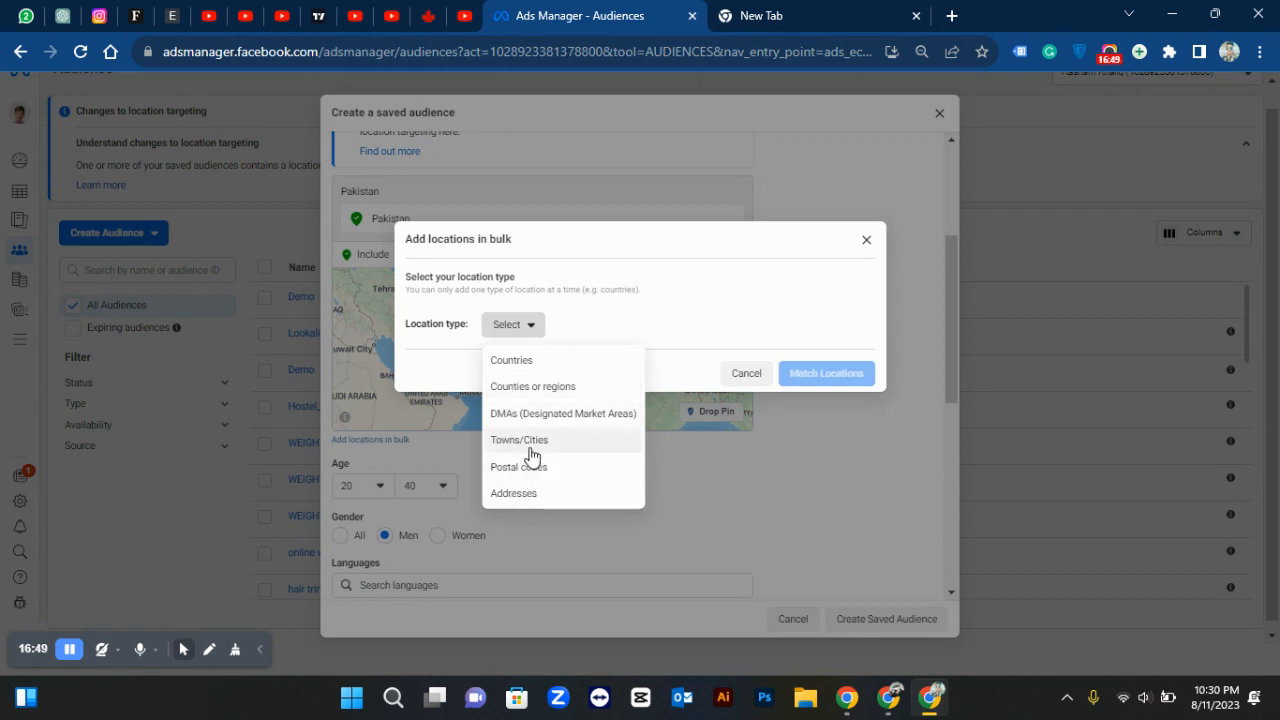
{"action": "left_click", "coordinate": [565, 362]}
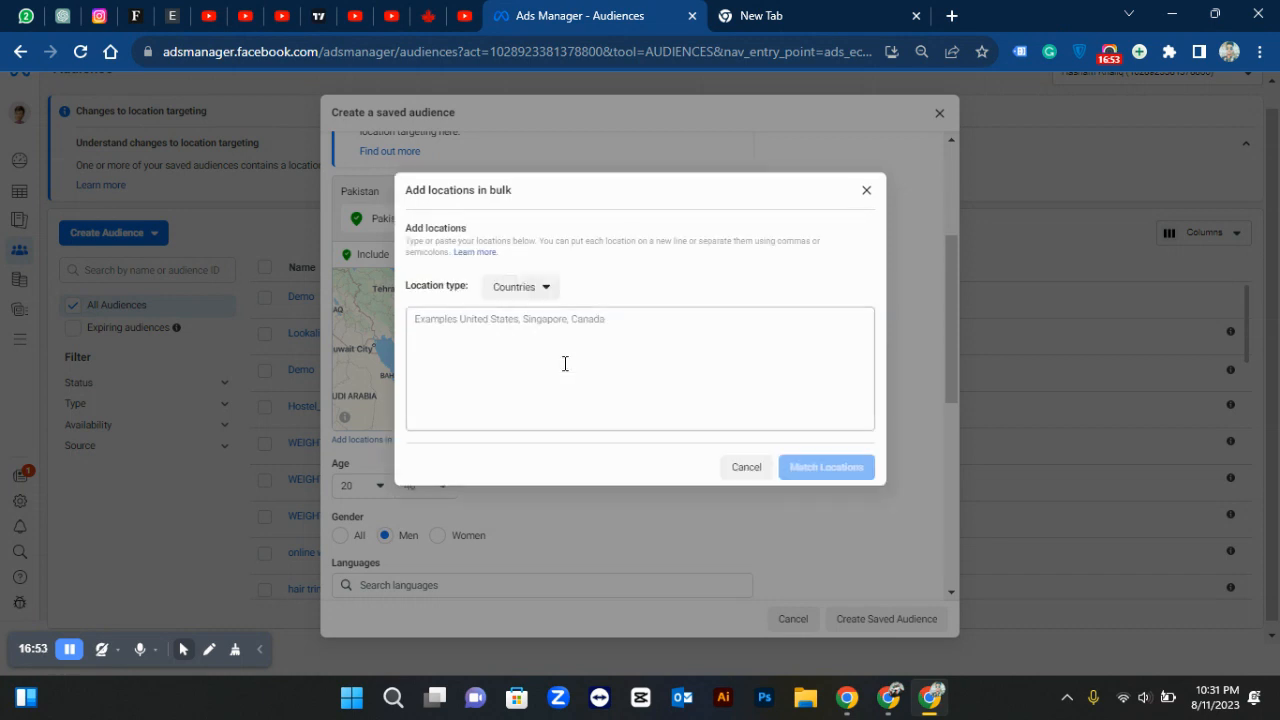
{"action": "left_click", "coordinate": [745, 467]}
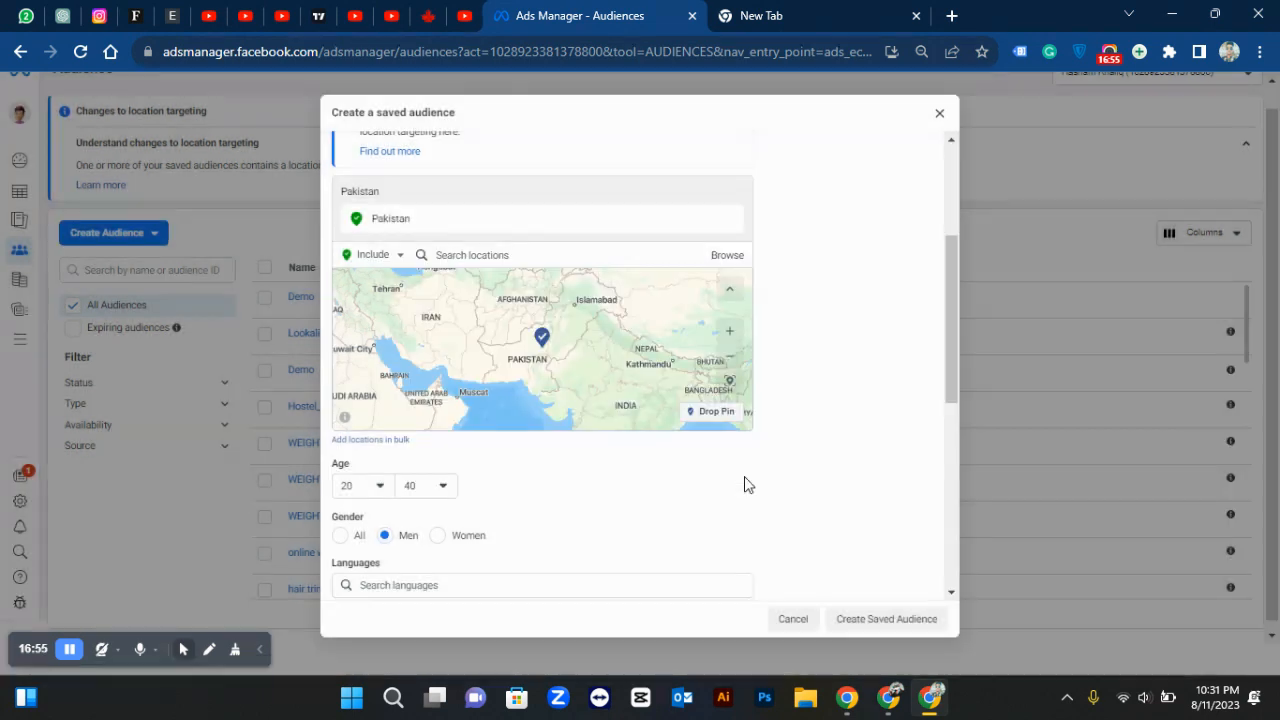
{"action": "scroll", "coordinate": [800, 395], "scroll_direction": "up", "scroll_amount": 2}
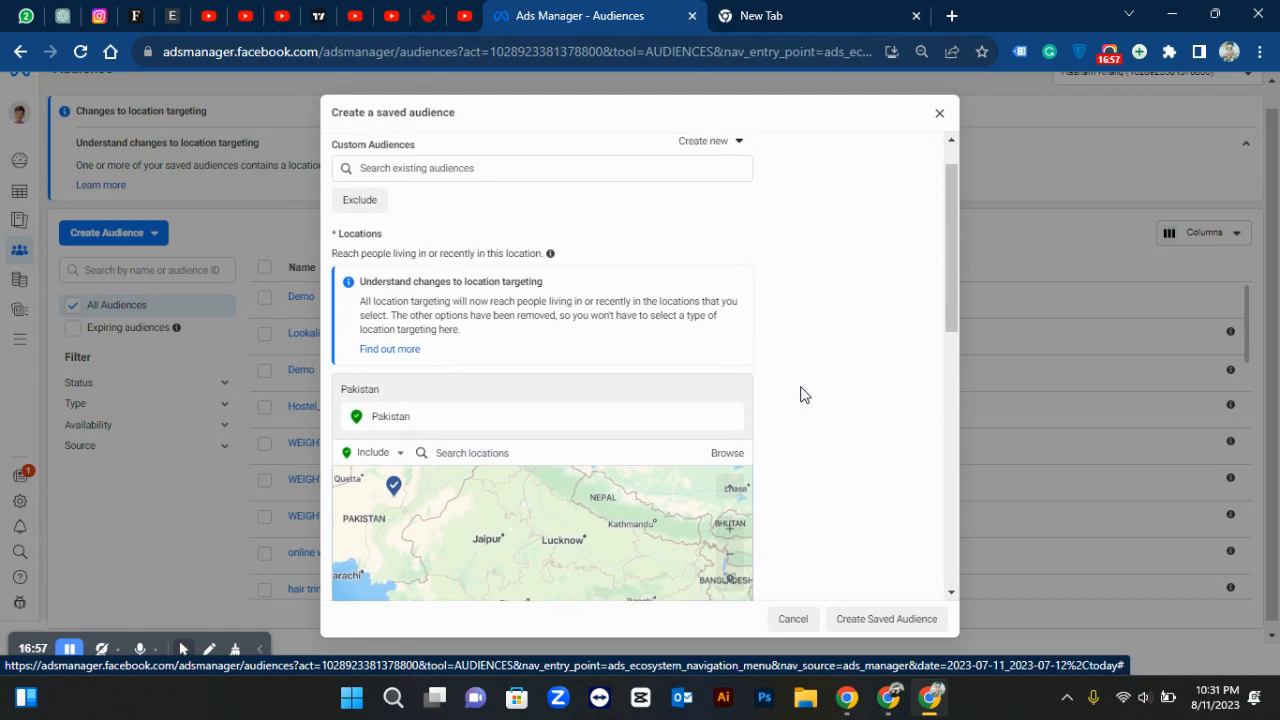
Examine the choices for including or excluding locations in the saved audience.
{"action": "scroll", "coordinate": [800, 395], "scroll_direction": "up", "scroll_amount": 1}
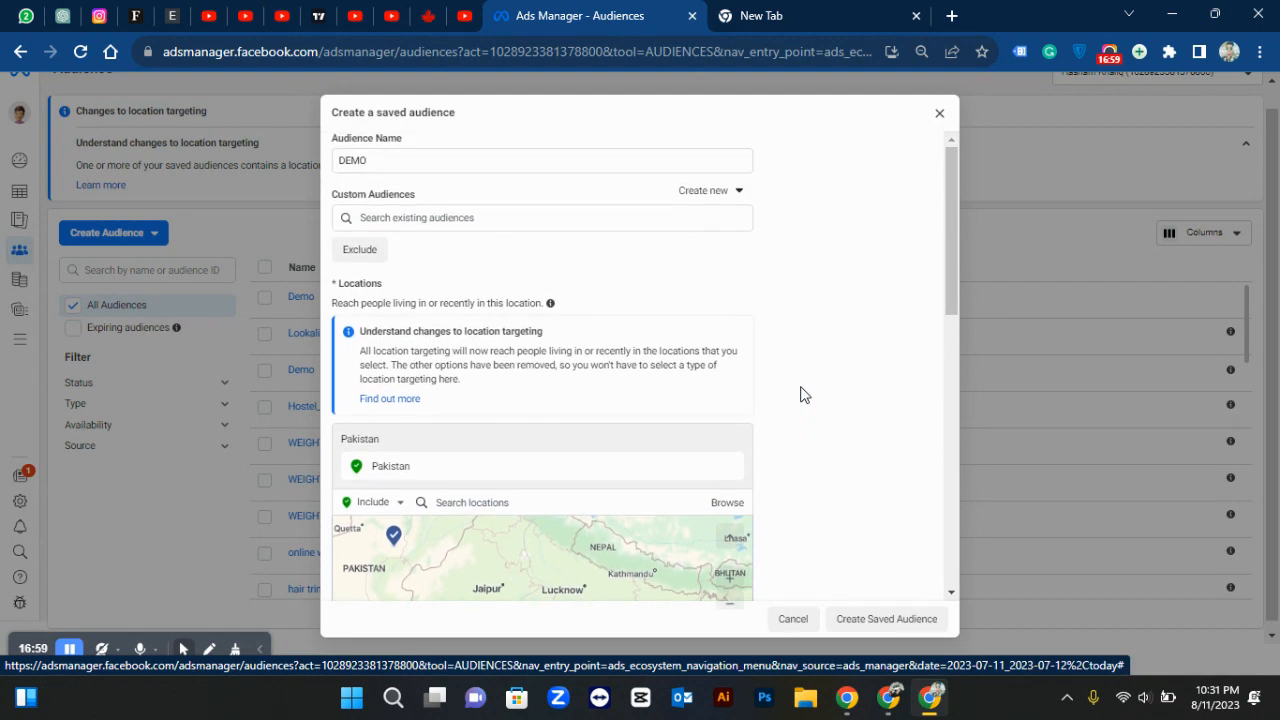
{"action": "scroll", "coordinate": [800, 395], "scroll_direction": "down", "scroll_amount": 5}
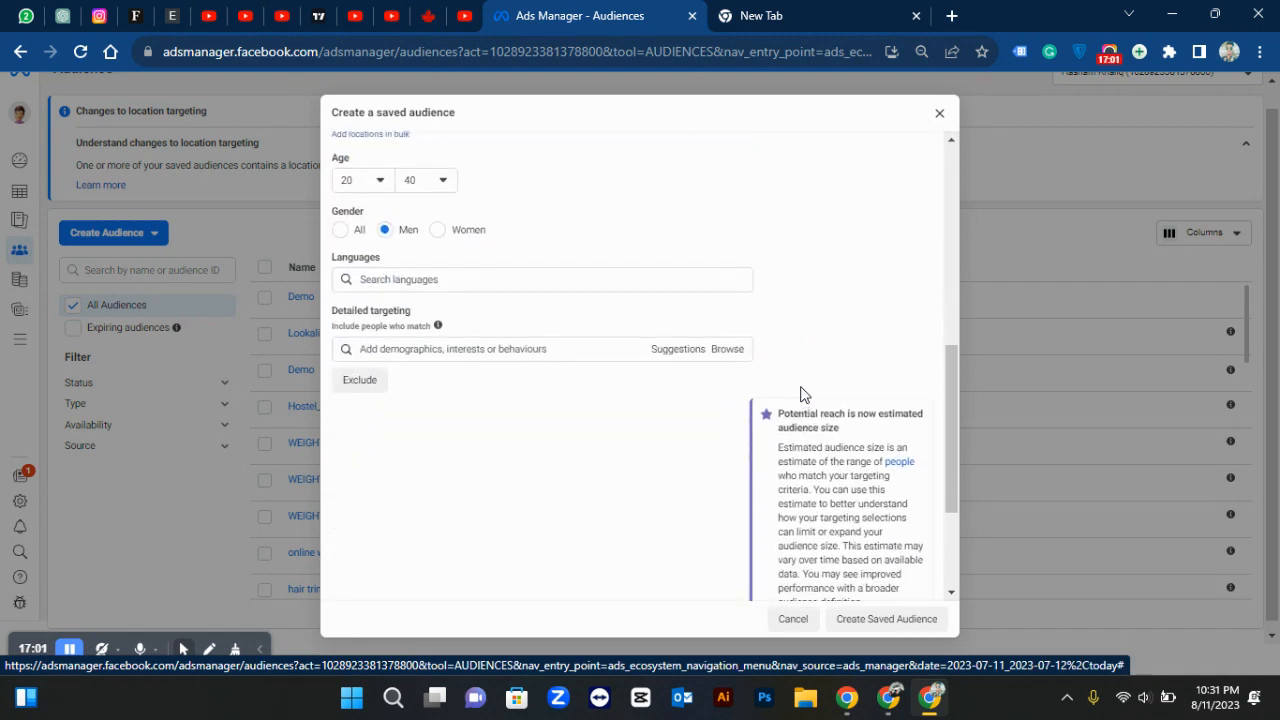
{"action": "scroll", "coordinate": [800, 395], "scroll_direction": "up", "scroll_amount": 3}
{"action": "scroll", "coordinate": [800, 395], "scroll_direction": "up", "scroll_amount": 1}
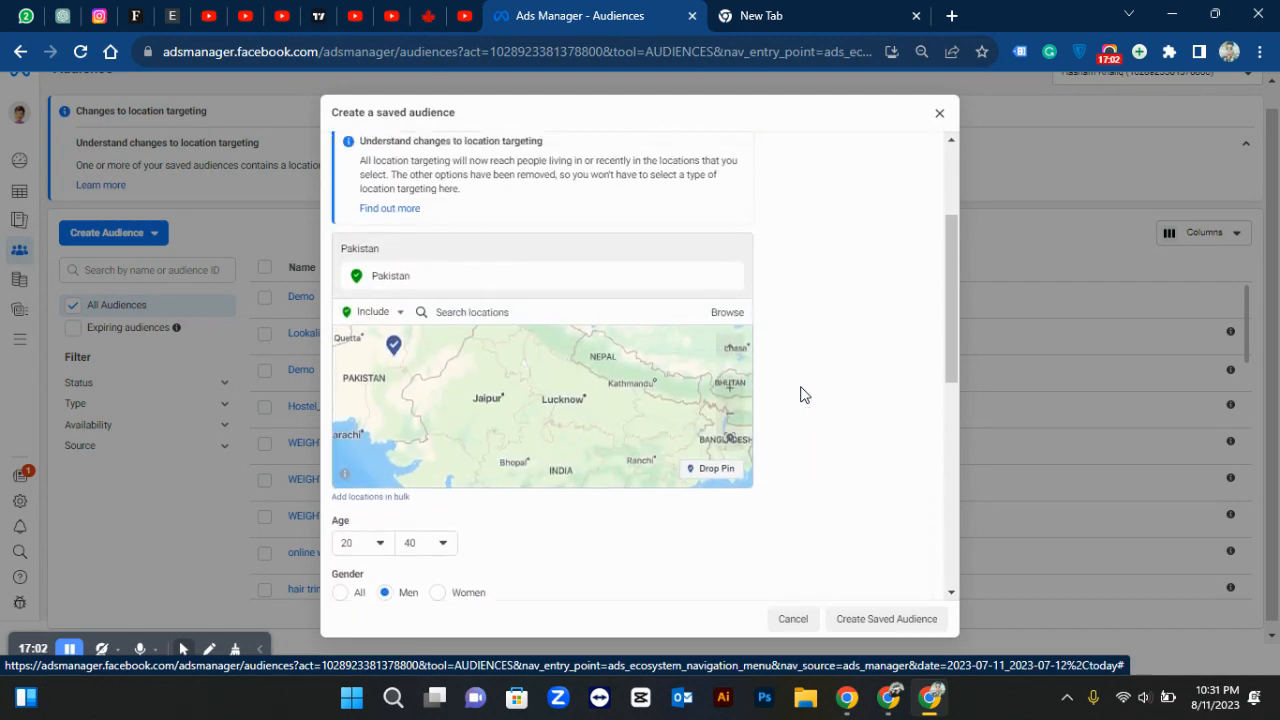
{"action": "left_click", "coordinate": [569, 326]}
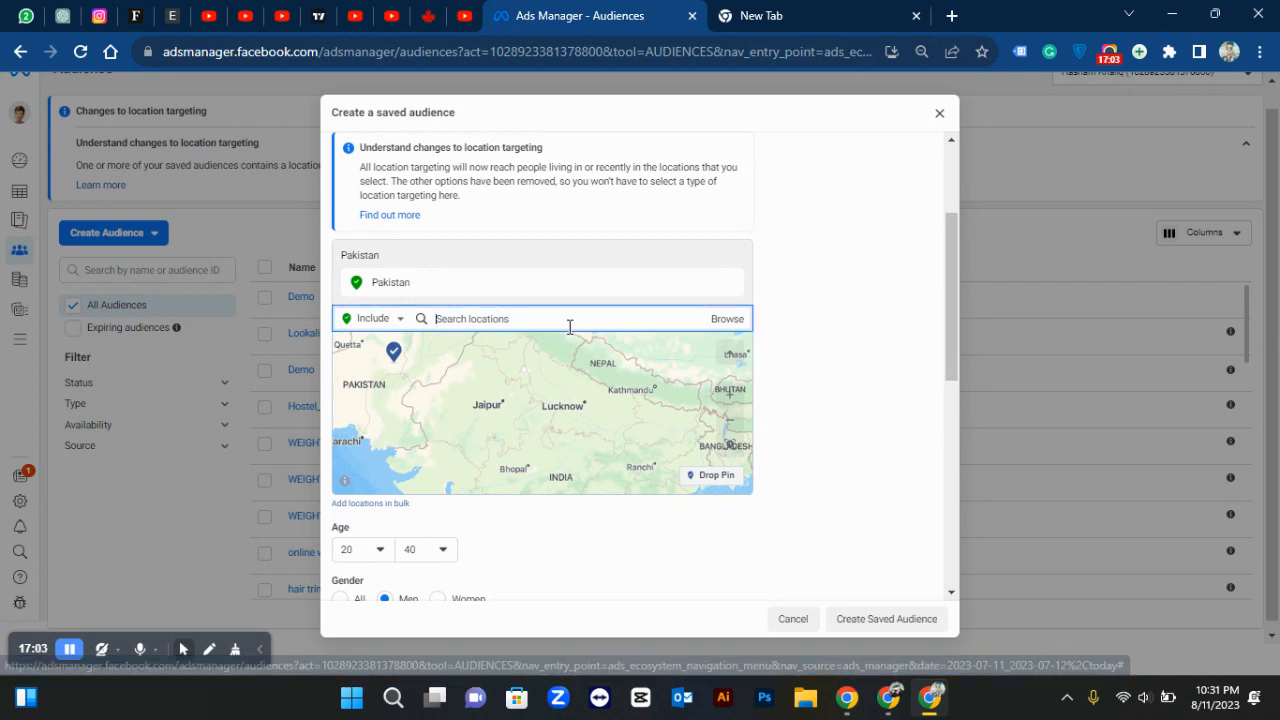
{"action": "left_click", "coordinate": [388, 322]}
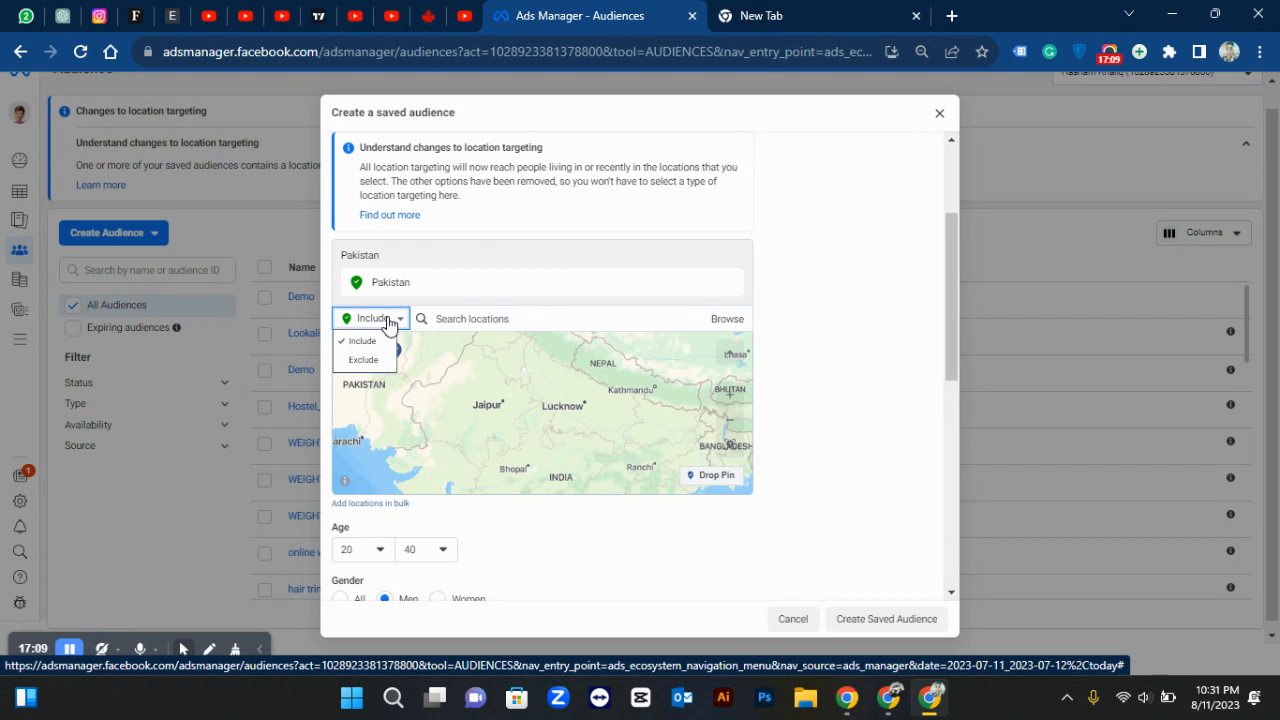
{"action": "left_click", "coordinate": [388, 320]}
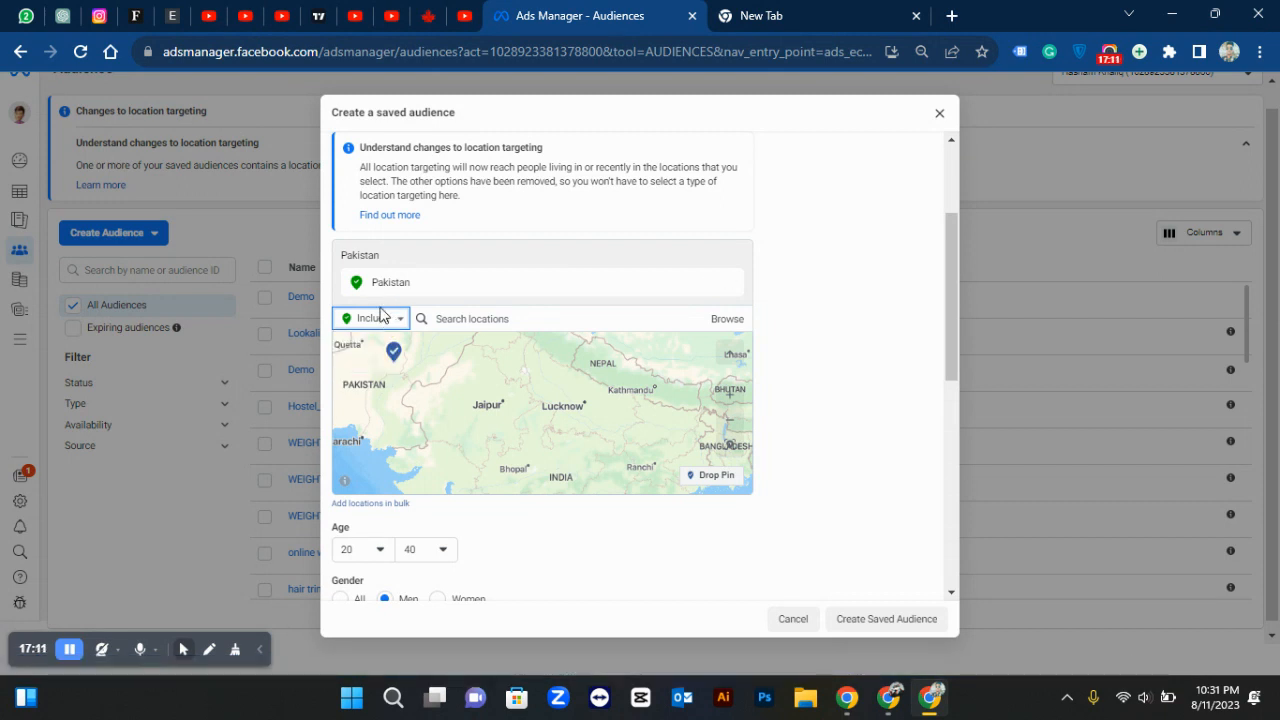
Exclude the county Punjab, Pakistan from the audience's locations, and return the location mode to Include.
{"action": "left_click", "coordinate": [392, 321]}
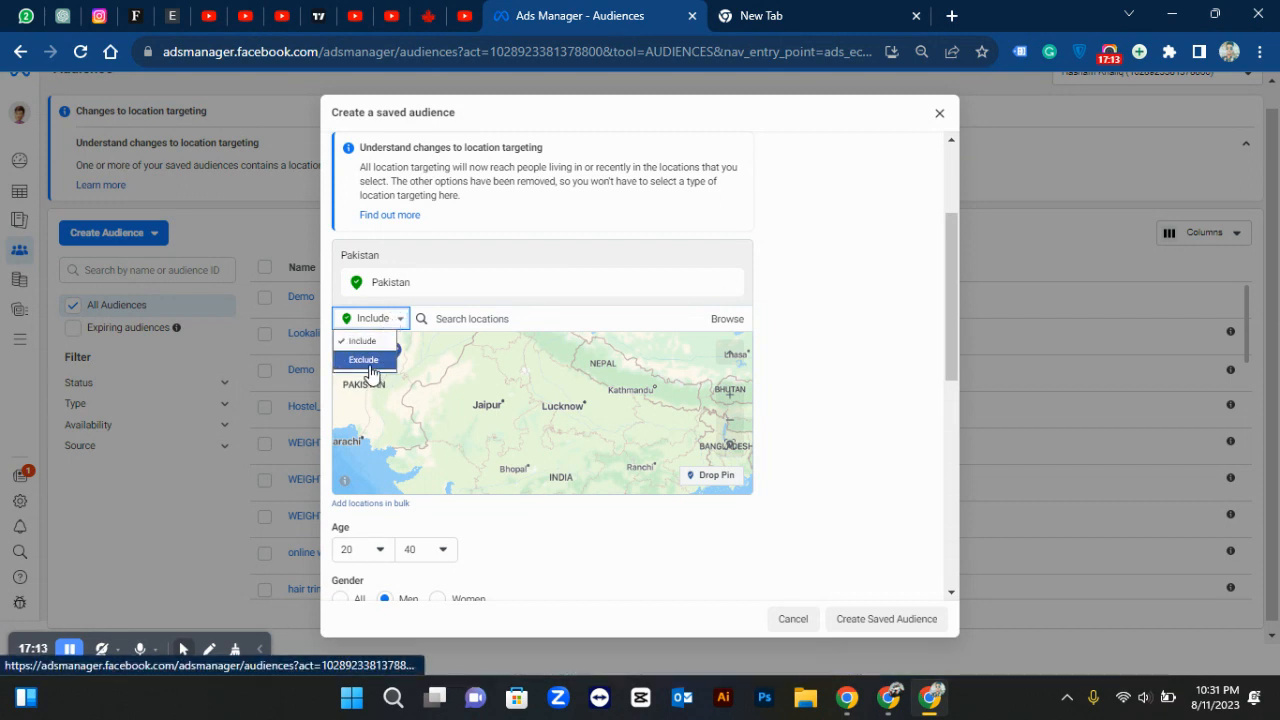
{"action": "left_click", "coordinate": [368, 361]}
{"action": "left_click", "coordinate": [471, 318]}
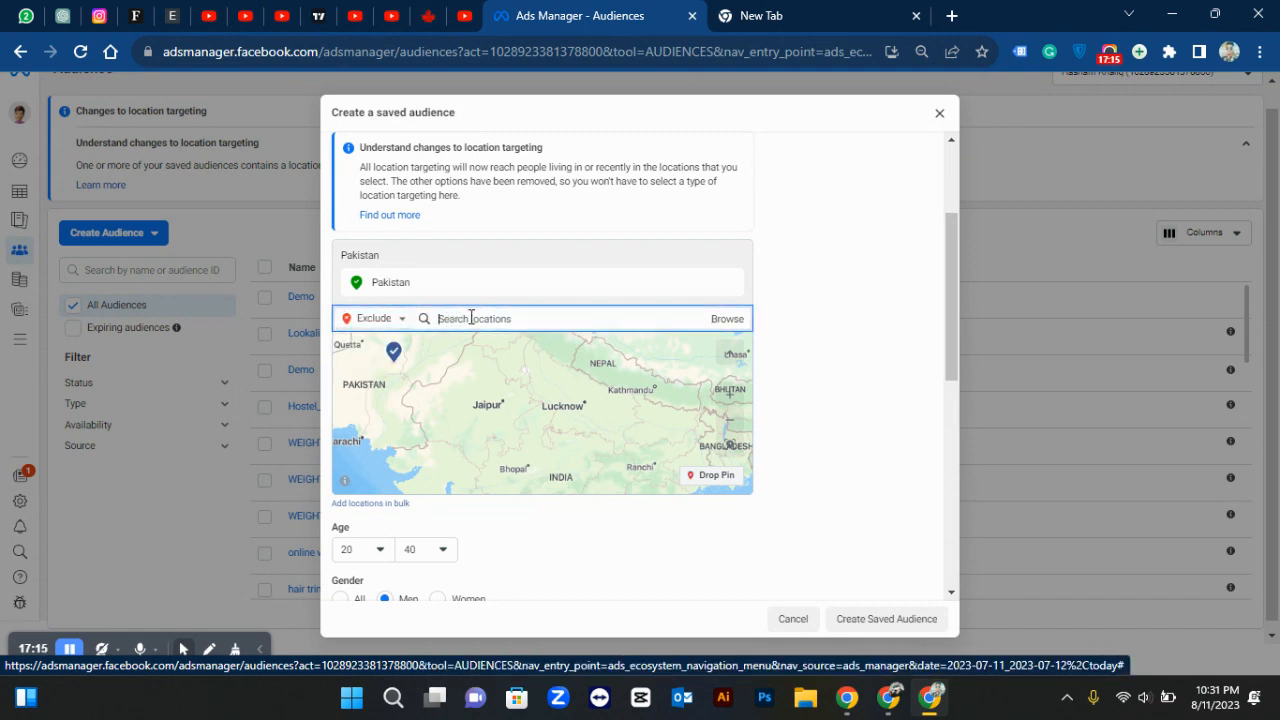
{"action": "type", "text": "punjab pakistan"}
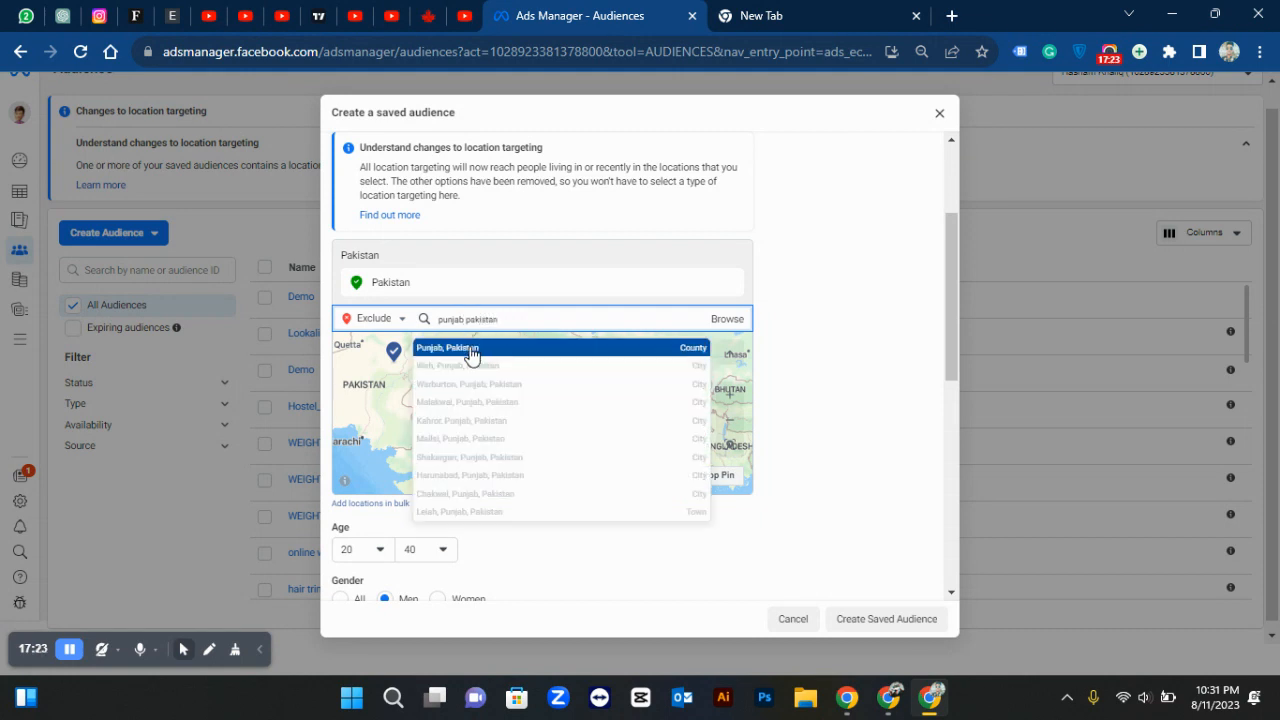
{"action": "left_click", "coordinate": [470, 353]}
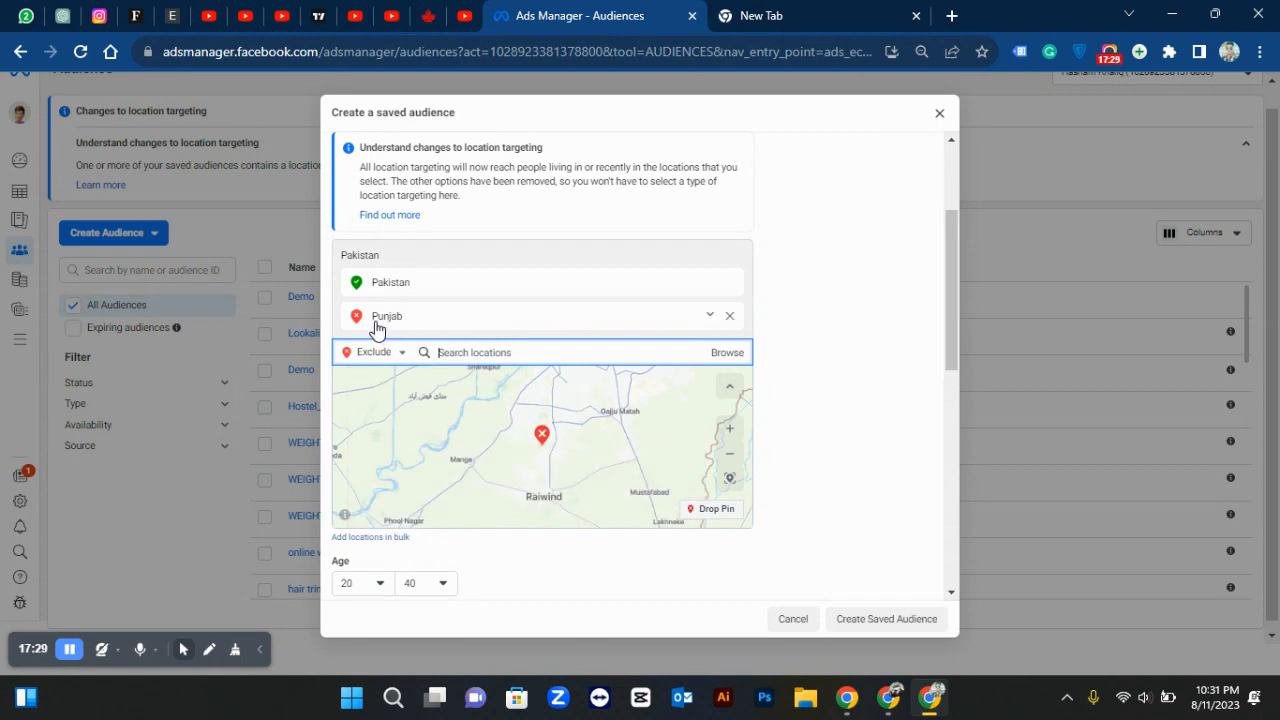
{"action": "left_click", "coordinate": [378, 353]}
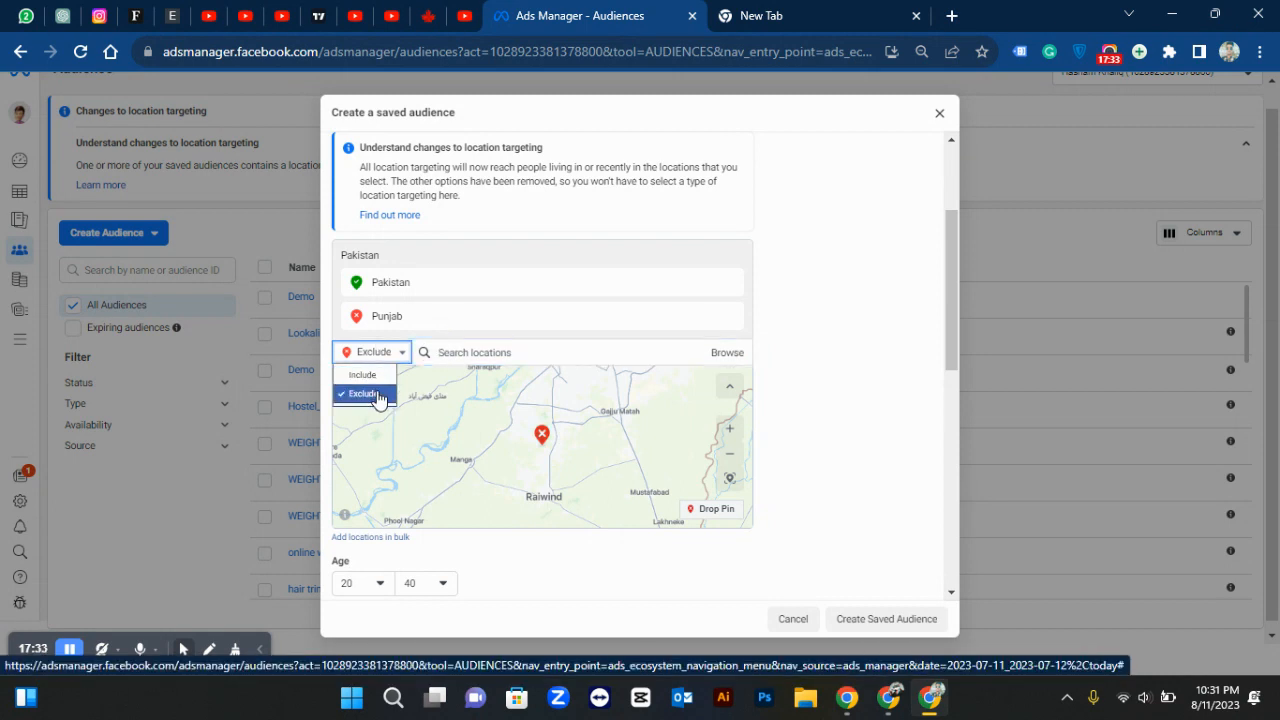
{"action": "left_click", "coordinate": [375, 376]}
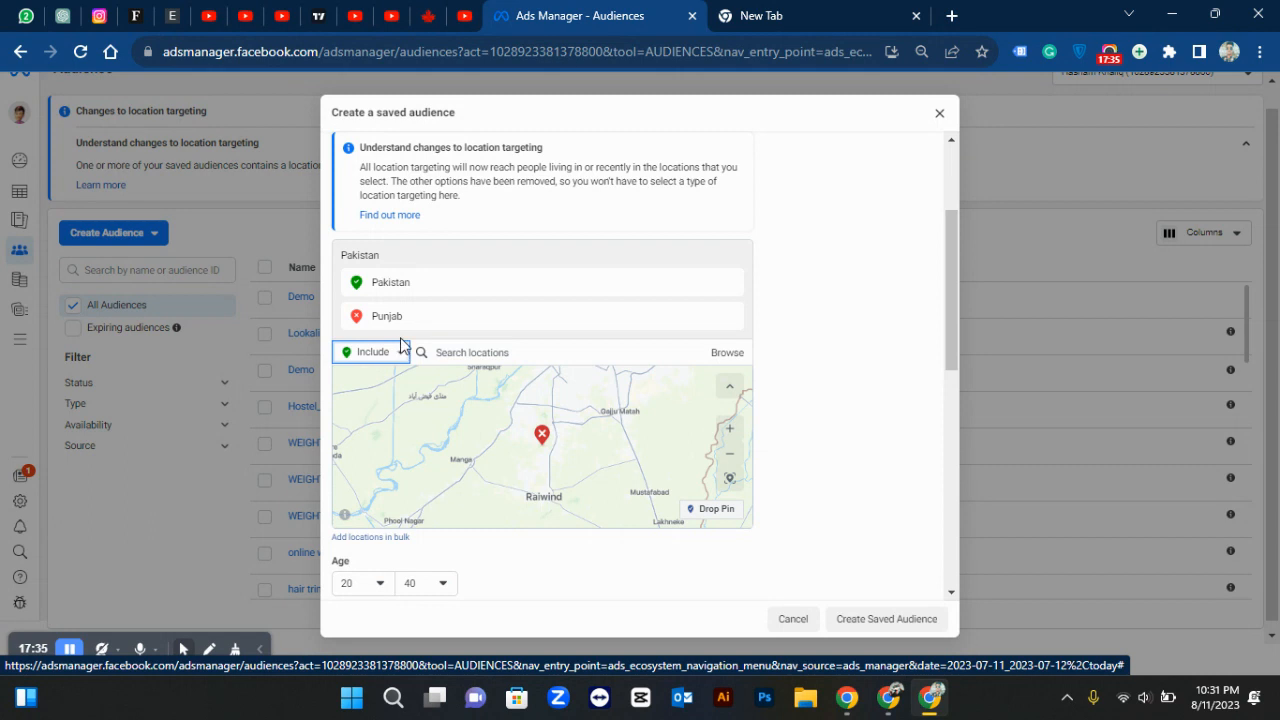
{"action": "left_click", "coordinate": [453, 346]}
Look at the options for each listed location, and remove both Punjab and Pakistan from the audience's locations.
{"action": "mouse_move", "coordinate": [566, 314]}
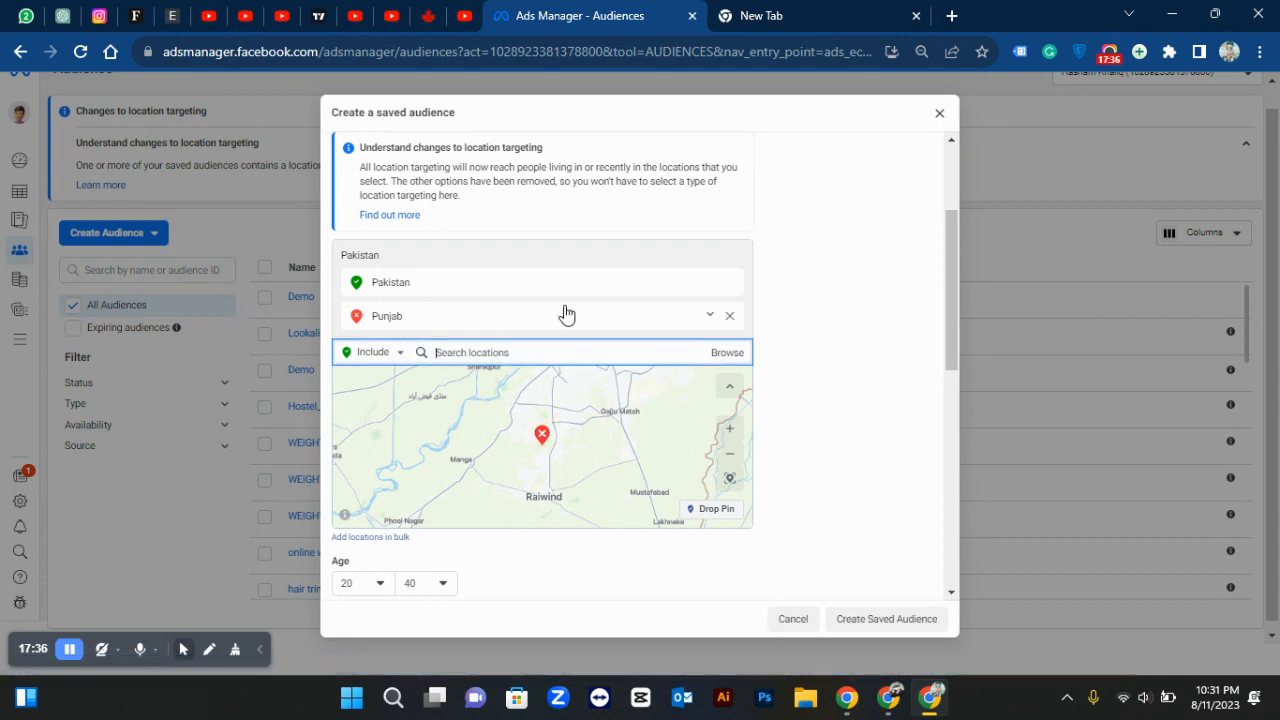
{"action": "left_click", "coordinate": [708, 318]}
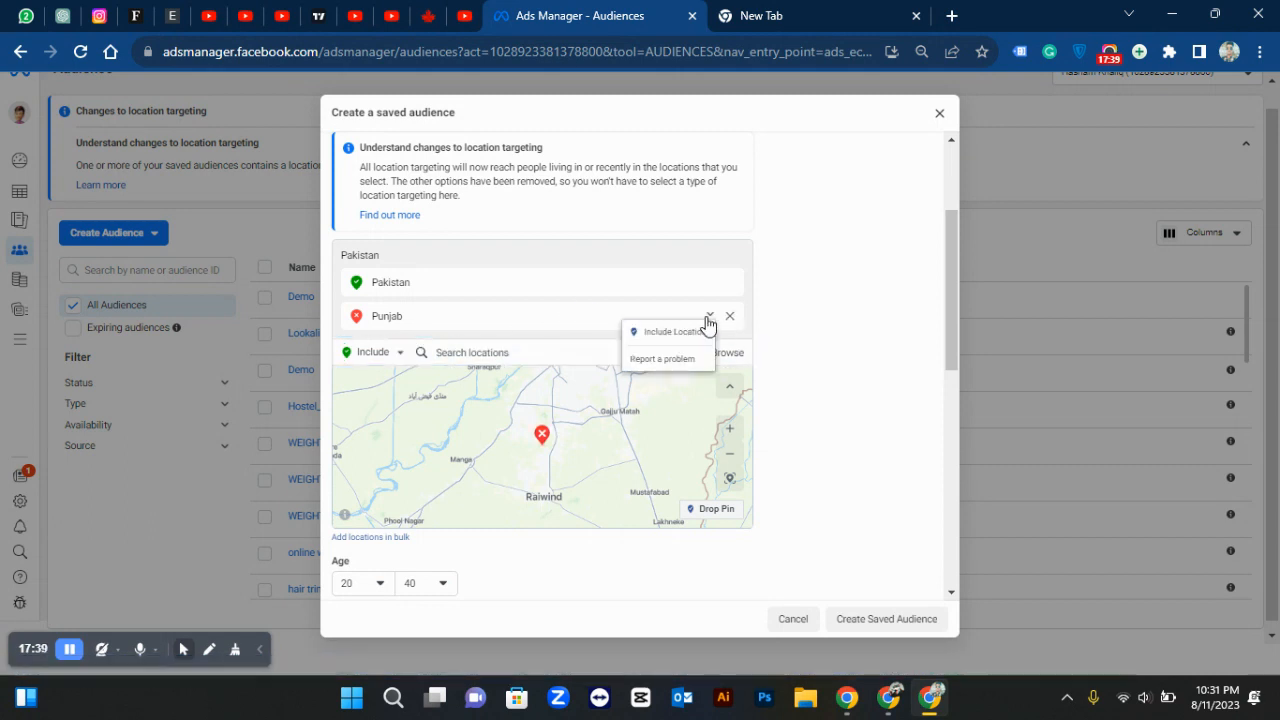
{"action": "left_click", "coordinate": [708, 320]}
{"action": "left_click", "coordinate": [729, 317]}
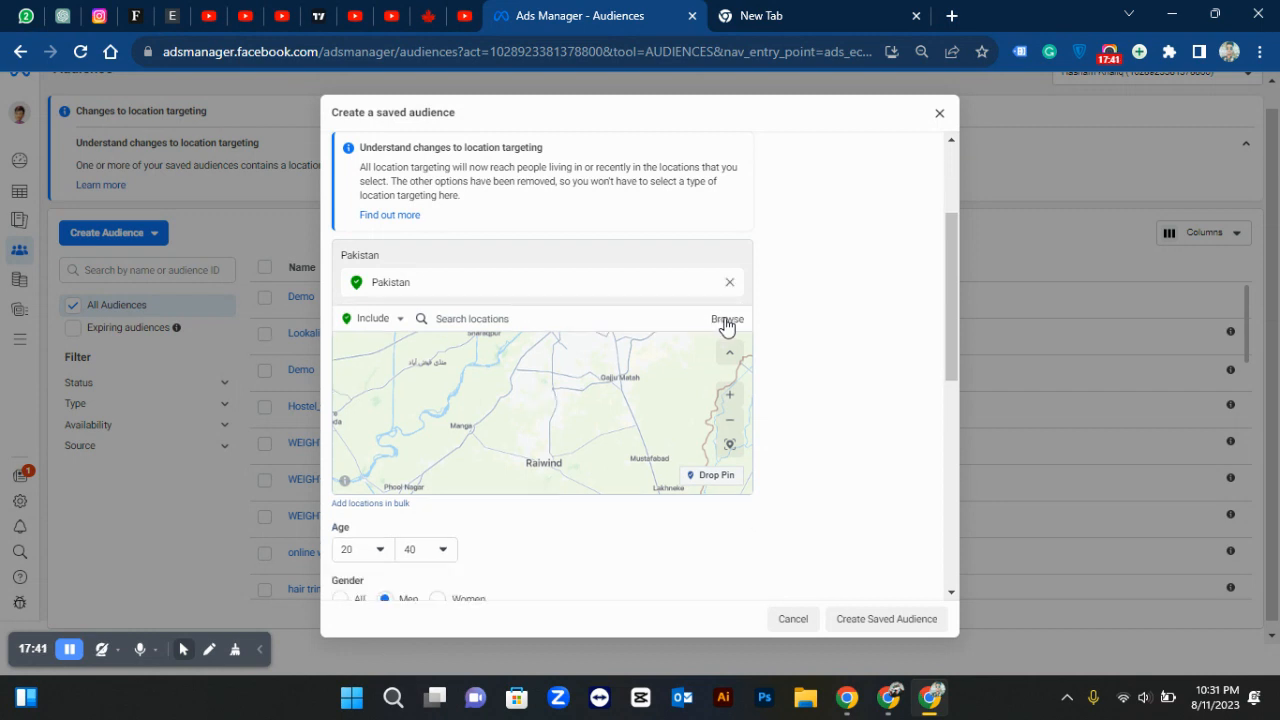
{"action": "left_click", "coordinate": [709, 283]}
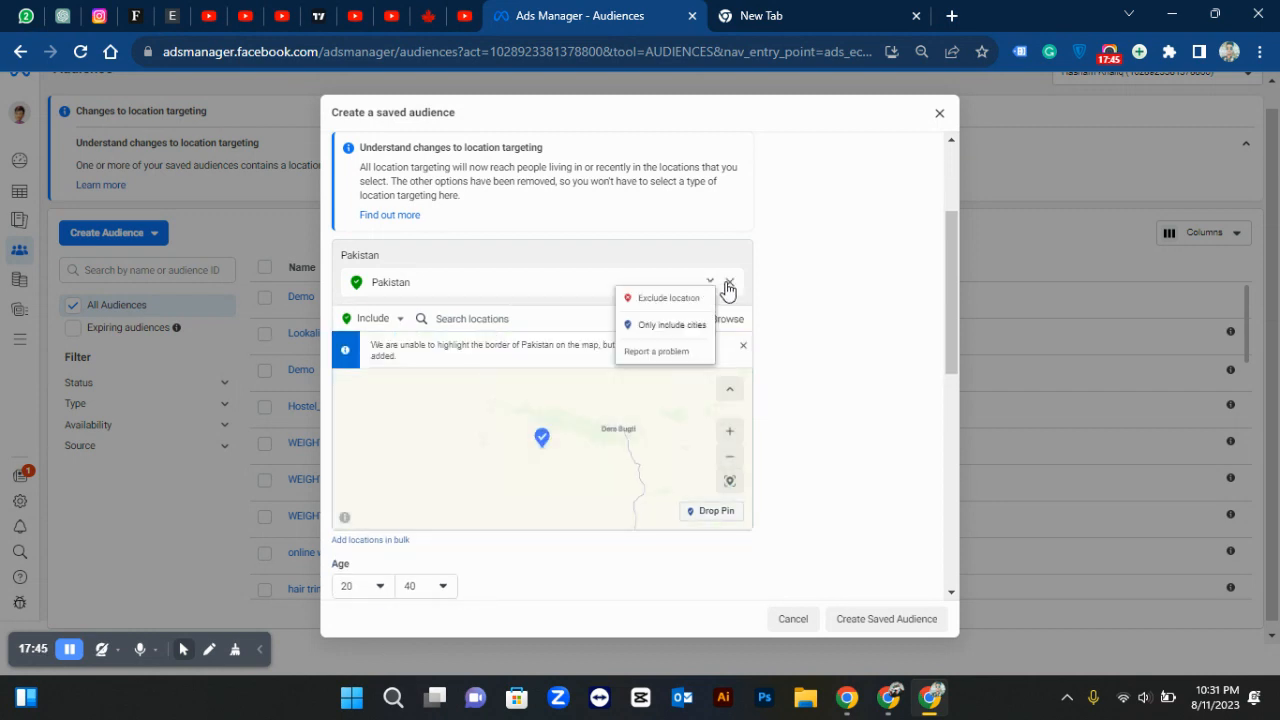
{"action": "left_click", "coordinate": [728, 287]}
Search the detailed targeting for "digital marketing" and include the interest Digital marketing (marketing).
{"action": "scroll", "coordinate": [735, 382], "scroll_direction": "down", "scroll_amount": 2}
{"action": "scroll", "coordinate": [735, 382], "scroll_direction": "down", "scroll_amount": 2}
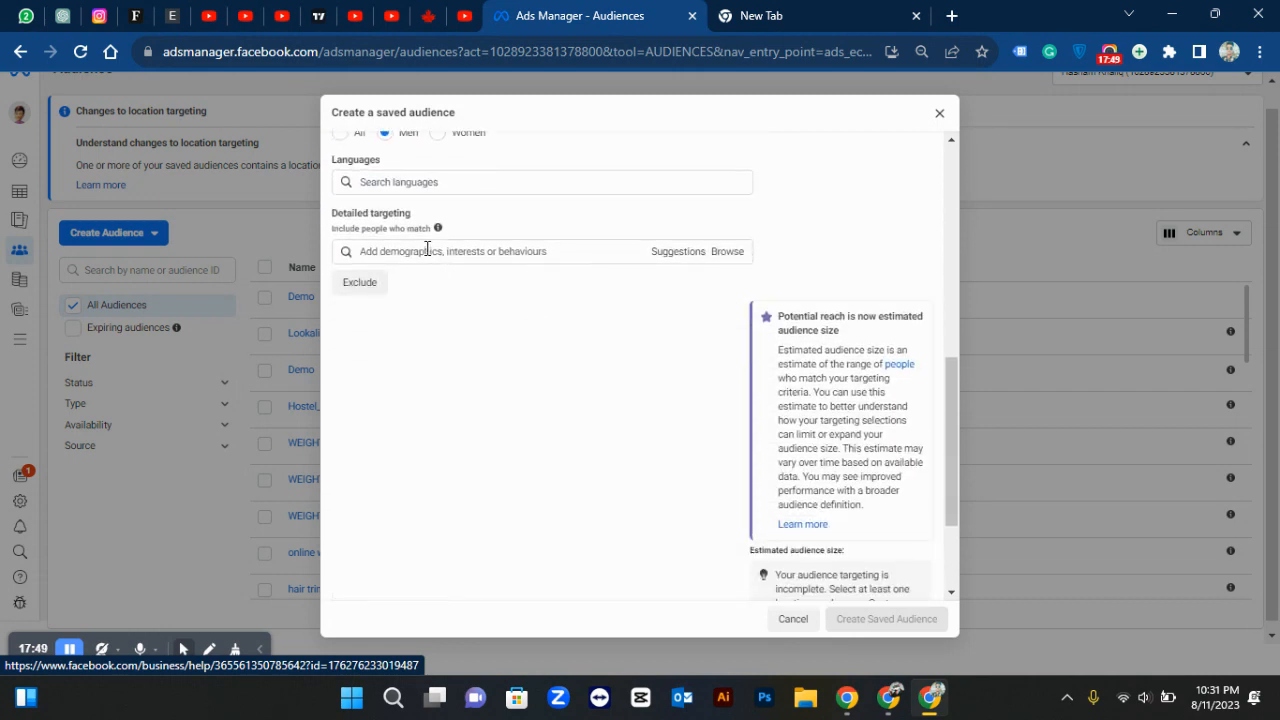
{"action": "scroll", "coordinate": [427, 249], "scroll_direction": "up", "scroll_amount": 1}
{"action": "left_click_drag", "start_coordinate": [330, 302], "coordinate": [412, 300]}
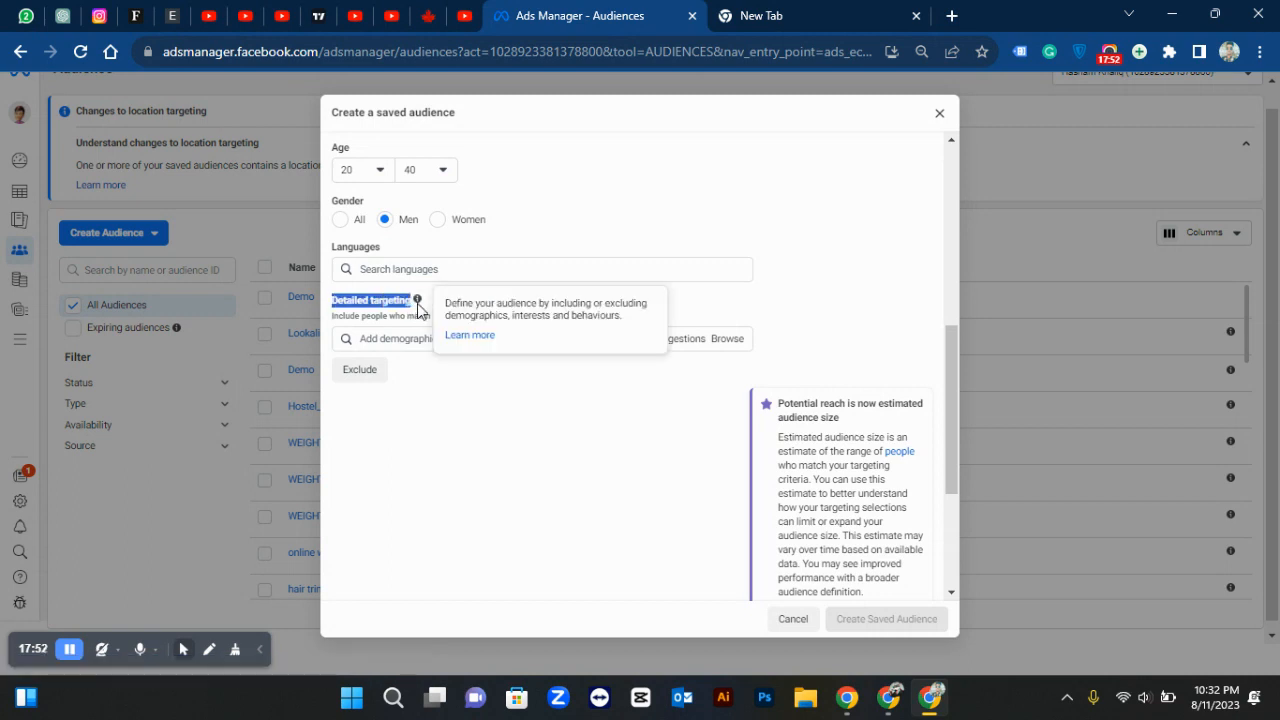
{"action": "left_click", "coordinate": [727, 302]}
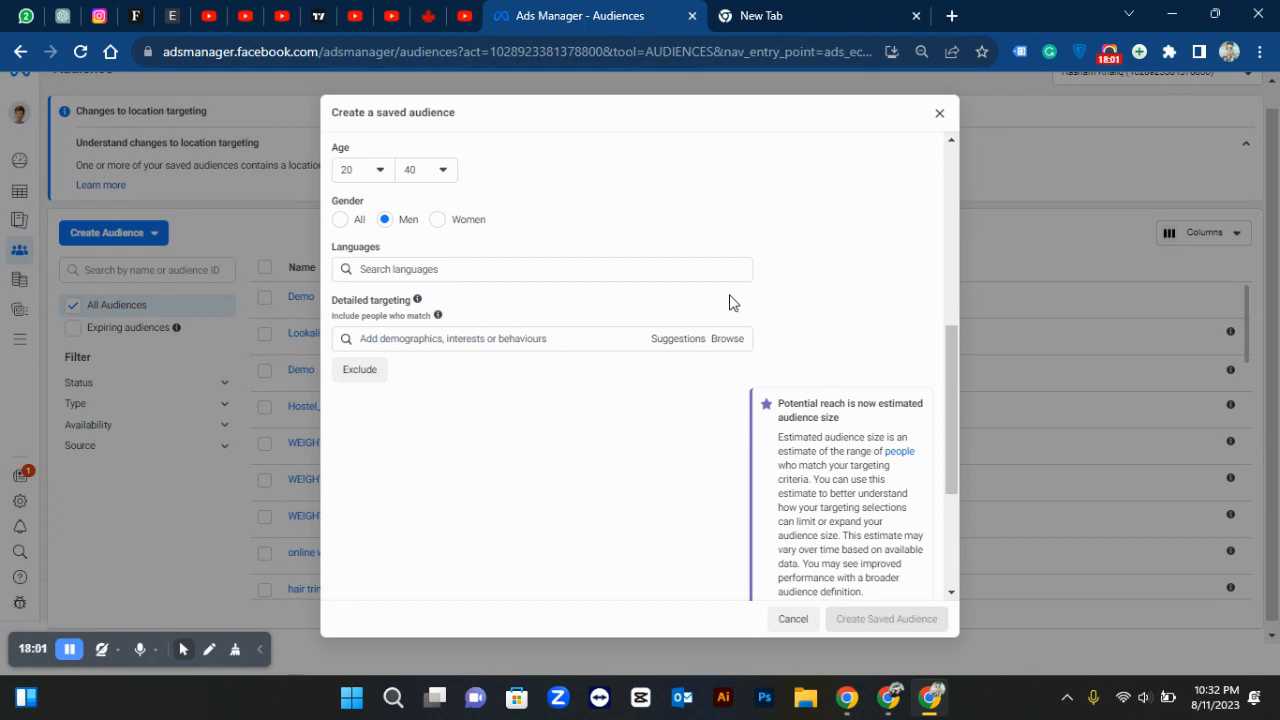
{"action": "left_click", "coordinate": [587, 338]}
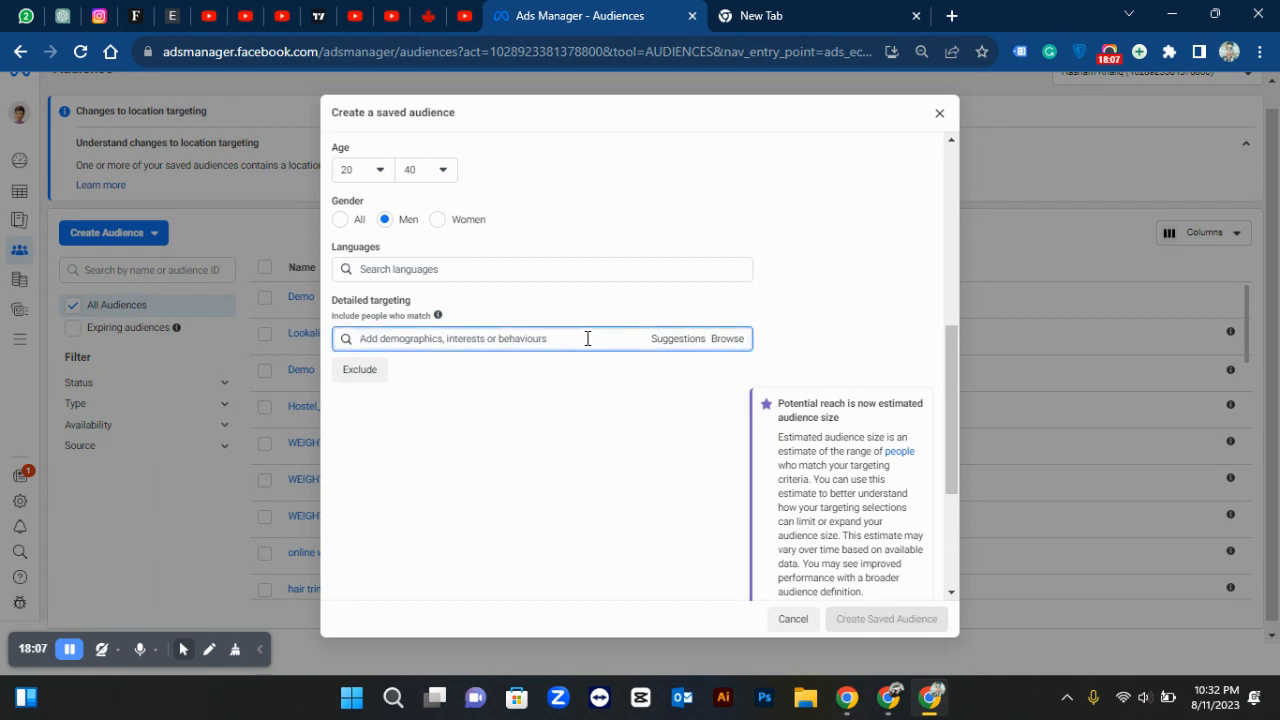
{"action": "type", "text": "e"}
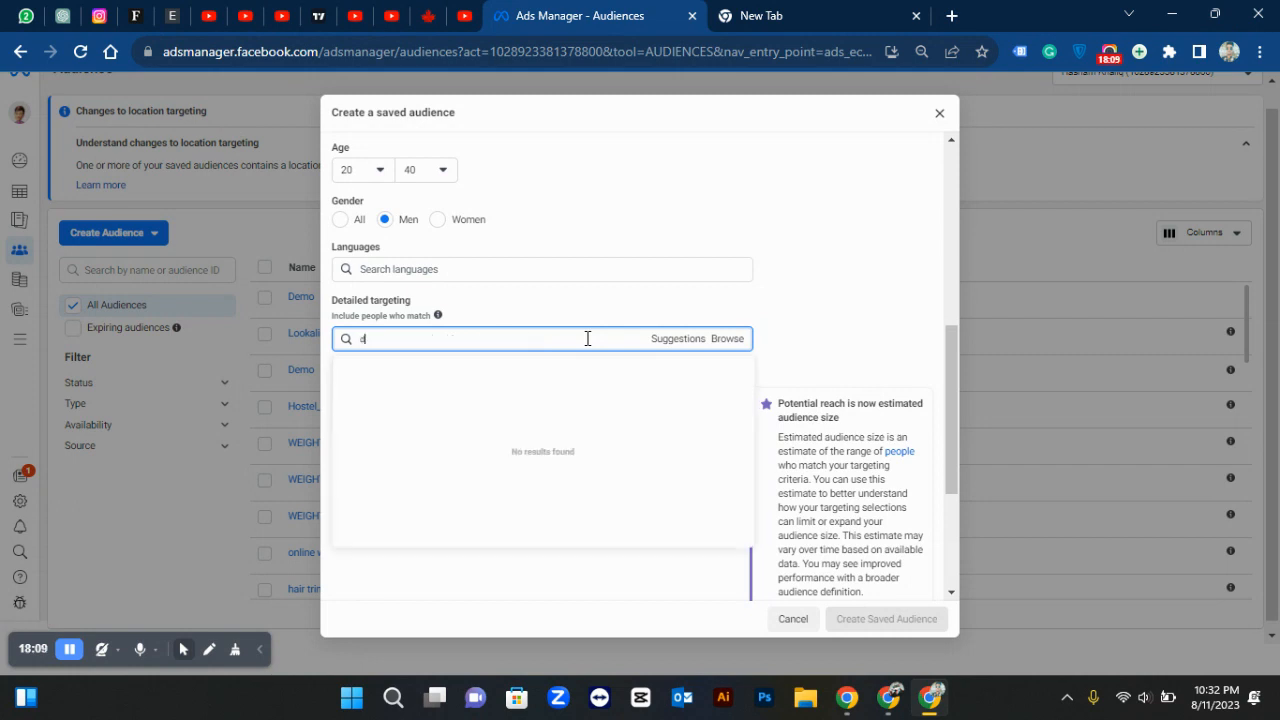
{"action": "type", "text": "igital marketing"}
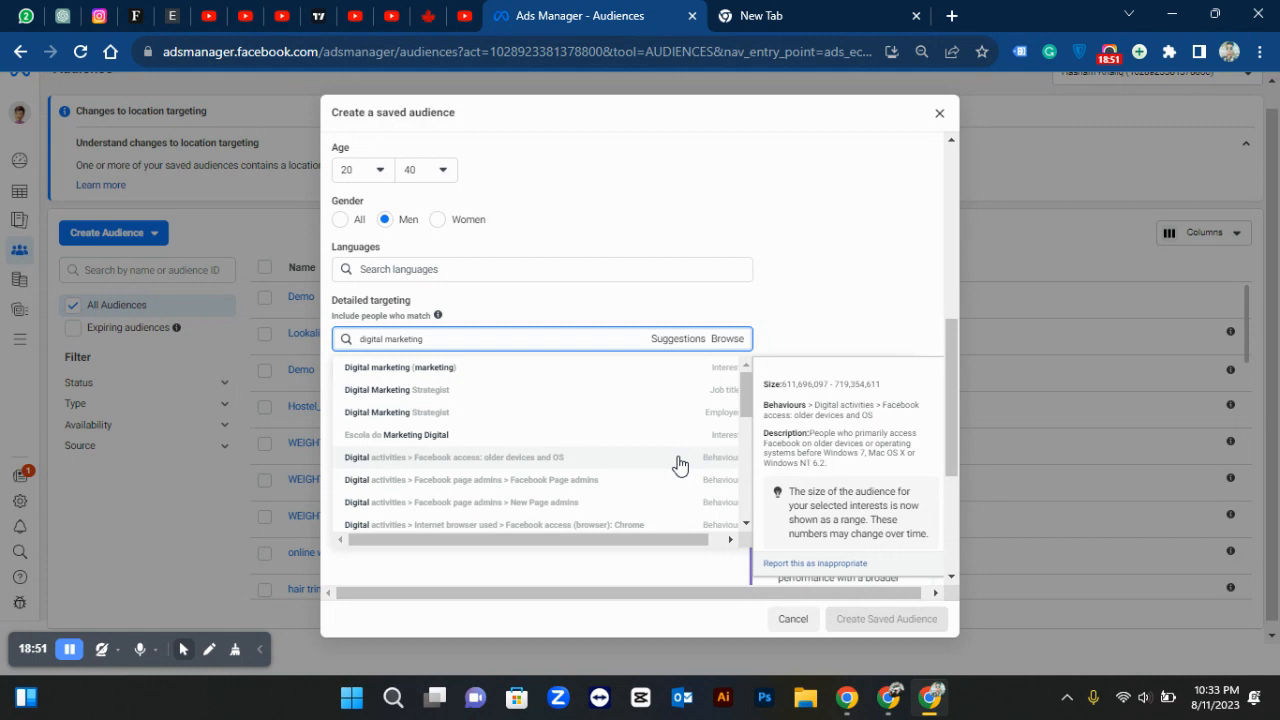
{"action": "left_click", "coordinate": [678, 369]}
{"action": "left_click", "coordinate": [809, 334]}
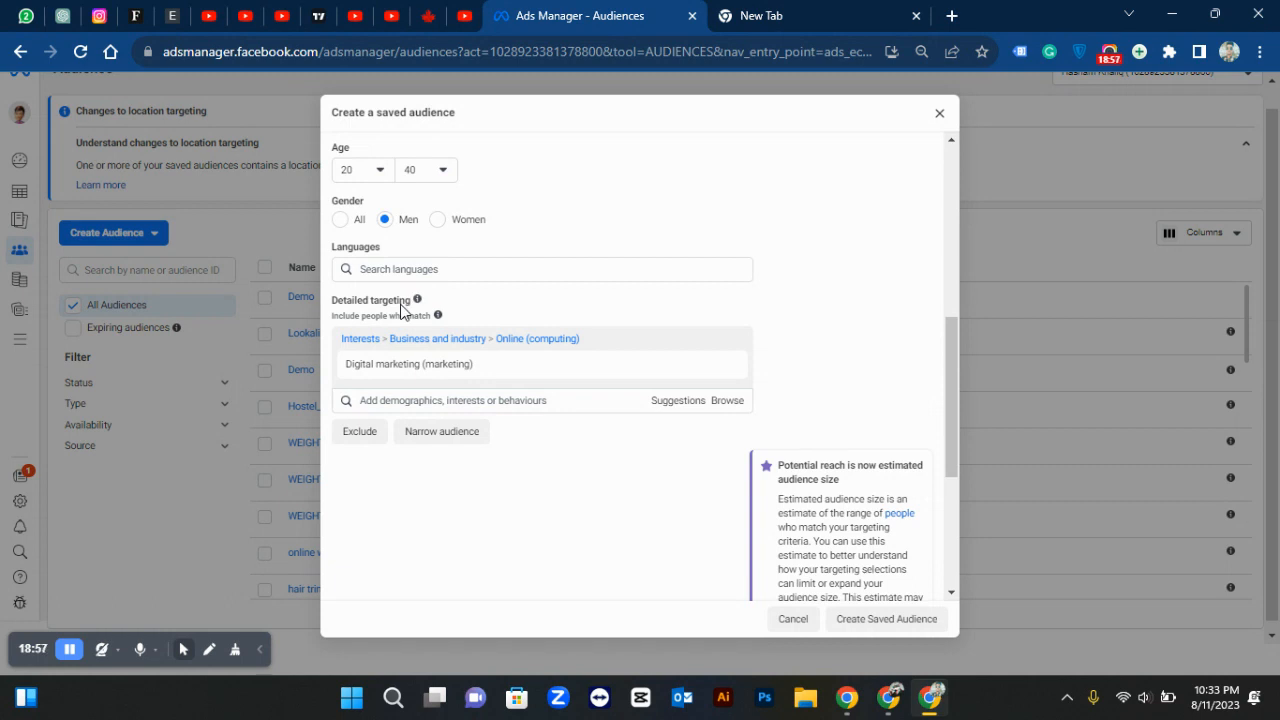
Review the audience's age and gender settings together with the details of the Digital marketing interest.
{"action": "scroll", "coordinate": [401, 309], "scroll_direction": "up", "scroll_amount": 2}
{"action": "scroll", "coordinate": [420, 220], "scroll_direction": "up", "scroll_amount": 1}
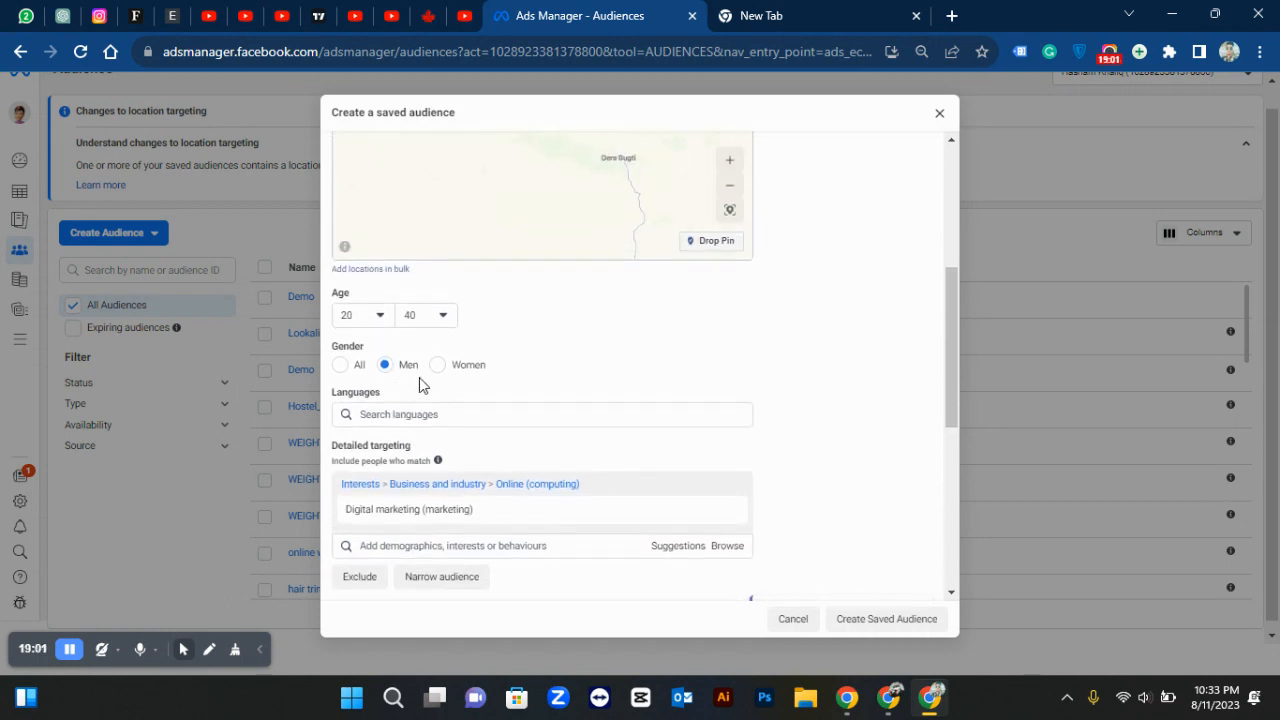
{"action": "scroll", "coordinate": [420, 380], "scroll_direction": "down", "scroll_amount": 2}
{"action": "mouse_move", "coordinate": [455, 405]}
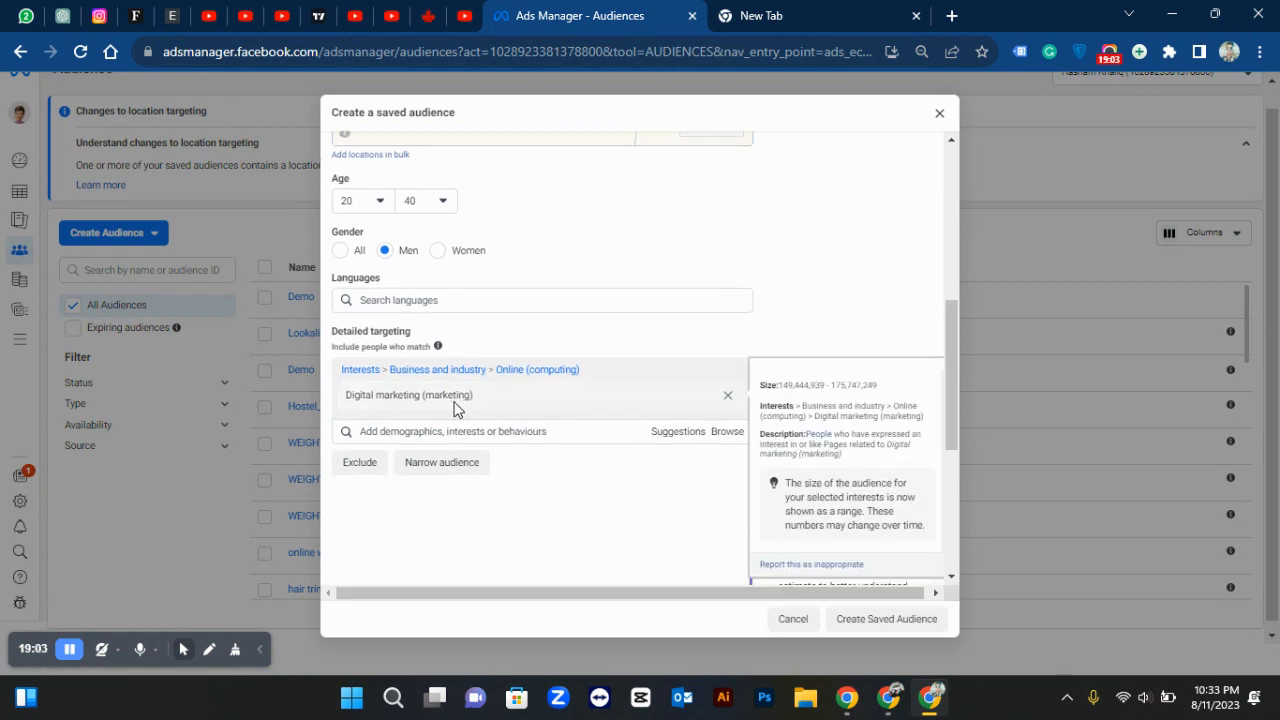
{"action": "scroll", "coordinate": [457, 406], "scroll_direction": "down", "scroll_amount": 1}
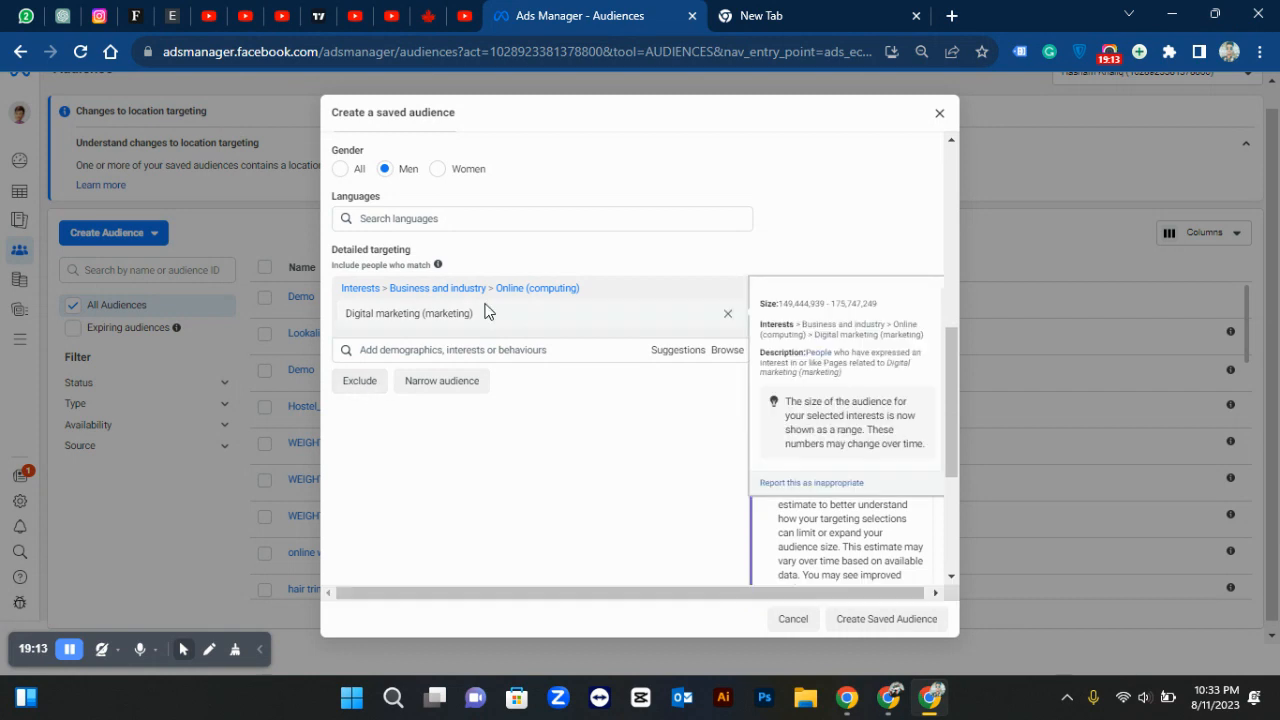
{"action": "scroll", "coordinate": [486, 309], "scroll_direction": "up", "scroll_amount": 3}
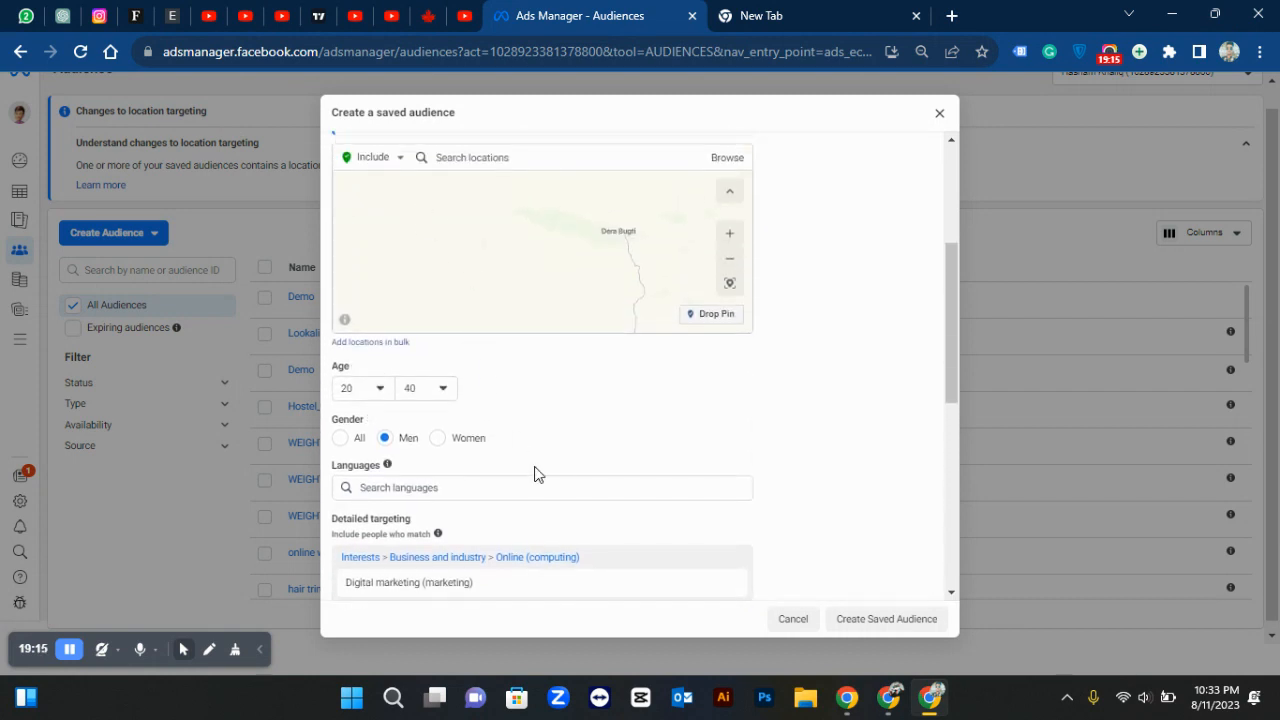
{"action": "scroll", "coordinate": [534, 474], "scroll_direction": "down", "scroll_amount": 4}
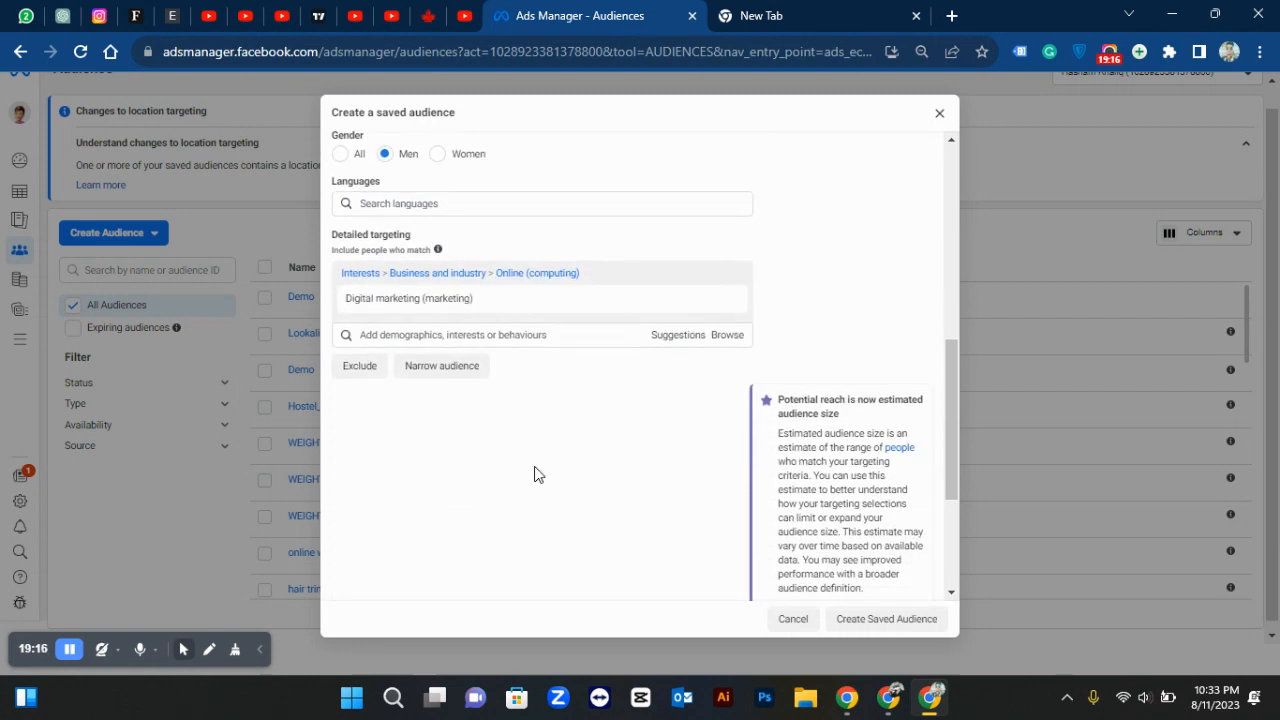
Try excluding people with the interest Marketing strategy (marketing), and remove that exclusion again.
{"action": "left_click", "coordinate": [360, 372]}
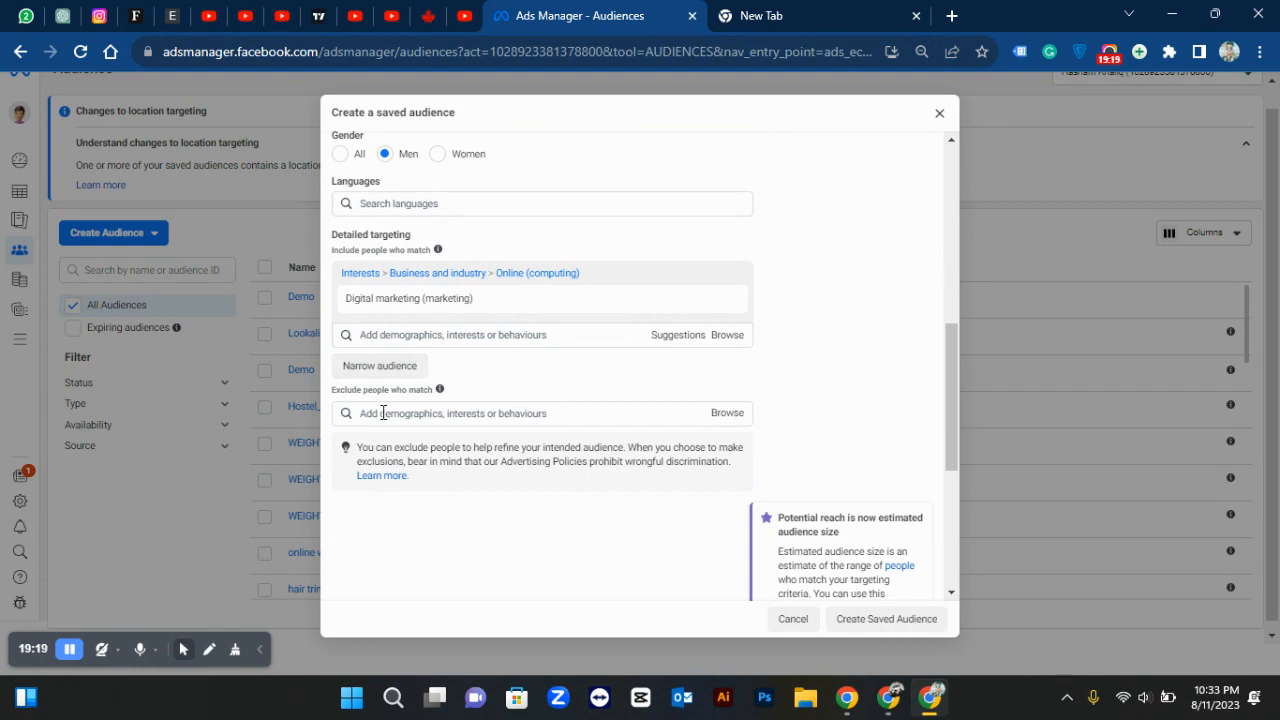
{"action": "left_click", "coordinate": [385, 413]}
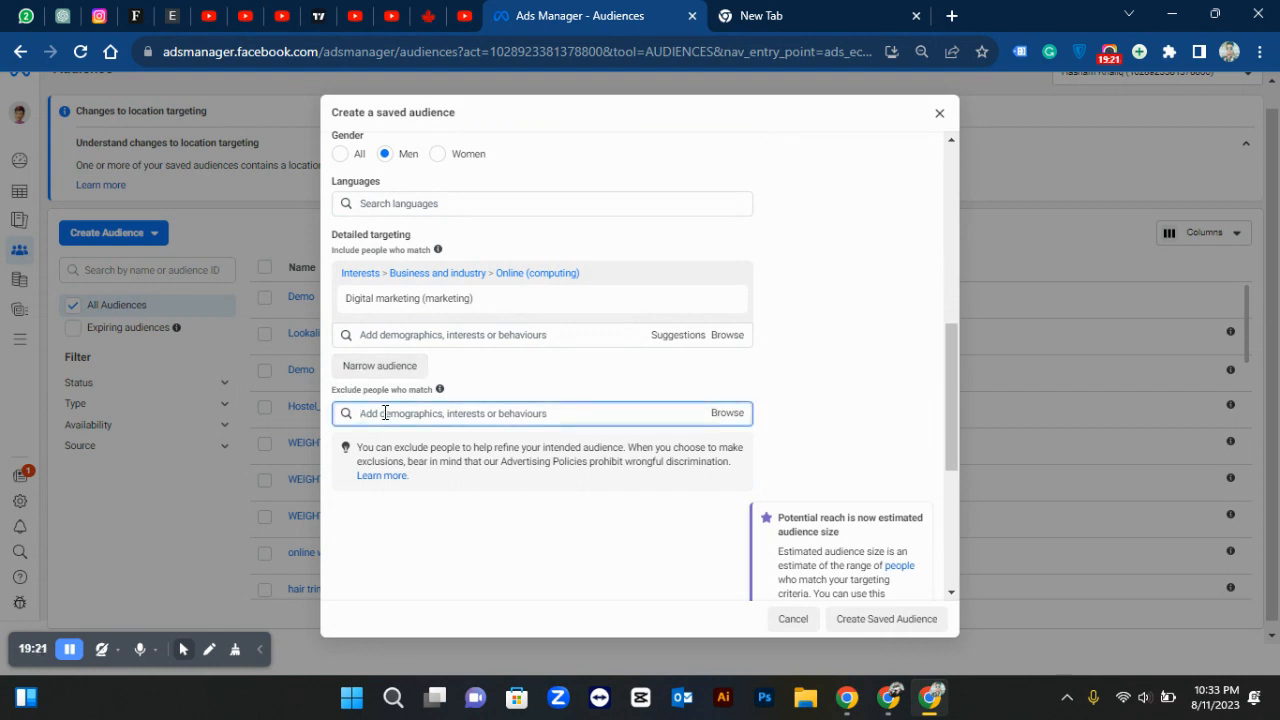
{"action": "type", "text": "marketing"}
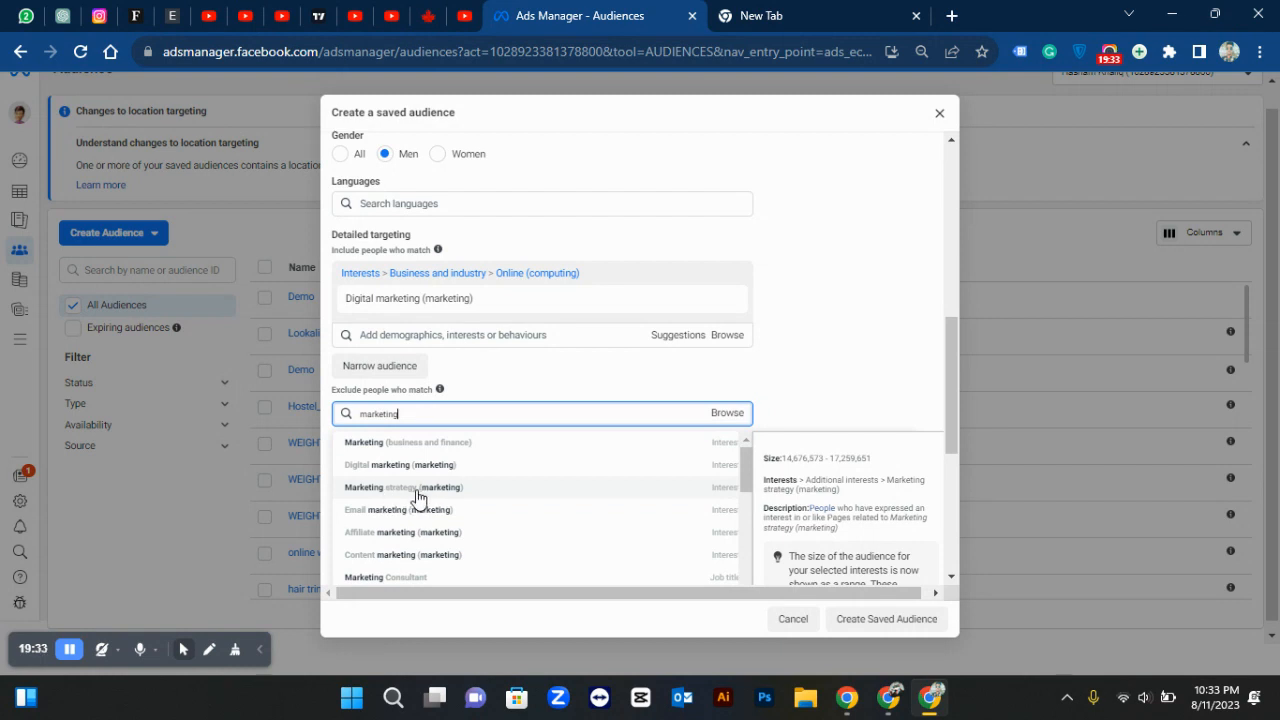
{"action": "left_click", "coordinate": [422, 492]}
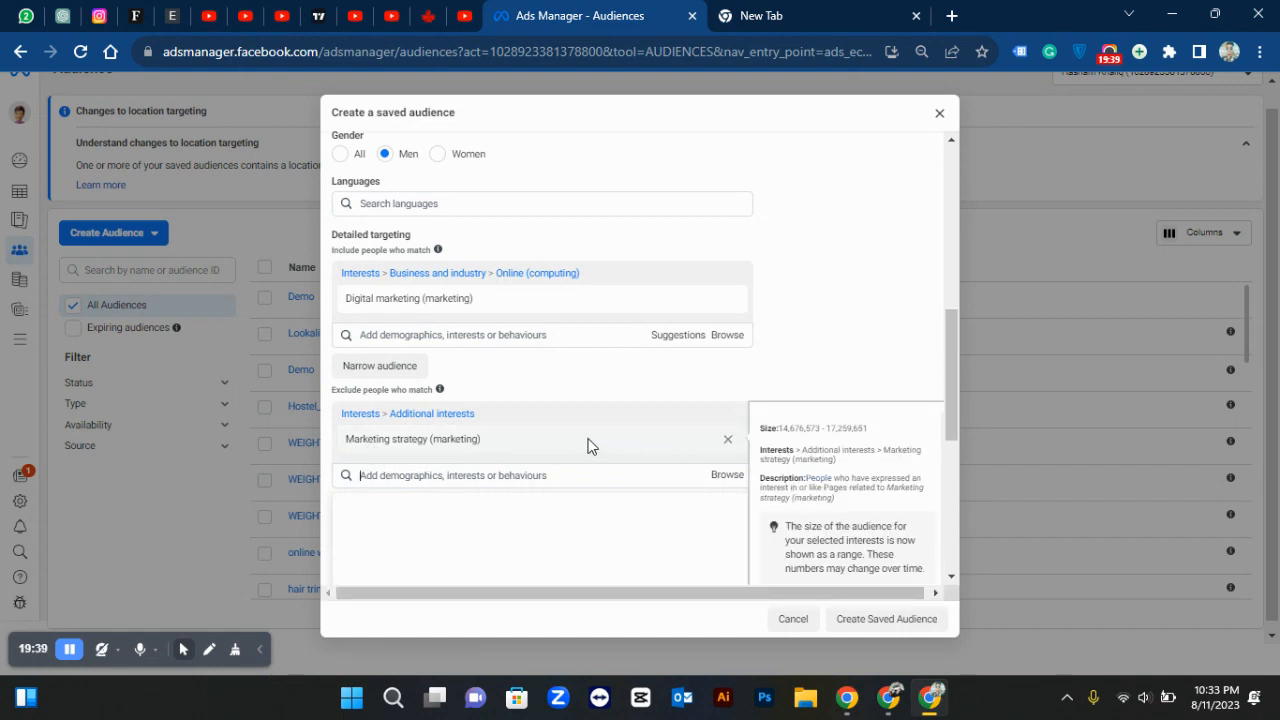
{"action": "left_click", "coordinate": [729, 420]}
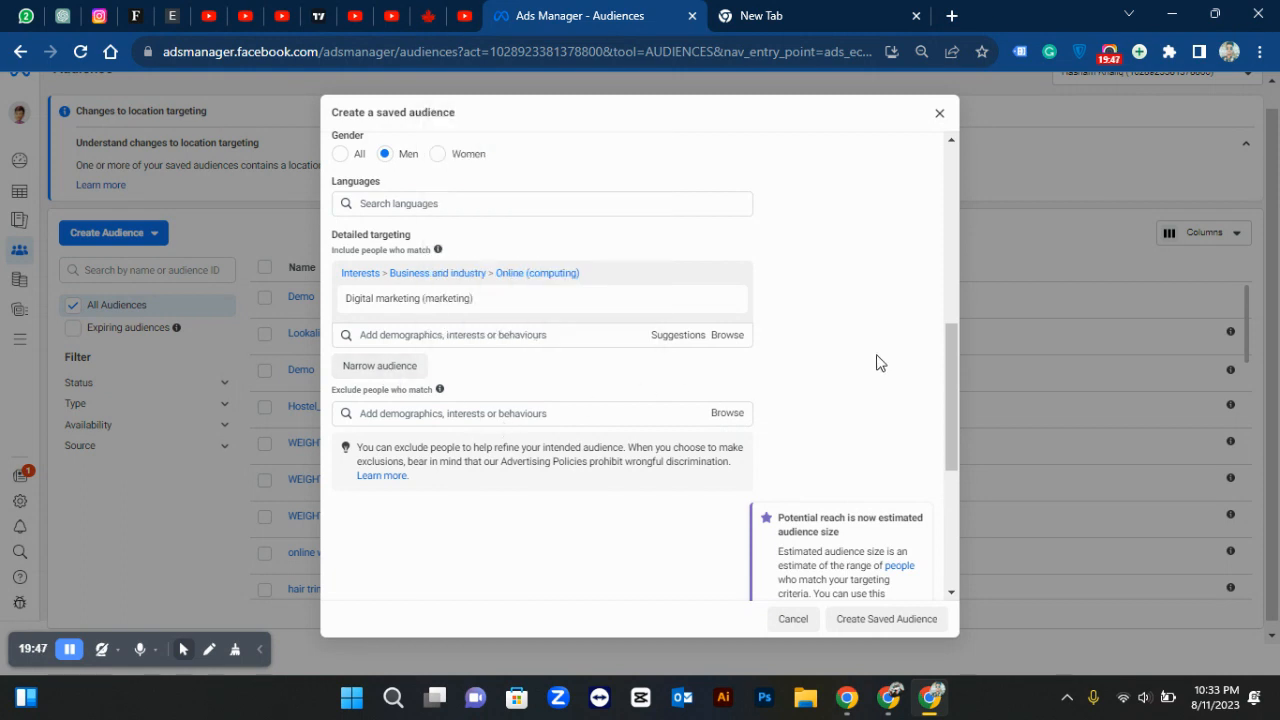
Check the Digital marketing interest's details and the audience's estimated size and details summary.
{"action": "mouse_move", "coordinate": [362, 296]}
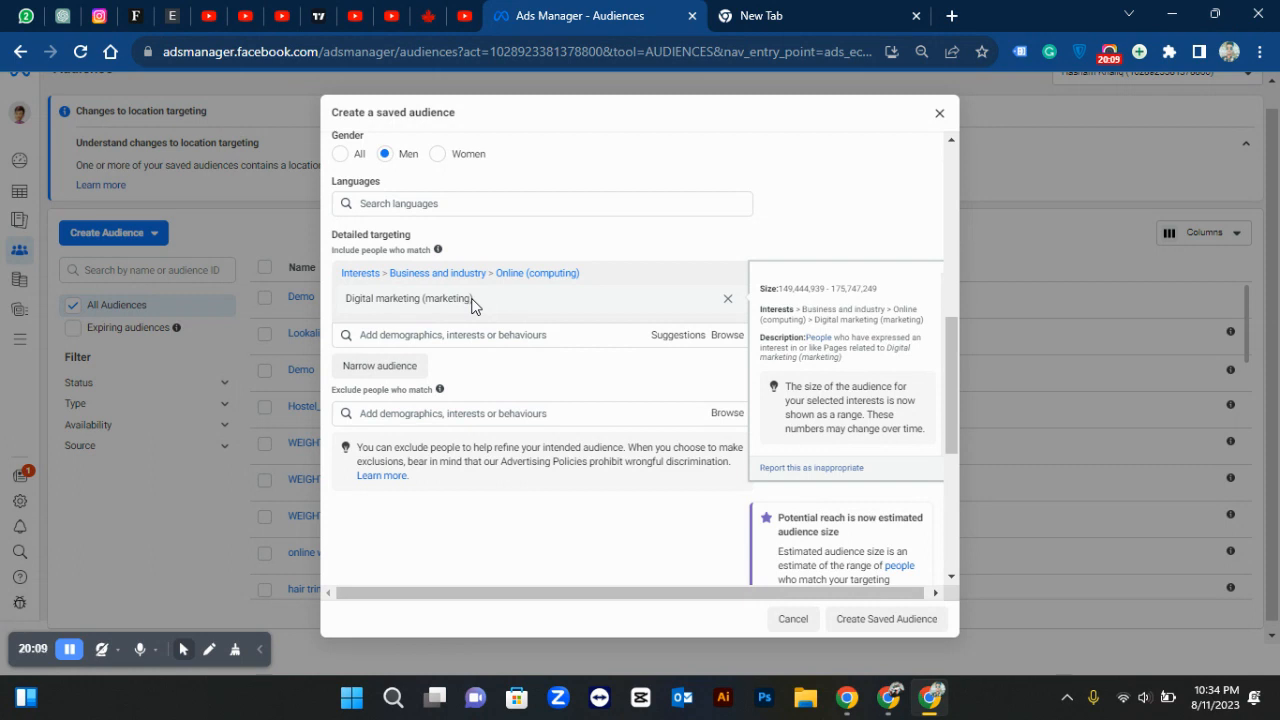
{"action": "scroll", "coordinate": [830, 410], "scroll_direction": "down", "scroll_amount": 1}
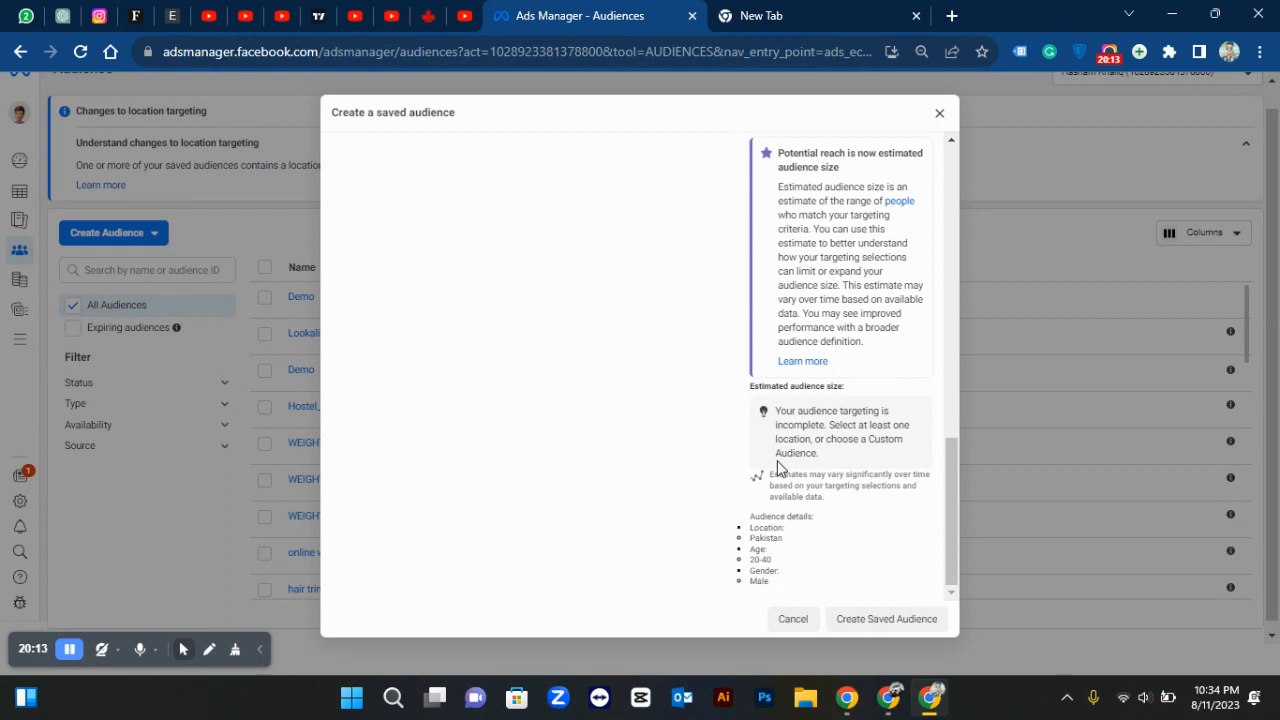
Search the locations for "pakistan" and include Pakistan as the audience's location.
{"action": "scroll", "coordinate": [780, 468], "scroll_direction": "up", "scroll_amount": 1}
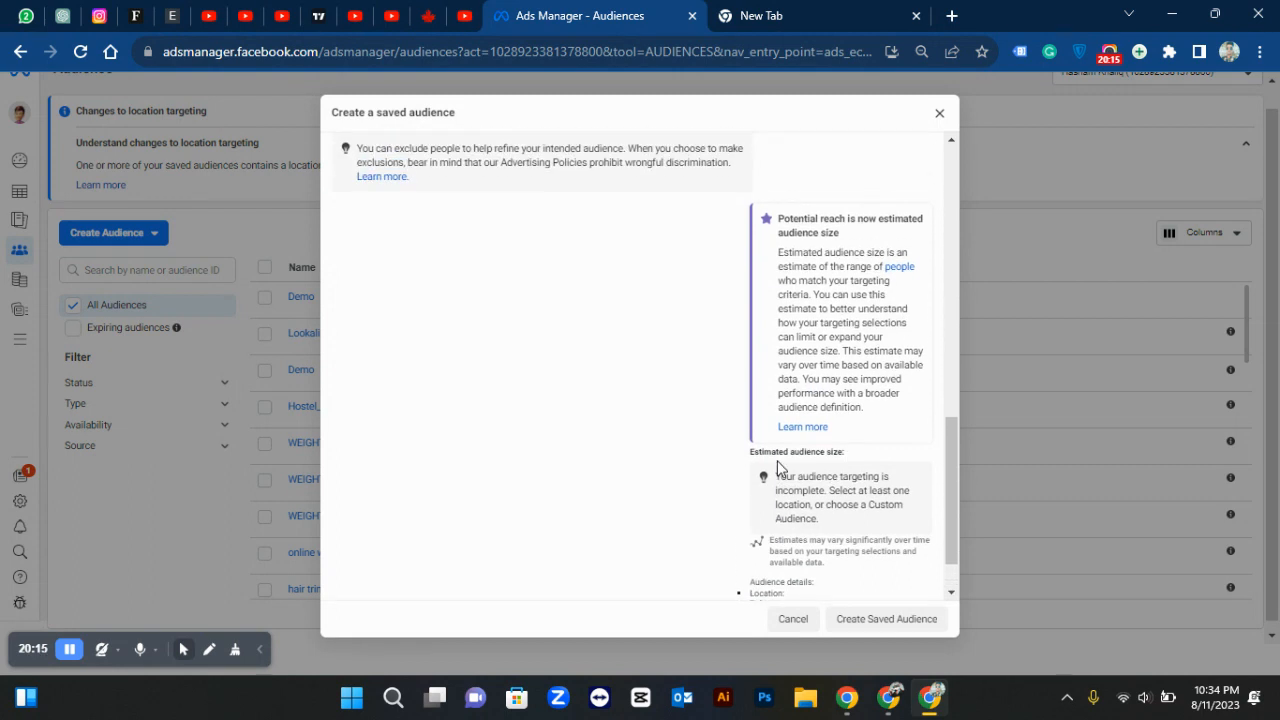
{"action": "scroll", "coordinate": [780, 468], "scroll_direction": "down", "scroll_amount": 1}
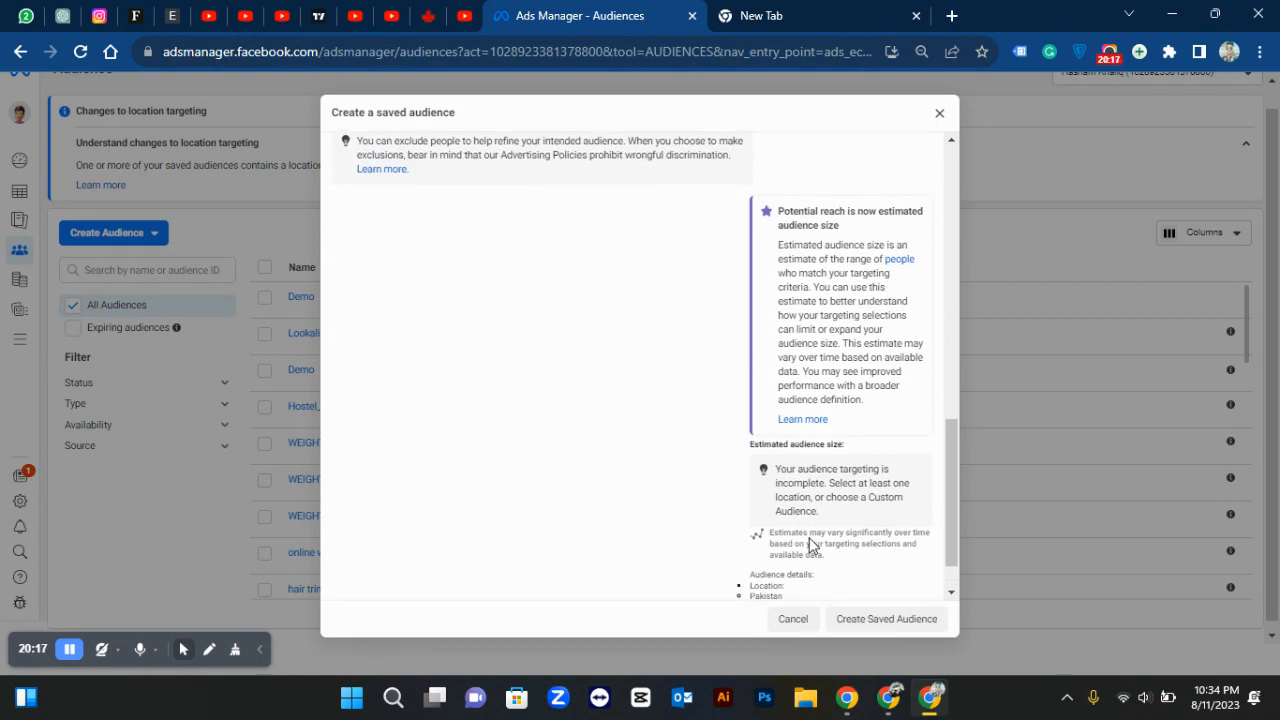
{"action": "scroll", "coordinate": [808, 540], "scroll_direction": "down", "scroll_amount": 1}
{"action": "scroll", "coordinate": [808, 540], "scroll_direction": "down", "scroll_amount": 1}
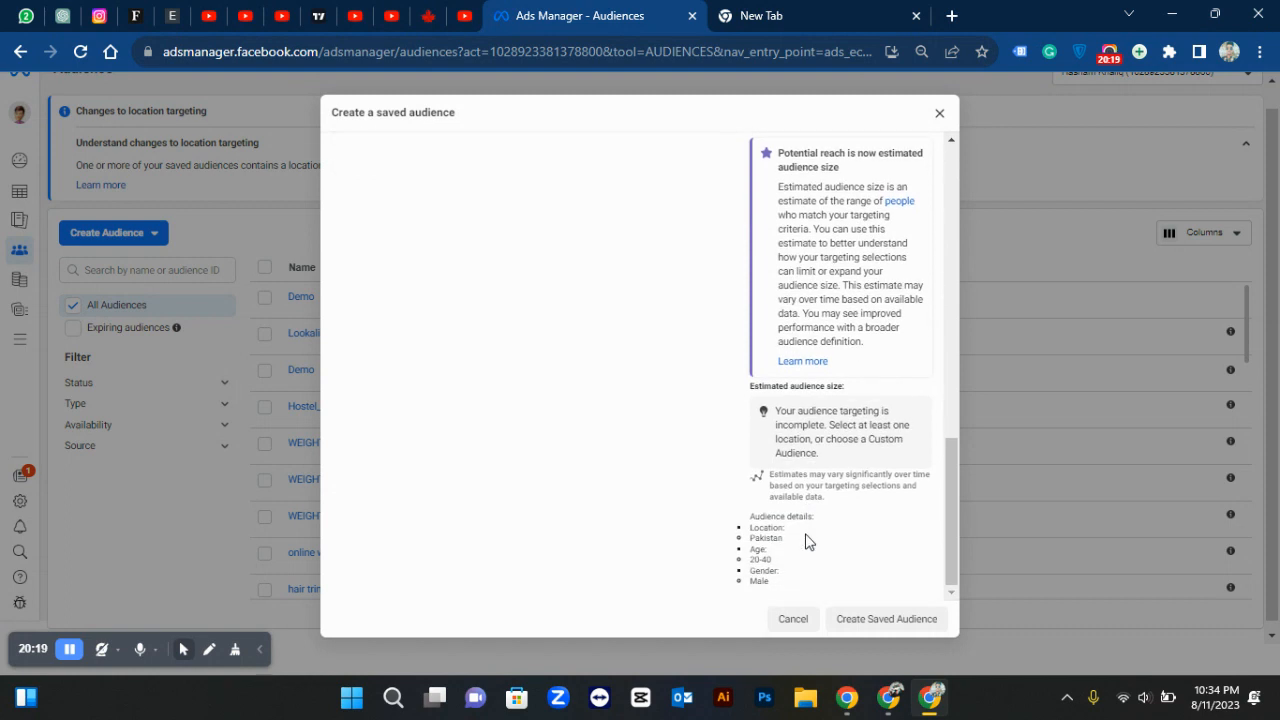
{"action": "scroll", "coordinate": [808, 540], "scroll_direction": "up", "scroll_amount": 1}
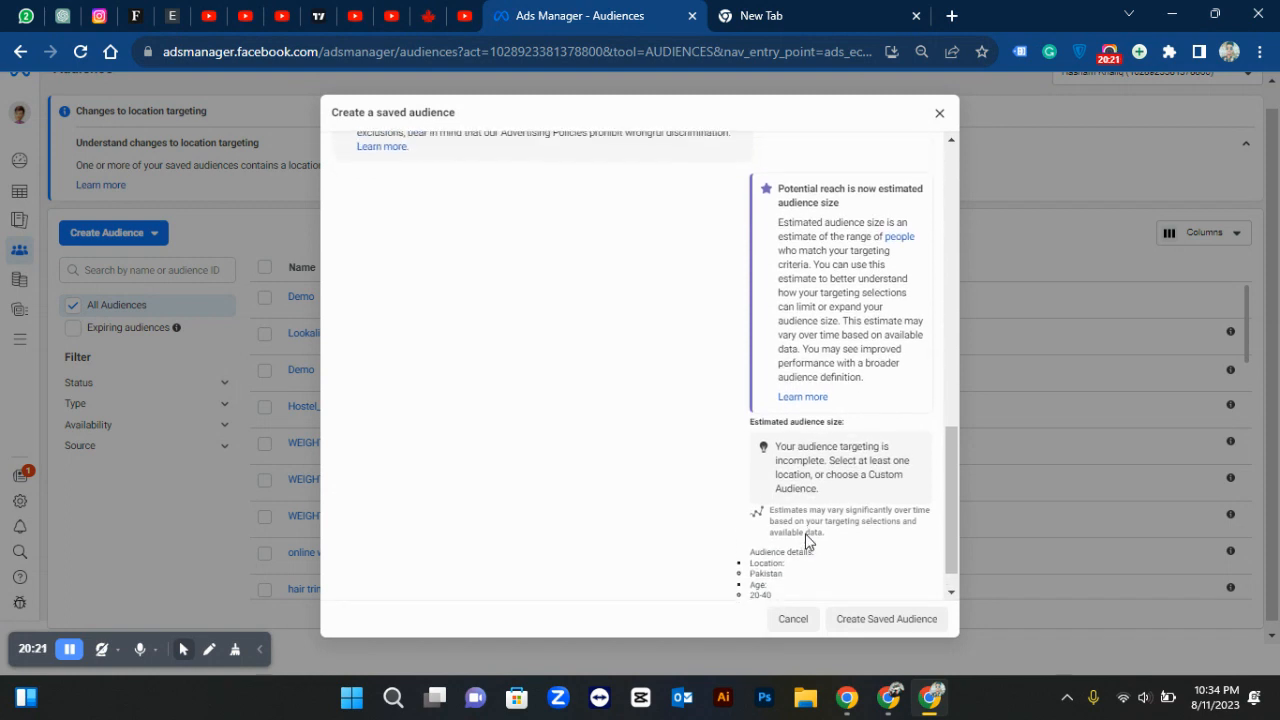
{"action": "scroll", "coordinate": [808, 535], "scroll_direction": "up", "scroll_amount": 5}
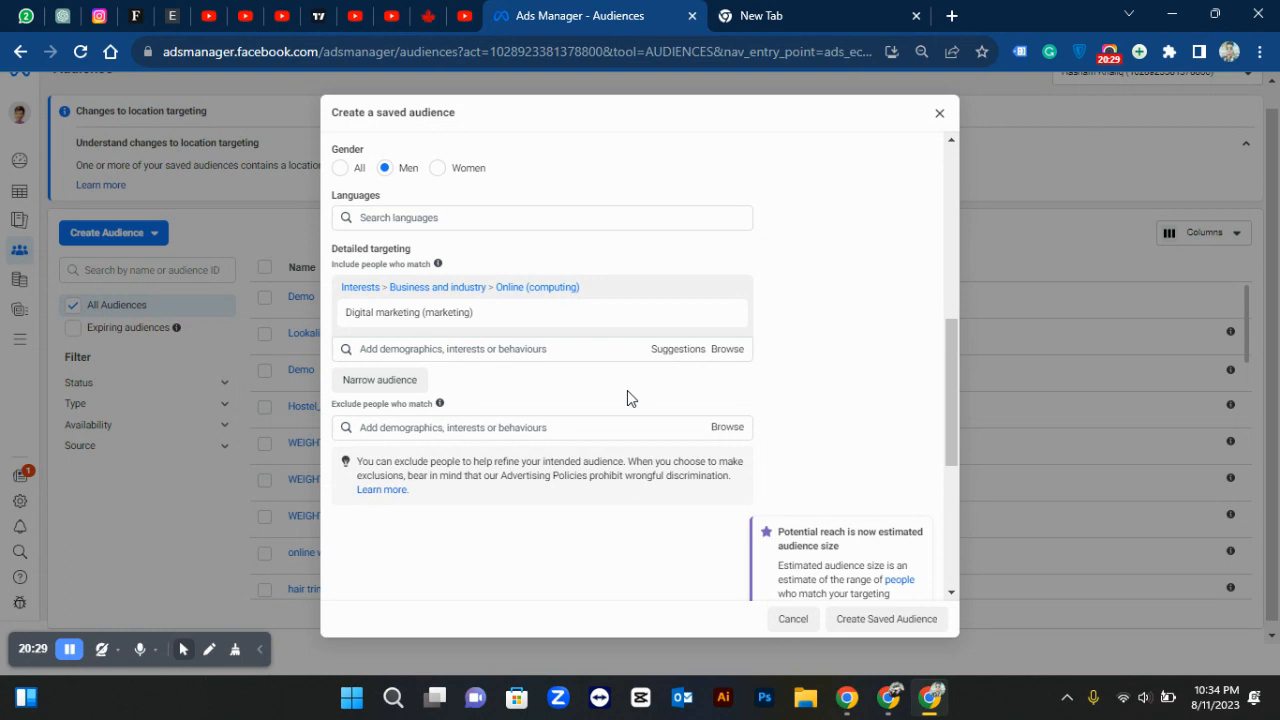
{"action": "scroll", "coordinate": [627, 395], "scroll_direction": "up", "scroll_amount": 5}
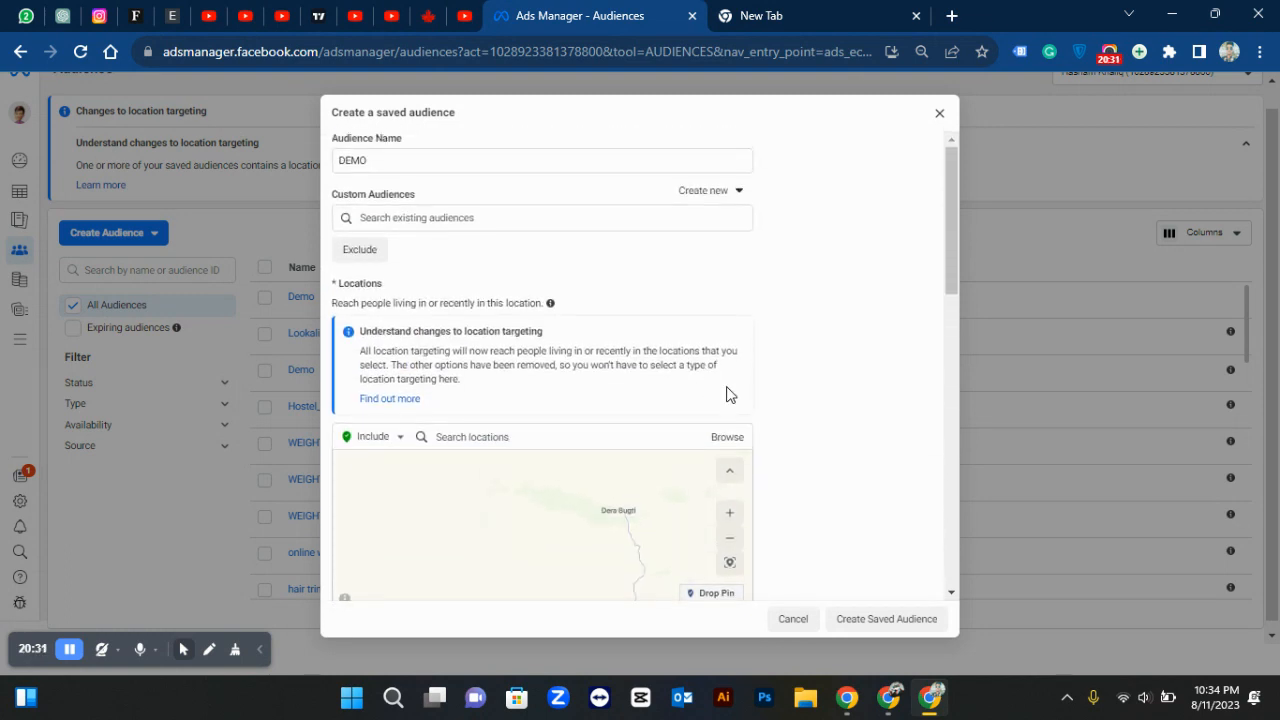
{"action": "scroll", "coordinate": [727, 393], "scroll_direction": "down", "scroll_amount": 2}
{"action": "left_click", "coordinate": [633, 351]}
{"action": "type", "text": "pakis"}
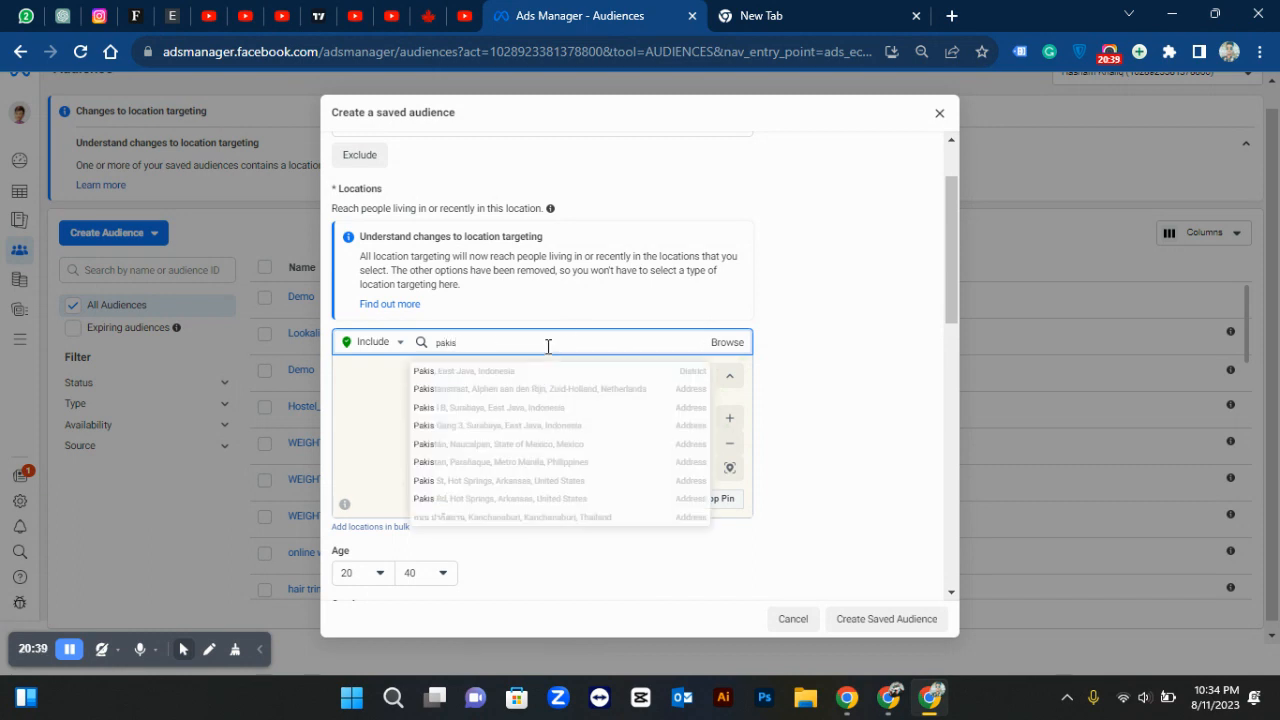
{"action": "type", "text": "tan"}
{"action": "left_click", "coordinate": [523, 378]}
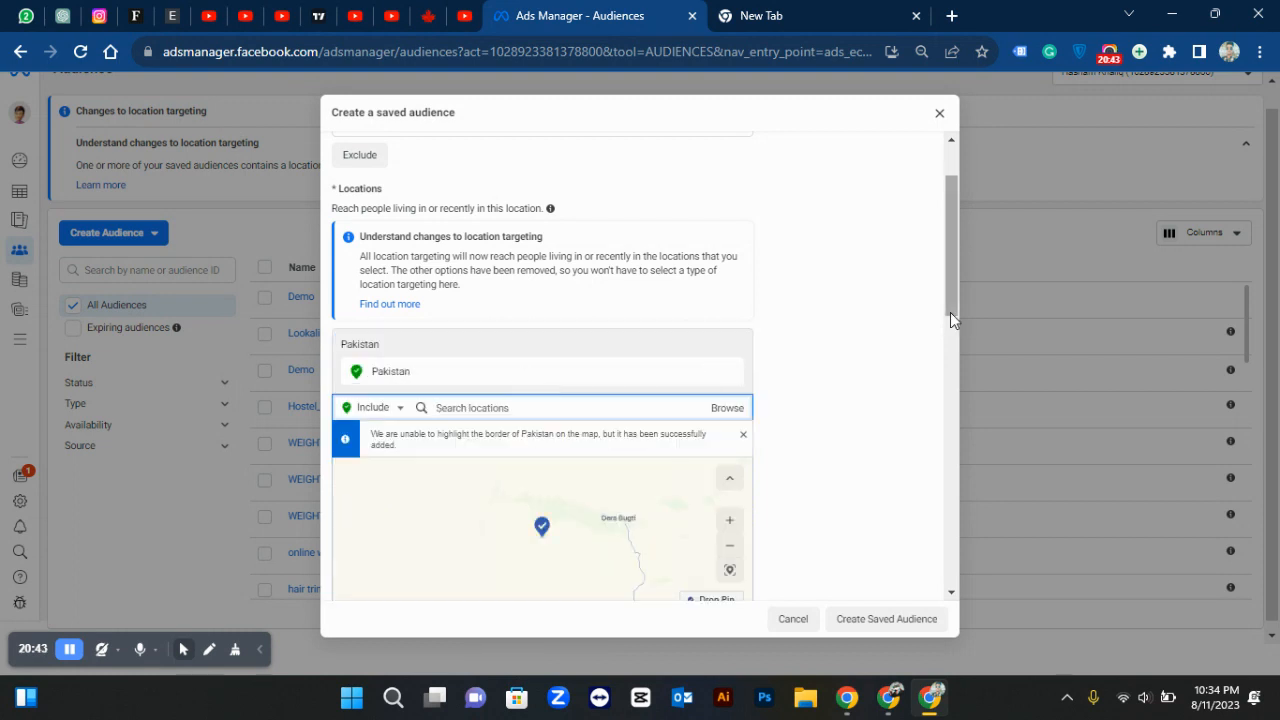
Check the estimated audience size and the audience details for the Pakistan audience, highlighting the size range.
{"action": "scroll", "coordinate": [840, 352], "scroll_direction": "down", "scroll_amount": 10}
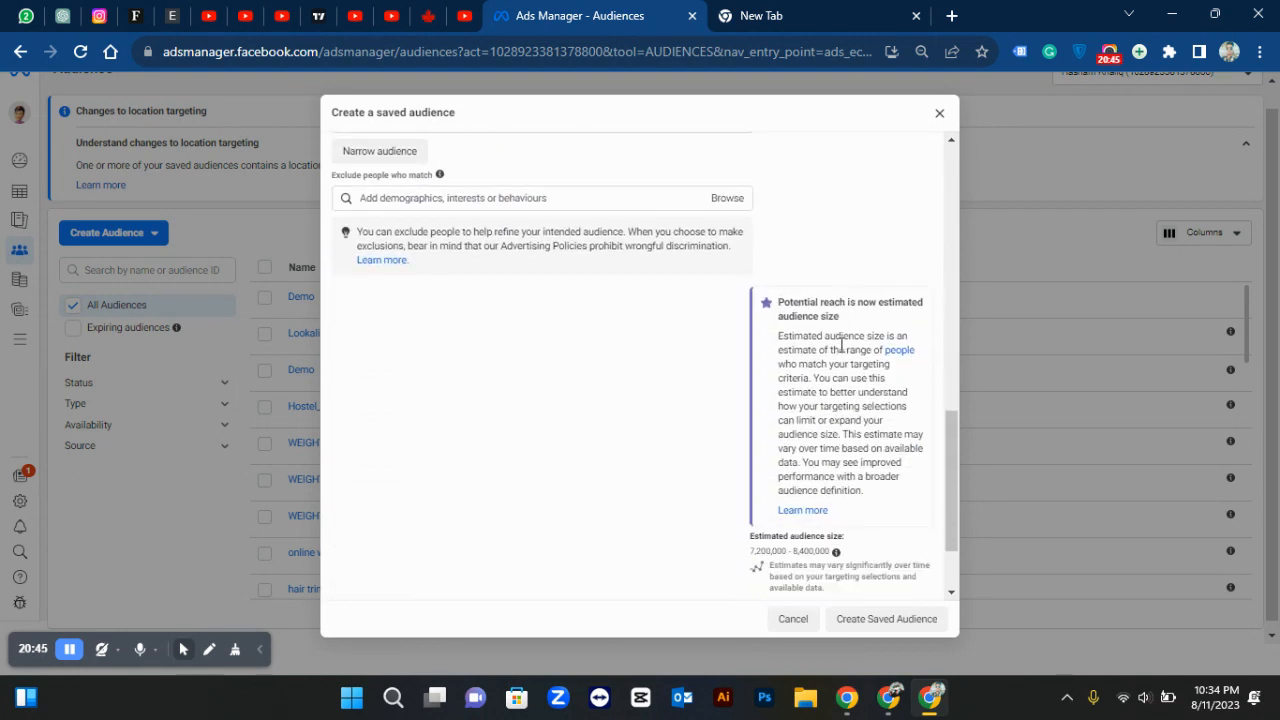
{"action": "scroll", "coordinate": [840, 345], "scroll_direction": "down", "scroll_amount": 2}
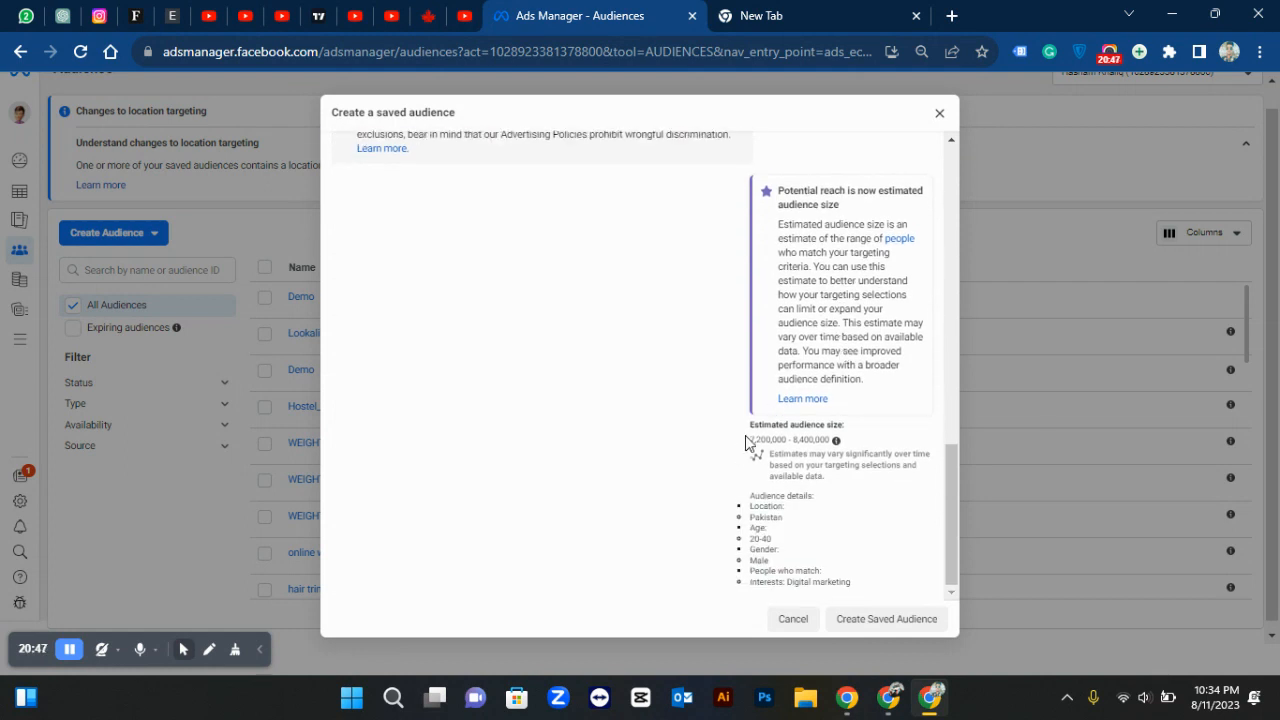
{"action": "left_click_drag", "start_coordinate": [746, 443], "coordinate": [837, 445]}
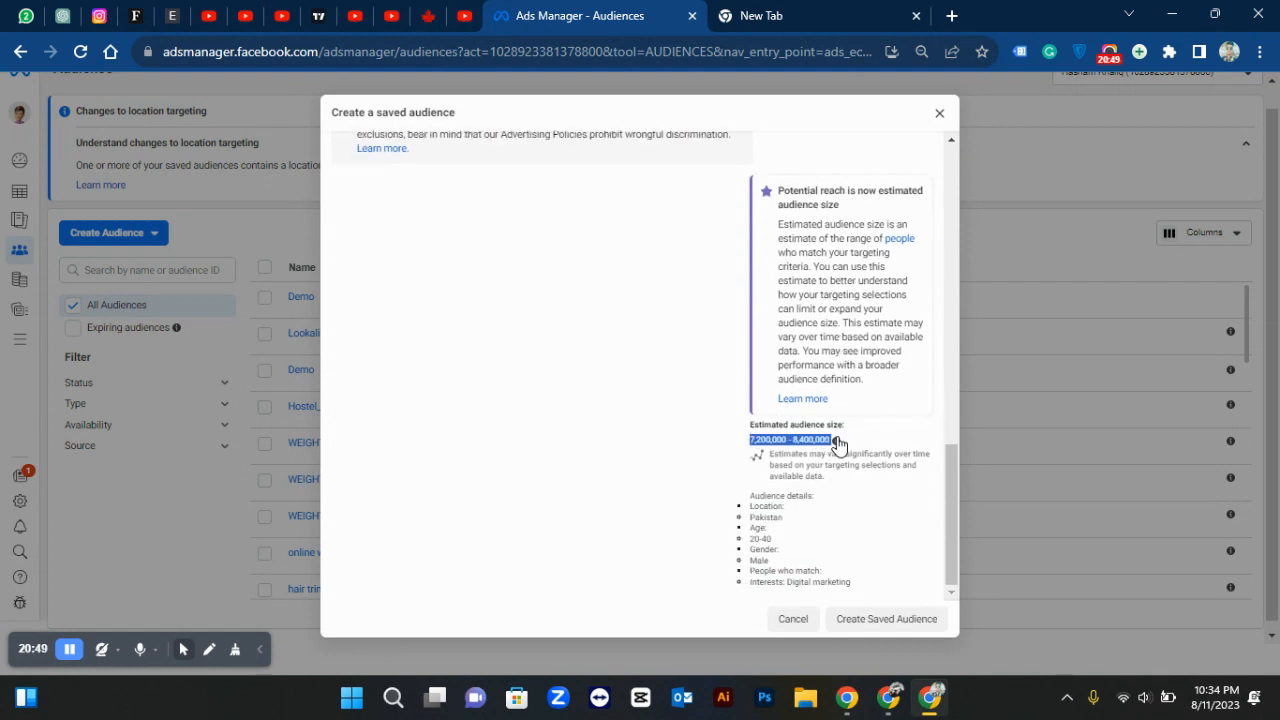
{"action": "mouse_move", "coordinate": [838, 445]}
{"action": "left_click", "coordinate": [843, 418]}
{"action": "scroll", "coordinate": [788, 446], "scroll_direction": "up", "scroll_amount": 1}
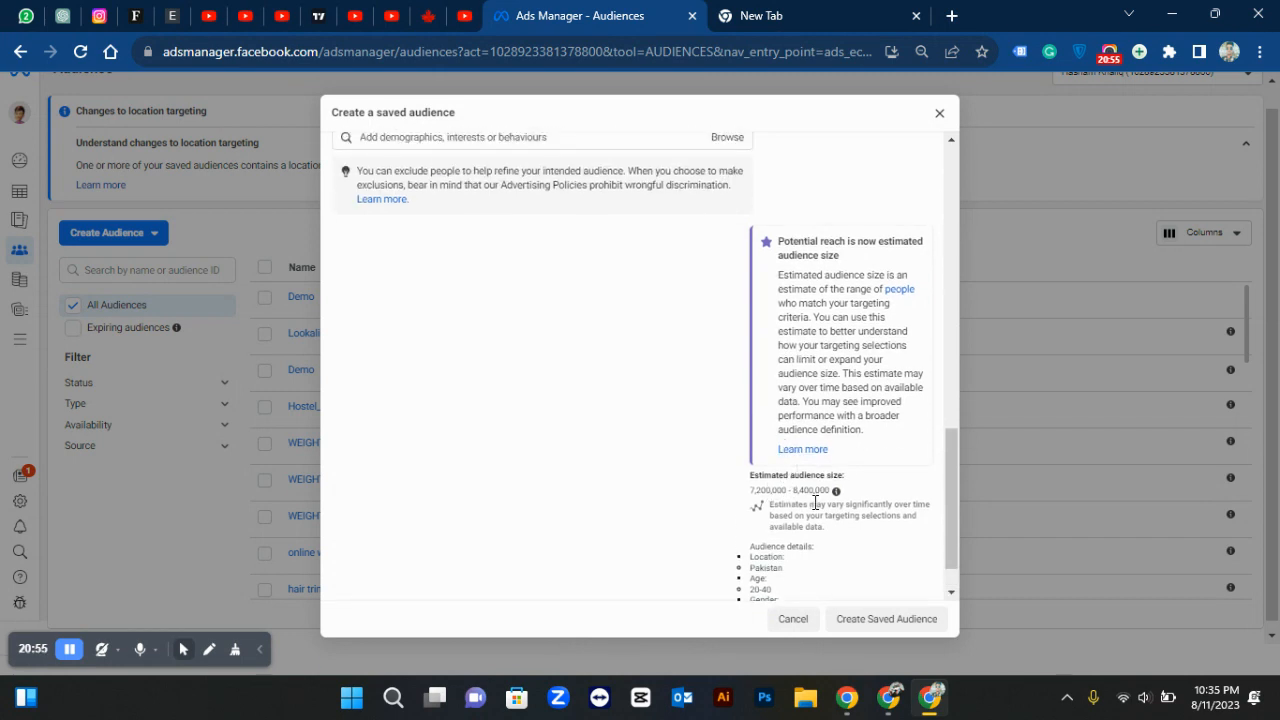
{"action": "scroll", "coordinate": [800, 502], "scroll_direction": "up", "scroll_amount": 3}
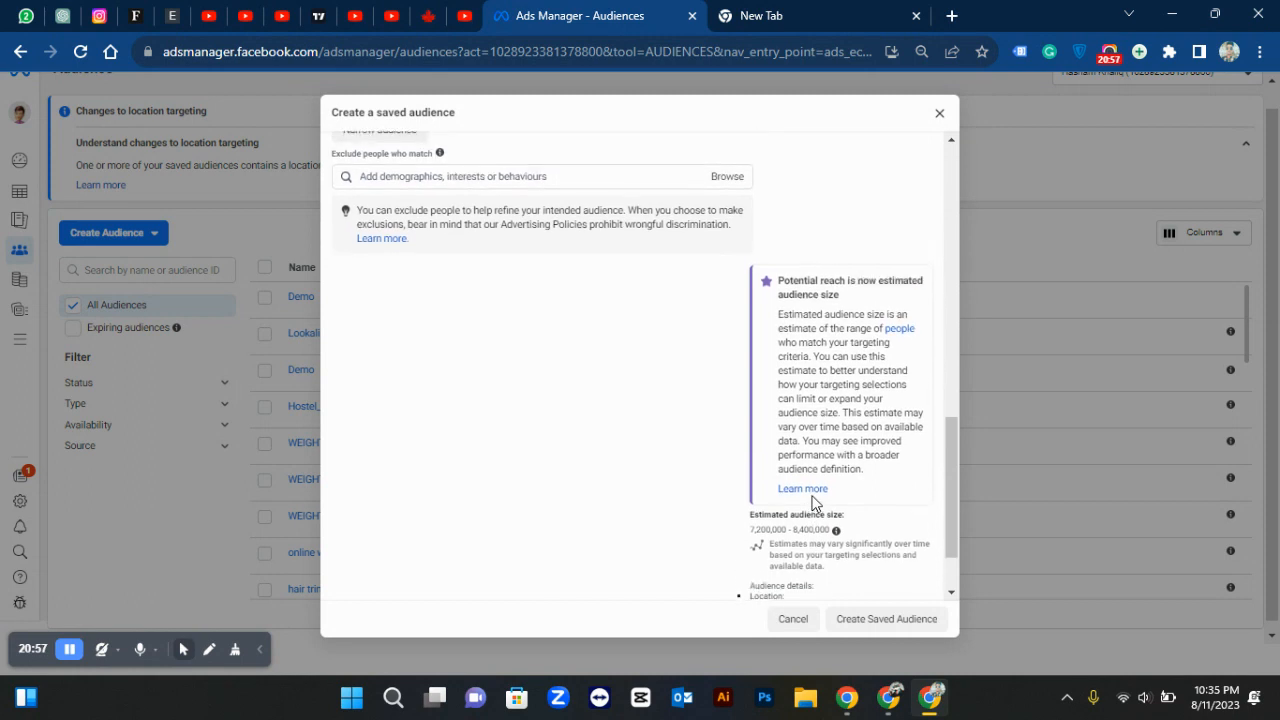
{"action": "scroll", "coordinate": [811, 503], "scroll_direction": "up", "scroll_amount": 4}
Add an "and must also match" condition to the detailed targeting, highlighting its label and the Digital marketing interest.
{"action": "mouse_move", "coordinate": [380, 349]}
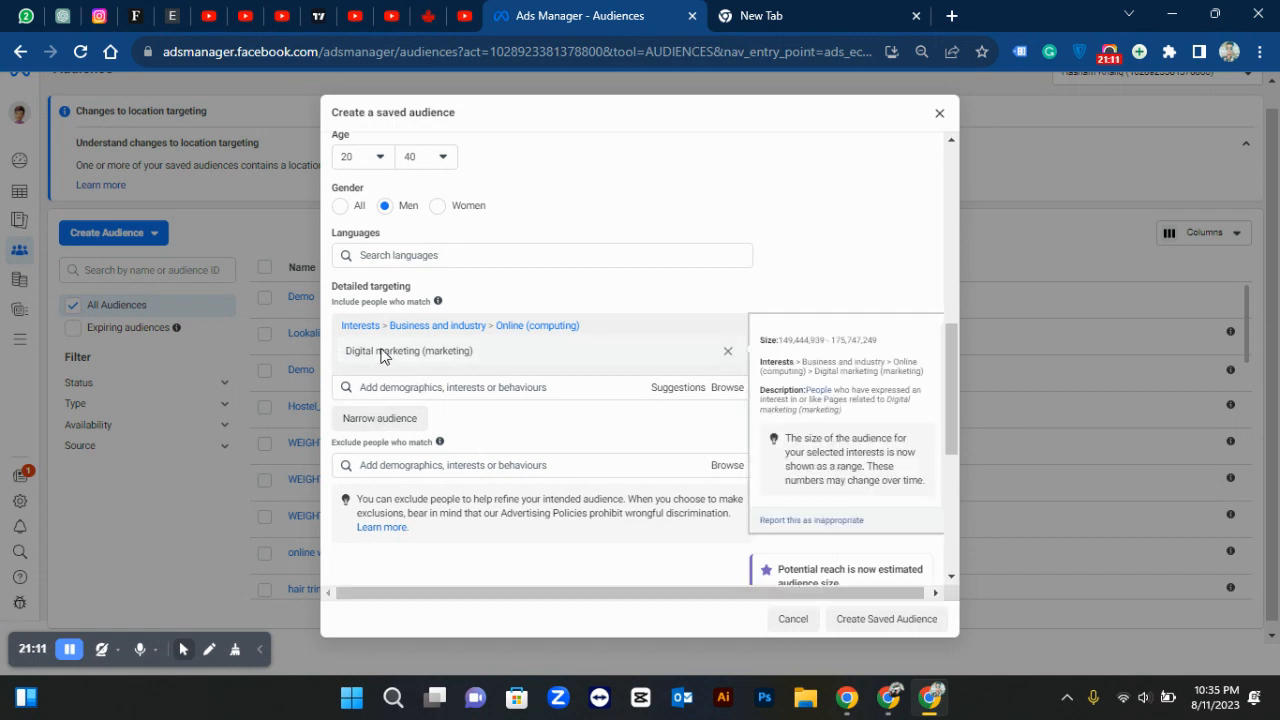
{"action": "left_click", "coordinate": [374, 418]}
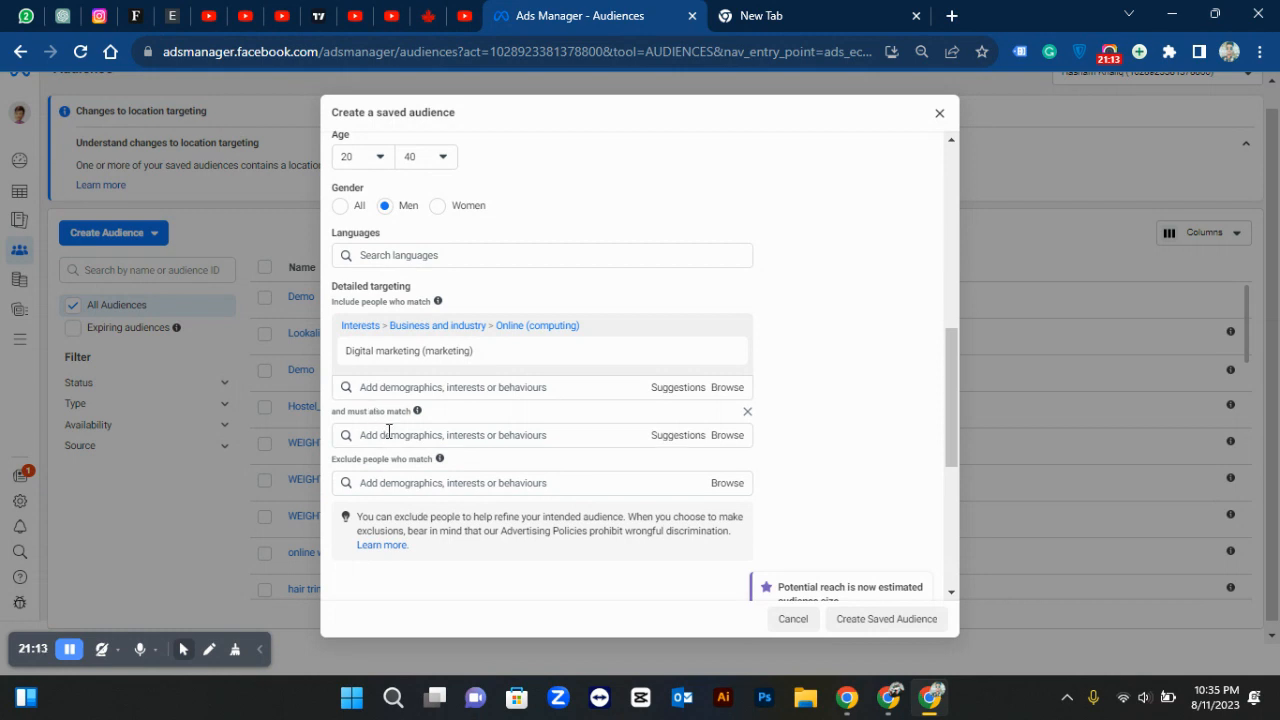
{"action": "left_click", "coordinate": [388, 435]}
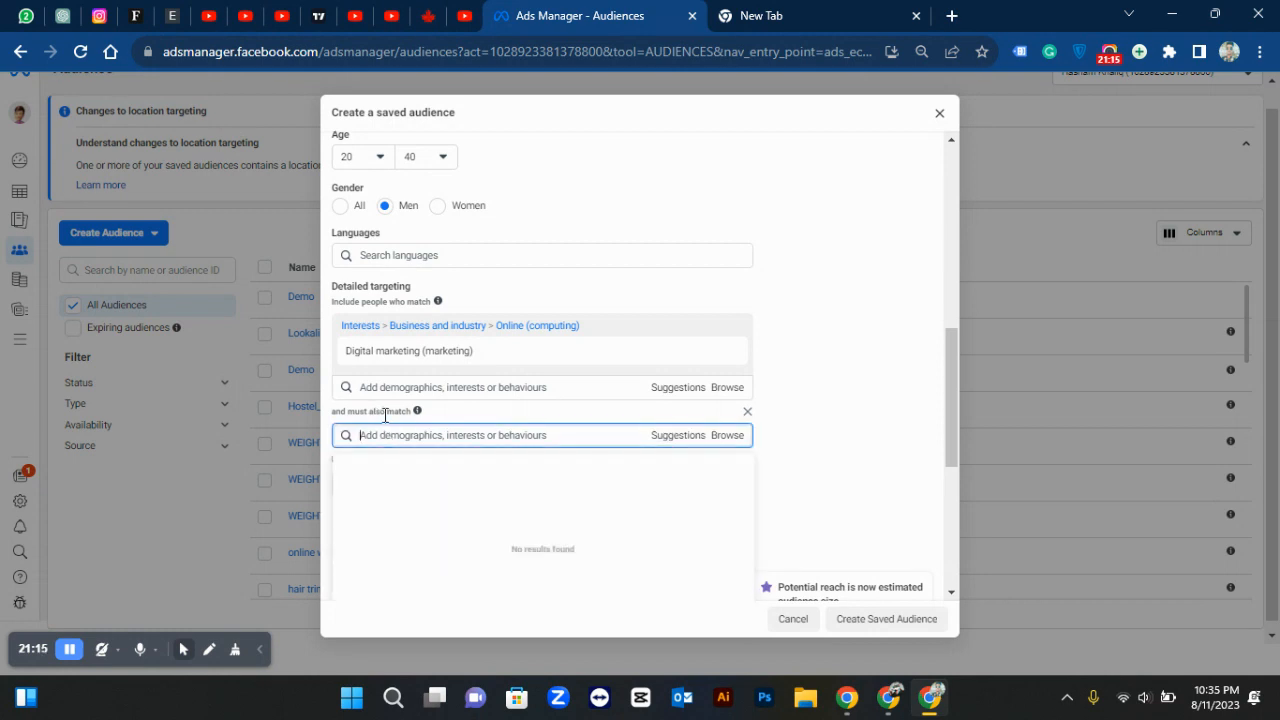
{"action": "left_click", "coordinate": [385, 415]}
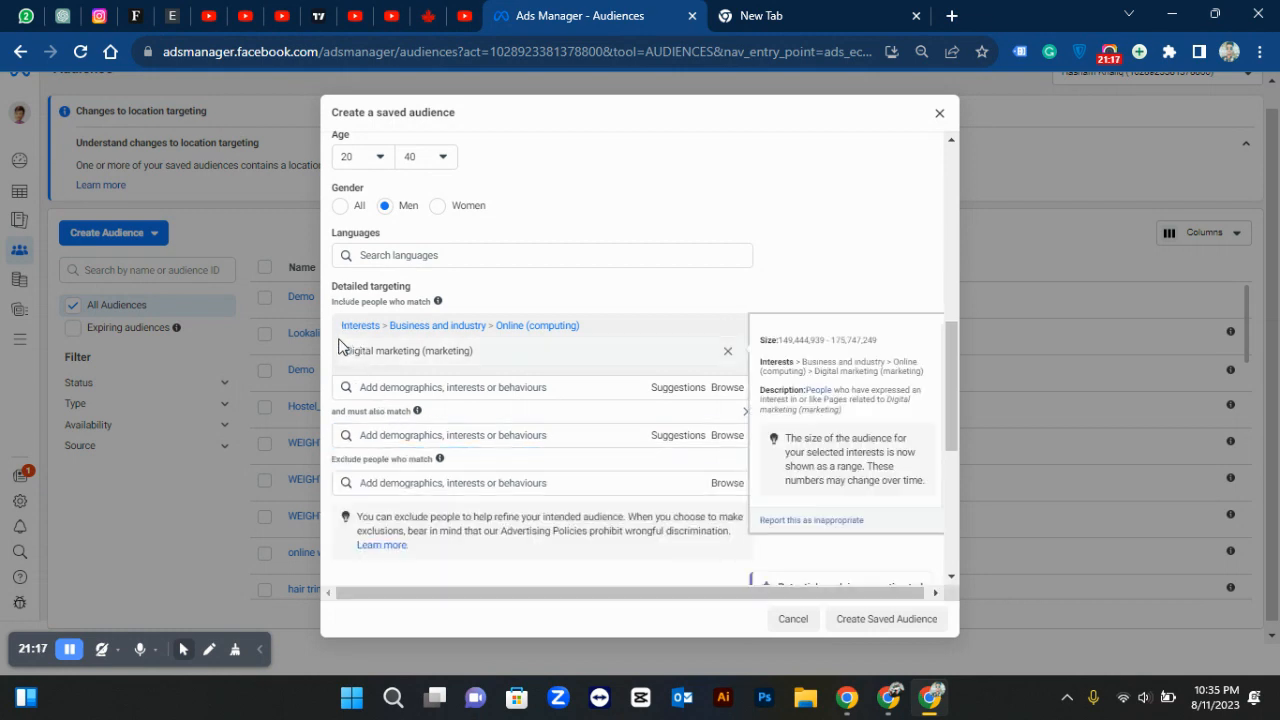
{"action": "left_click_drag", "start_coordinate": [345, 352], "coordinate": [470, 362]}
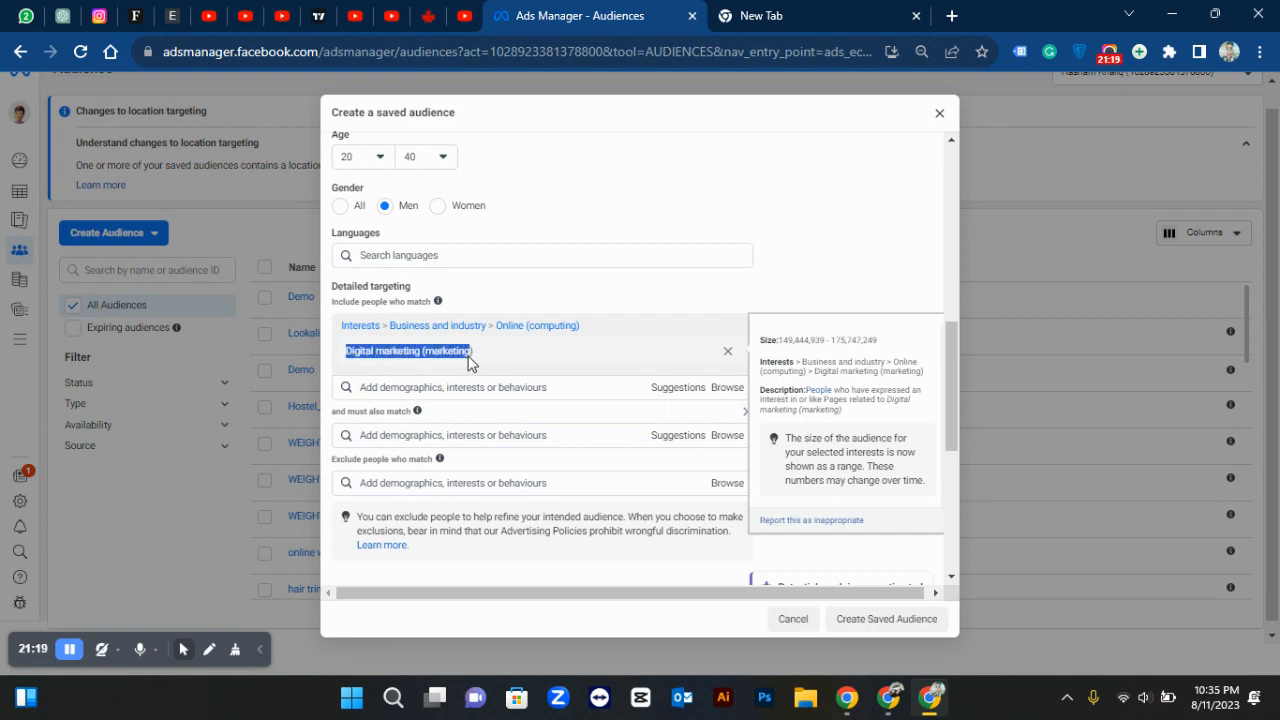
{"action": "left_click", "coordinate": [375, 437]}
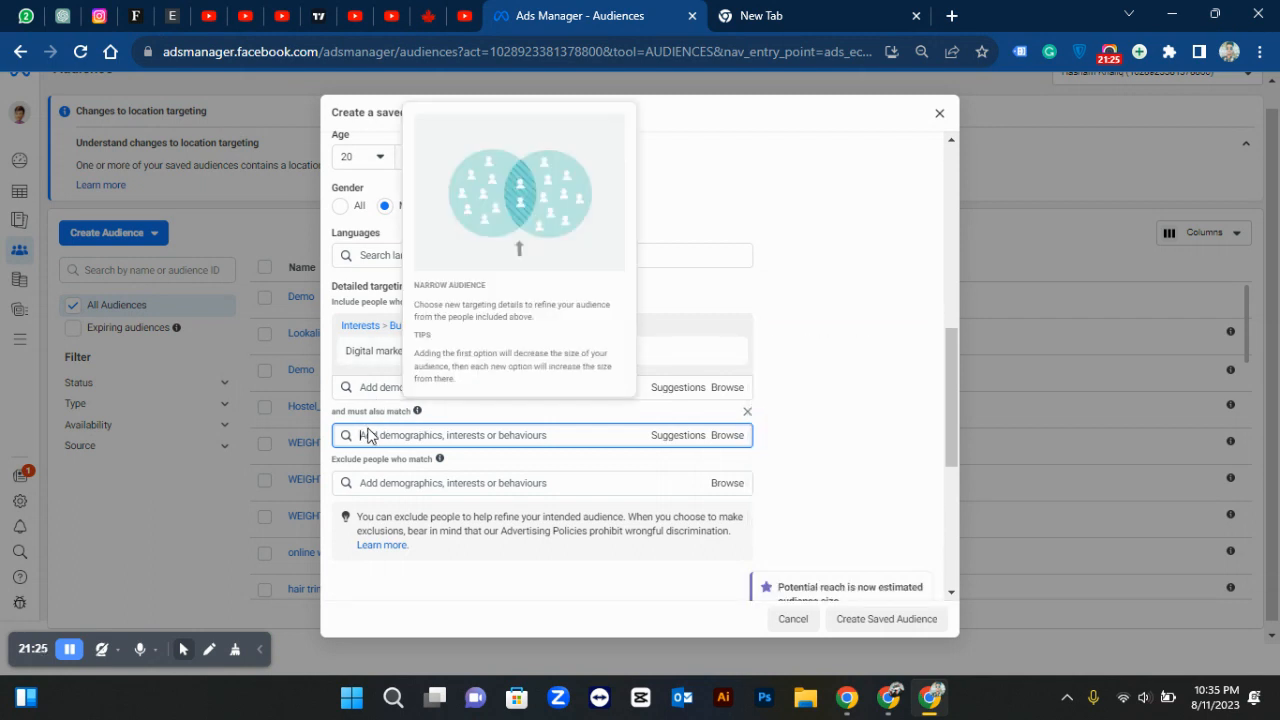
{"action": "left_click", "coordinate": [332, 419]}
{"action": "left_click_drag", "start_coordinate": [332, 419], "coordinate": [415, 417]}
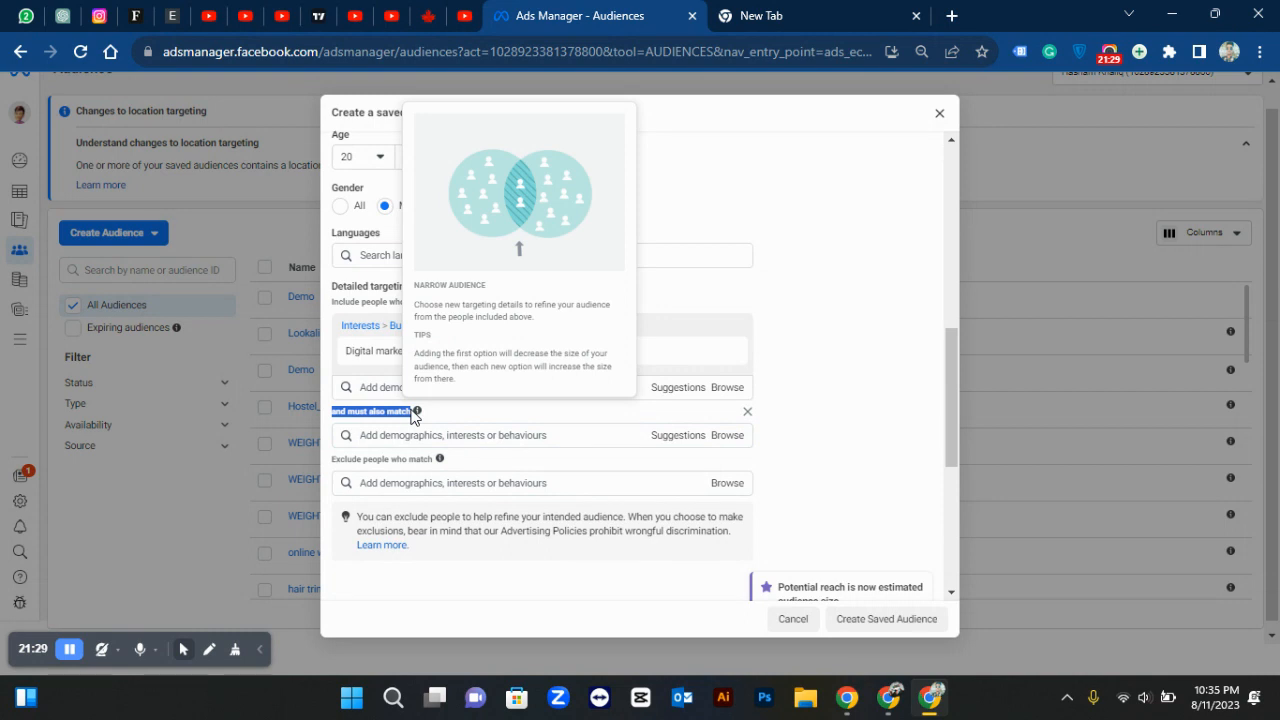
{"action": "left_click", "coordinate": [403, 436]}
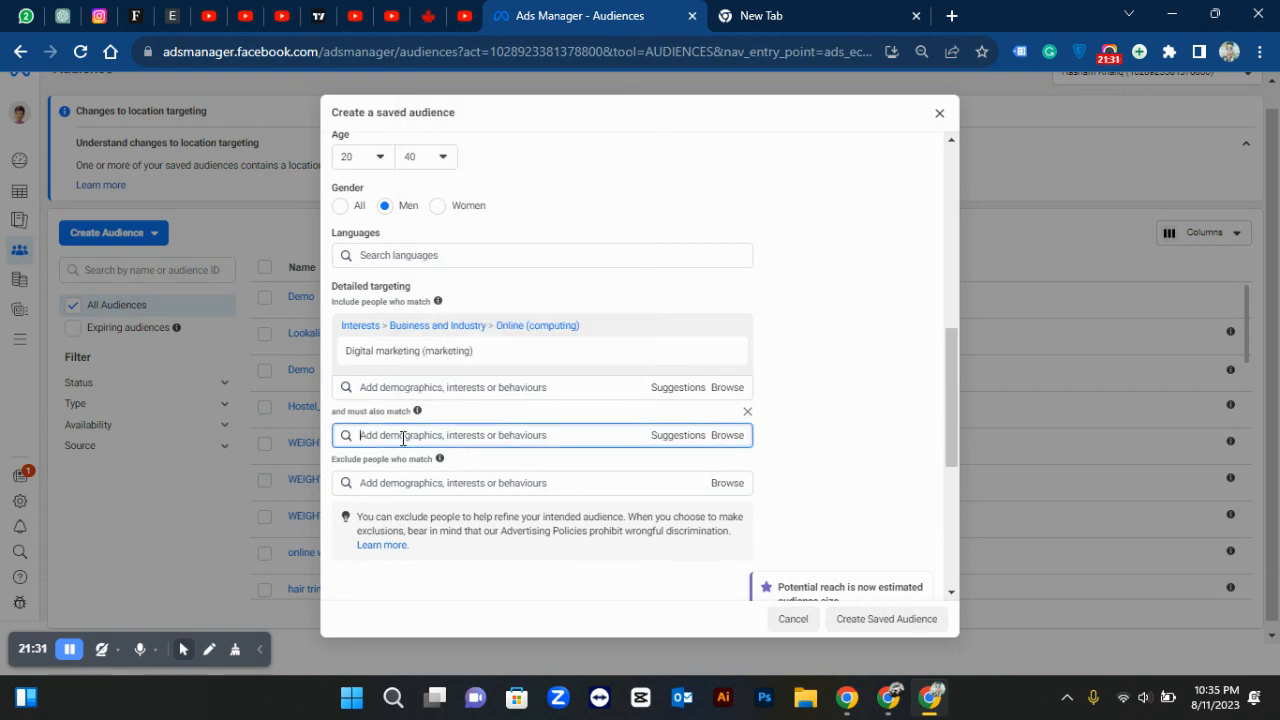
{"action": "type", "text": "a"}
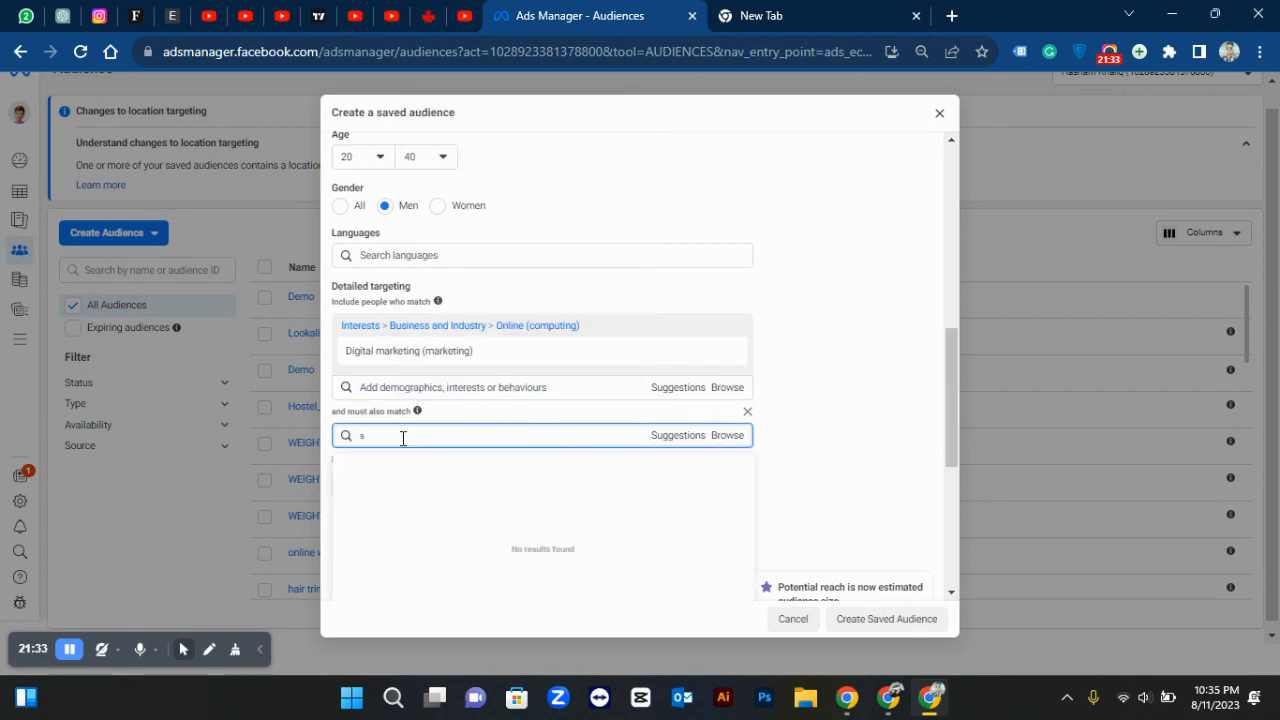
{"action": "type", "text": "ervi"}
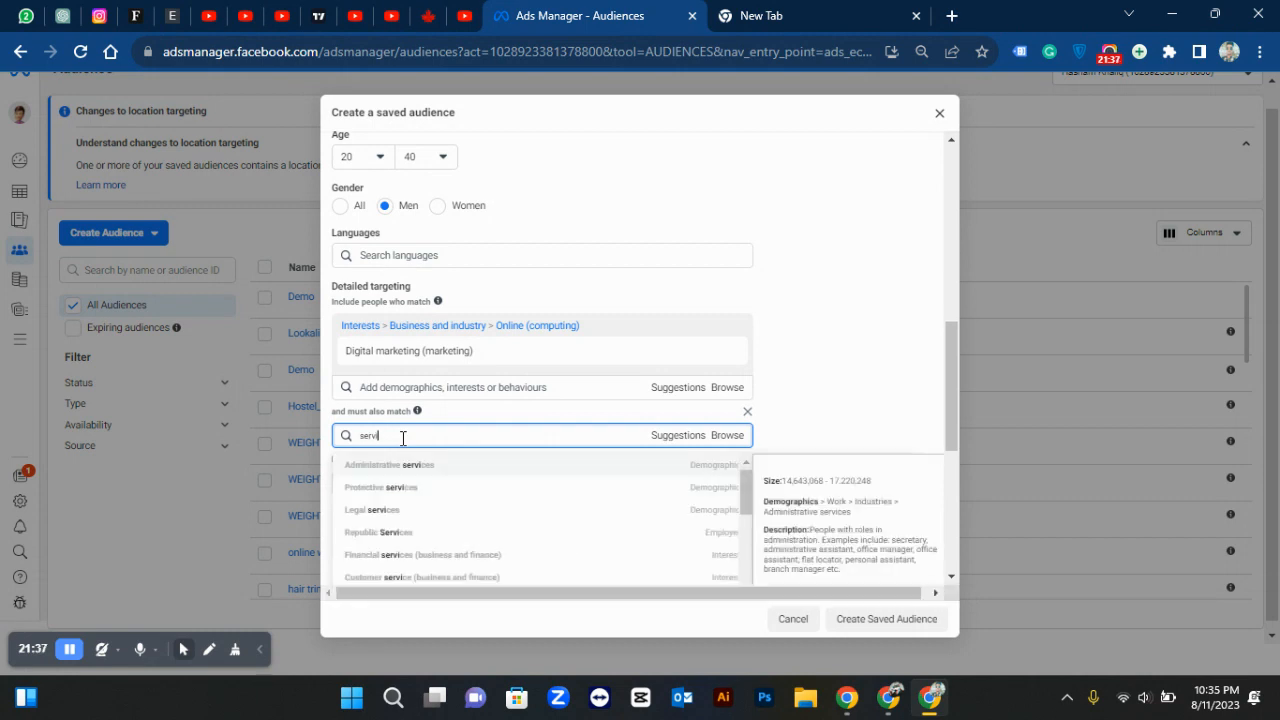
{"action": "key", "text": "BackSpace"}
{"action": "key", "text": "BackSpace"}
{"action": "key", "text": "BackSpace"}
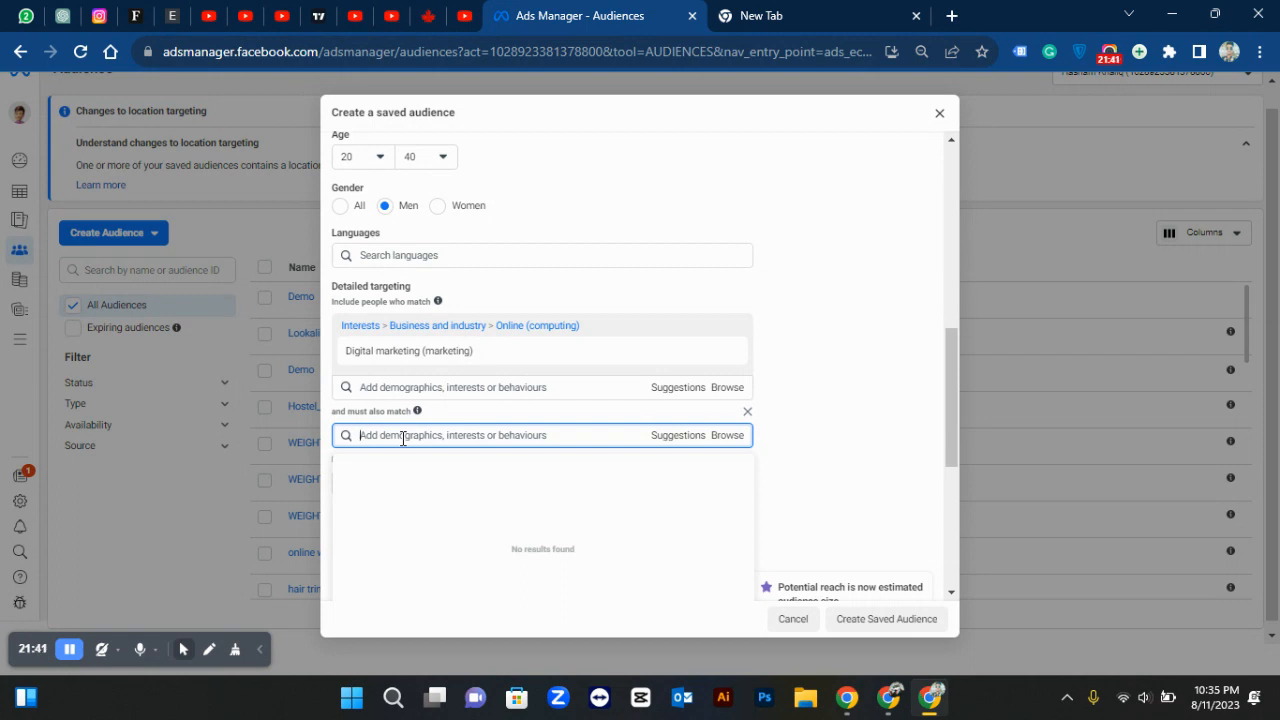
Search the narrowing condition for "bussiness owner" and look through the matching employers and job titles.
{"action": "type", "text": "bussiness owner"}
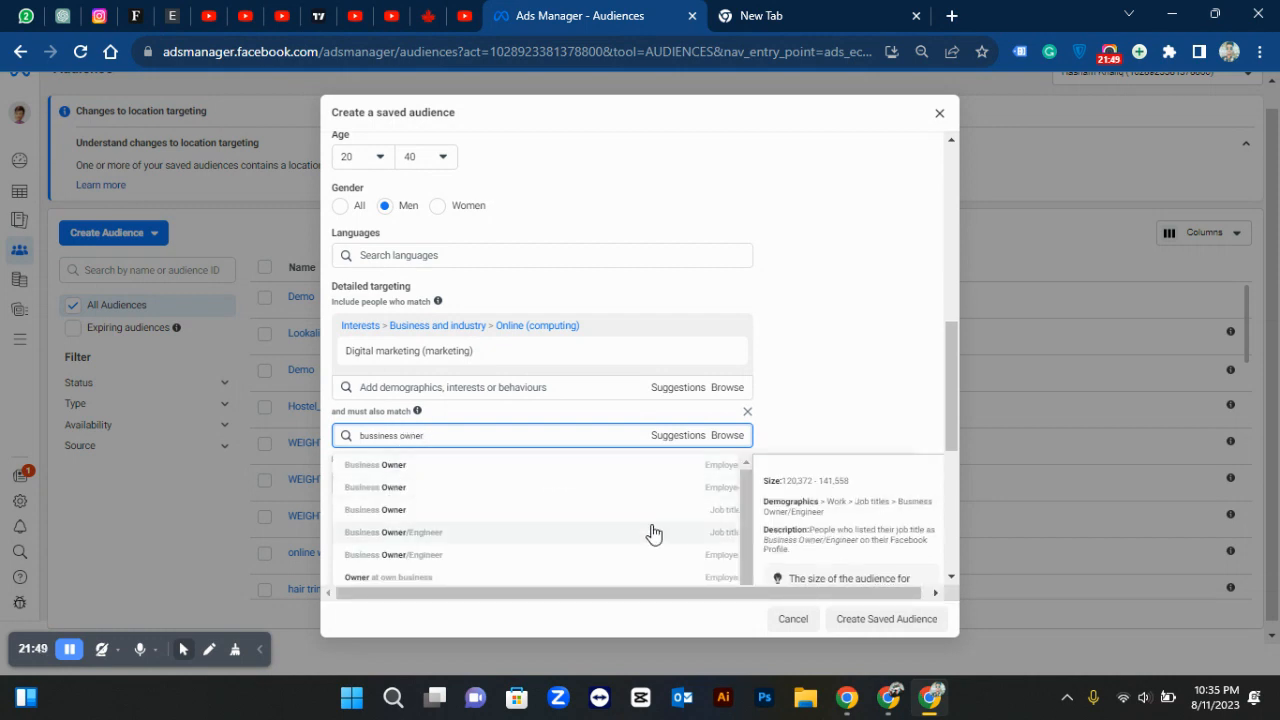
{"action": "scroll", "coordinate": [653, 534], "scroll_direction": "down", "scroll_amount": 1}
{"action": "scroll", "coordinate": [653, 534], "scroll_direction": "up", "scroll_amount": 1}
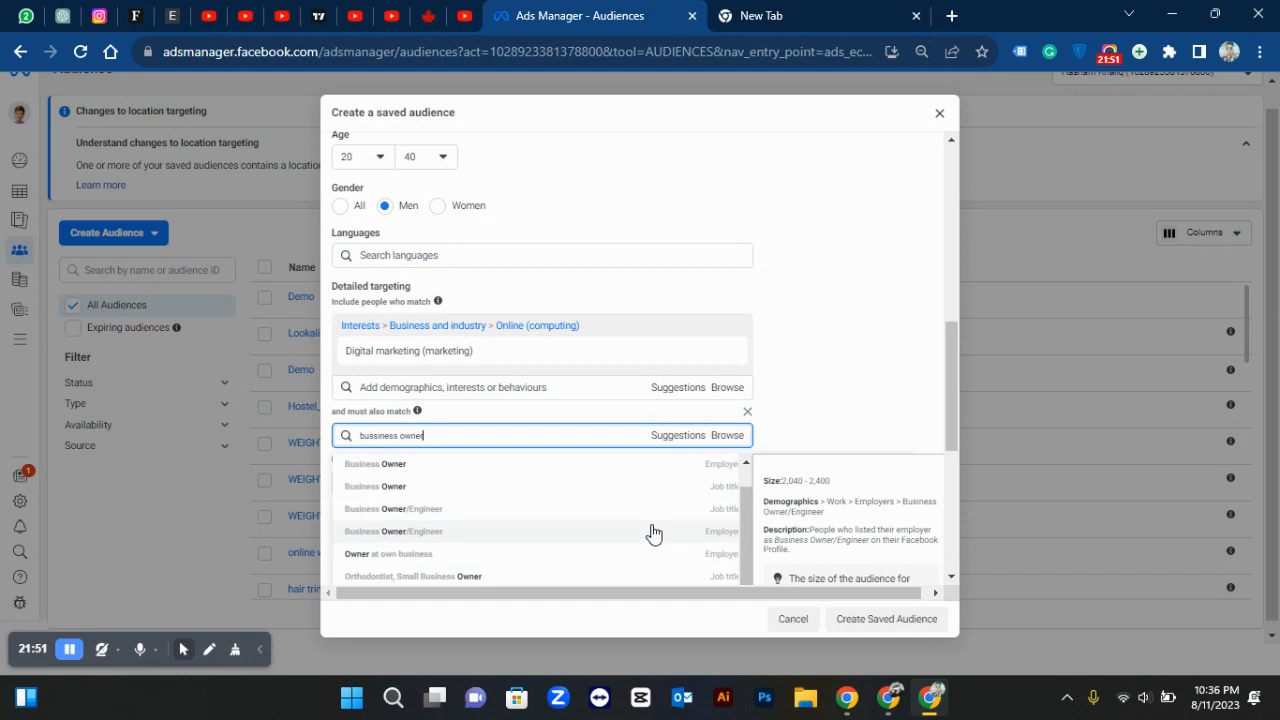
{"action": "scroll", "coordinate": [653, 534], "scroll_direction": "down", "scroll_amount": 1}
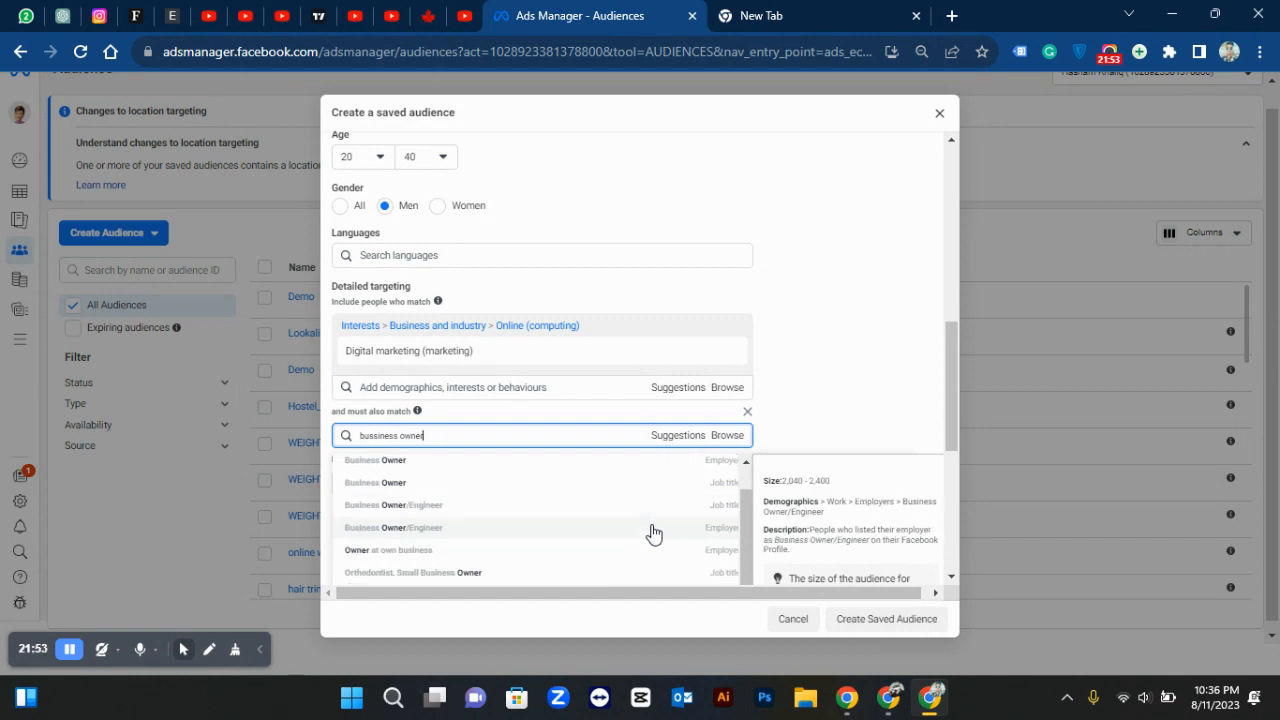
{"action": "scroll", "coordinate": [653, 534], "scroll_direction": "up", "scroll_amount": 1}
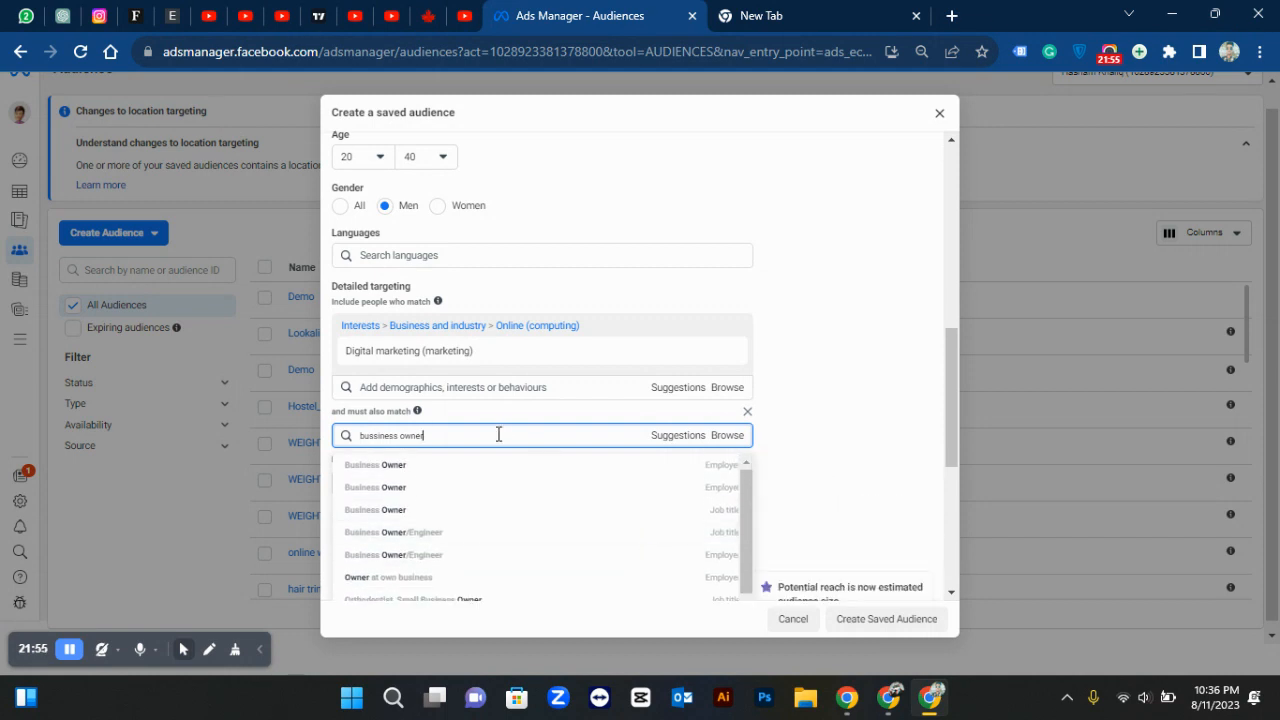
Search the narrowing condition for "small bussiness owner" instead and add the behaviour Small business owners.
{"action": "triple_click", "coordinate": [362, 435]}
{"action": "type", "text": "b"}
{"action": "type", "text": "mall"}
{"action": "type", "text": " bussiness"}
{"action": "type", "text": " owner"}
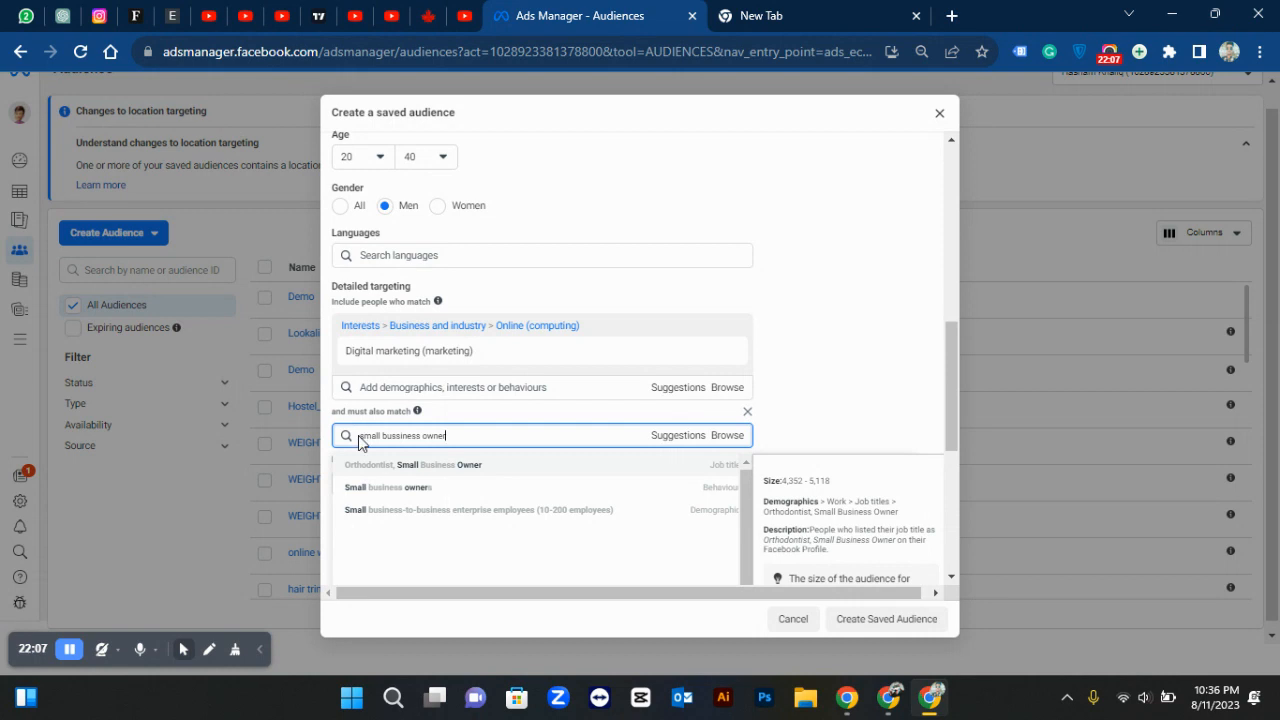
{"action": "left_click", "coordinate": [409, 497]}
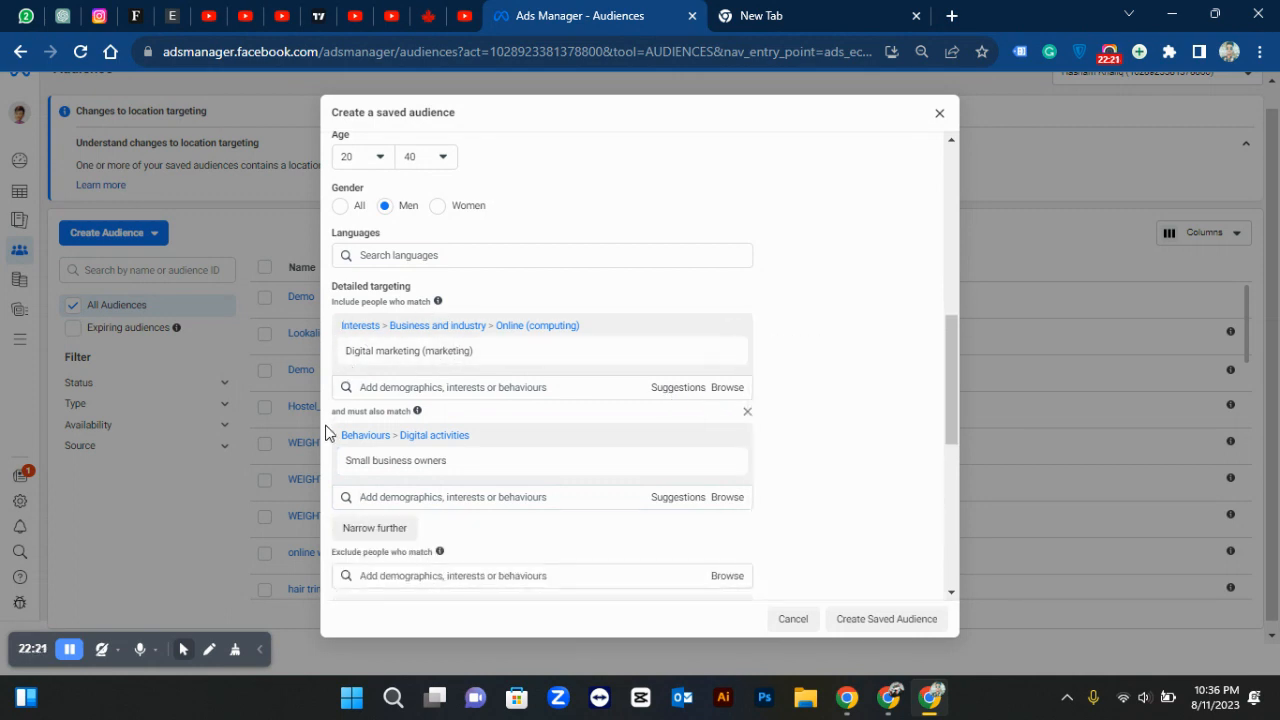
Compare the details of the Digital marketing interest and Small business owners behaviour, and check the narrowed audience's estimated size.
{"action": "mouse_move", "coordinate": [375, 452]}
{"action": "mouse_move", "coordinate": [364, 355]}
{"action": "mouse_move", "coordinate": [423, 458]}
{"action": "scroll", "coordinate": [711, 434], "scroll_direction": "down", "scroll_amount": 3}
{"action": "scroll", "coordinate": [711, 428], "scroll_direction": "down", "scroll_amount": 2}
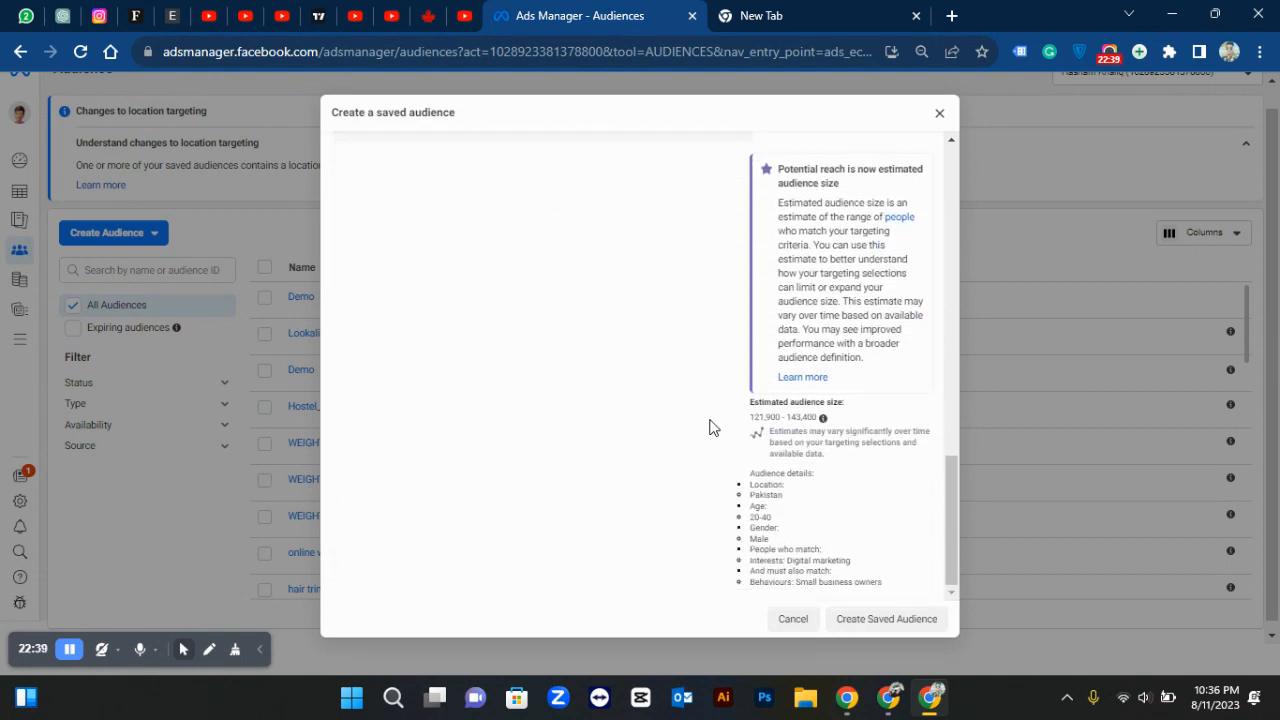
{"action": "left_click_drag", "start_coordinate": [748, 420], "coordinate": [797, 416]}
{"action": "left_click", "coordinate": [797, 416]}
{"action": "scroll", "coordinate": [752, 416], "scroll_direction": "up", "scroll_amount": 5}
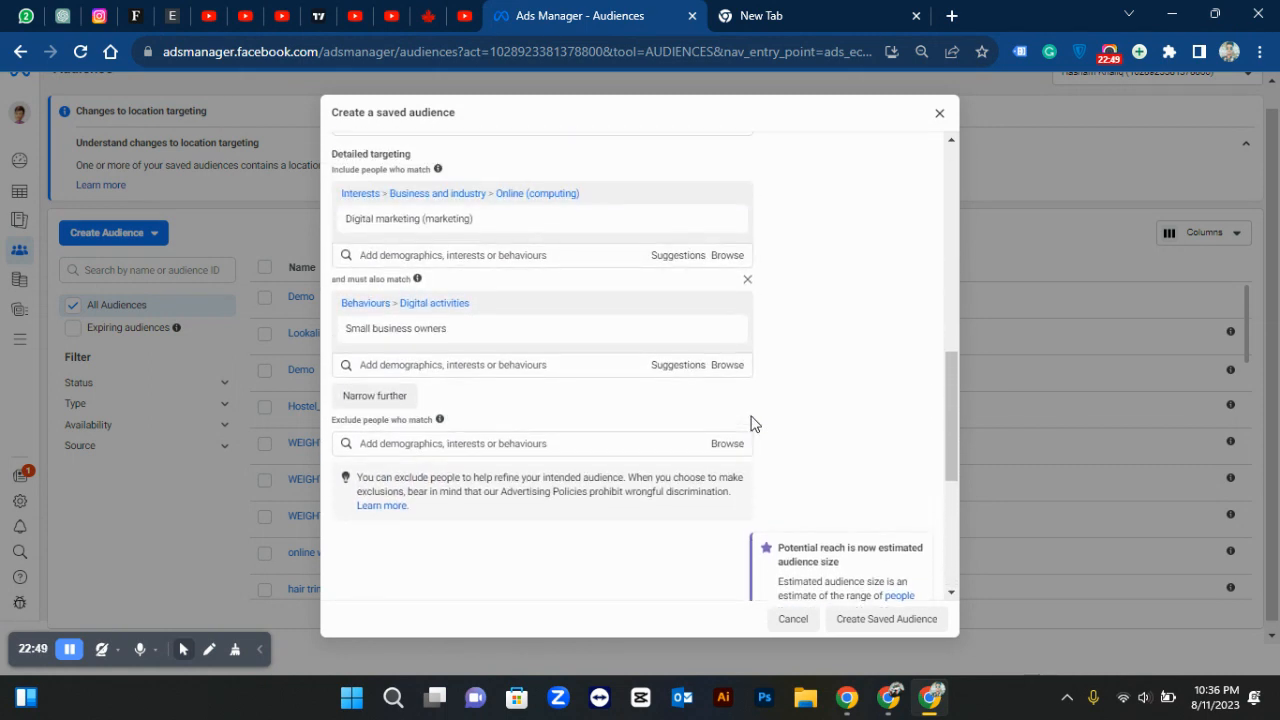
{"action": "scroll", "coordinate": [752, 424], "scroll_direction": "up", "scroll_amount": 2}
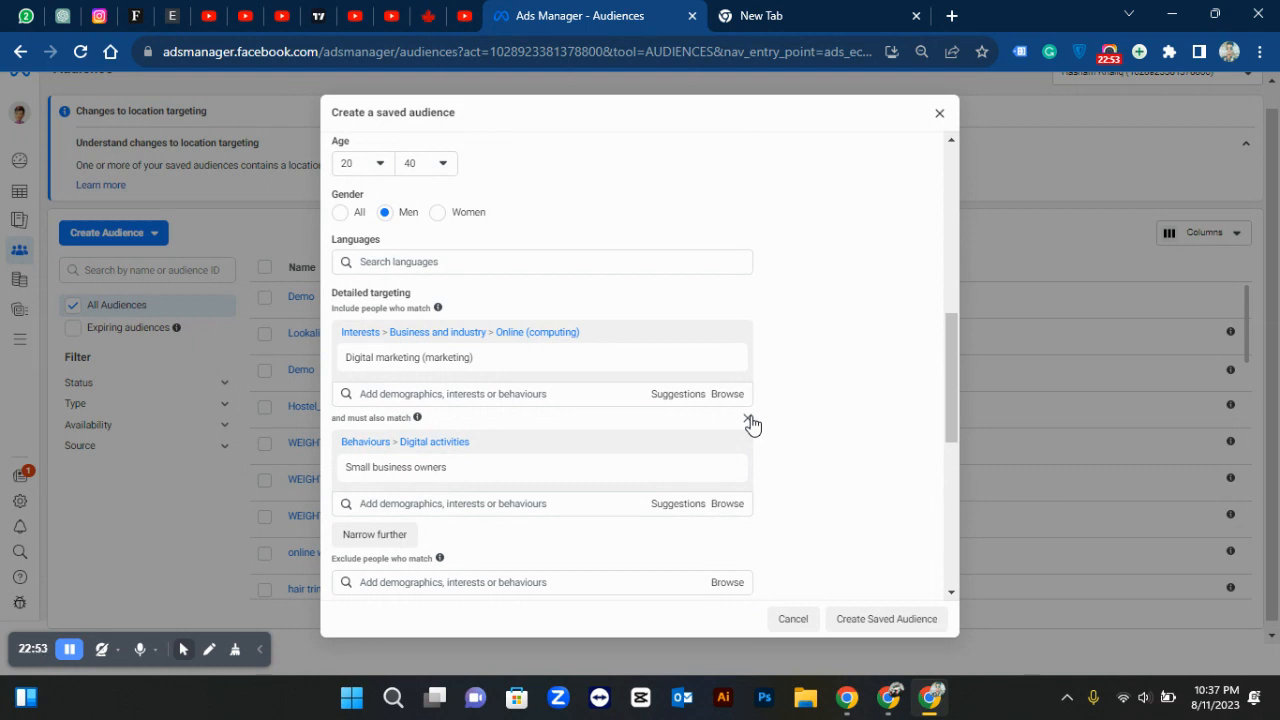
{"action": "scroll", "coordinate": [788, 437], "scroll_direction": "down", "scroll_amount": 2}
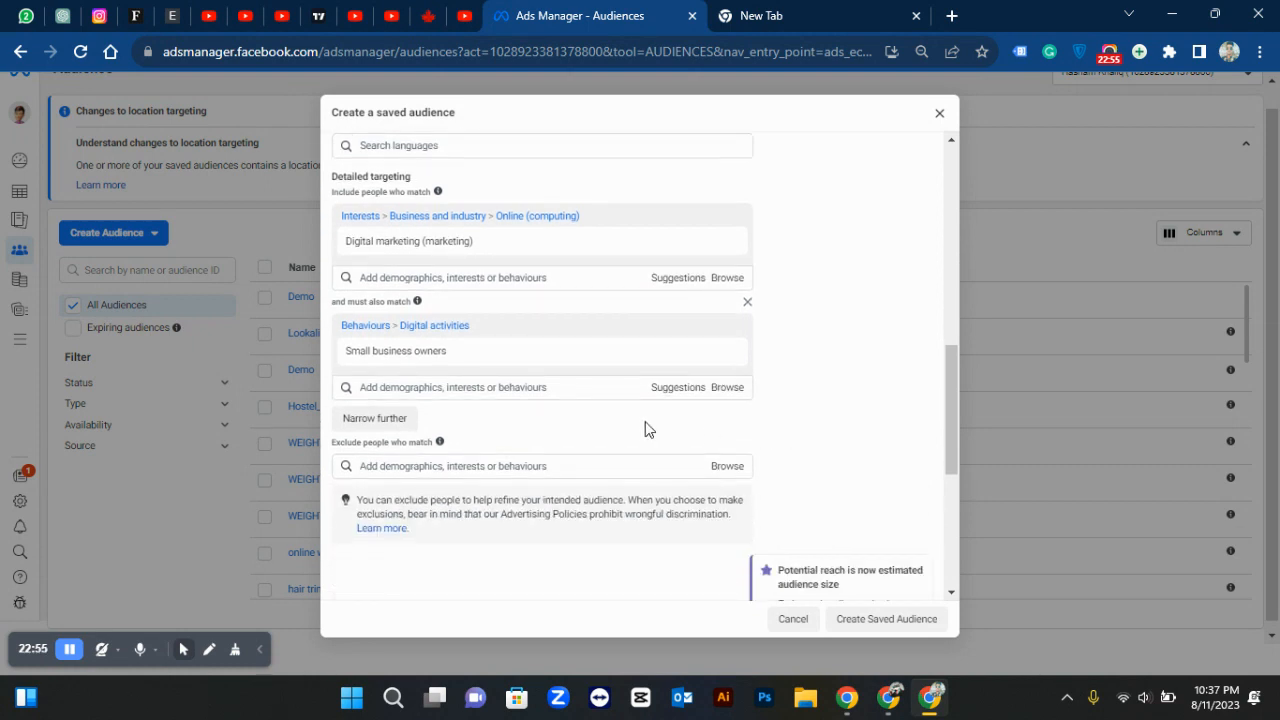
{"action": "mouse_move", "coordinate": [550, 360]}
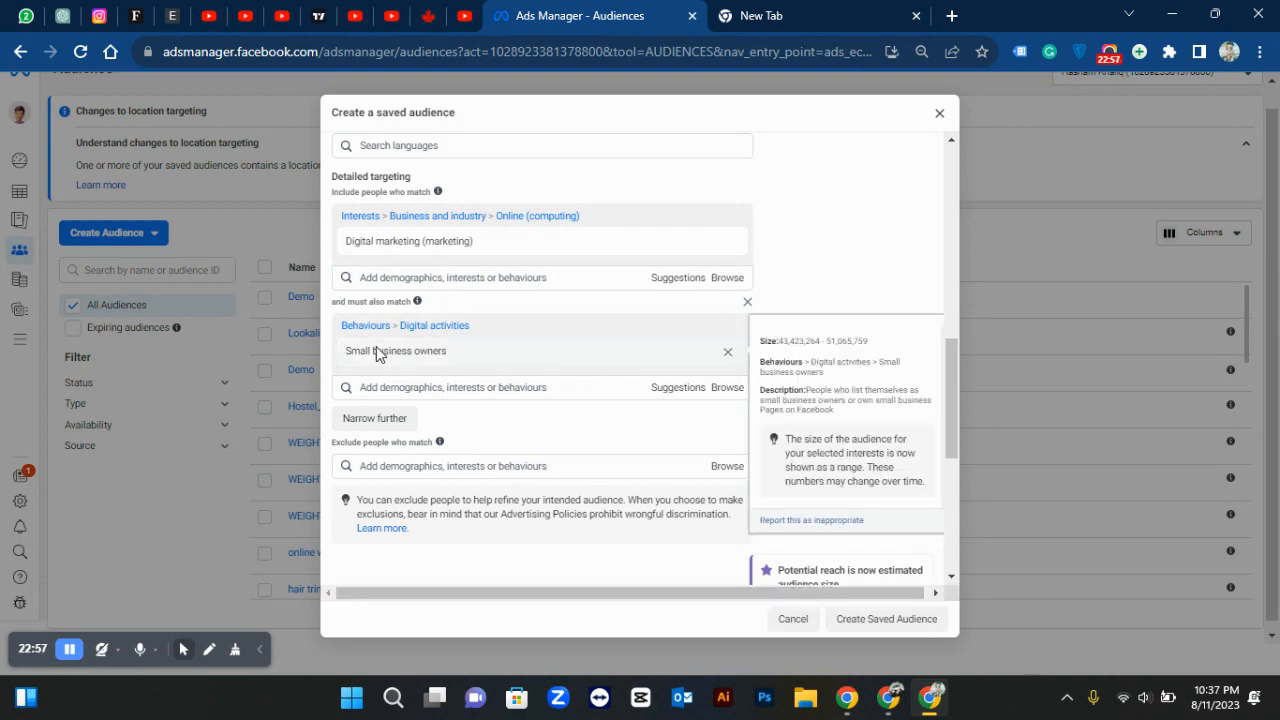
Replace the Small business owners behaviour in the "and must also match" condition with the interest Course (education), searching for "course".
{"action": "left_click", "coordinate": [731, 357]}
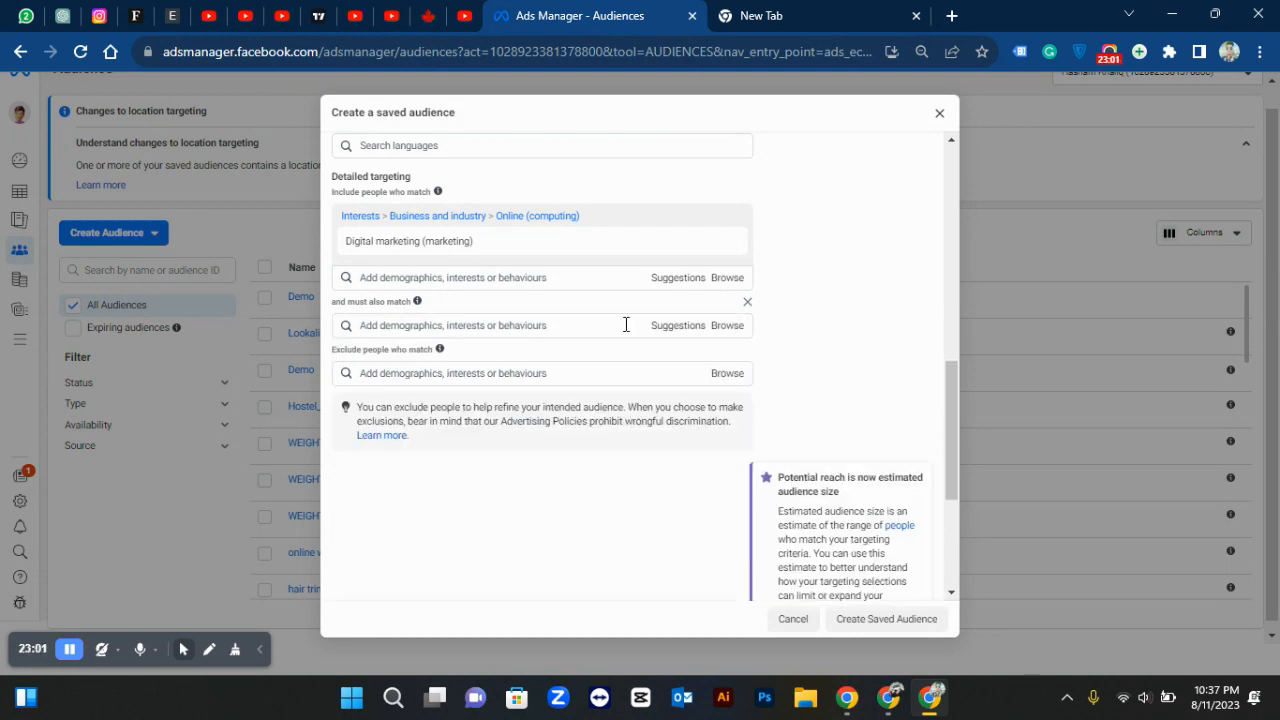
{"action": "mouse_move", "coordinate": [425, 260]}
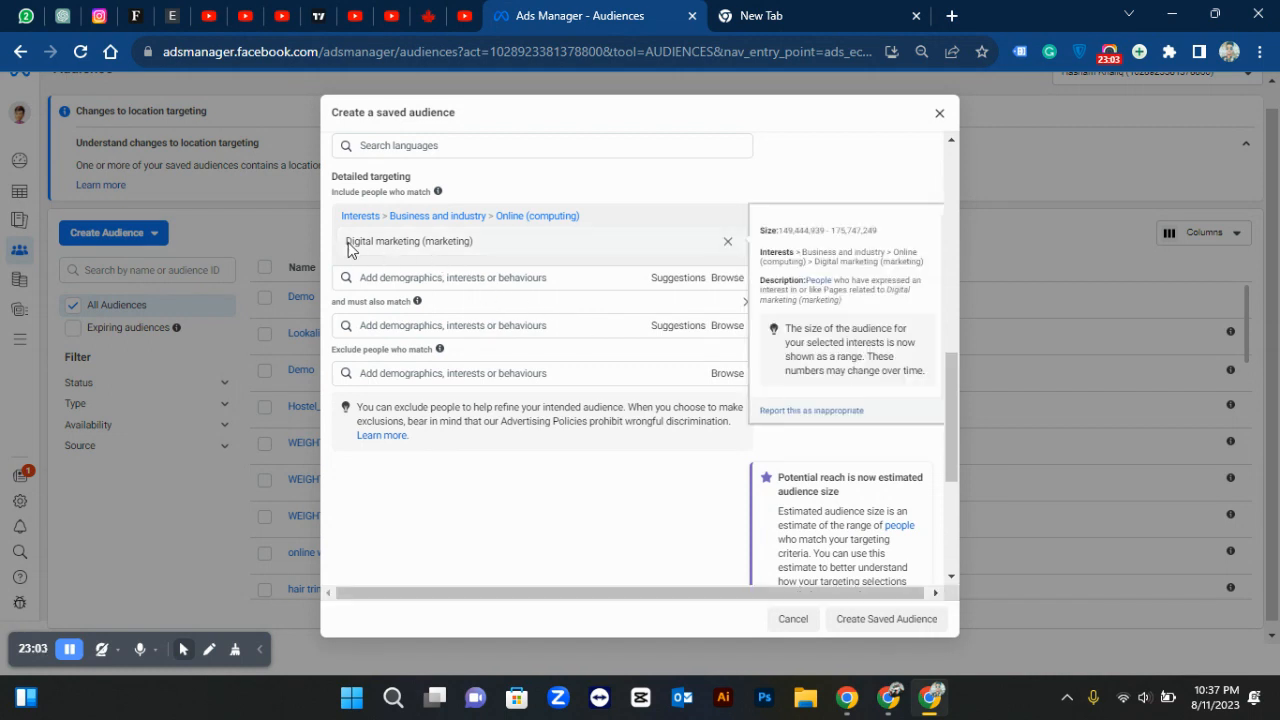
{"action": "left_click", "coordinate": [391, 326]}
{"action": "type", "text": "course"}
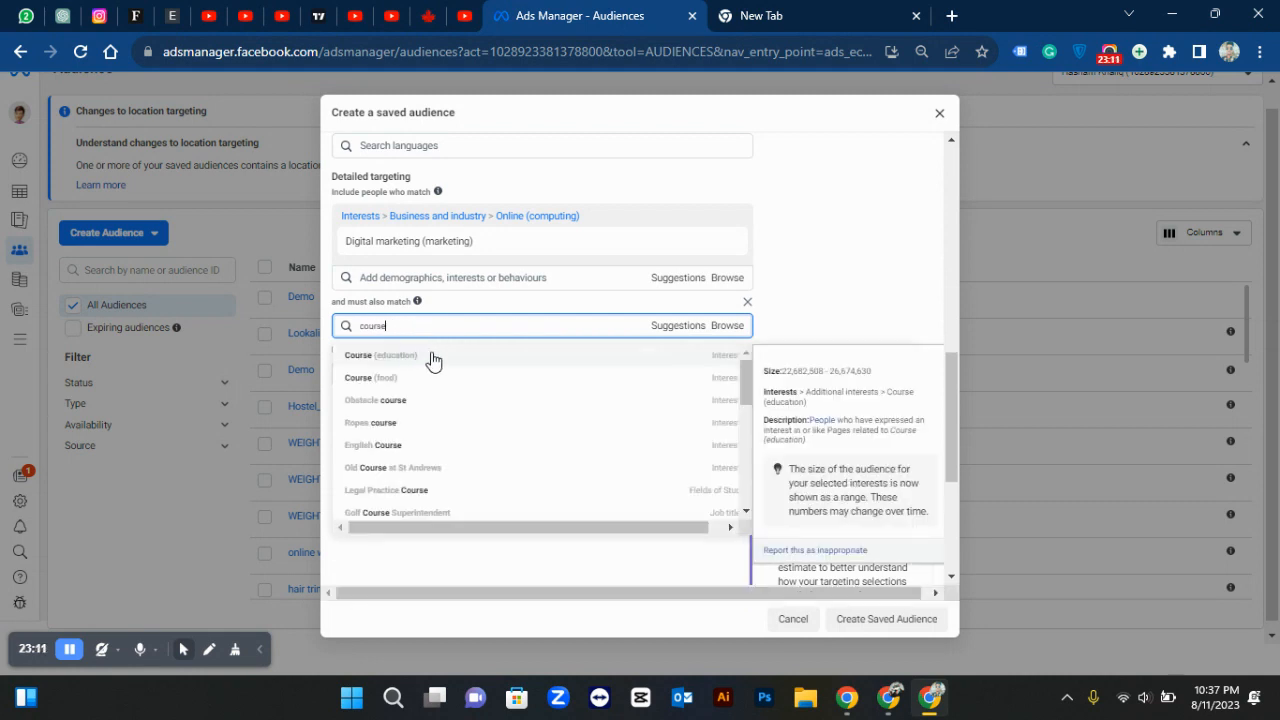
{"action": "left_click", "coordinate": [432, 358]}
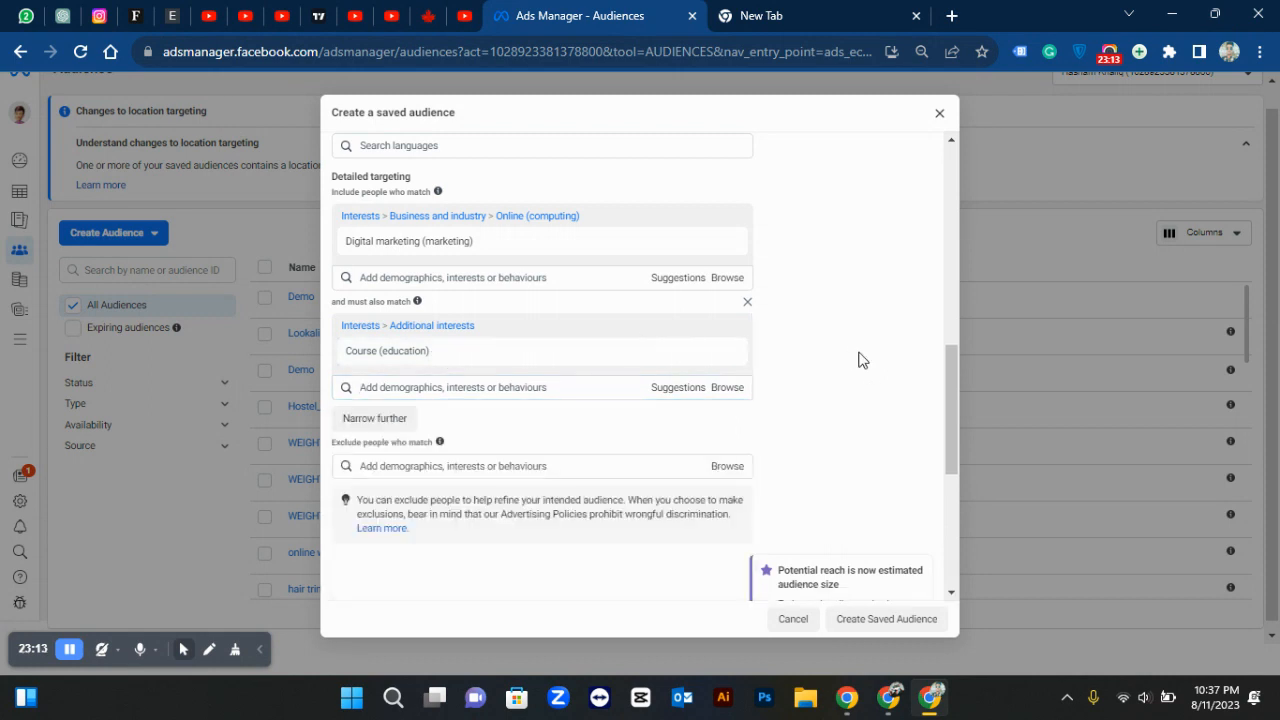
Check the estimated audience size for the digital marketing audience narrowed by Course (education), and read how the number is estimated.
{"action": "scroll", "coordinate": [857, 360], "scroll_direction": "down", "scroll_amount": 1}
{"action": "scroll", "coordinate": [857, 358], "scroll_direction": "up", "scroll_amount": 3}
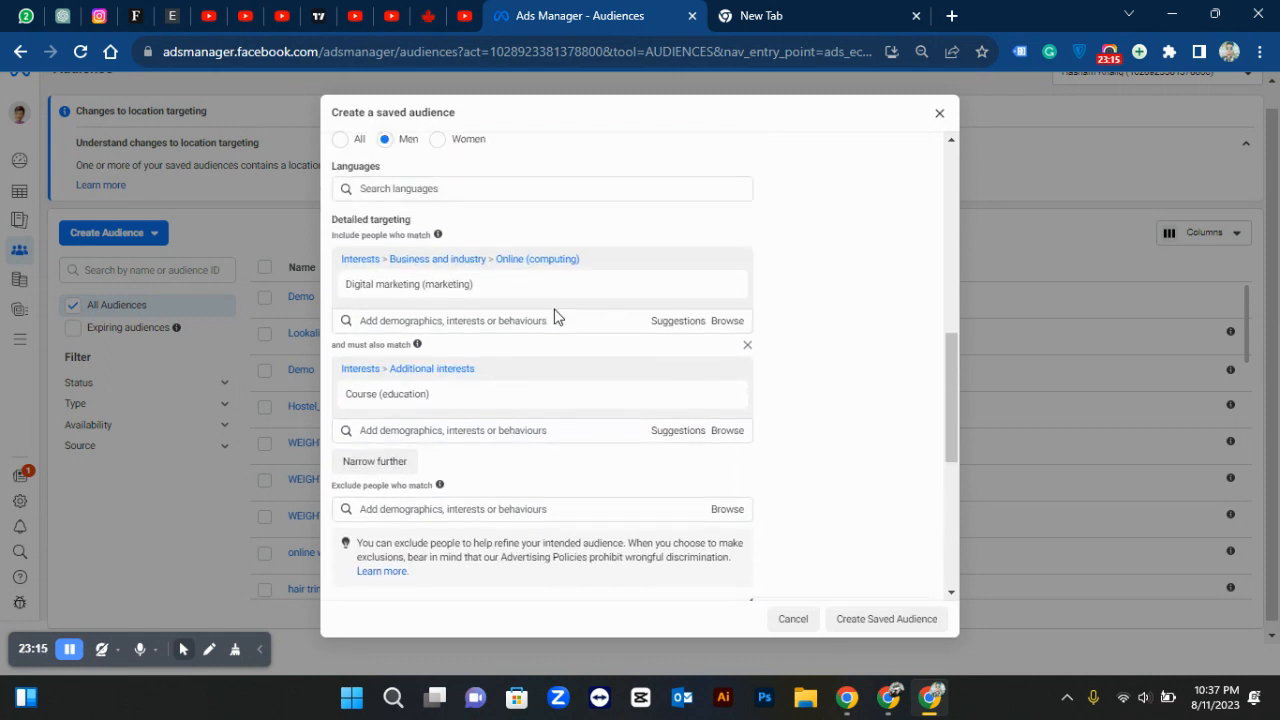
{"action": "scroll", "coordinate": [797, 331], "scroll_direction": "down", "scroll_amount": 3}
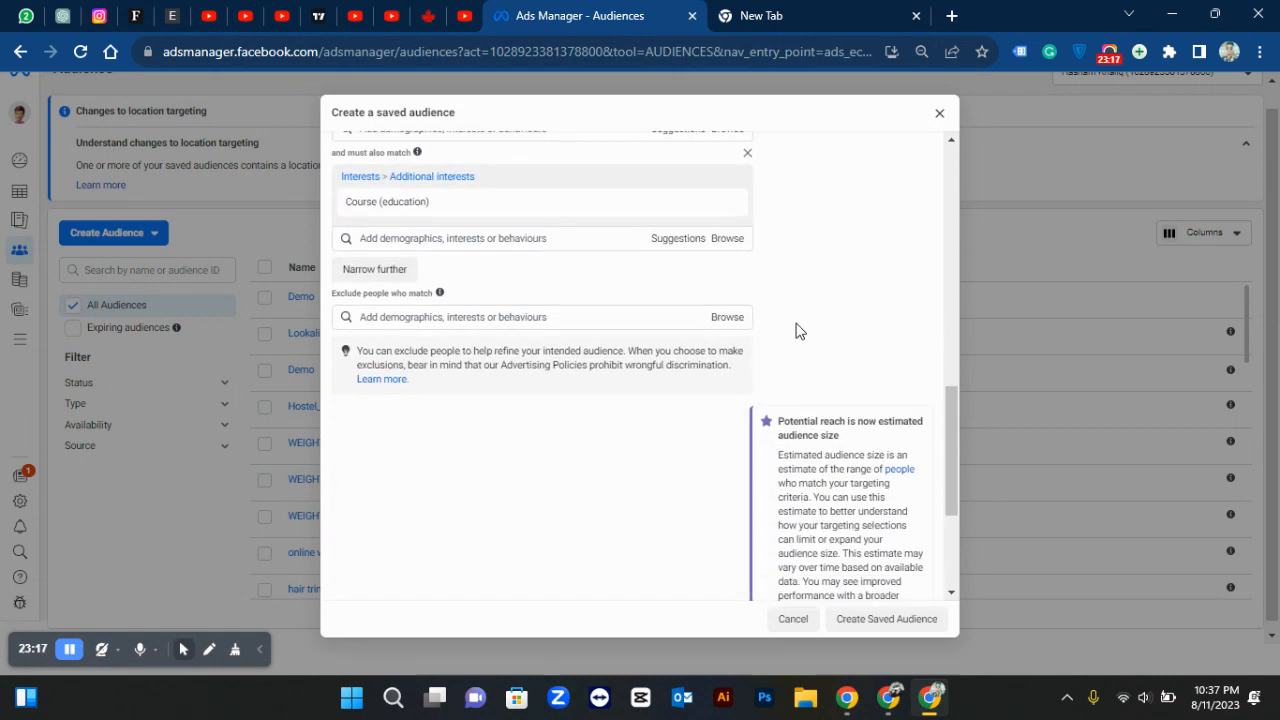
{"action": "scroll", "coordinate": [797, 331], "scroll_direction": "down", "scroll_amount": 2}
{"action": "scroll", "coordinate": [797, 331], "scroll_direction": "up", "scroll_amount": 2}
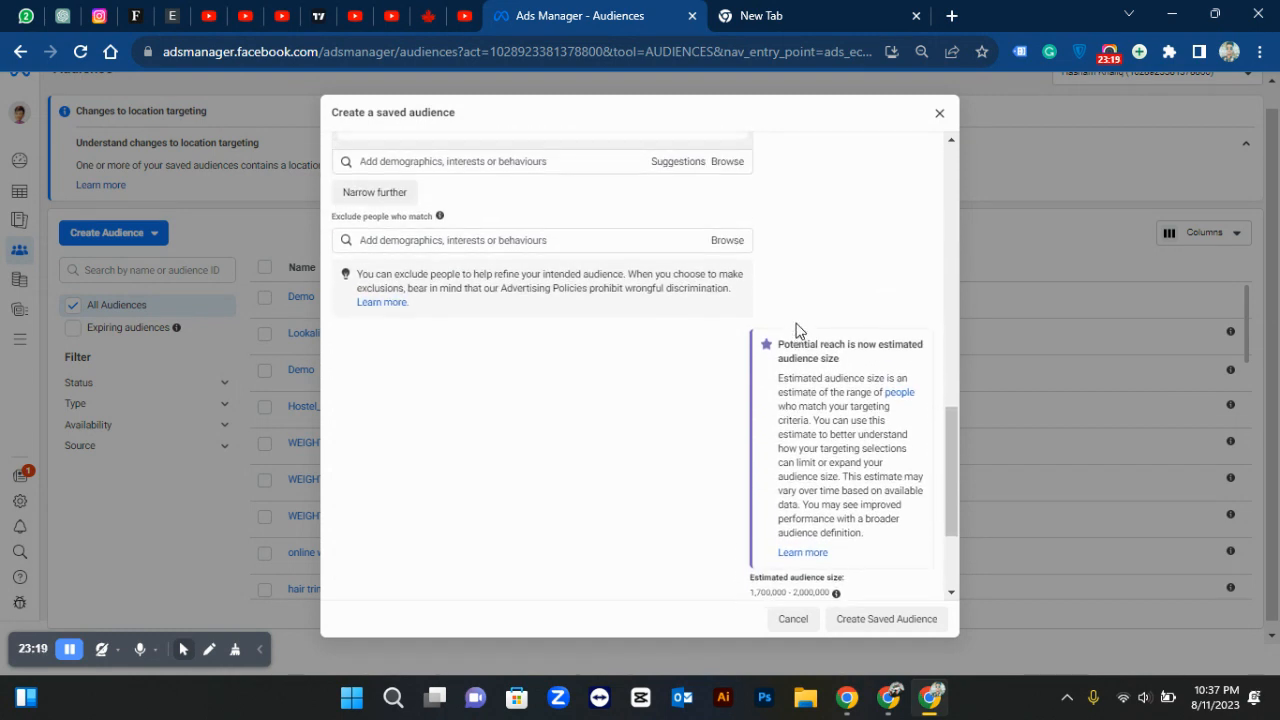
{"action": "scroll", "coordinate": [797, 331], "scroll_direction": "down", "scroll_amount": 1}
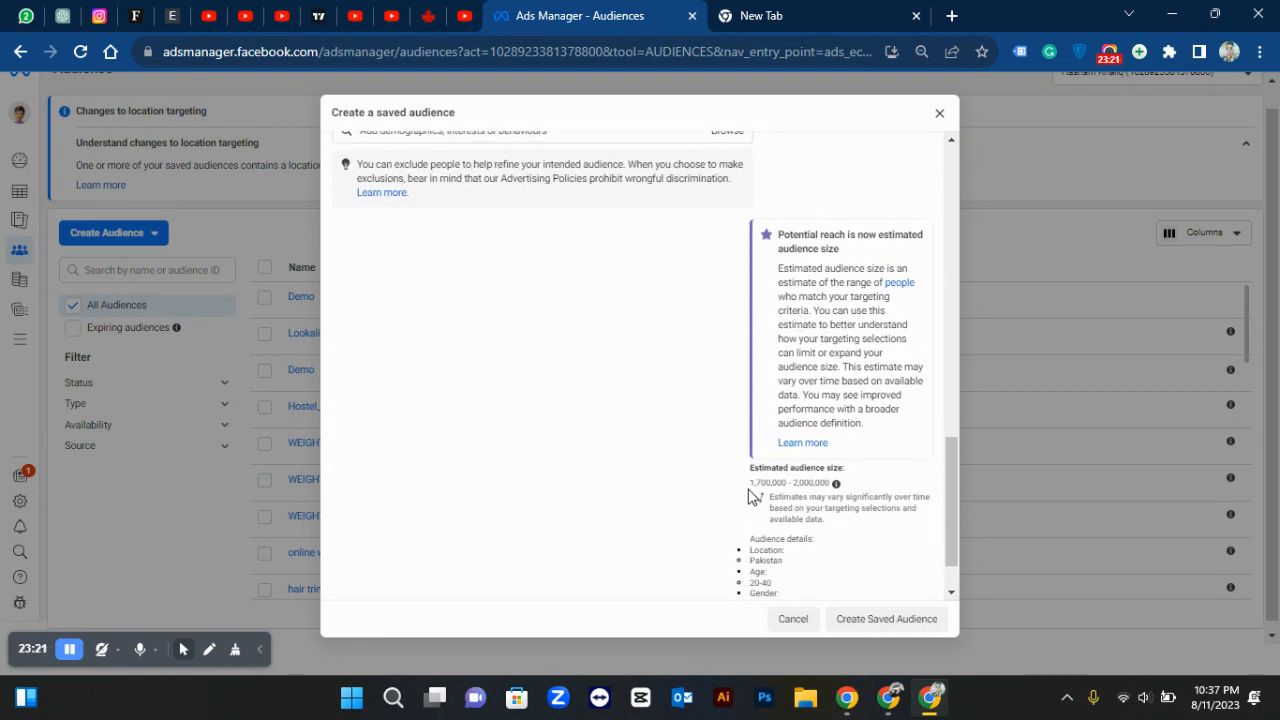
{"action": "left_click_drag", "start_coordinate": [750, 487], "coordinate": [829, 486]}
{"action": "mouse_move", "coordinate": [828, 487]}
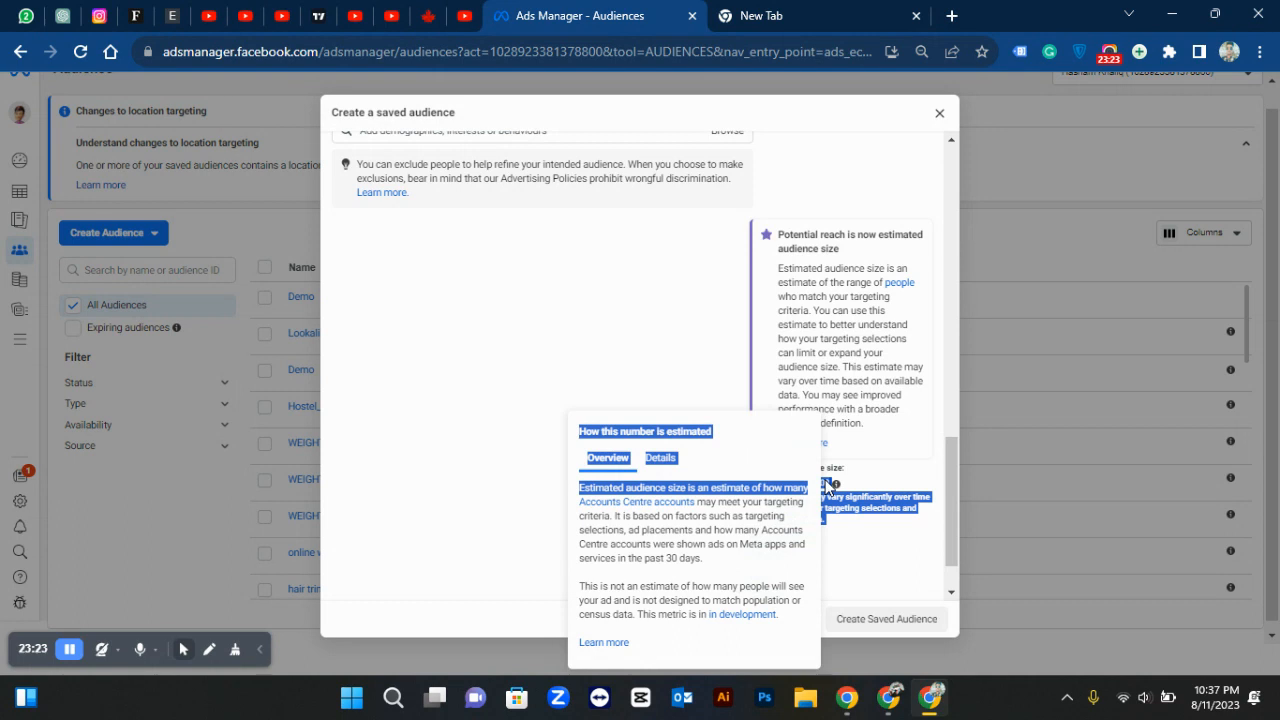
{"action": "left_click", "coordinate": [826, 488]}
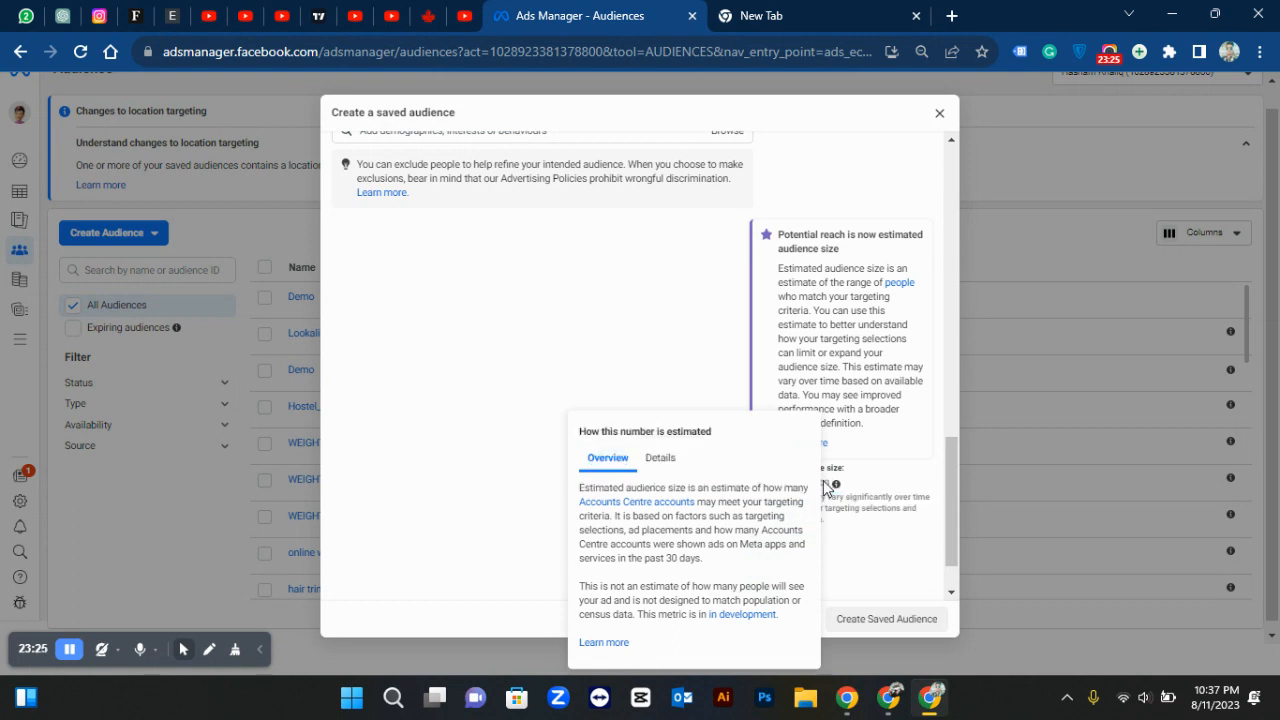
Review the audience's location, age, gender and detailed targeting, and examine the details of the Digital marketing and Course (education) interests.
{"action": "scroll", "coordinate": [793, 378], "scroll_direction": "up", "scroll_amount": 6}
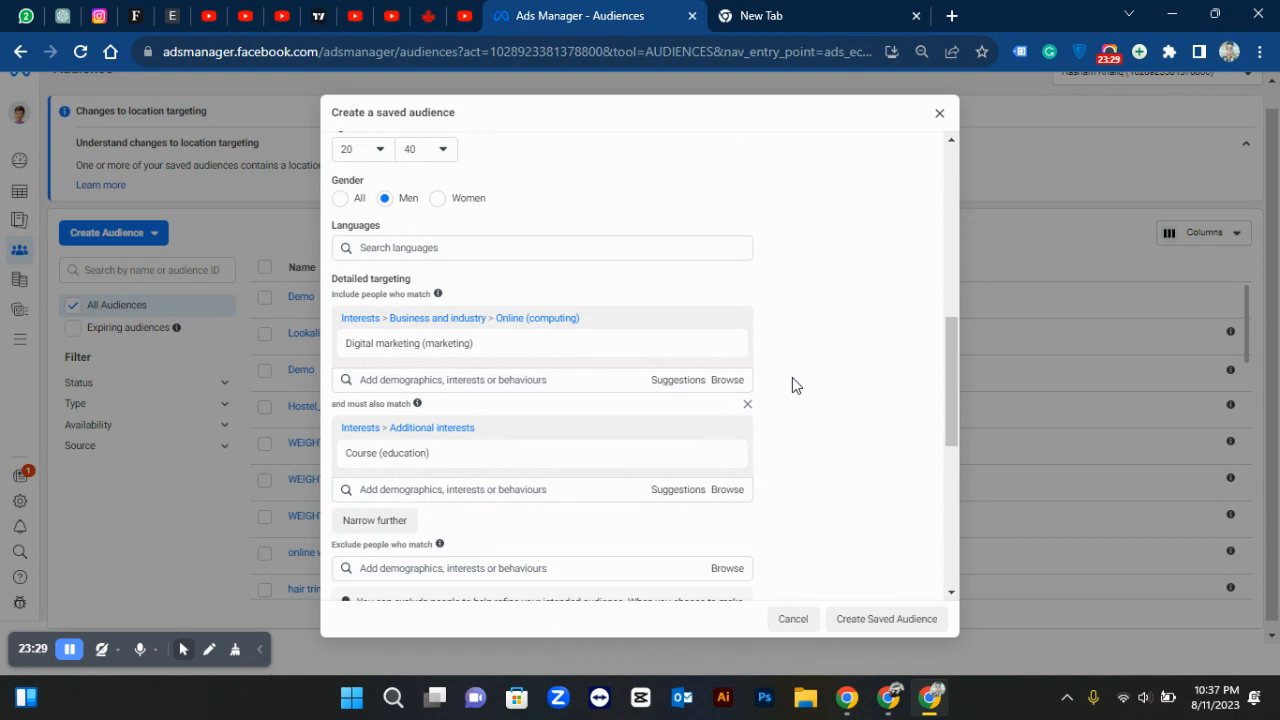
{"action": "scroll", "coordinate": [793, 380], "scroll_direction": "down", "scroll_amount": 1}
{"action": "scroll", "coordinate": [792, 377], "scroll_direction": "up", "scroll_amount": 2}
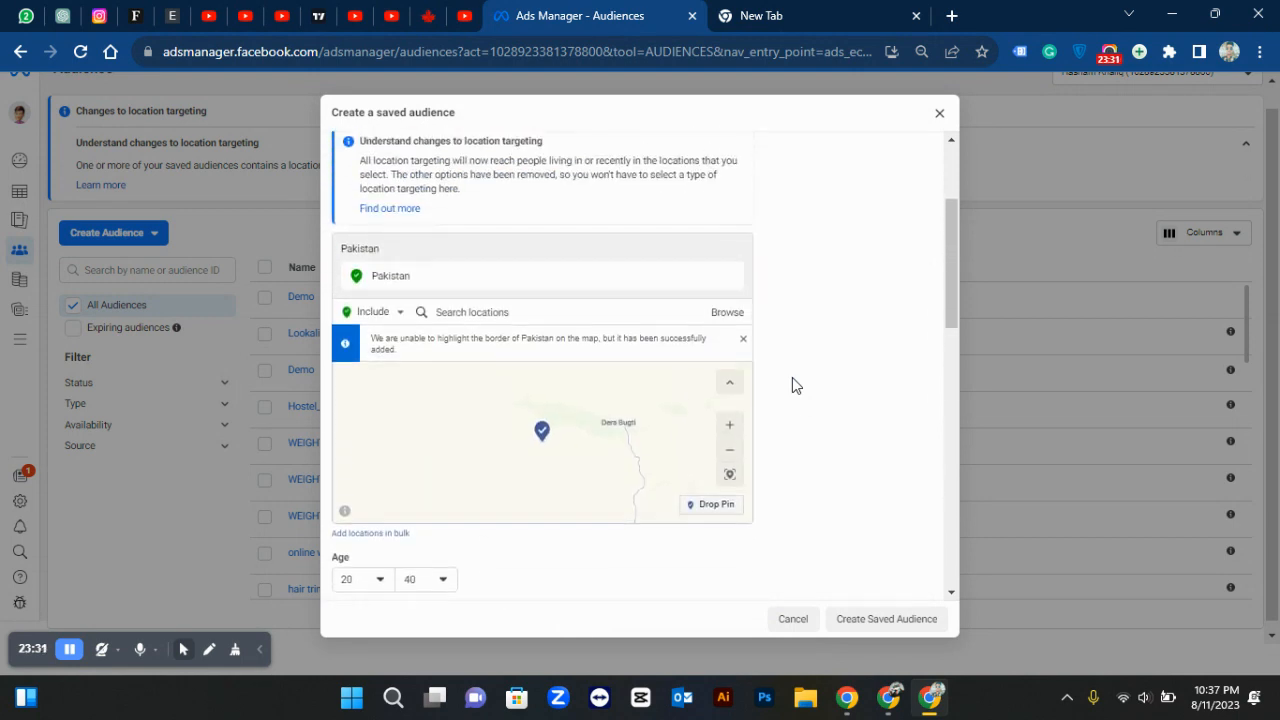
{"action": "scroll", "coordinate": [792, 377], "scroll_direction": "down", "scroll_amount": 5}
{"action": "scroll", "coordinate": [792, 377], "scroll_direction": "down", "scroll_amount": 2}
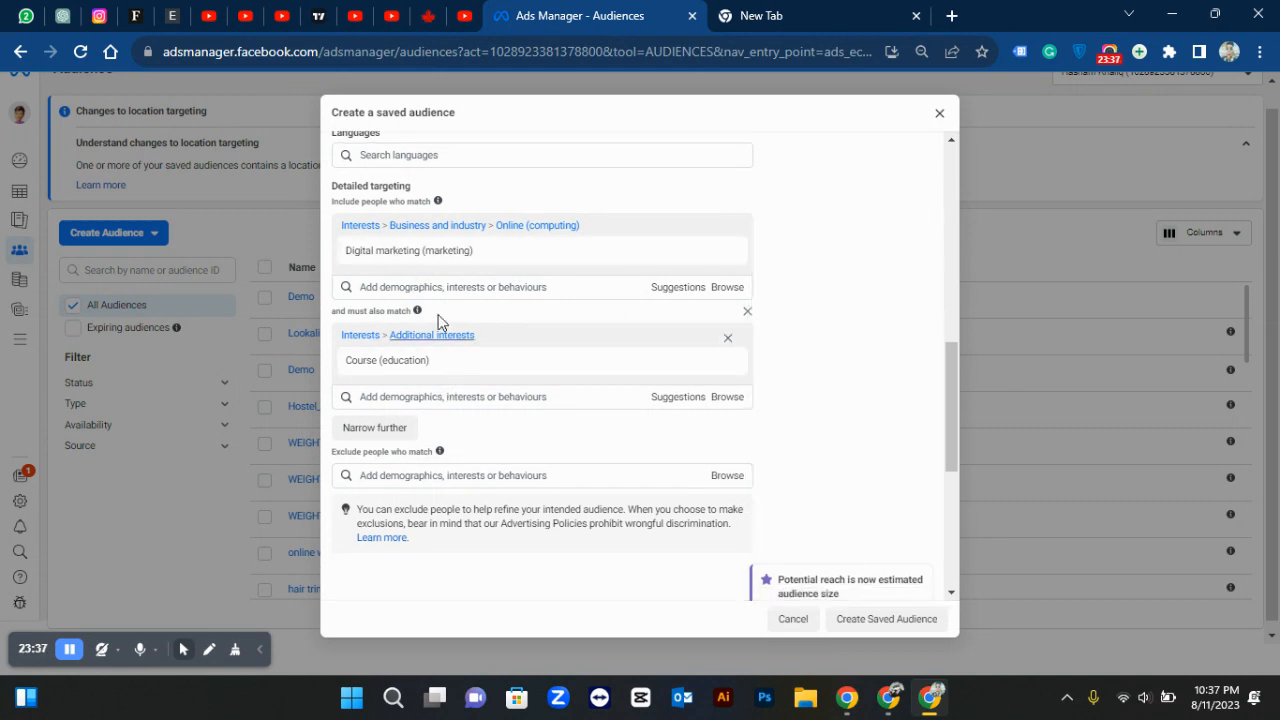
{"action": "mouse_move", "coordinate": [360, 257]}
{"action": "mouse_move", "coordinate": [588, 372]}
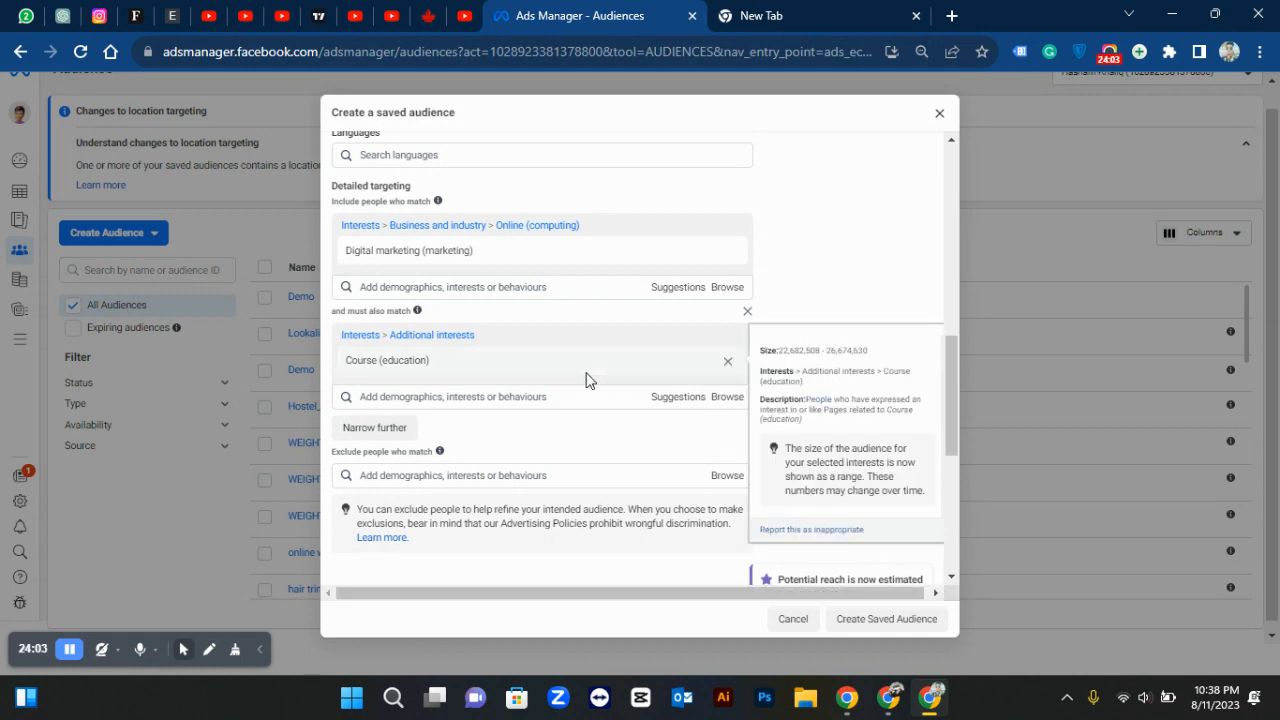
Remove the Course (education) and Digital marketing interests, and include people interested in Clothing (clothing) instead.
{"action": "left_click", "coordinate": [726, 363]}
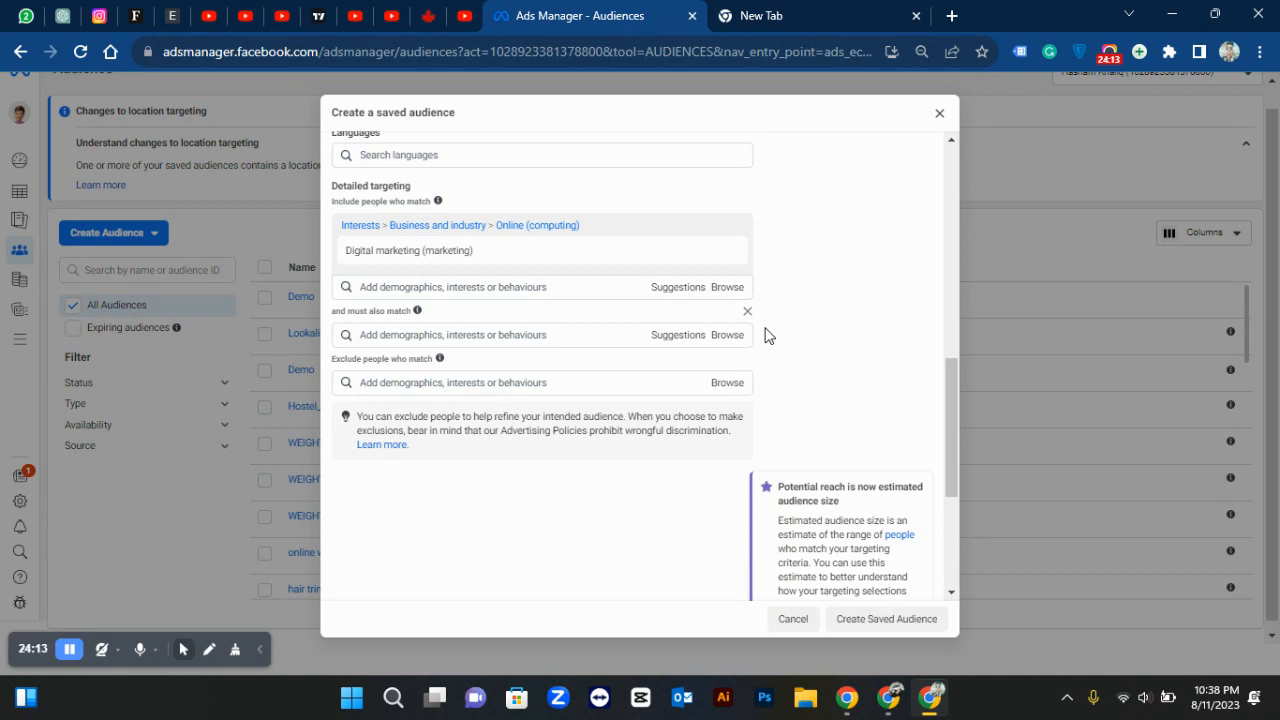
{"action": "left_click", "coordinate": [732, 251]}
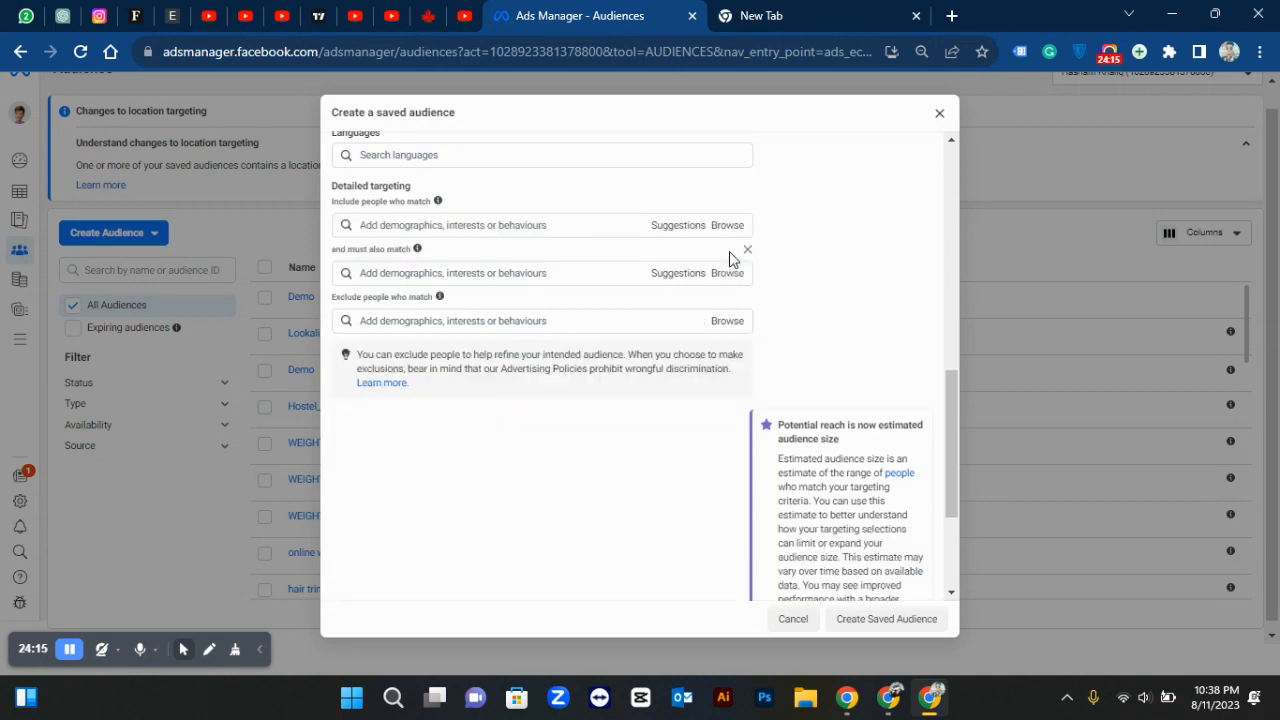
{"action": "left_click", "coordinate": [549, 225]}
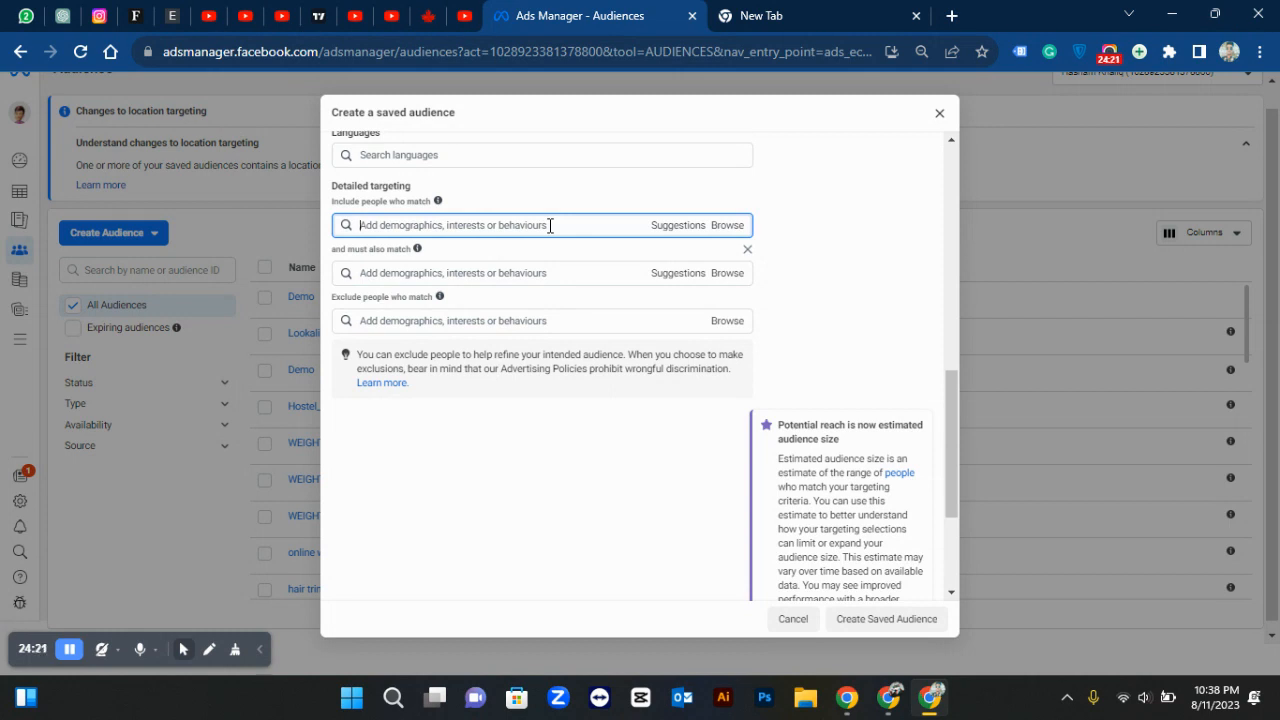
{"action": "type", "text": "clothing"}
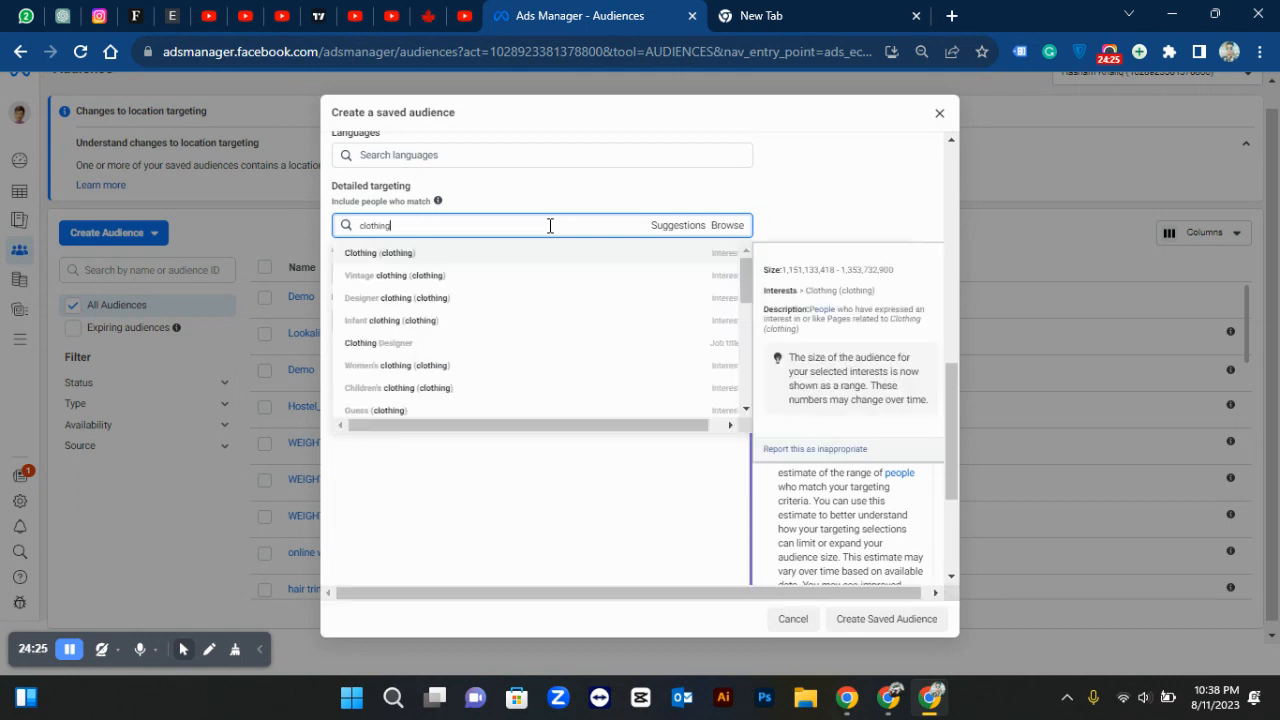
{"action": "left_click", "coordinate": [476, 262]}
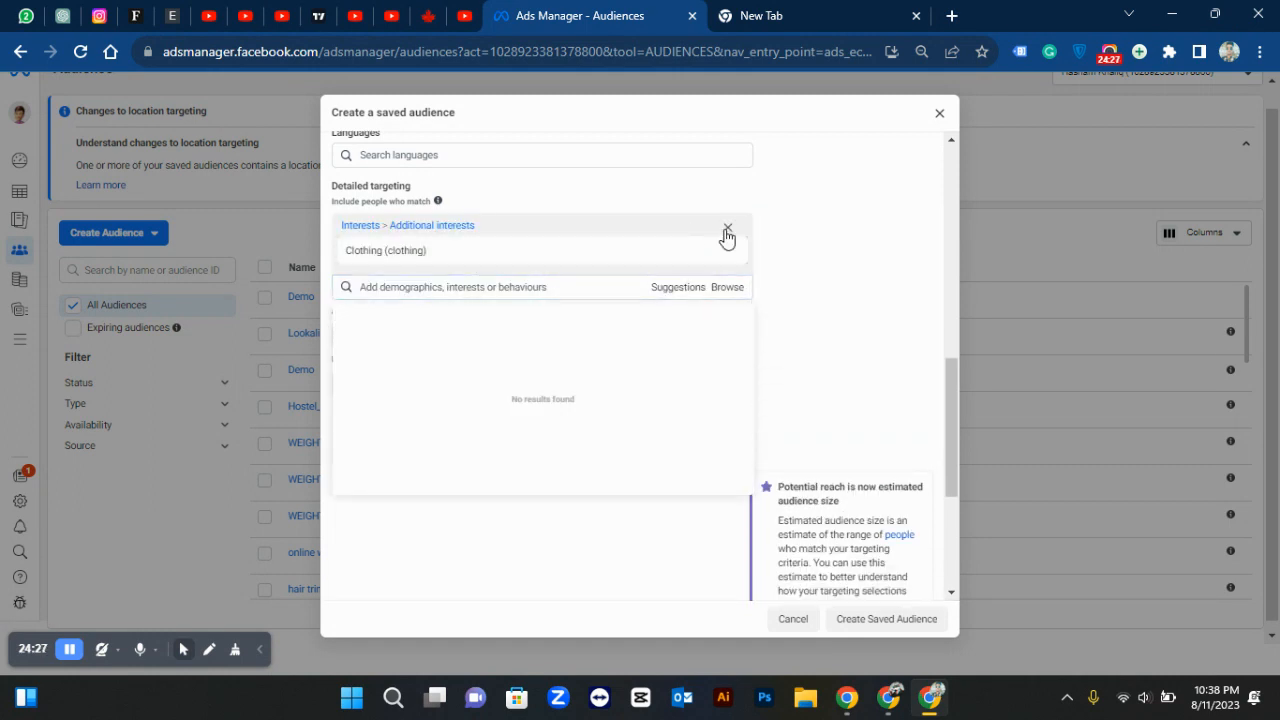
{"action": "left_click", "coordinate": [801, 258]}
Keep the gender set to Men and check the estimated size of the audience interested in clothing.
{"action": "scroll", "coordinate": [766, 237], "scroll_direction": "up", "scroll_amount": 2}
{"action": "left_click", "coordinate": [388, 229]}
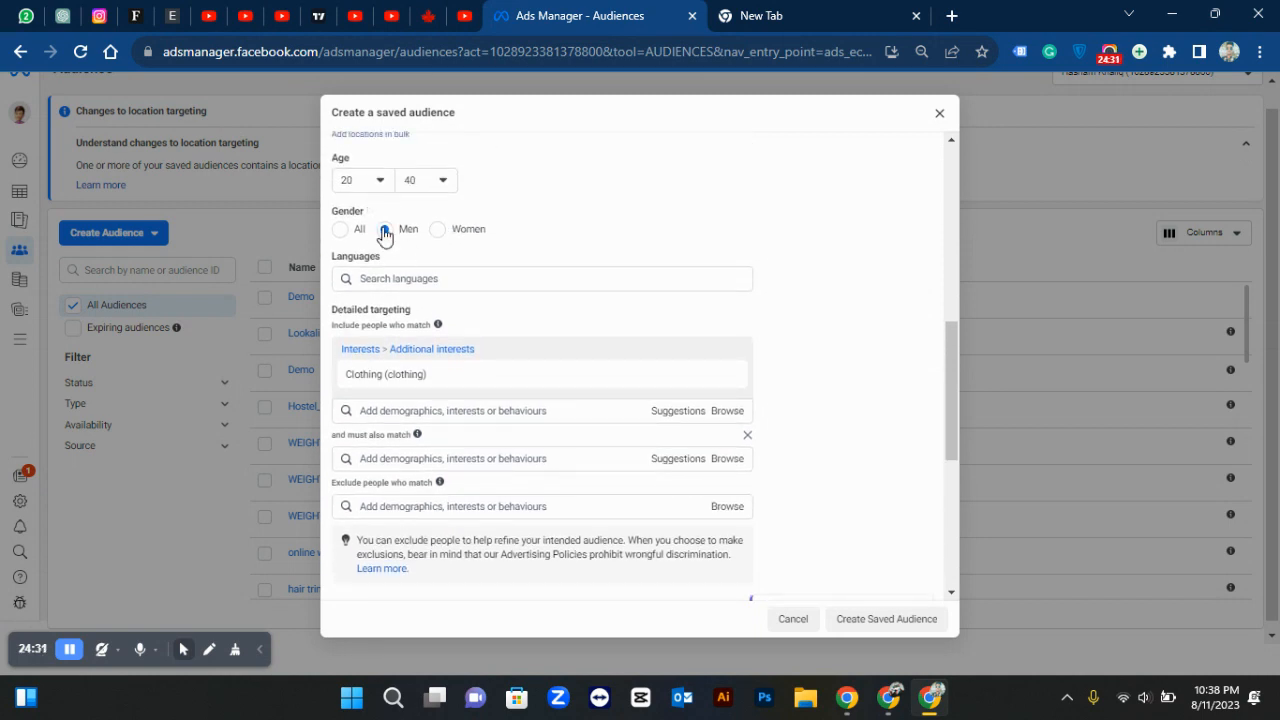
{"action": "scroll", "coordinate": [620, 274], "scroll_direction": "down", "scroll_amount": 2}
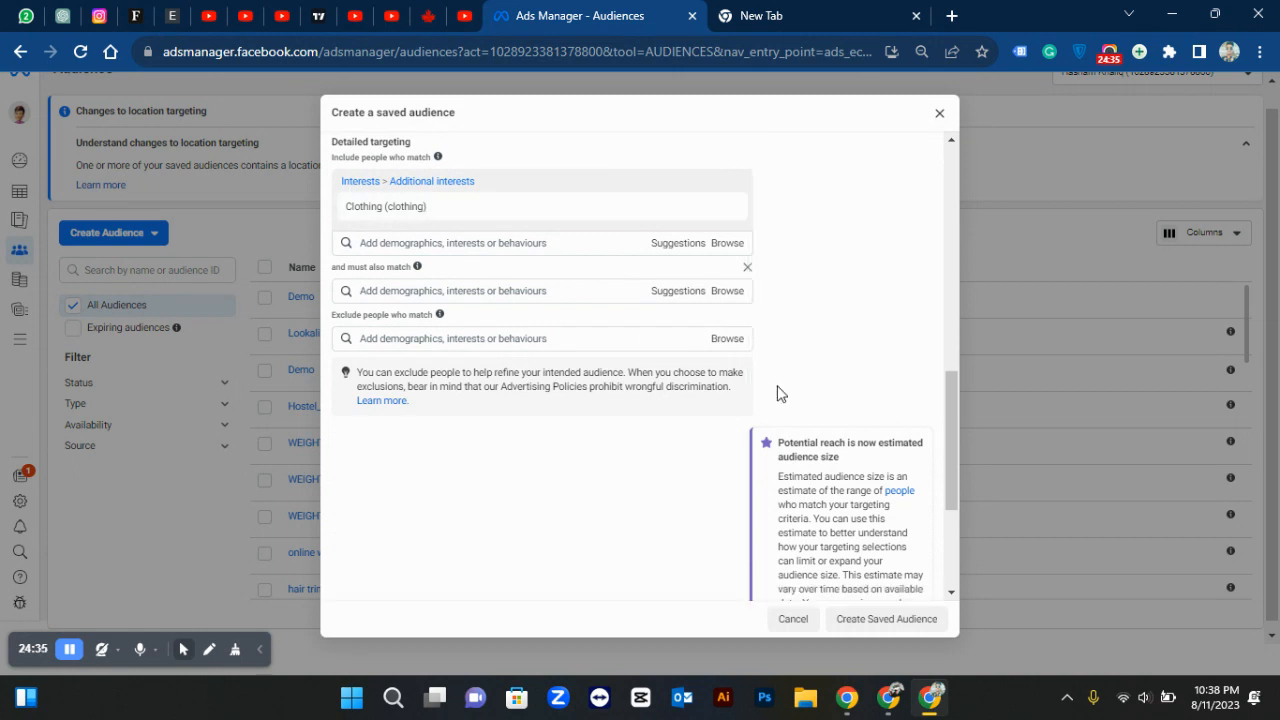
{"action": "scroll", "coordinate": [781, 393], "scroll_direction": "down", "scroll_amount": 1}
{"action": "scroll", "coordinate": [781, 393], "scroll_direction": "down", "scroll_amount": 3}
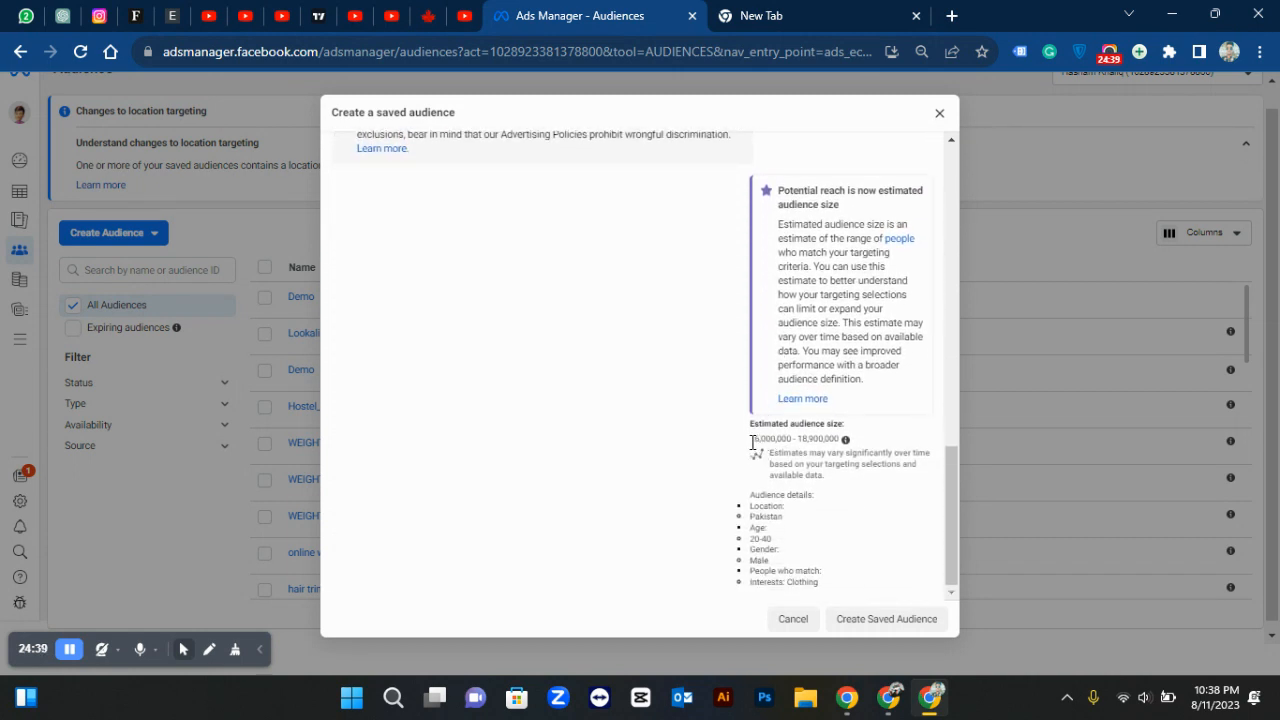
{"action": "left_click_drag", "start_coordinate": [751, 440], "coordinate": [803, 440]}
{"action": "left_click", "coordinate": [791, 439]}
Narrow the clothing audience with an "and must also match" interest of Online shopping (retail), searching for "online shopping".
{"action": "scroll", "coordinate": [790, 439], "scroll_direction": "up", "scroll_amount": 1}
{"action": "scroll", "coordinate": [790, 439], "scroll_direction": "up", "scroll_amount": 3}
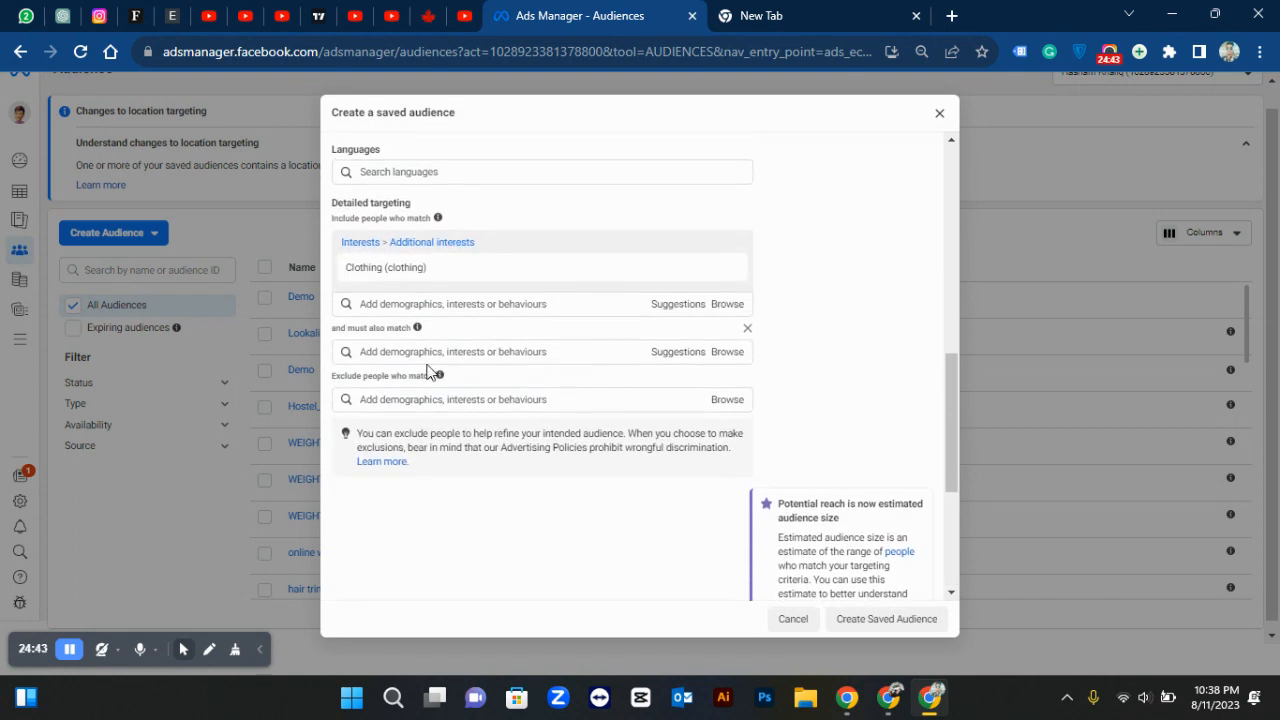
{"action": "left_click_drag", "start_coordinate": [331, 331], "coordinate": [410, 331]}
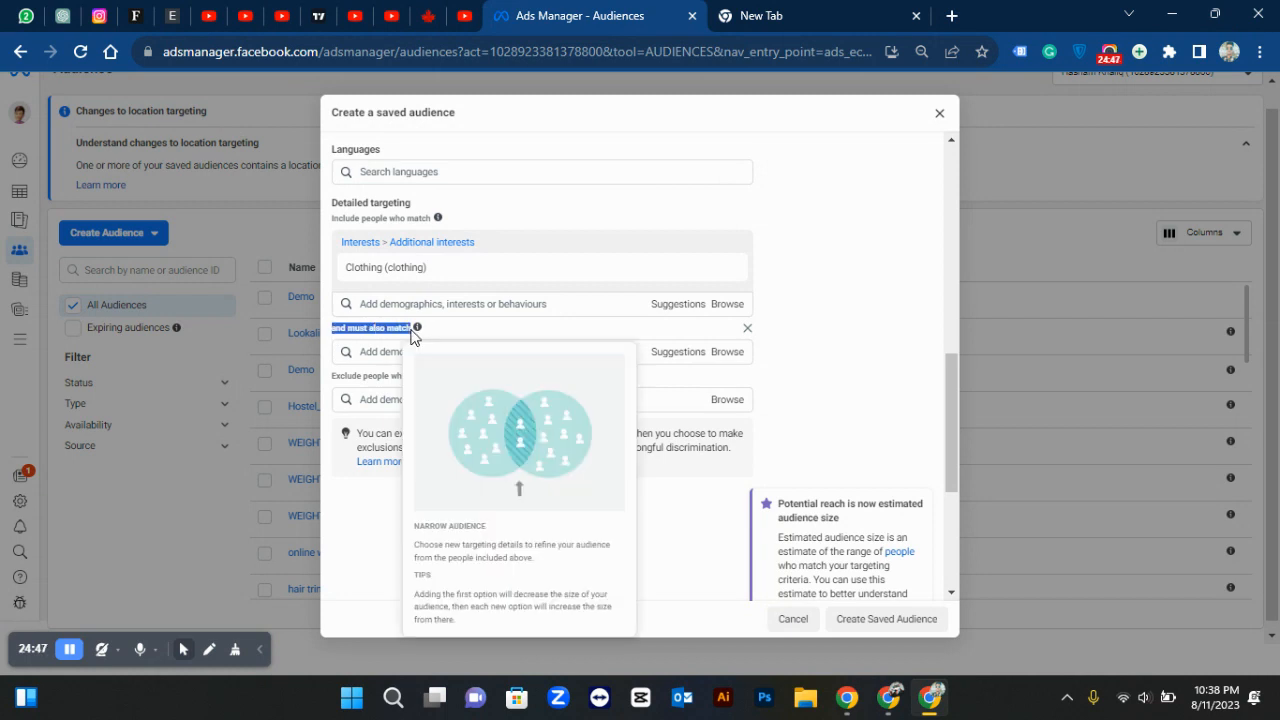
{"action": "left_click", "coordinate": [412, 330]}
{"action": "left_click", "coordinate": [394, 357]}
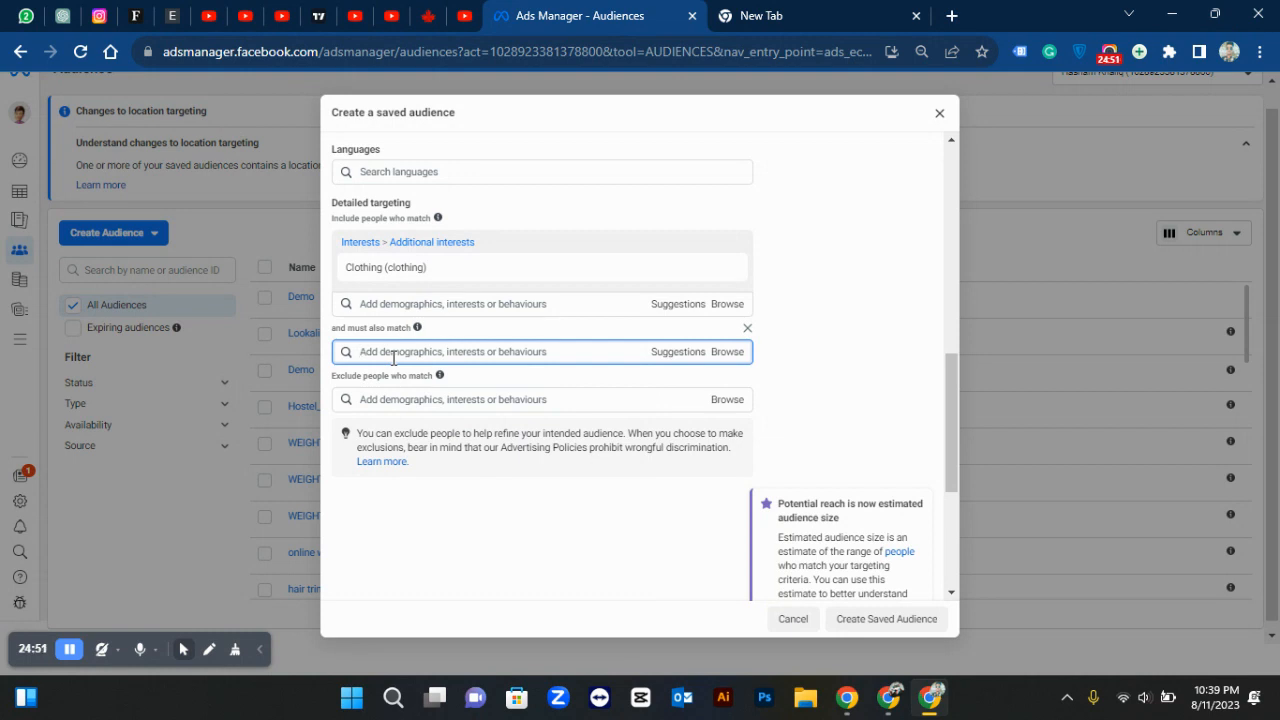
{"action": "type", "text": "online"}
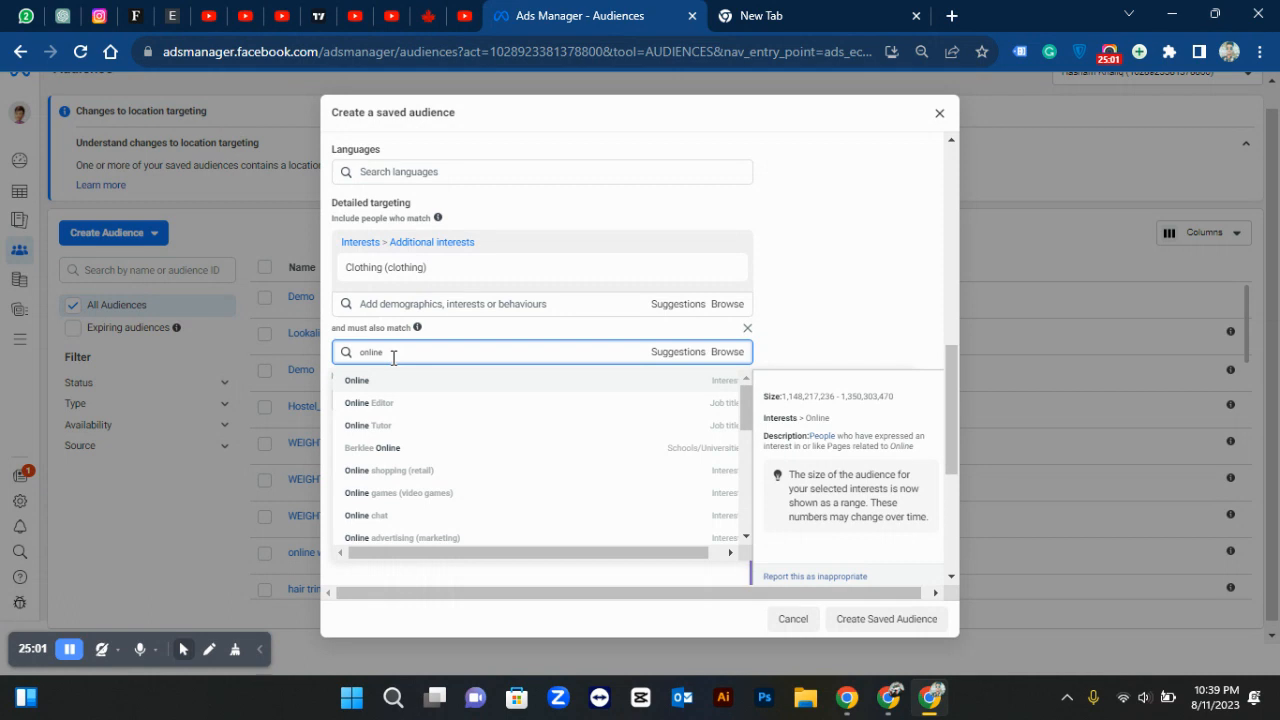
{"action": "type", "text": "shoppi"}
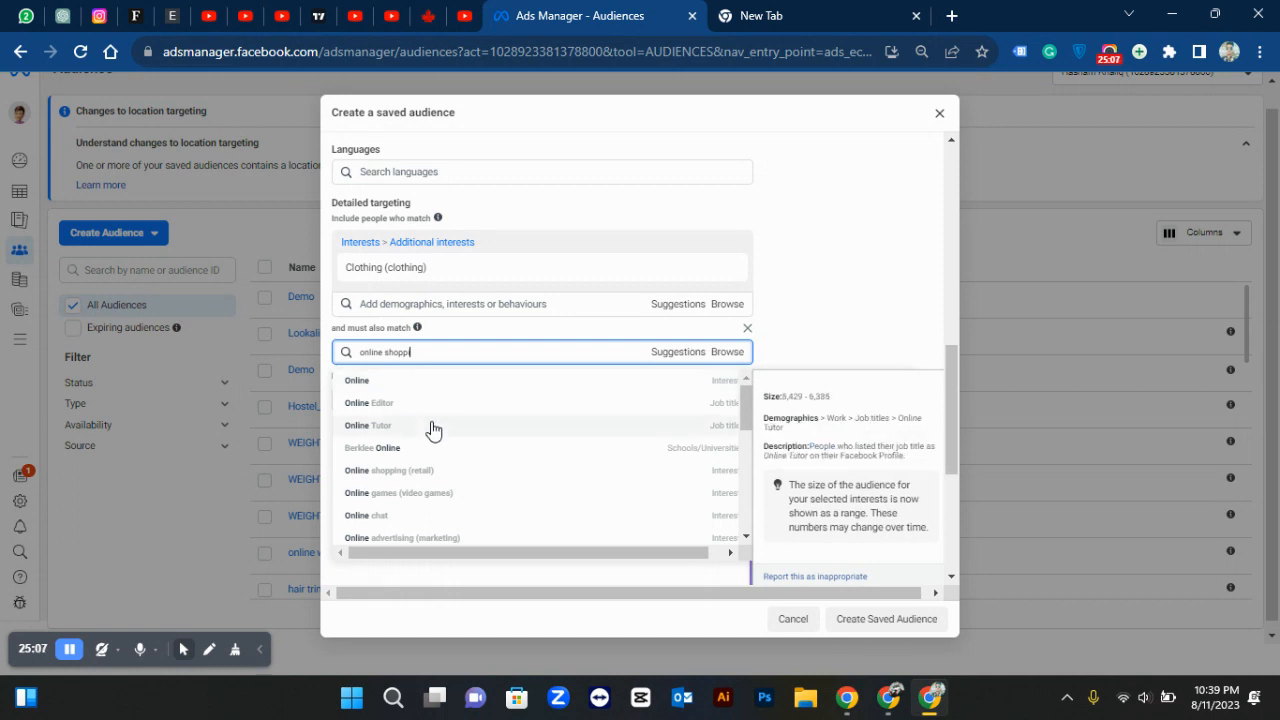
{"action": "scroll", "coordinate": [445, 445], "scroll_direction": "down", "scroll_amount": 1}
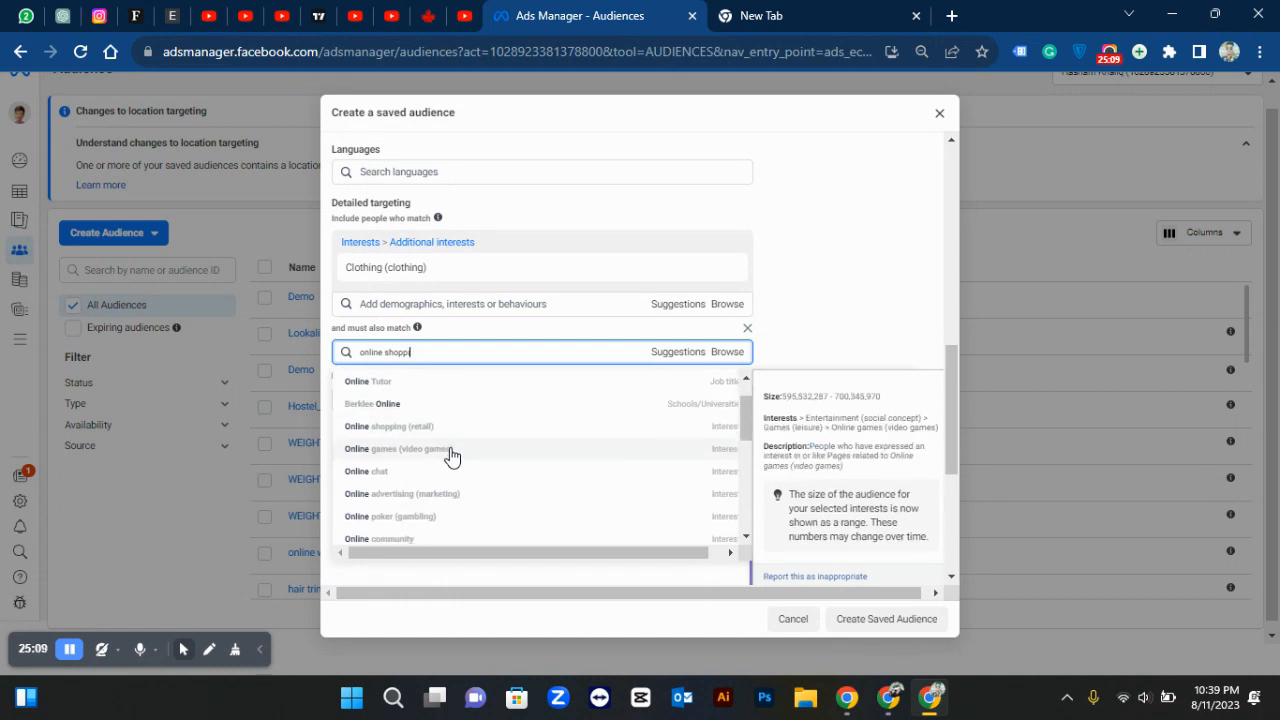
{"action": "scroll", "coordinate": [452, 456], "scroll_direction": "up", "scroll_amount": 1}
{"action": "type", "text": "ng"}
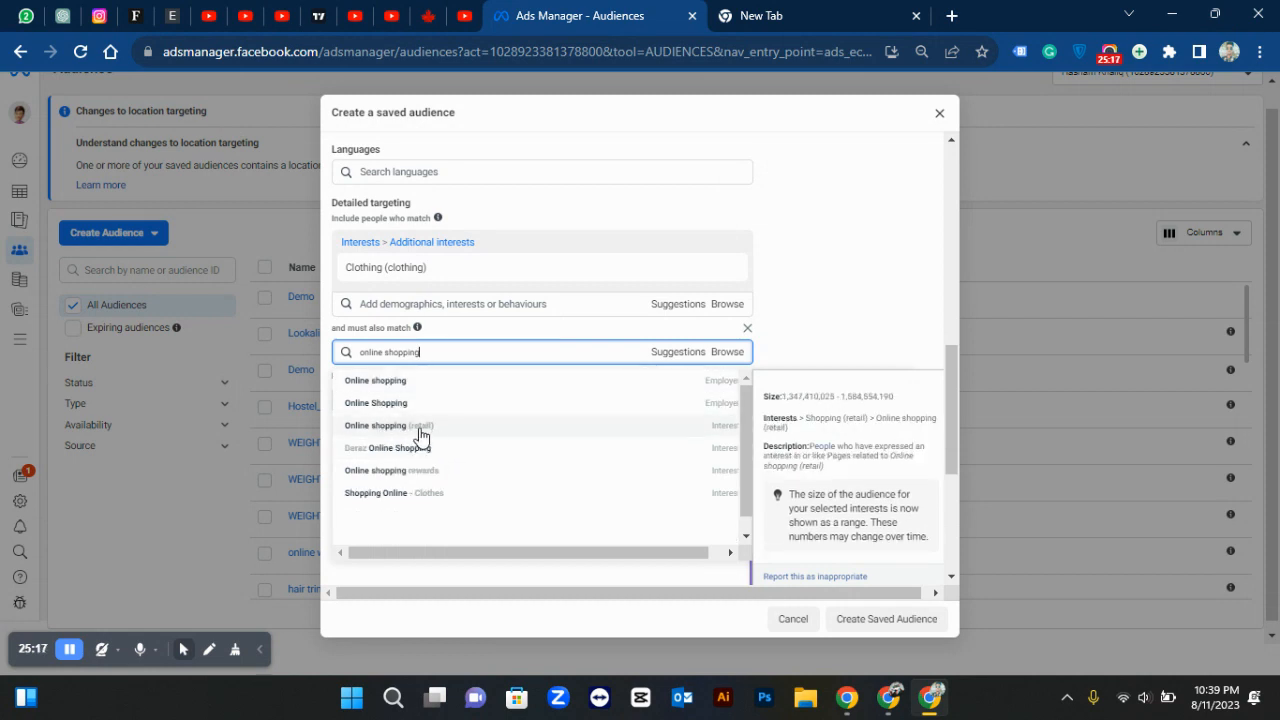
{"action": "left_click", "coordinate": [420, 430]}
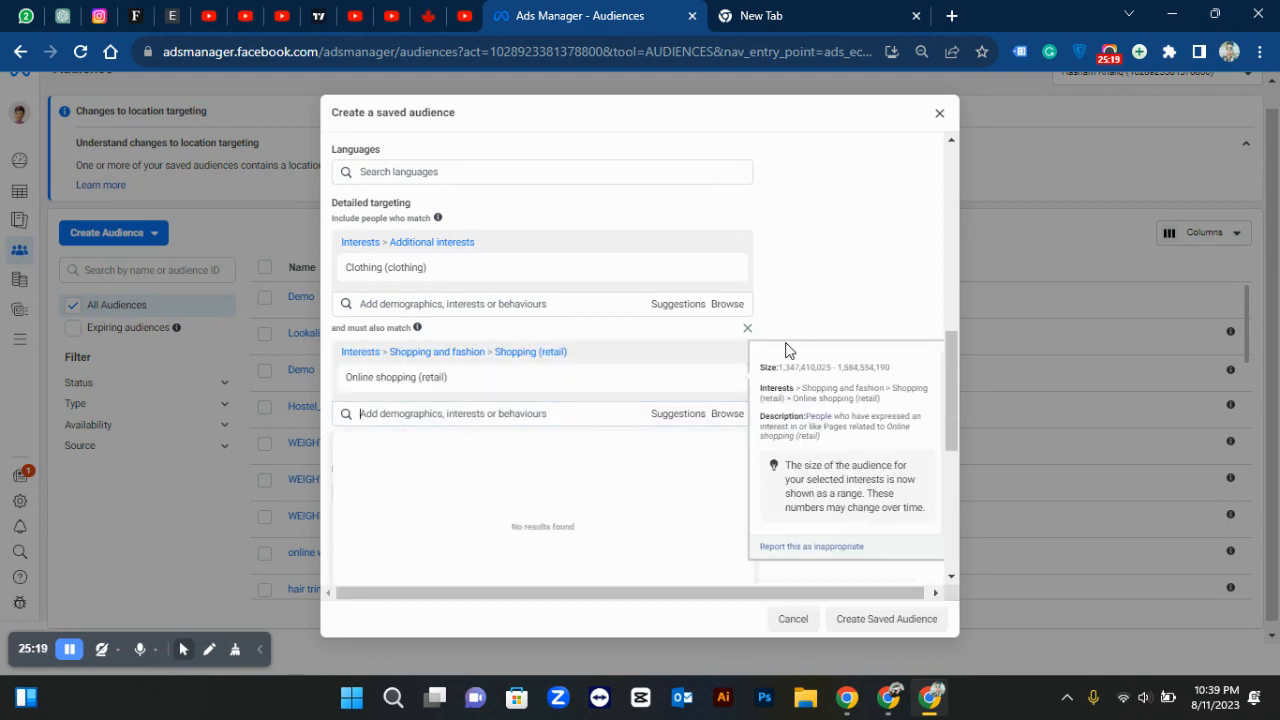
Check the estimated size of the clothing audience narrowed by online shopping, and review the explanation of the narrowing condition.
{"action": "scroll", "coordinate": [786, 350], "scroll_direction": "down", "scroll_amount": 5}
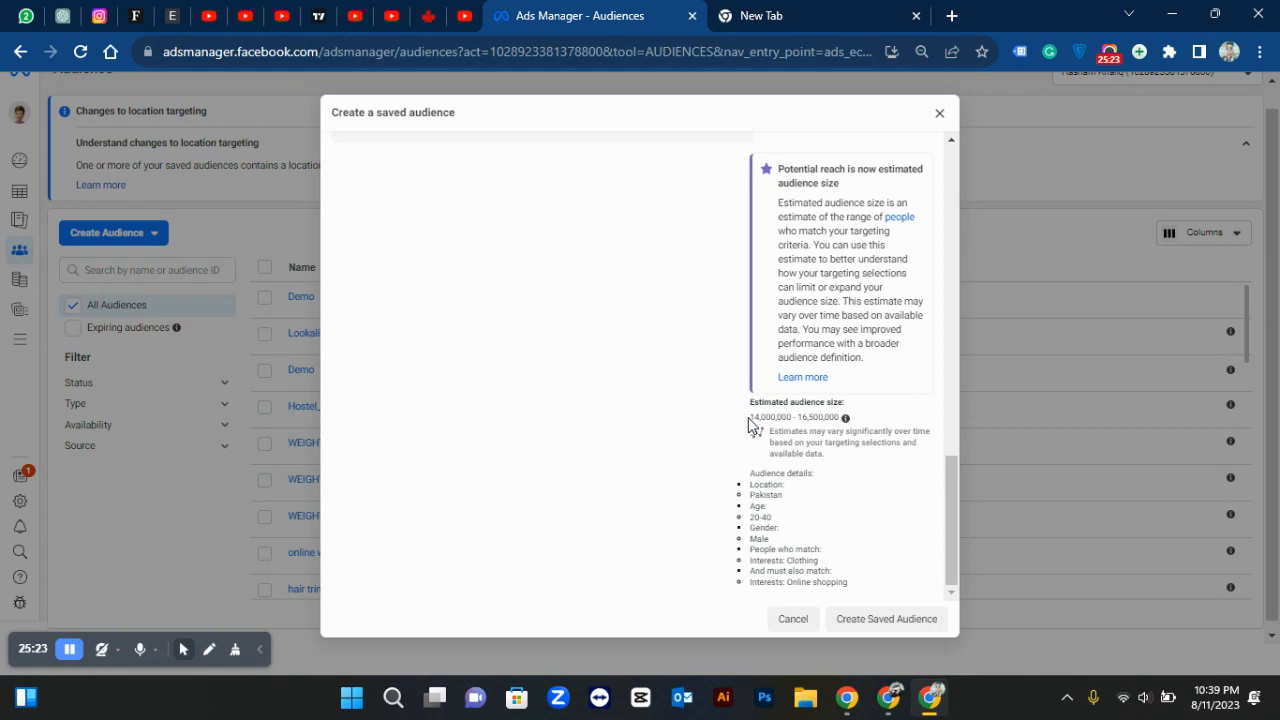
{"action": "left_click_drag", "start_coordinate": [745, 417], "coordinate": [784, 417]}
{"action": "scroll", "coordinate": [784, 417], "scroll_direction": "up", "scroll_amount": 3}
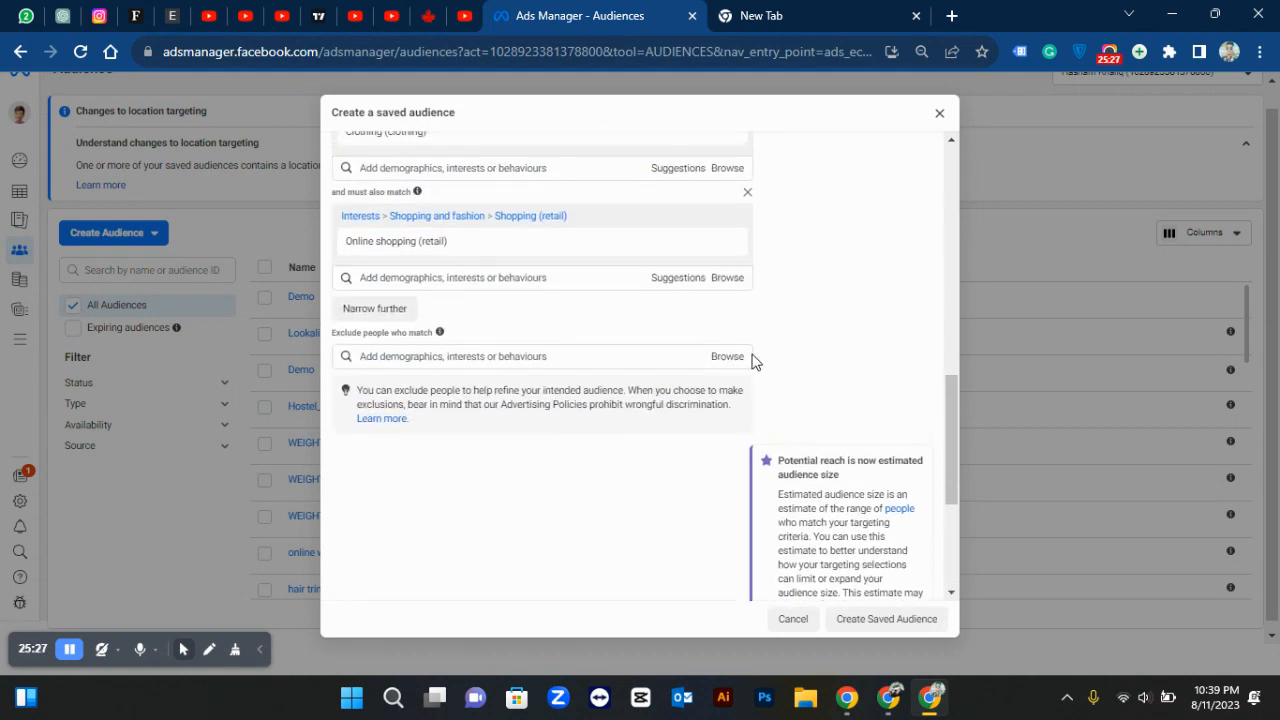
{"action": "scroll", "coordinate": [754, 360], "scroll_direction": "up", "scroll_amount": 2}
{"action": "mouse_move", "coordinate": [422, 245]}
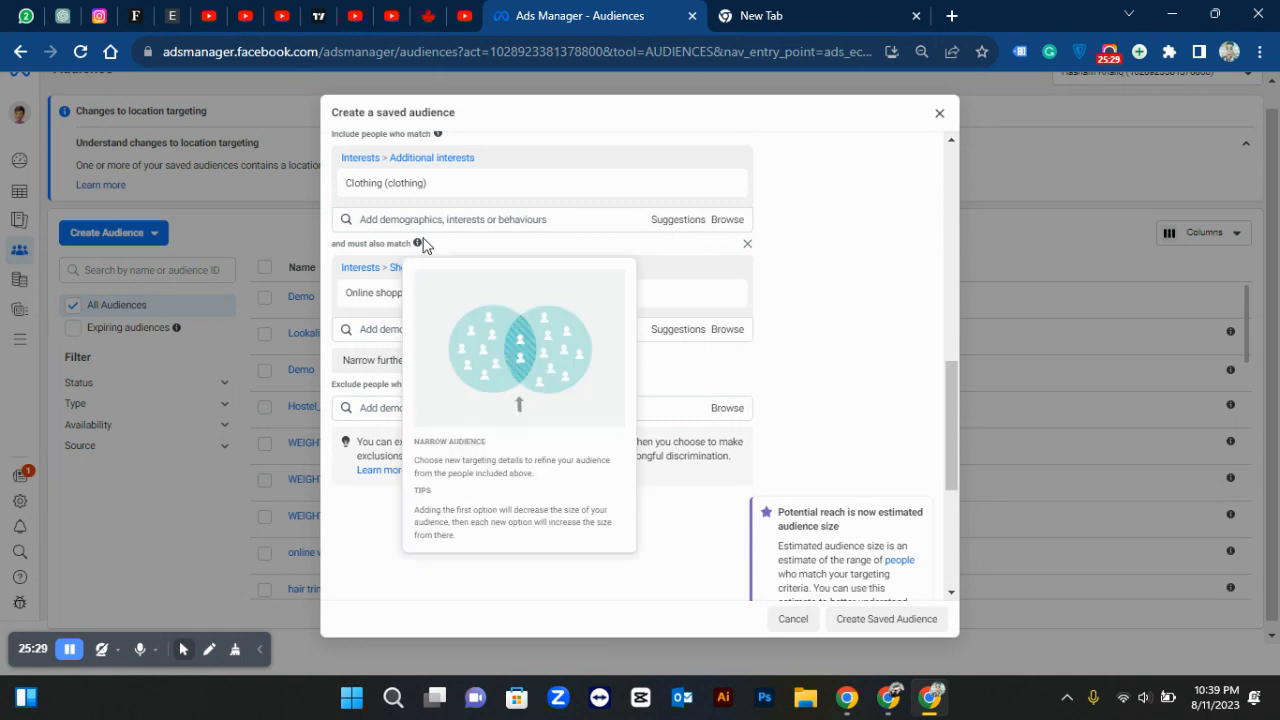
{"action": "scroll", "coordinate": [422, 245], "scroll_direction": "up", "scroll_amount": 2}
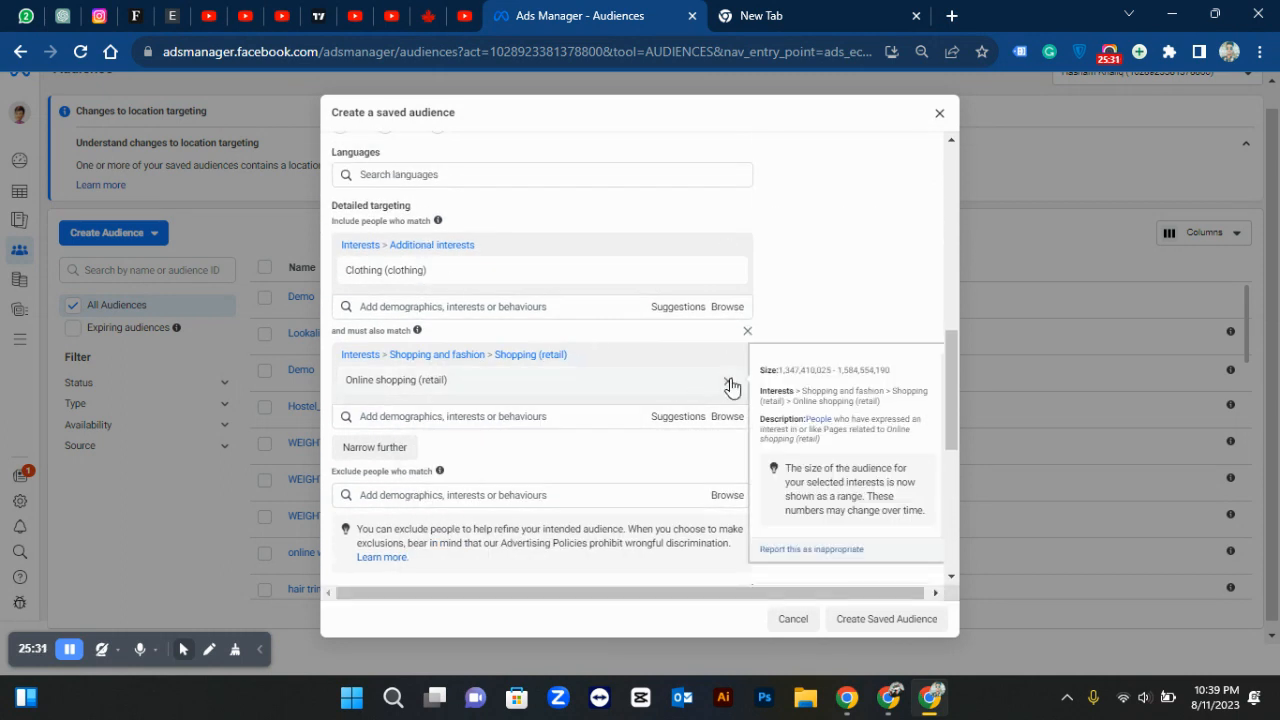
Search for "mens clothing" and replace the included Clothing (clothing) interest with Men's clothing (apparel).
{"action": "left_click", "coordinate": [393, 308]}
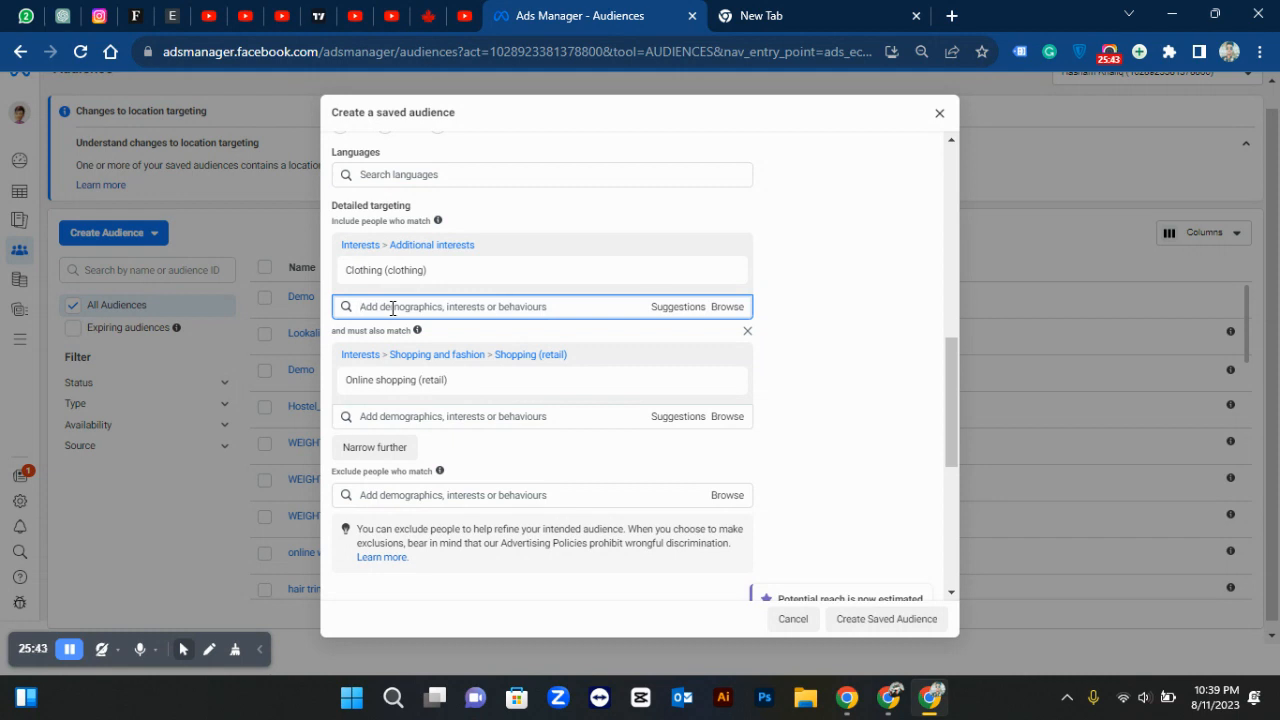
{"action": "type", "text": "mens"}
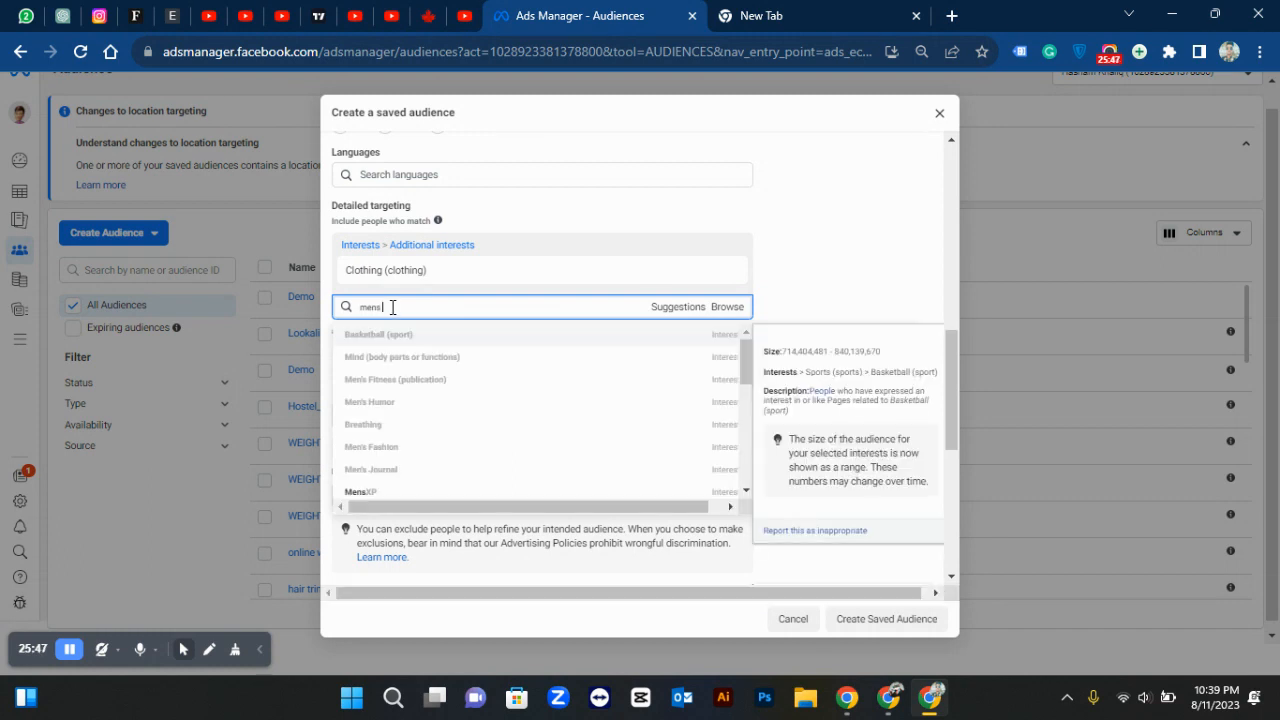
{"action": "scroll", "coordinate": [393, 280], "scroll_direction": "up", "scroll_amount": 2}
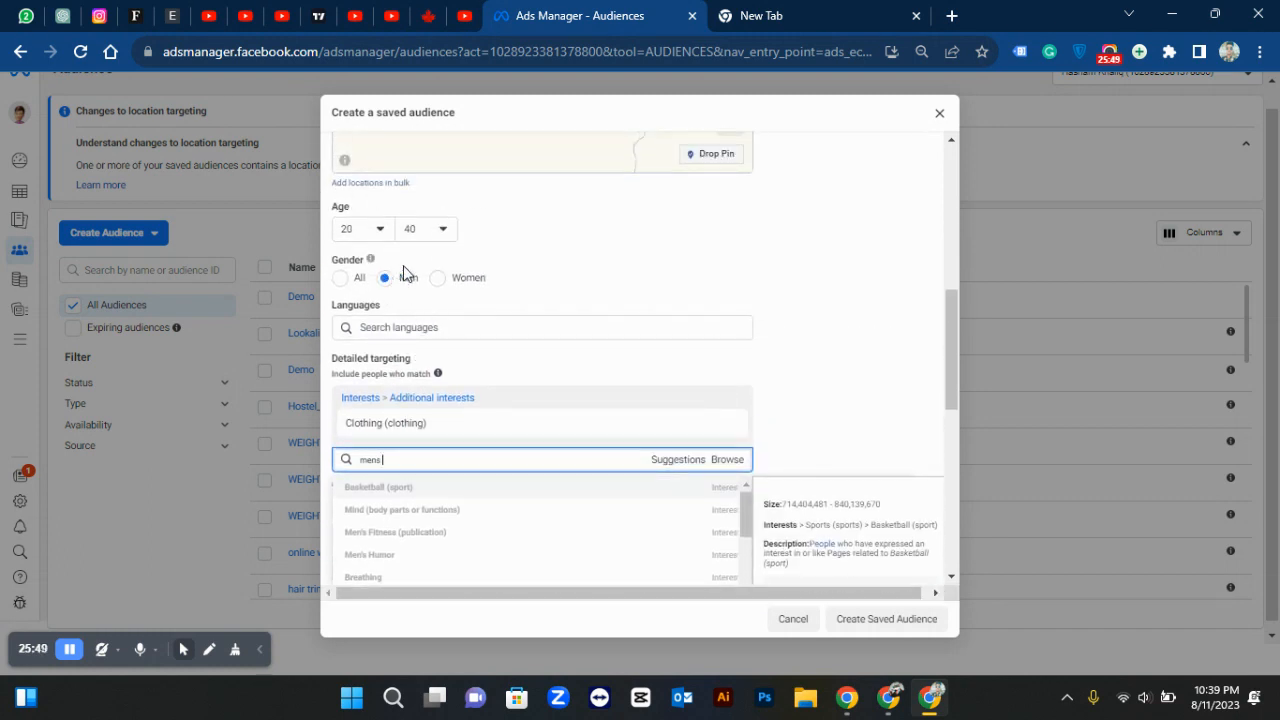
{"action": "mouse_move", "coordinate": [395, 268]}
{"action": "scroll", "coordinate": [370, 302], "scroll_direction": "down", "scroll_amount": 2}
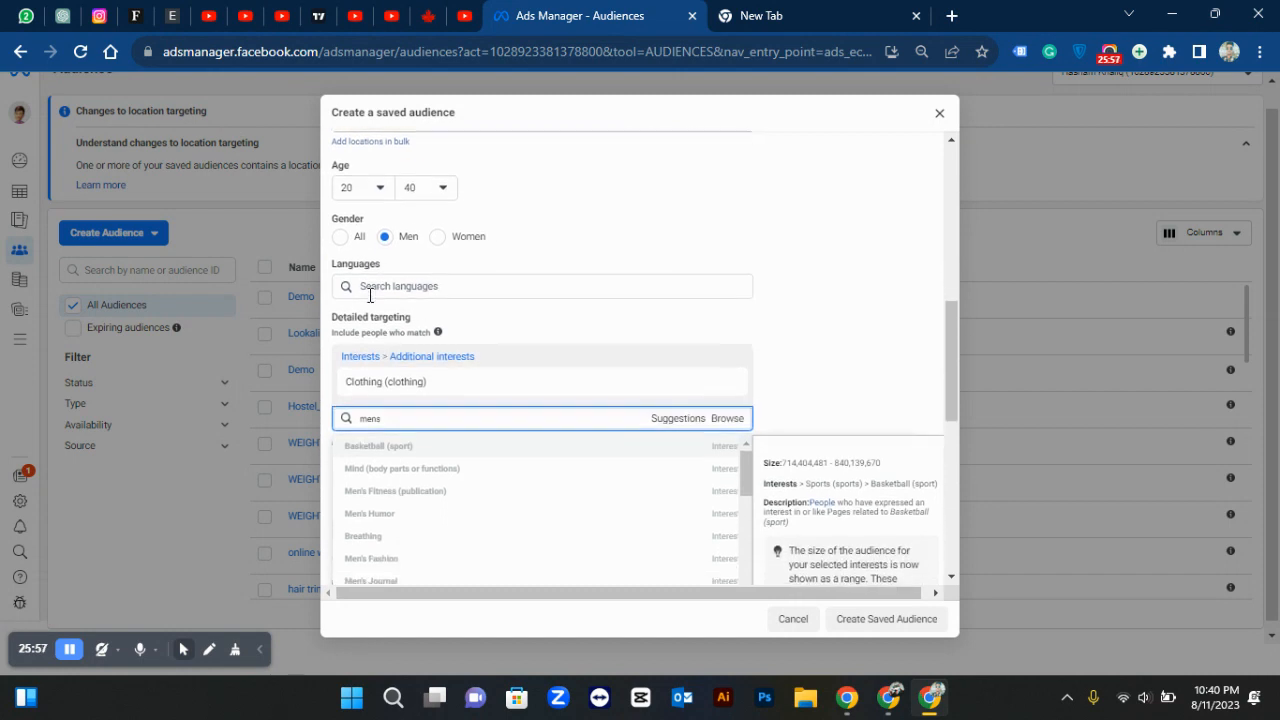
{"action": "scroll", "coordinate": [370, 300], "scroll_direction": "down", "scroll_amount": 1}
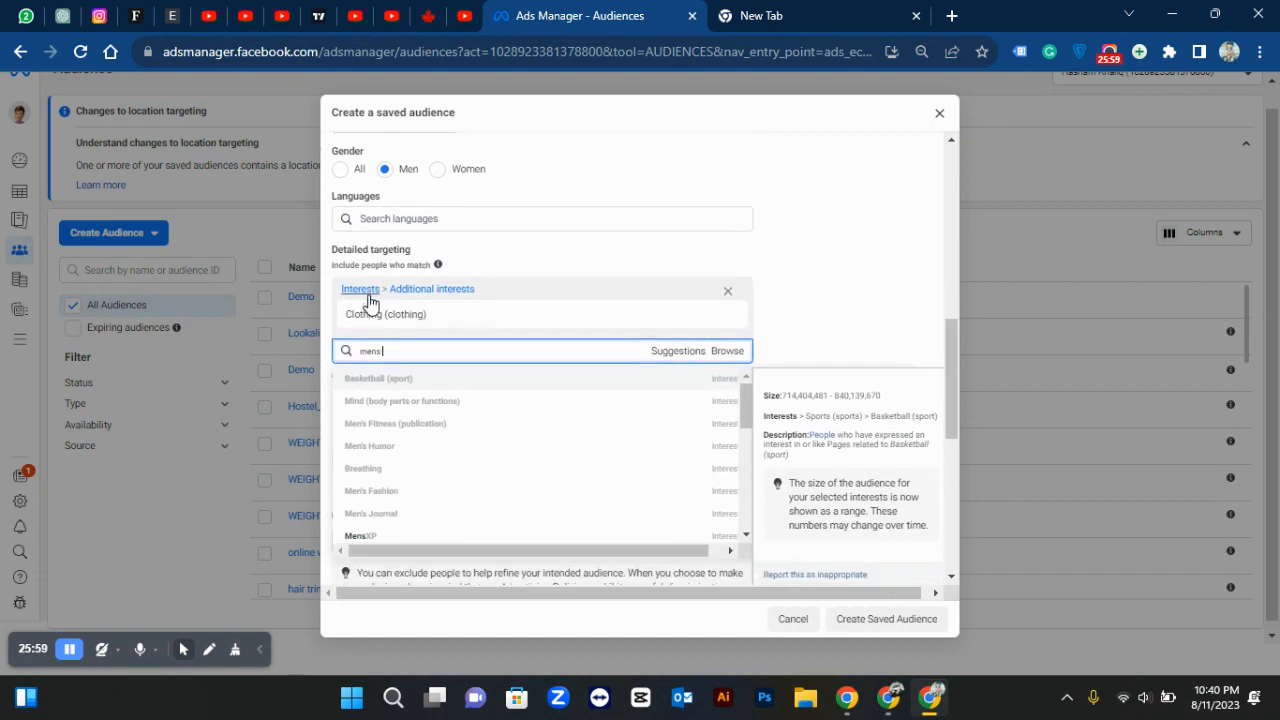
{"action": "type", "text": "c"}
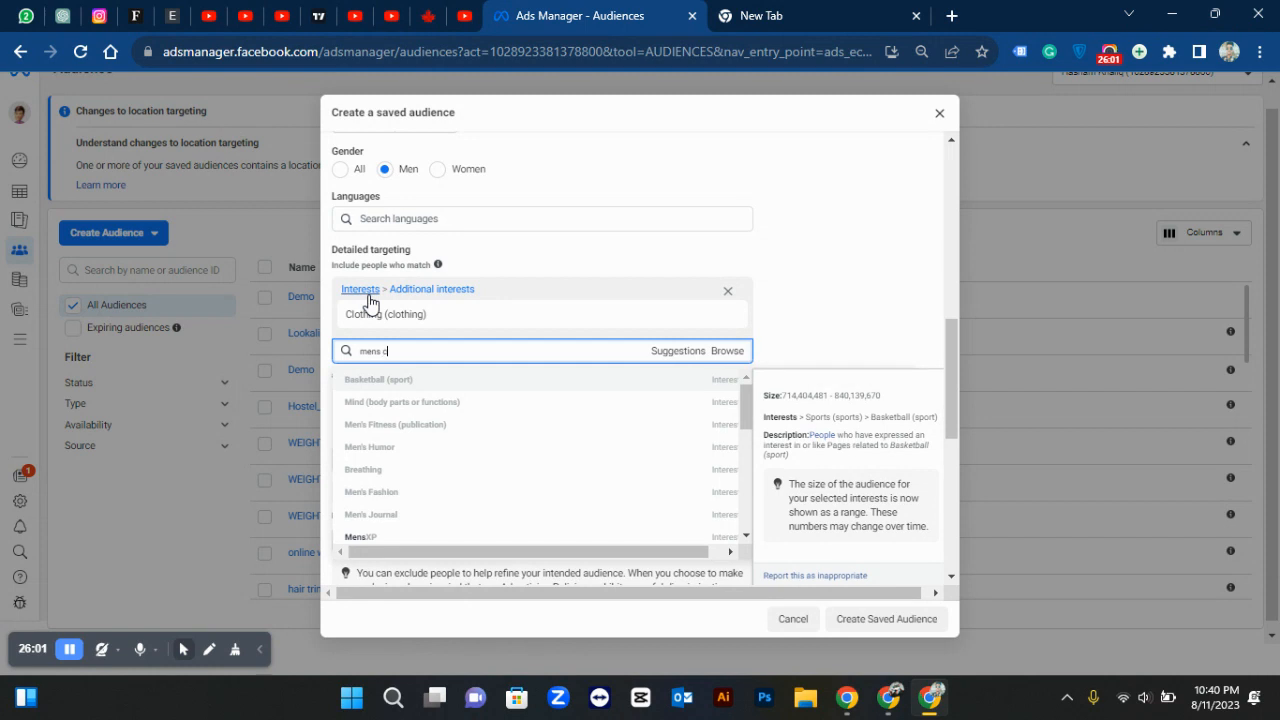
{"action": "type", "text": "lothing"}
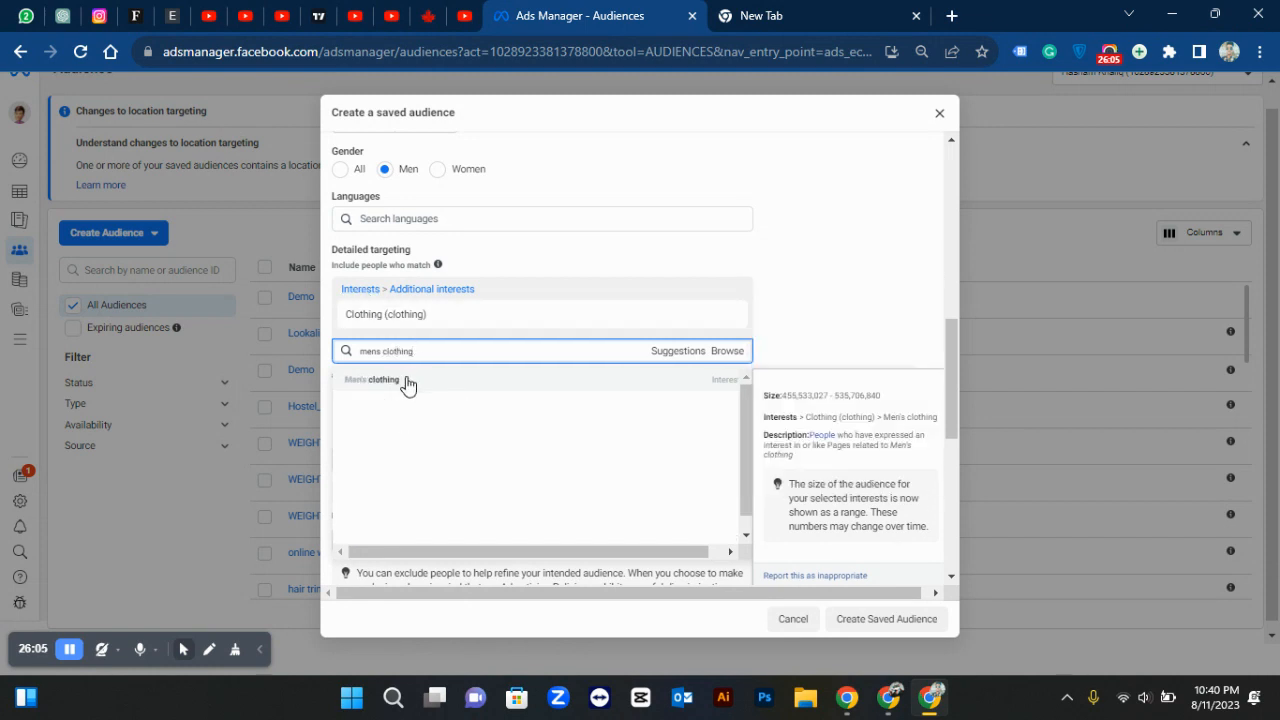
{"action": "left_click", "coordinate": [408, 379]}
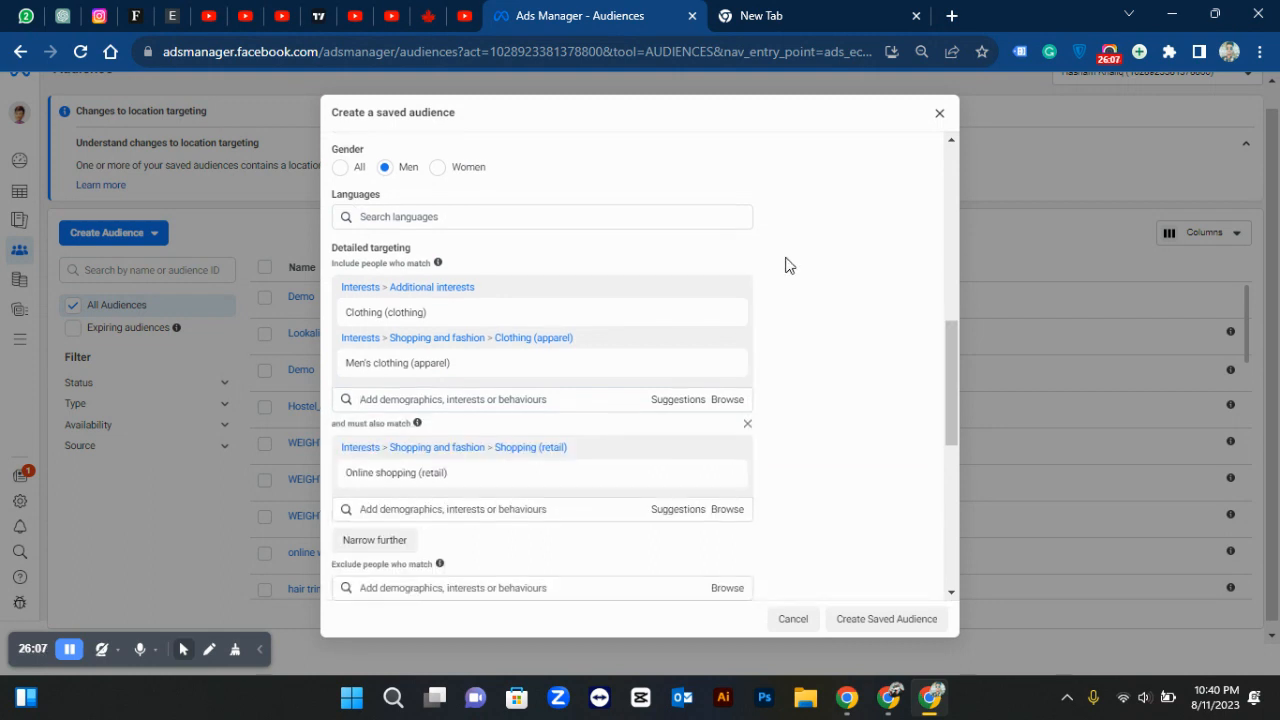
{"action": "scroll", "coordinate": [786, 264], "scroll_direction": "down", "scroll_amount": 2}
{"action": "scroll", "coordinate": [726, 200], "scroll_direction": "down", "scroll_amount": 1}
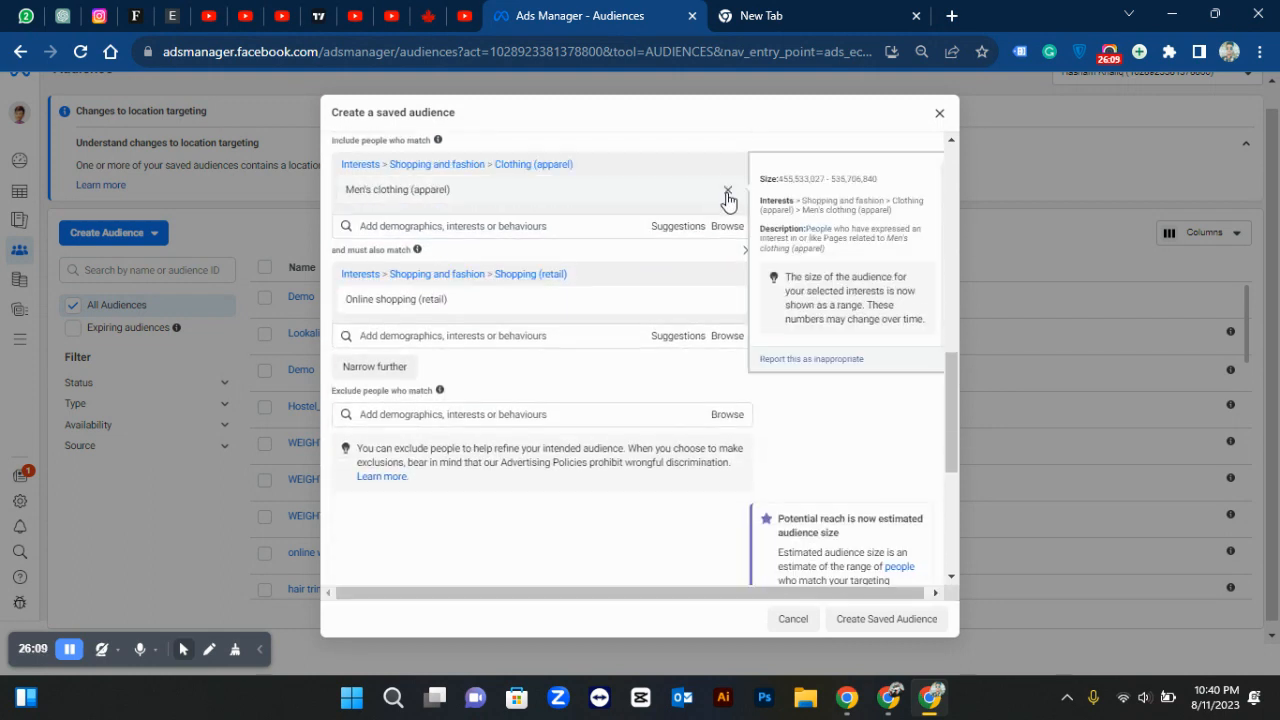
Check the estimated size of the men's clothing audience narrowed by online shopping.
{"action": "scroll", "coordinate": [786, 263], "scroll_direction": "down", "scroll_amount": 3}
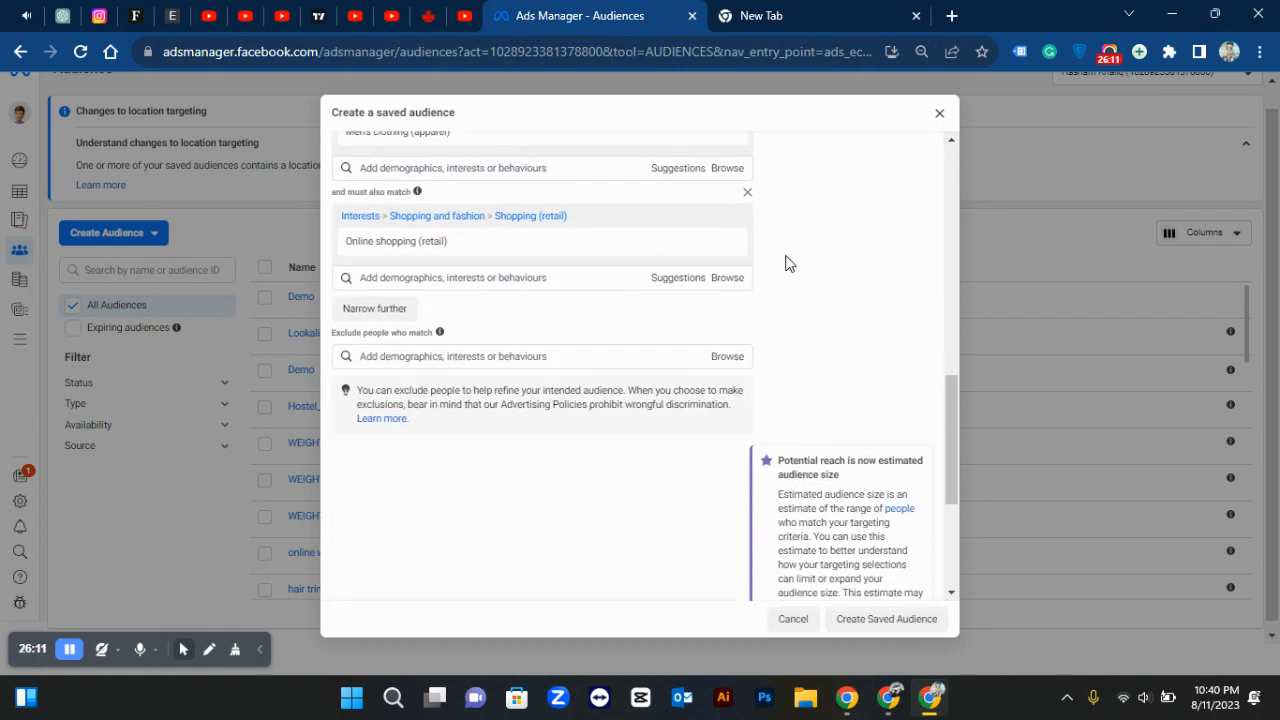
{"action": "scroll", "coordinate": [786, 263], "scroll_direction": "down", "scroll_amount": 2}
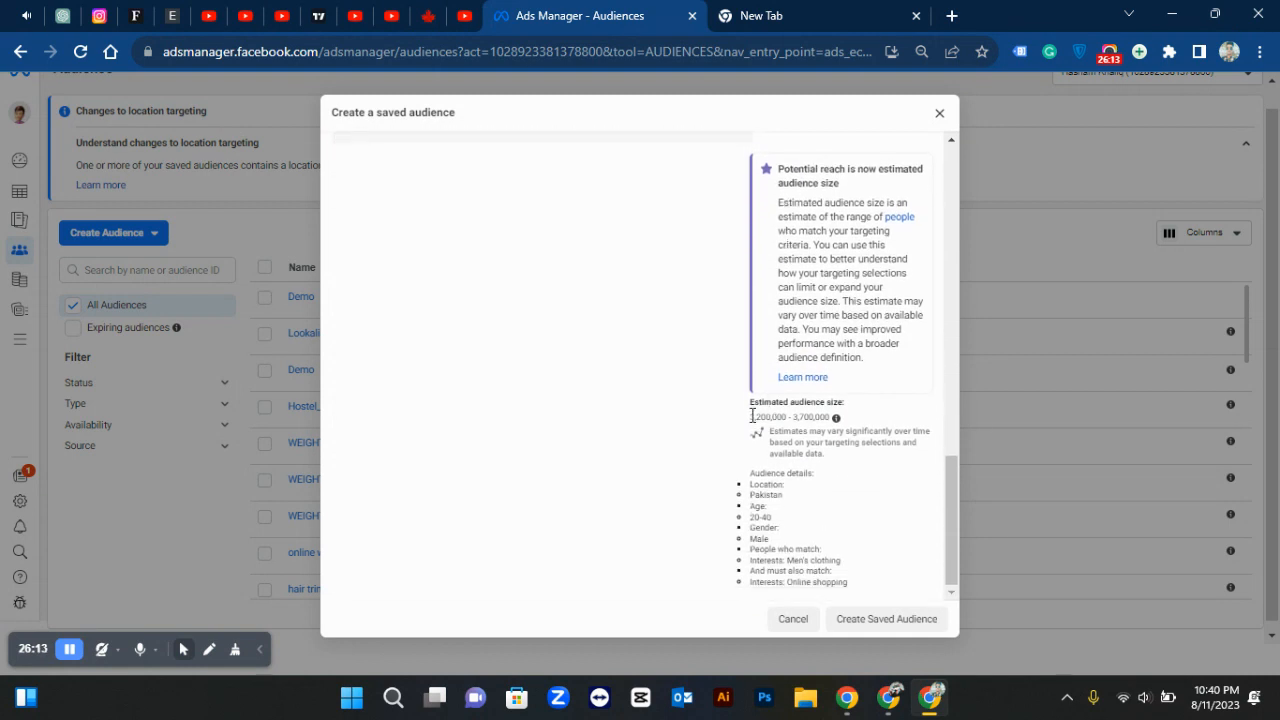
{"action": "left_click_drag", "start_coordinate": [748, 418], "coordinate": [788, 418]}
{"action": "left_click", "coordinate": [787, 418]}
{"action": "scroll", "coordinate": [787, 418], "scroll_direction": "up", "scroll_amount": 2}
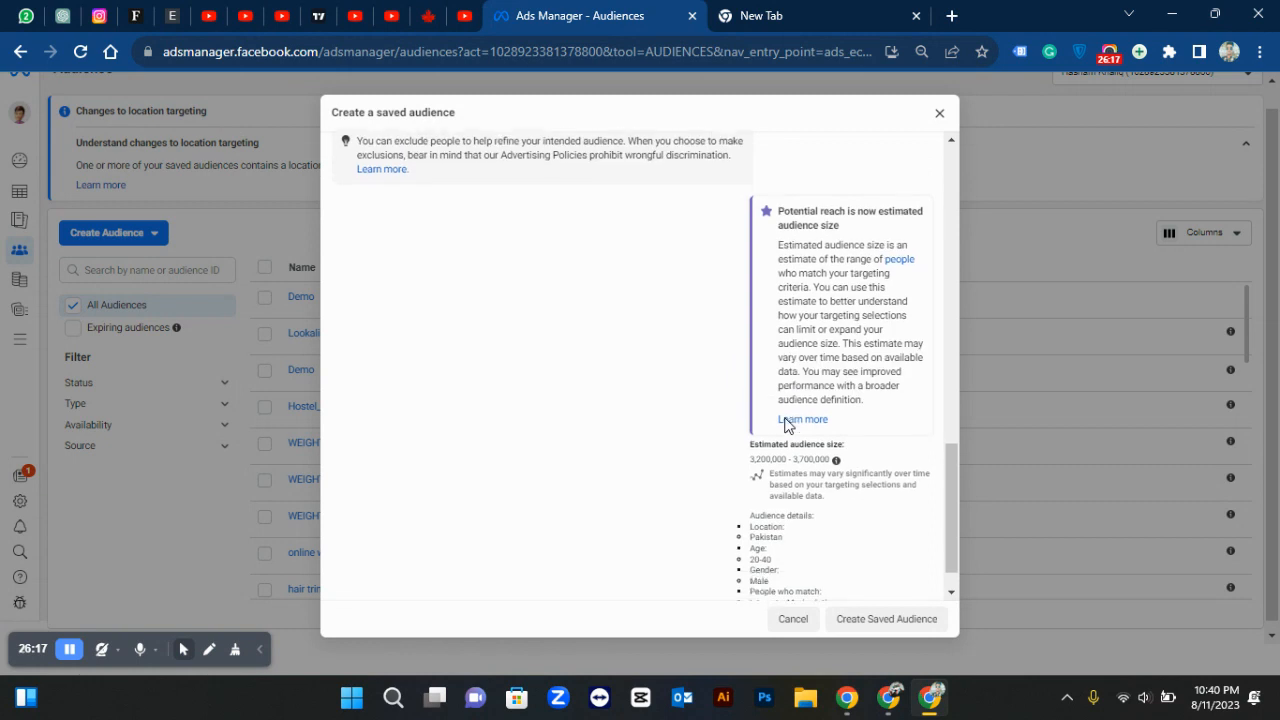
{"action": "scroll", "coordinate": [786, 420], "scroll_direction": "up", "scroll_amount": 3}
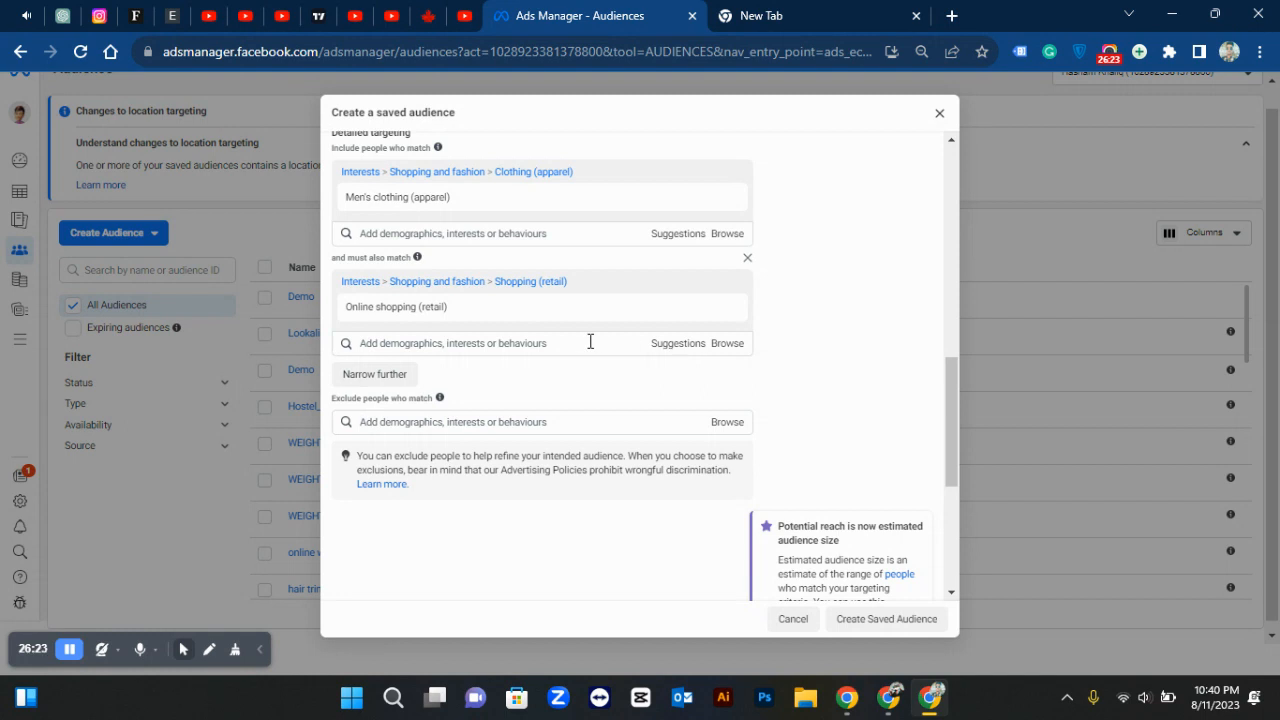
Review the gender and detailed targeting settings, and compare them with the estimated audience size again.
{"action": "mouse_move", "coordinate": [417, 314]}
{"action": "scroll", "coordinate": [452, 260], "scroll_direction": "up", "scroll_amount": 3}
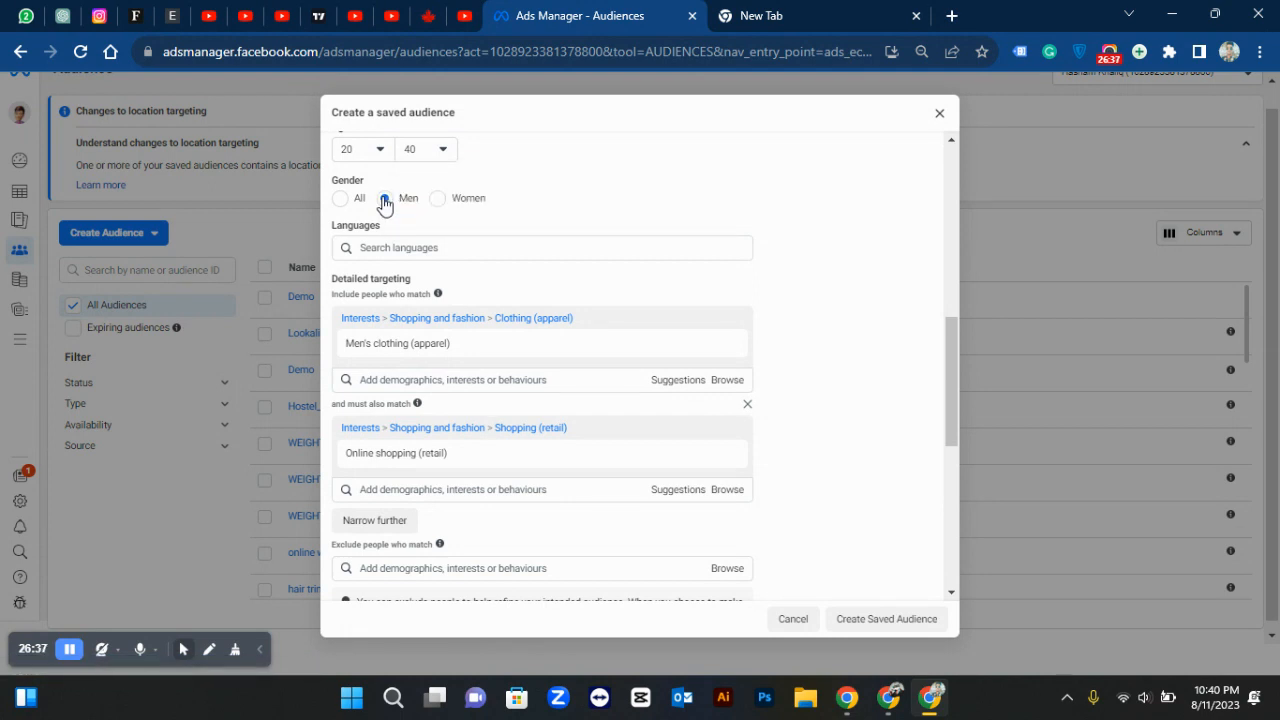
{"action": "mouse_move", "coordinate": [378, 345]}
{"action": "scroll", "coordinate": [810, 318], "scroll_direction": "down", "scroll_amount": 1}
{"action": "scroll", "coordinate": [810, 318], "scroll_direction": "down", "scroll_amount": 1}
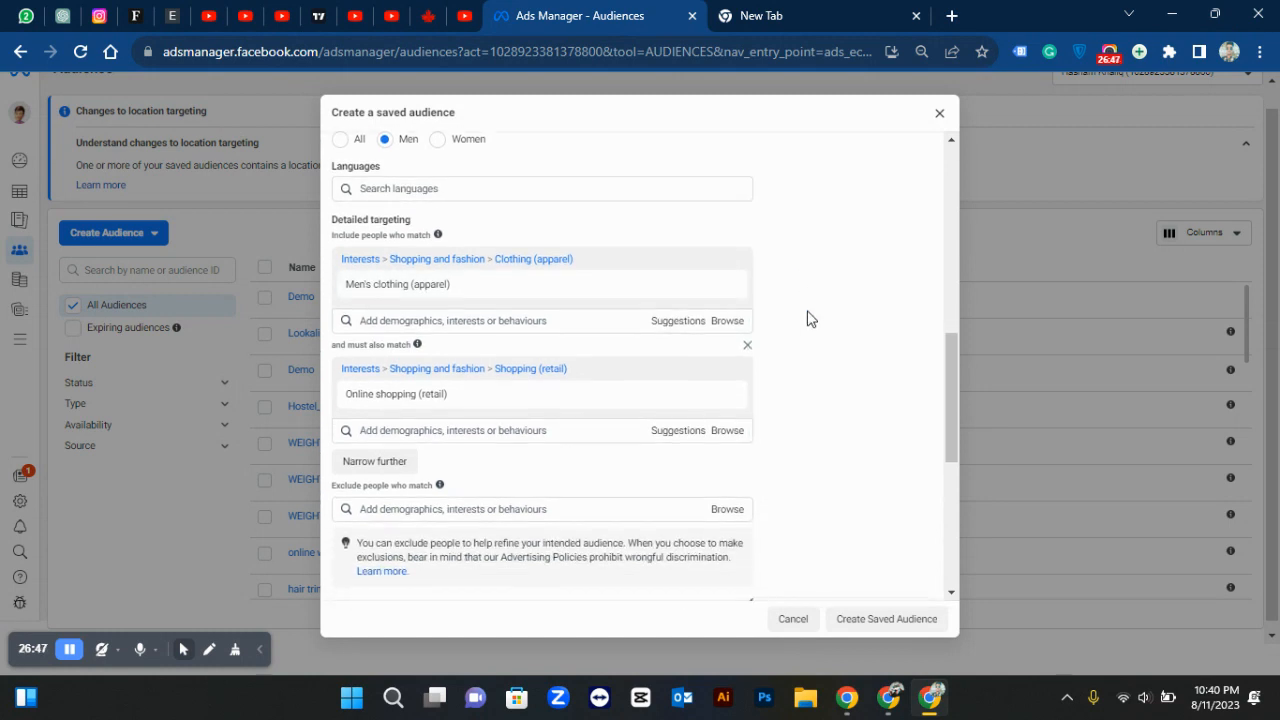
{"action": "scroll", "coordinate": [810, 318], "scroll_direction": "down", "scroll_amount": 2}
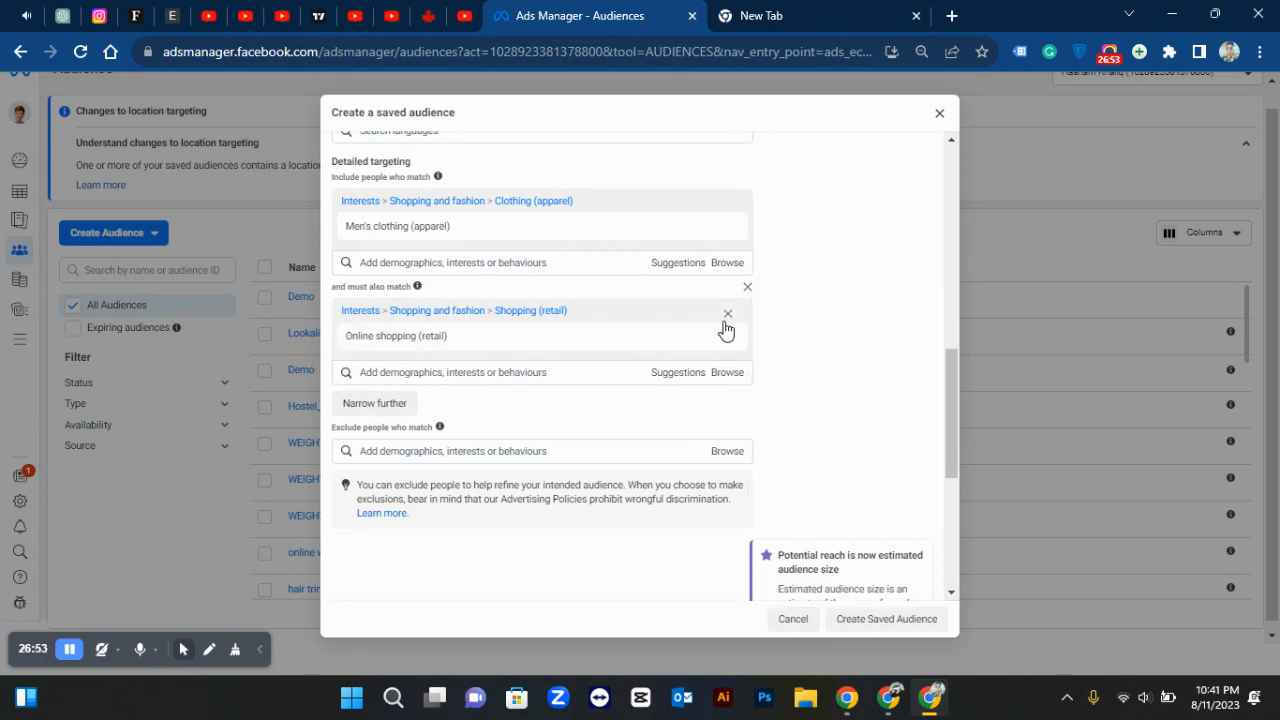
{"action": "scroll", "coordinate": [797, 371], "scroll_direction": "down", "scroll_amount": 3}
{"action": "scroll", "coordinate": [757, 446], "scroll_direction": "down", "scroll_amount": 1}
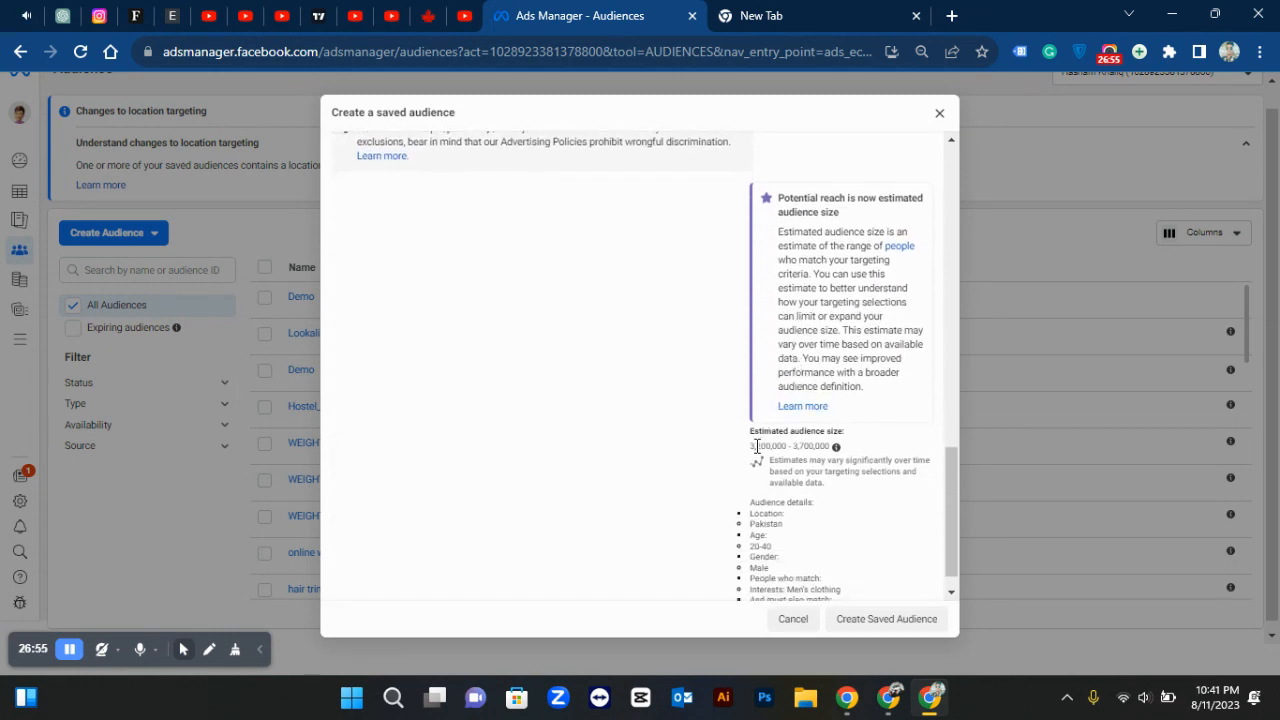
Replace the Online shopping (retail) narrowing interest with the Facebook Payments users (90 days) behaviour, searching for "facebook payment users".
{"action": "scroll", "coordinate": [760, 448], "scroll_direction": "up", "scroll_amount": 3}
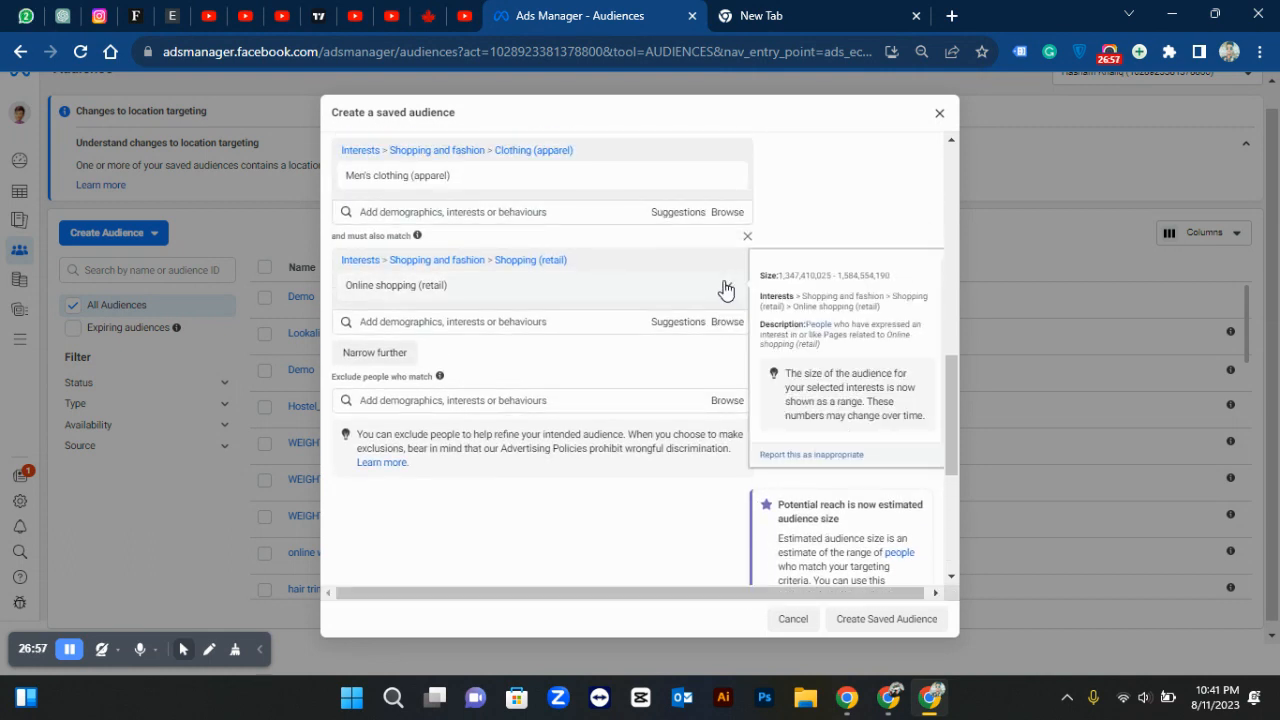
{"action": "left_click", "coordinate": [727, 288]}
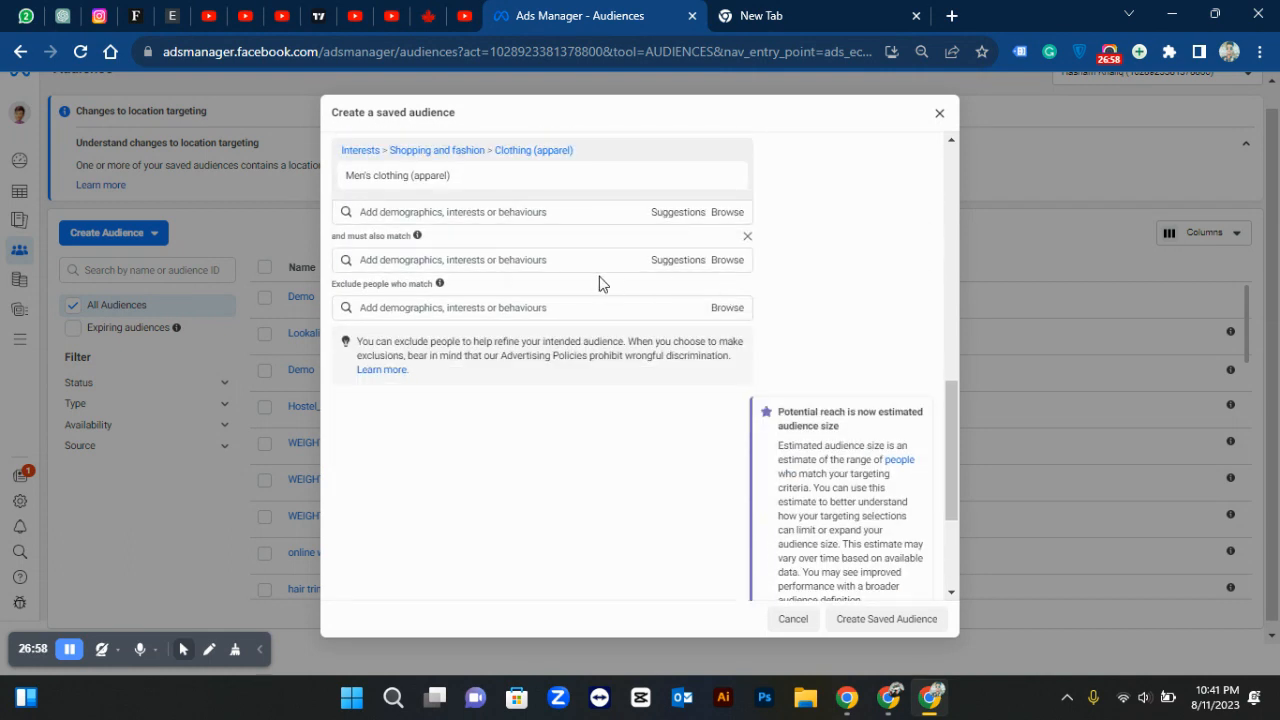
{"action": "left_click", "coordinate": [474, 260]}
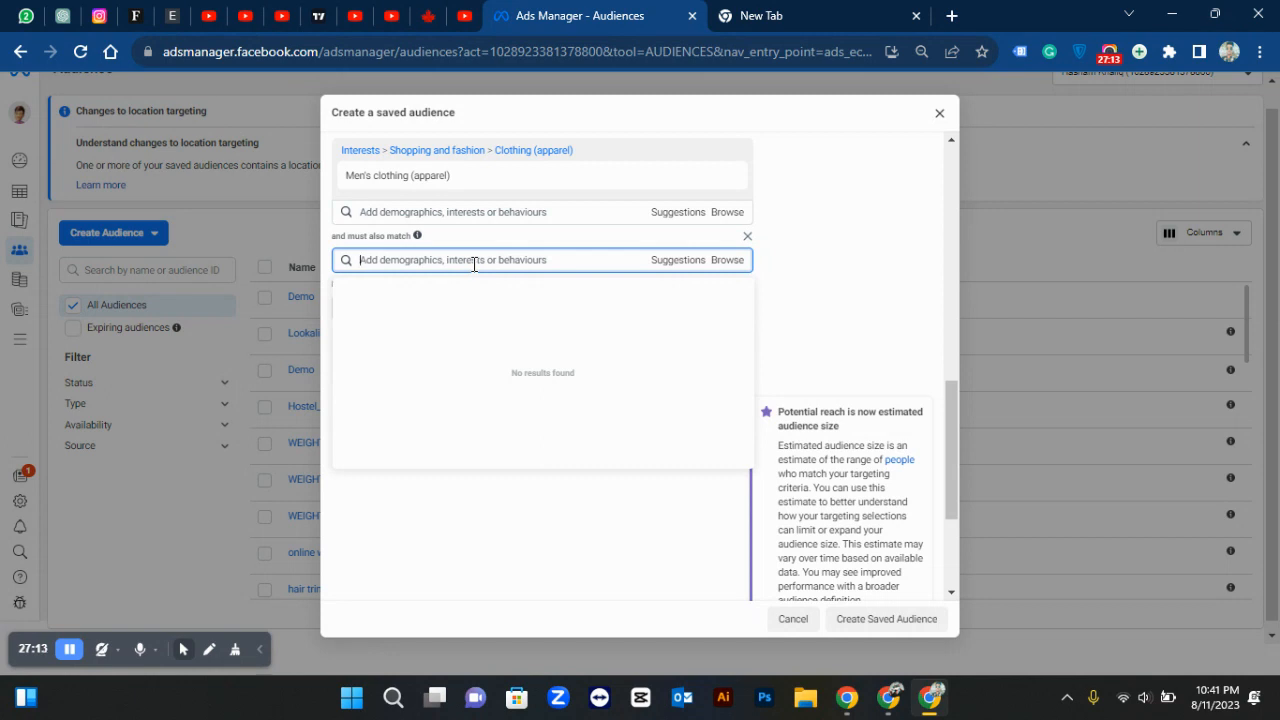
{"action": "mouse_move", "coordinate": [417, 236]}
{"action": "type", "text": "facebook p"}
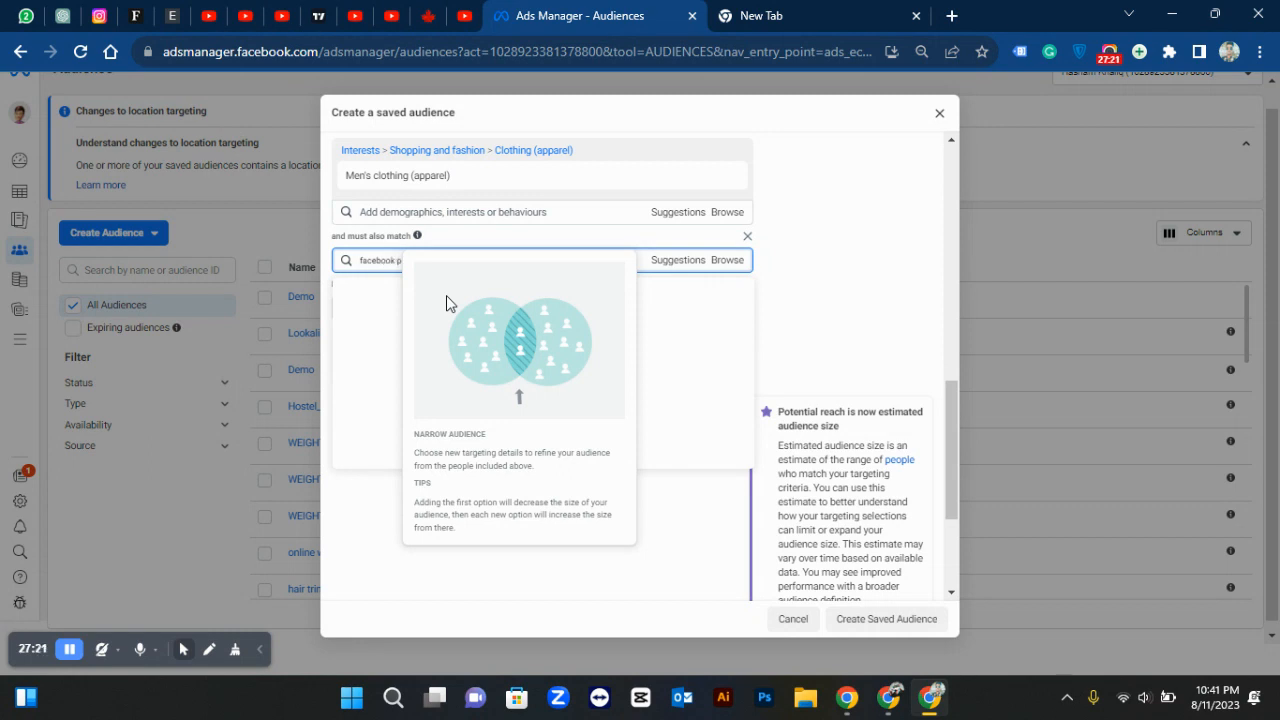
{"action": "type", "text": "ayment users"}
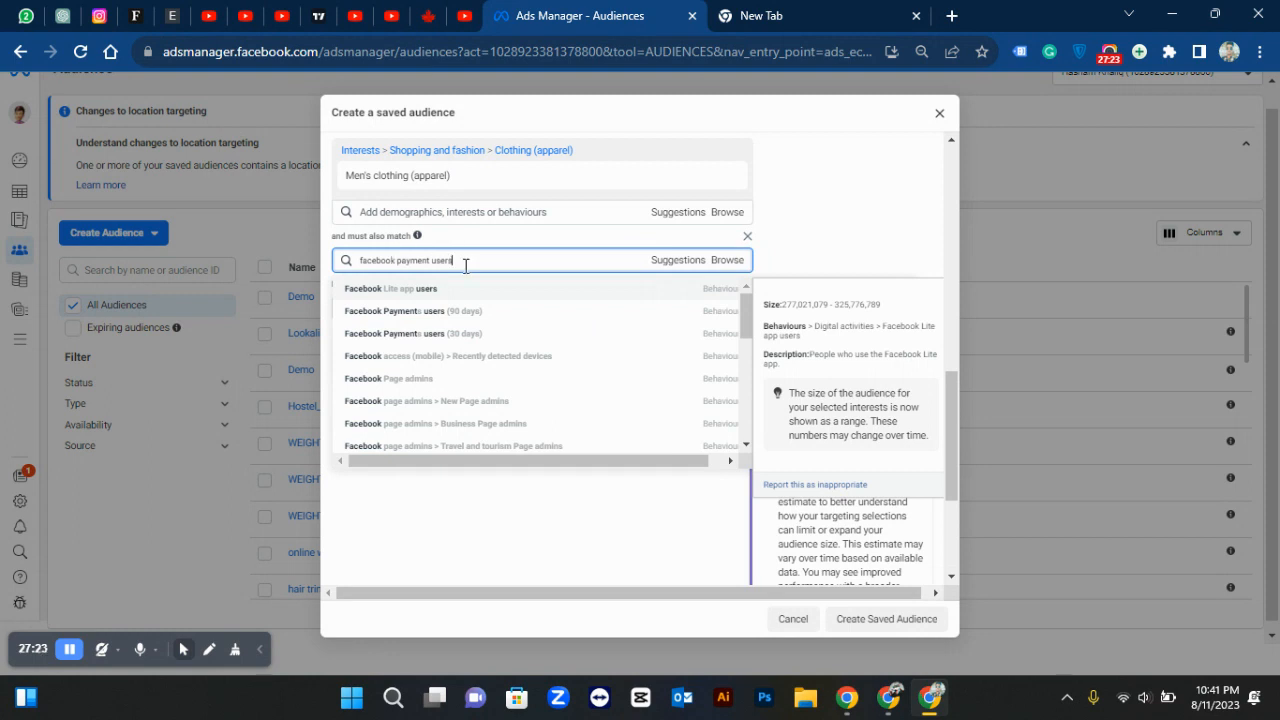
{"action": "left_click", "coordinate": [432, 312]}
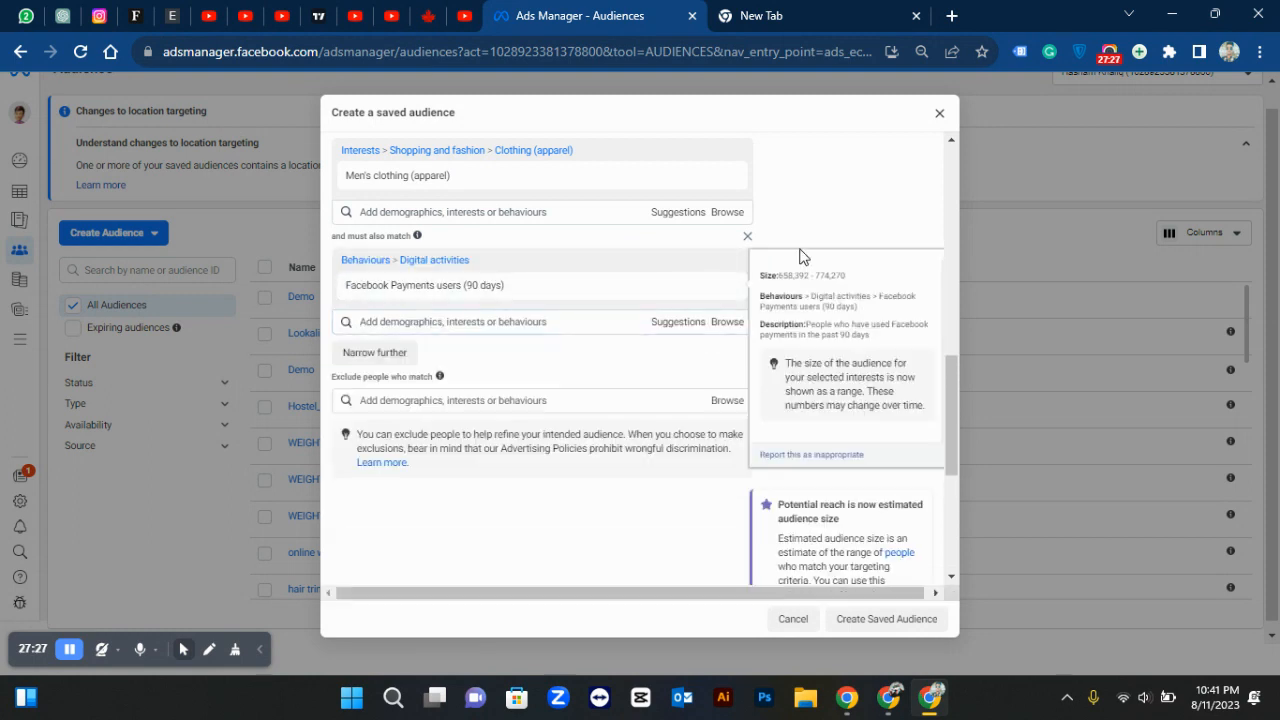
Check the estimated size and audience details of the men's clothing audience narrowed by Facebook Payments users.
{"action": "scroll", "coordinate": [800, 257], "scroll_direction": "down", "scroll_amount": 3}
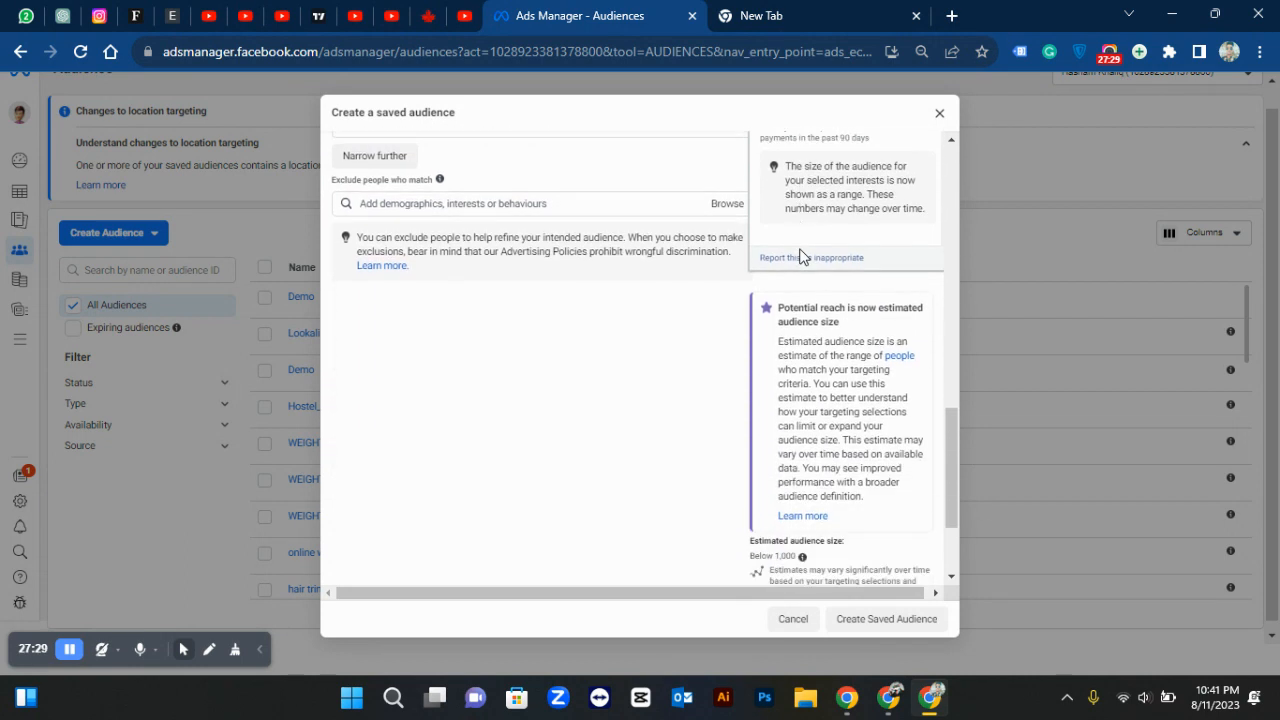
{"action": "scroll", "coordinate": [800, 377], "scroll_direction": "down", "scroll_amount": 1}
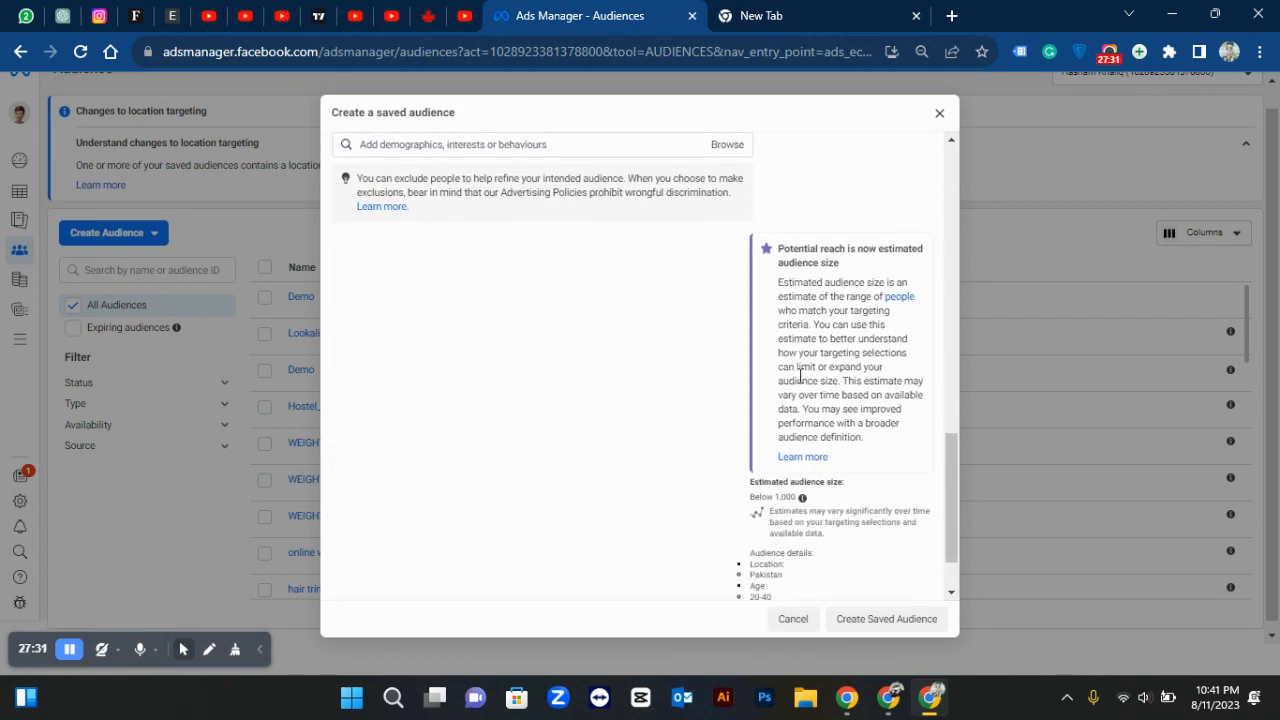
{"action": "scroll", "coordinate": [800, 380], "scroll_direction": "up", "scroll_amount": 5}
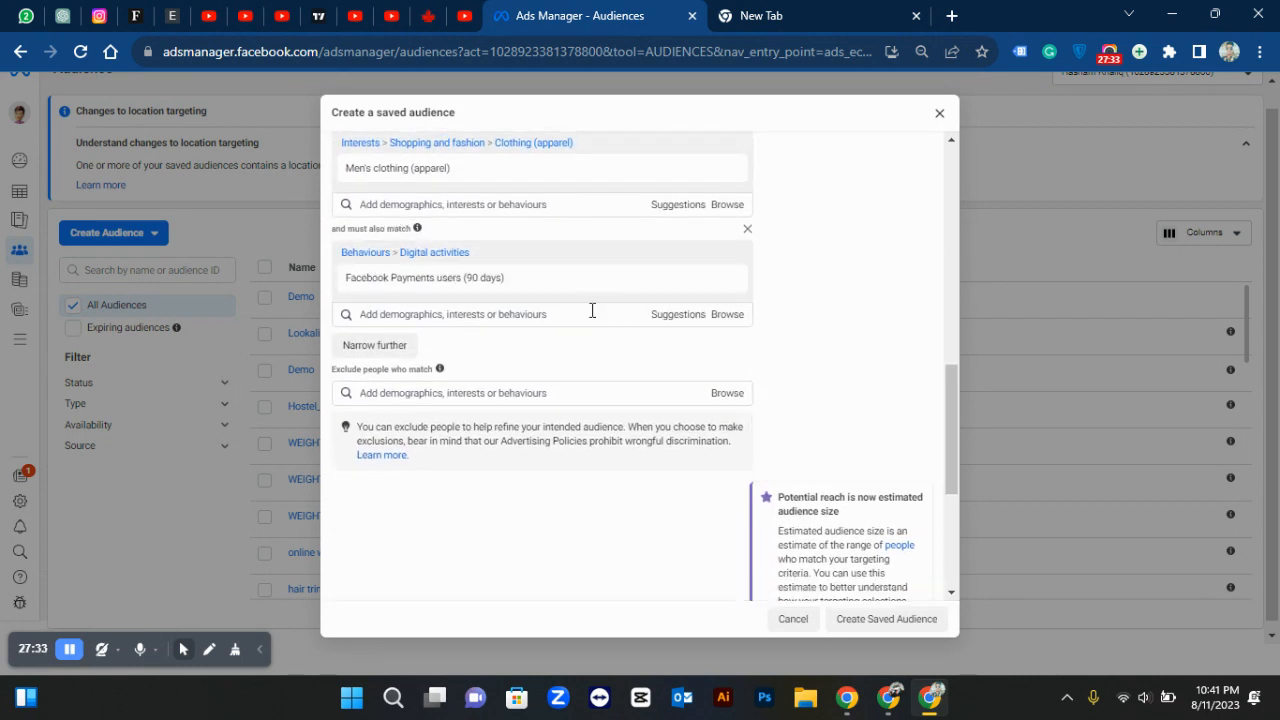
{"action": "scroll", "coordinate": [766, 306], "scroll_direction": "down", "scroll_amount": 3}
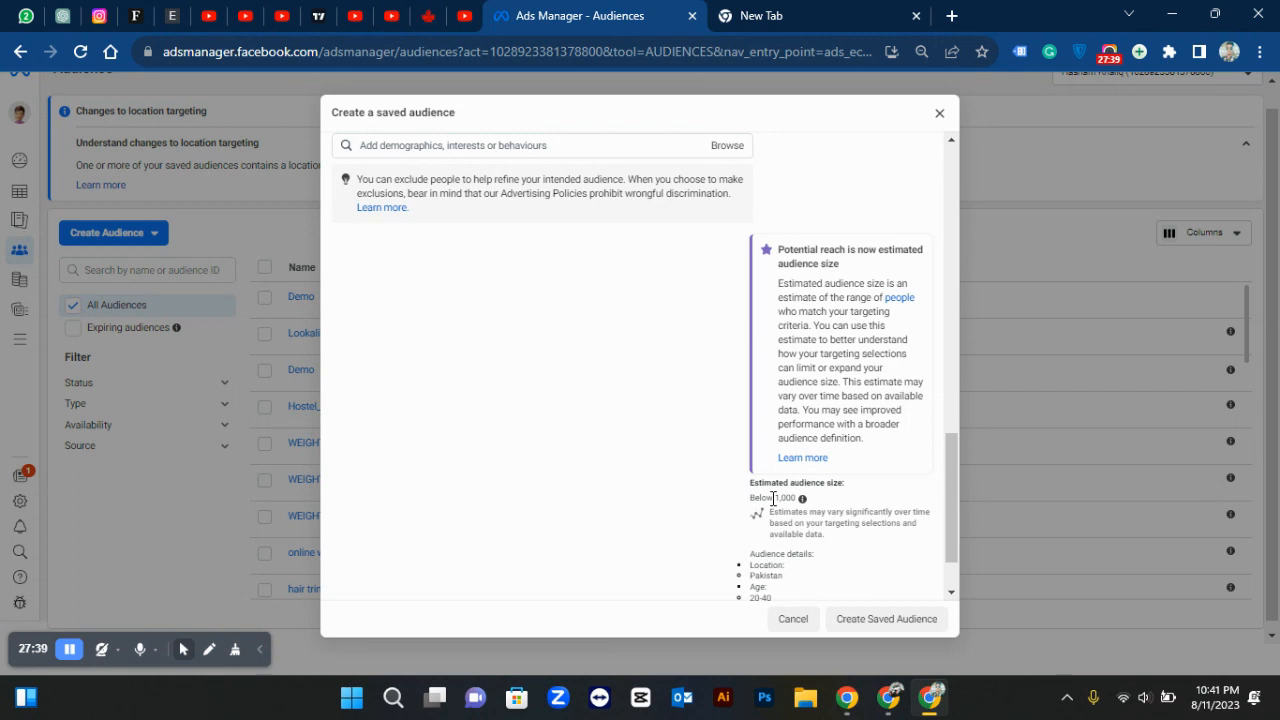
{"action": "scroll", "coordinate": [778, 497], "scroll_direction": "down", "scroll_amount": 1}
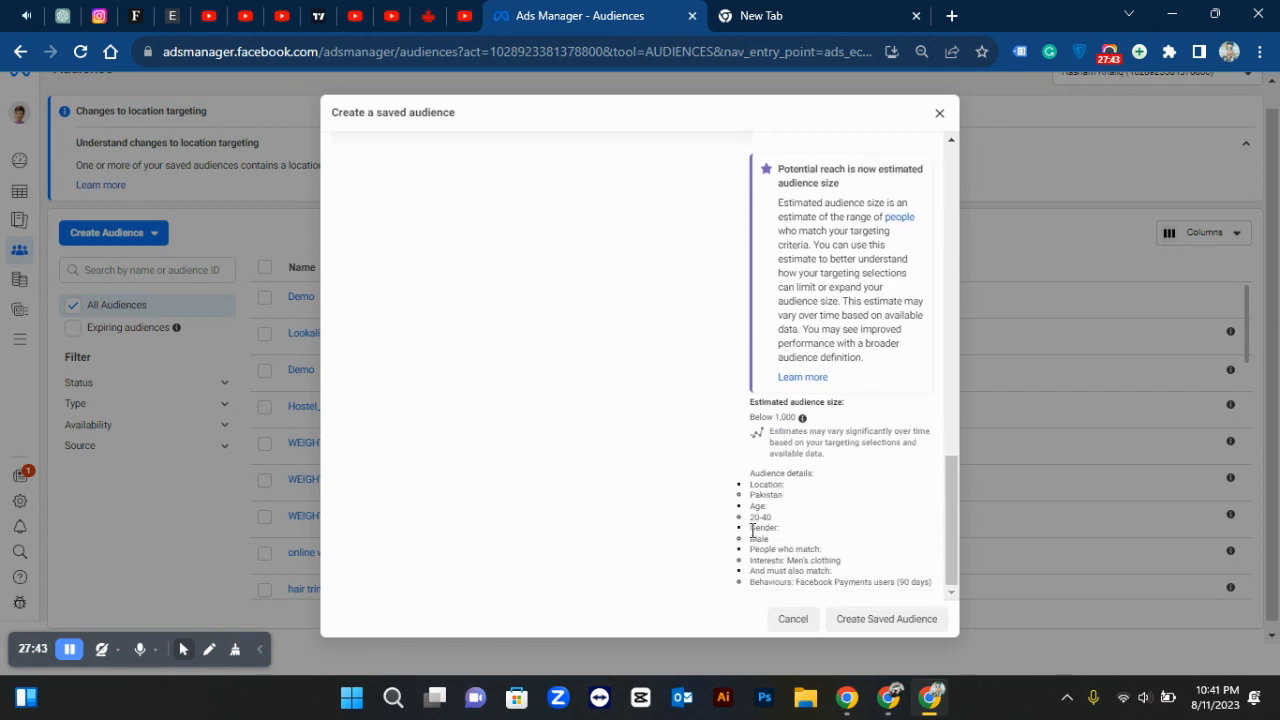
{"action": "scroll", "coordinate": [752, 530], "scroll_direction": "up", "scroll_amount": 5}
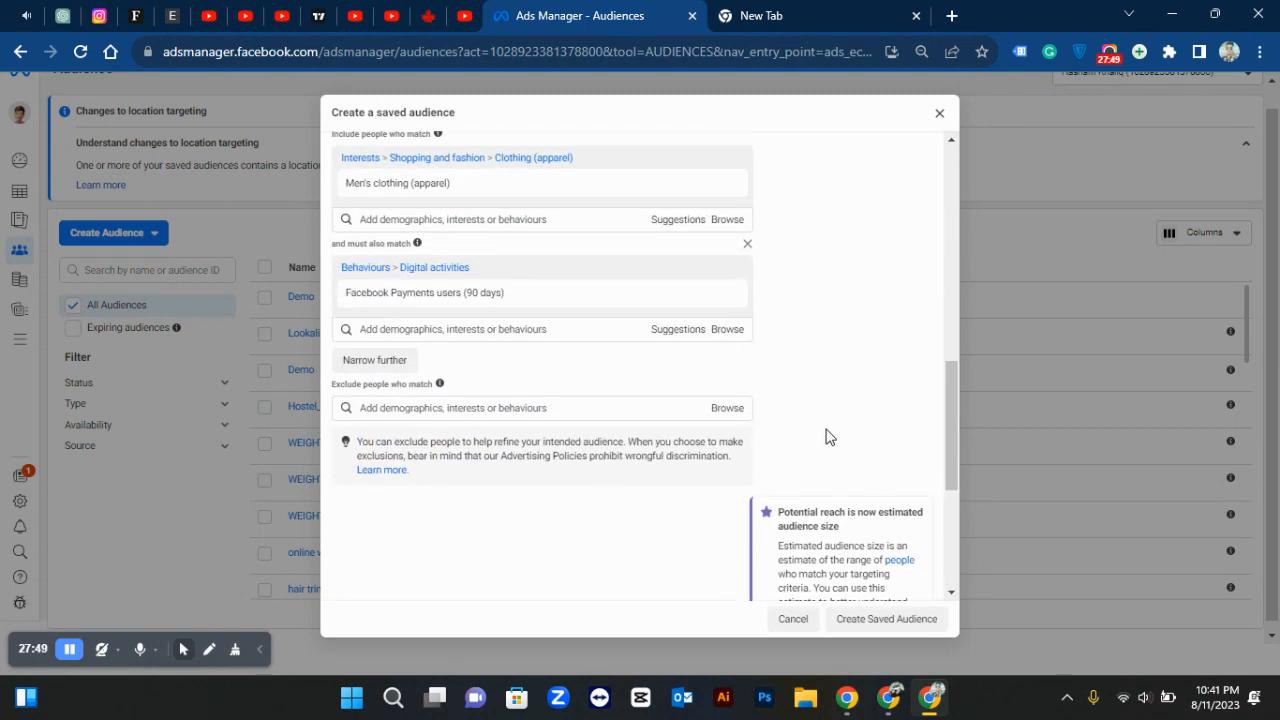
{"action": "scroll", "coordinate": [826, 428], "scroll_direction": "down", "scroll_amount": 2}
{"action": "scroll", "coordinate": [826, 428], "scroll_direction": "down", "scroll_amount": 3}
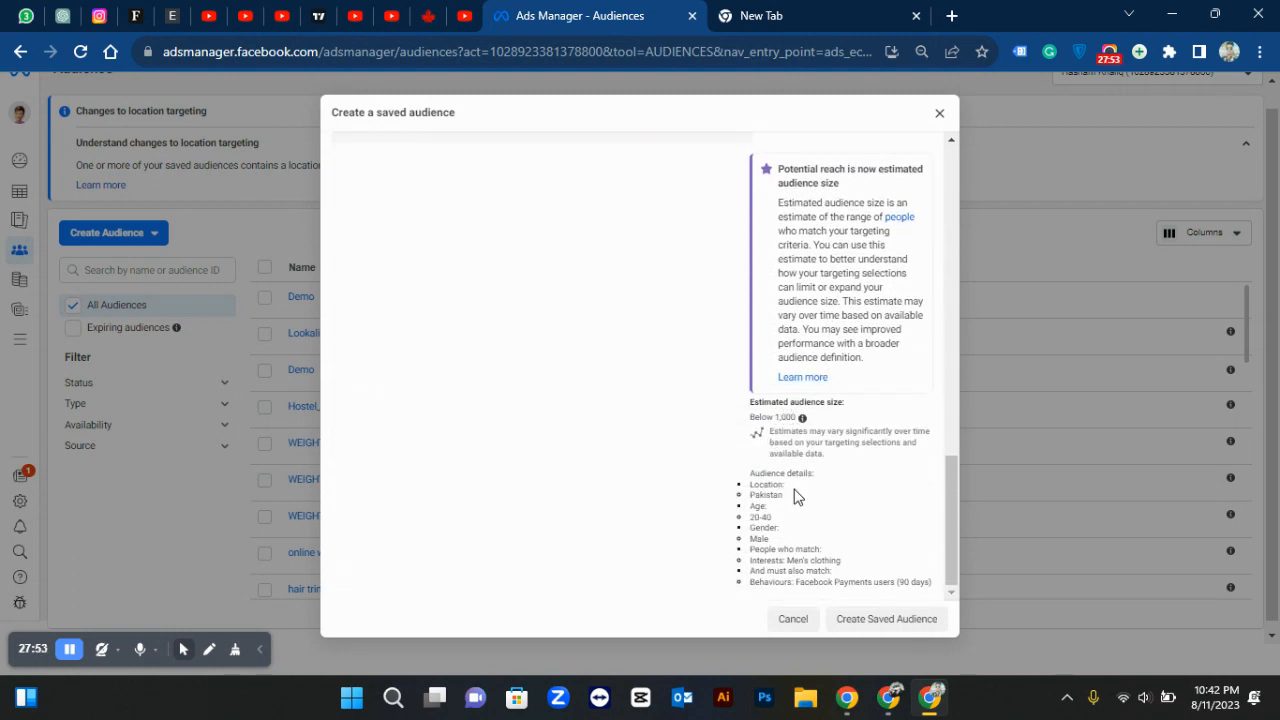
{"action": "scroll", "coordinate": [797, 497], "scroll_direction": "up", "scroll_amount": 5}
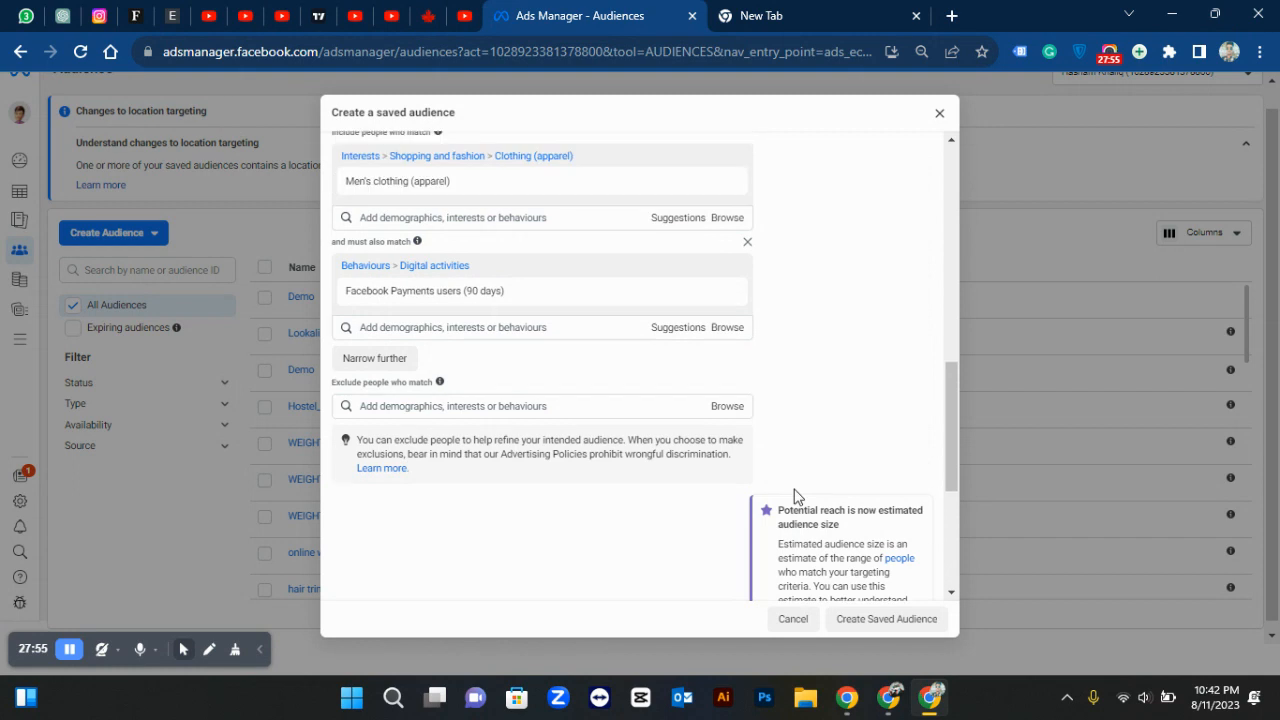
{"action": "scroll", "coordinate": [797, 497], "scroll_direction": "up", "scroll_amount": 1}
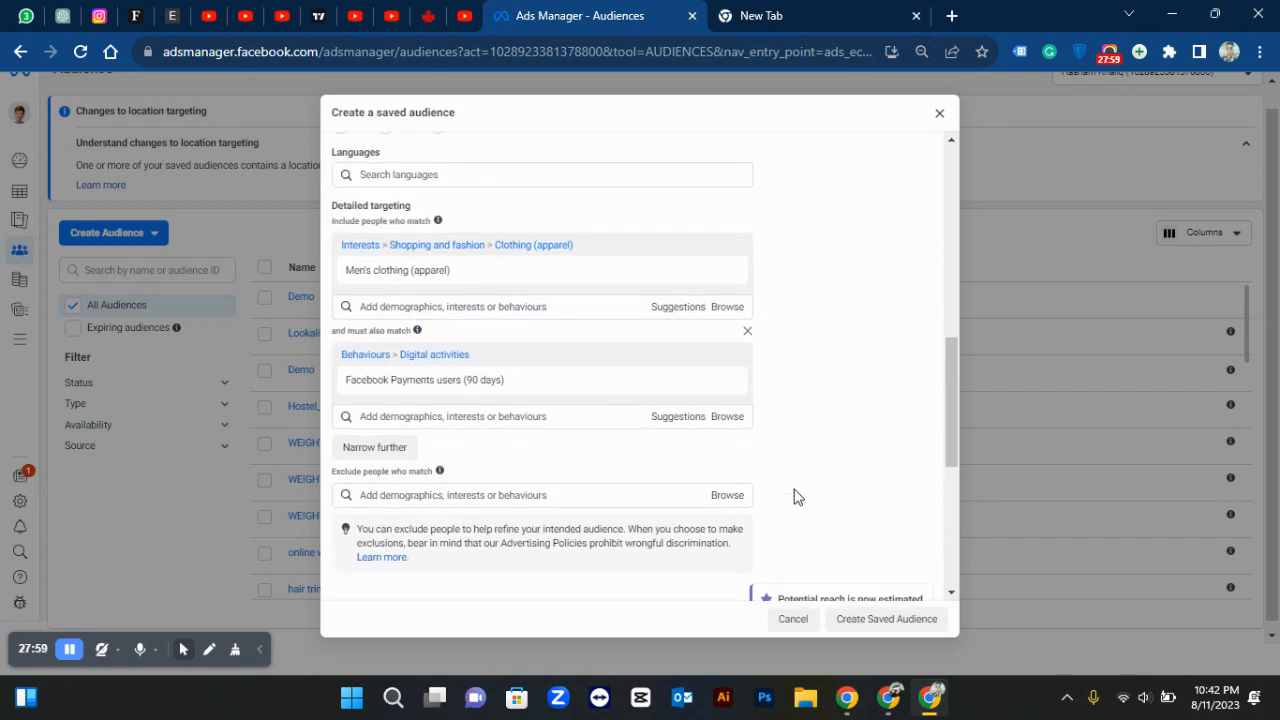
Remove the Facebook Payments users (90 days) behaviour from the "and must also match" condition.
{"action": "scroll", "coordinate": [797, 497], "scroll_direction": "down", "scroll_amount": 1}
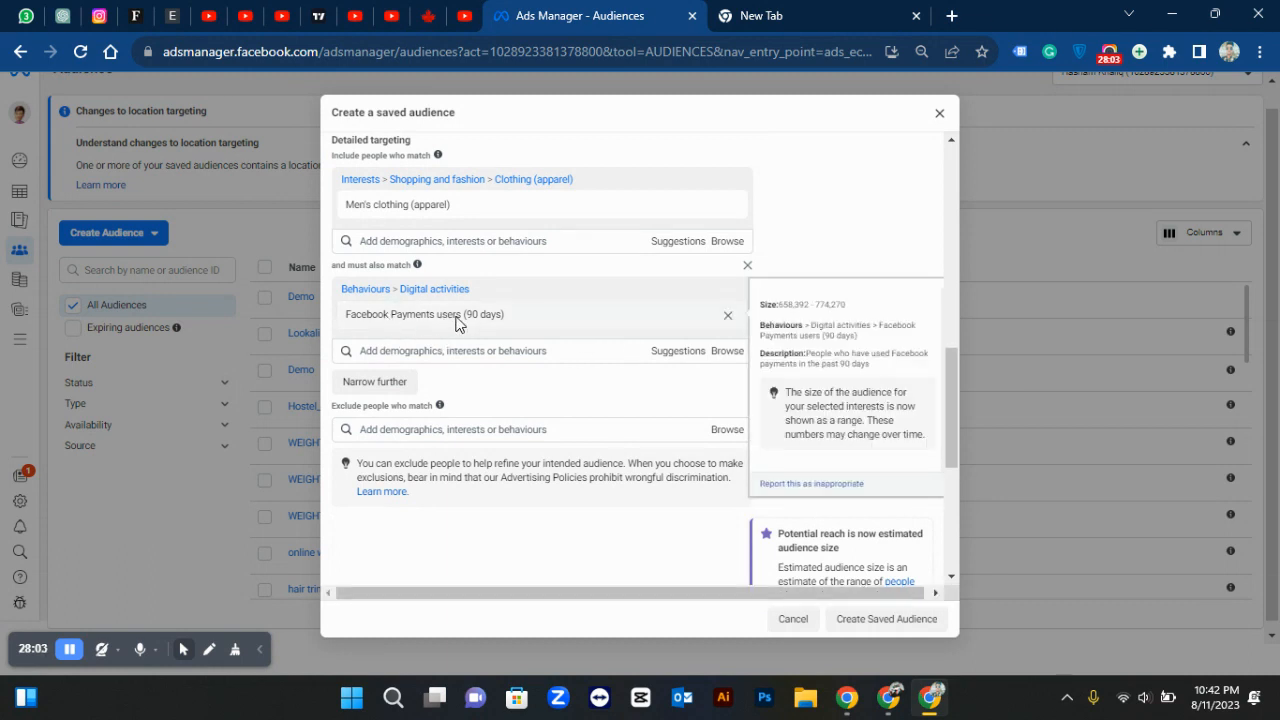
{"action": "mouse_move", "coordinate": [371, 314]}
{"action": "left_click", "coordinate": [729, 319]}
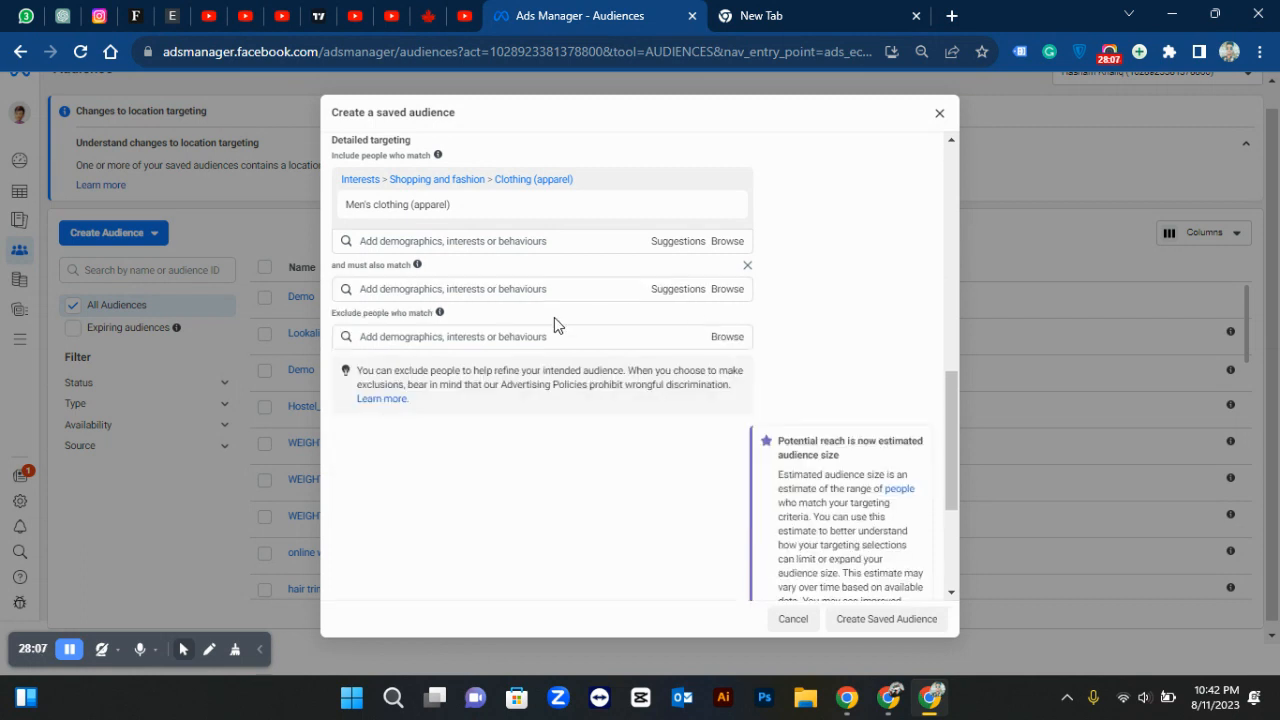
{"action": "mouse_move", "coordinate": [735, 210]}
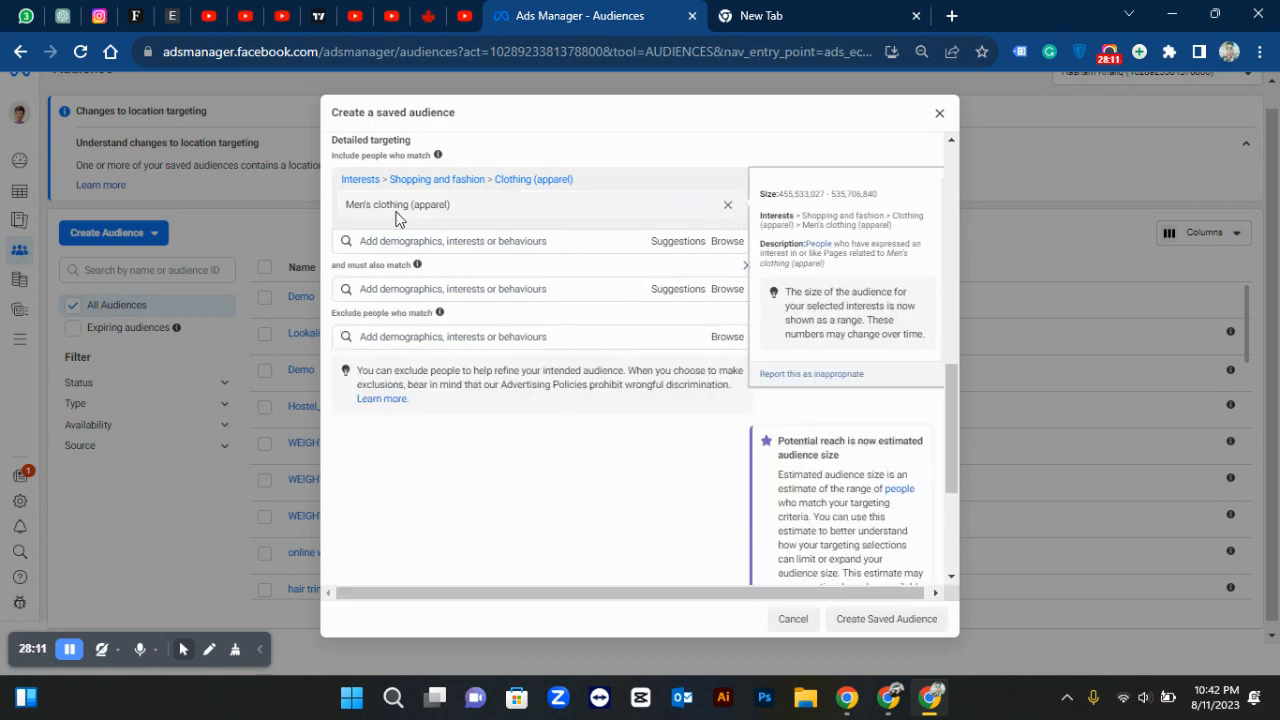
Remove the Men's clothing (apparel) interest from the included people and search the inclusion targeting for "mobiles phones".
{"action": "left_click", "coordinate": [729, 207]}
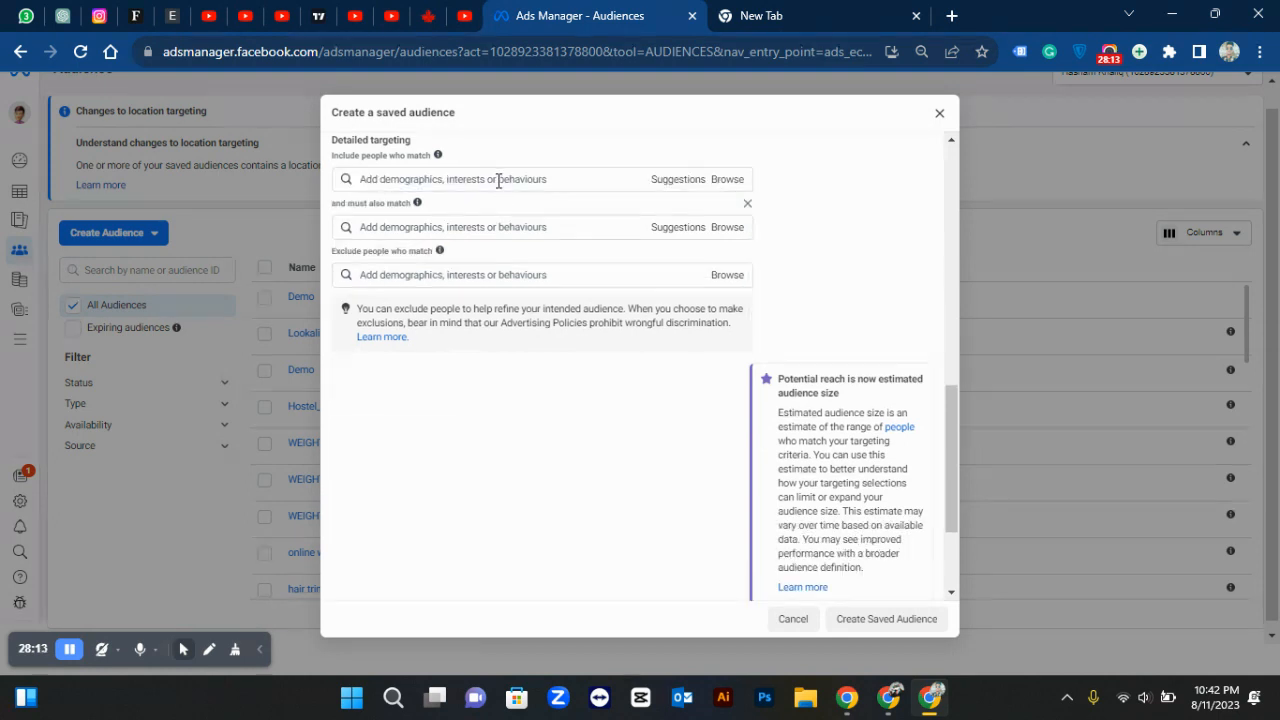
{"action": "left_click", "coordinate": [499, 180]}
{"action": "type", "text": "s"}
{"action": "key", "text": "BackSpace"}
{"action": "type", "text": "mobiles"}
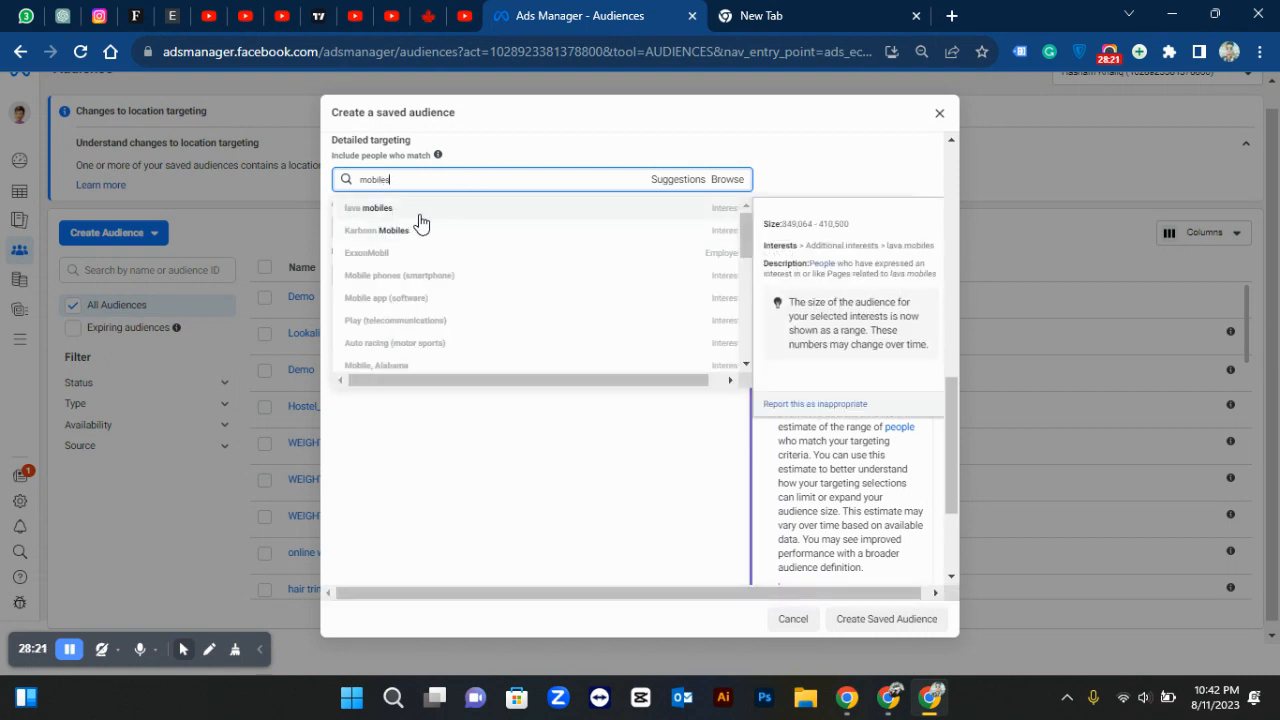
{"action": "type", "text": " phones"}
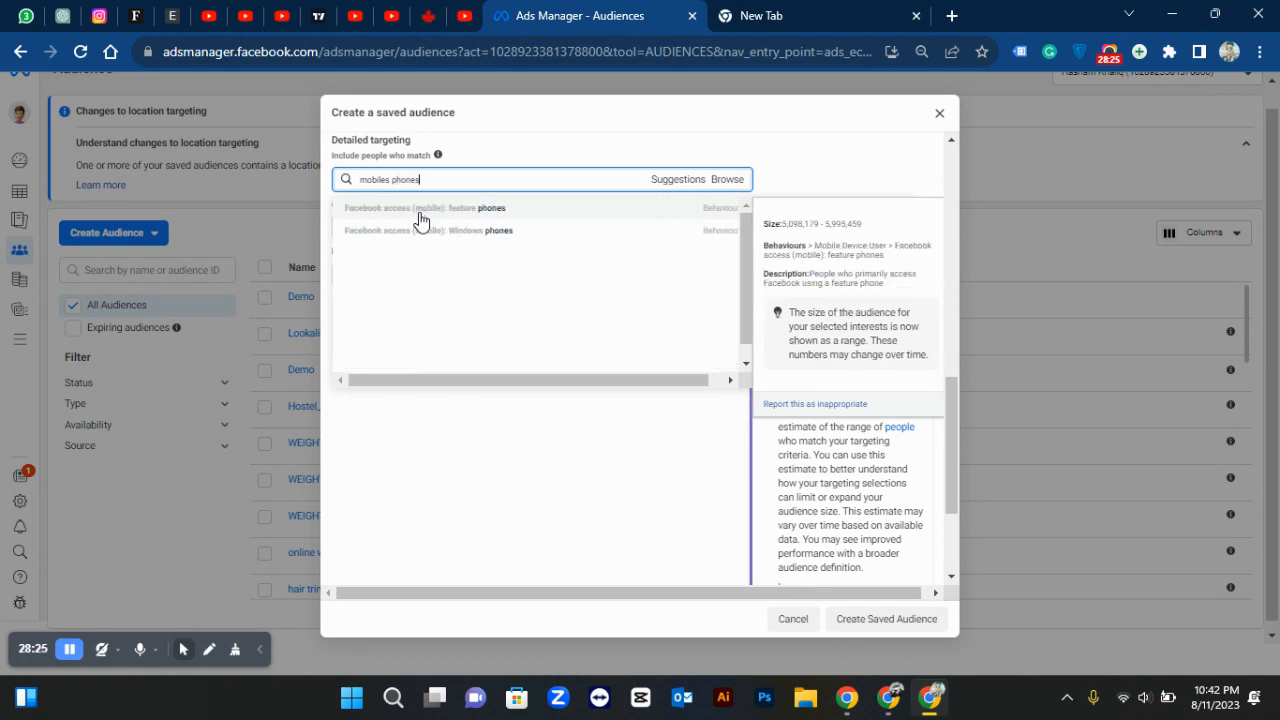
Look through the suggested demographics, interests and behaviours for the included people.
{"action": "left_click", "coordinate": [662, 186]}
{"action": "scroll", "coordinate": [486, 223], "scroll_direction": "down", "scroll_amount": 1}
{"action": "scroll", "coordinate": [487, 224], "scroll_direction": "down", "scroll_amount": 4}
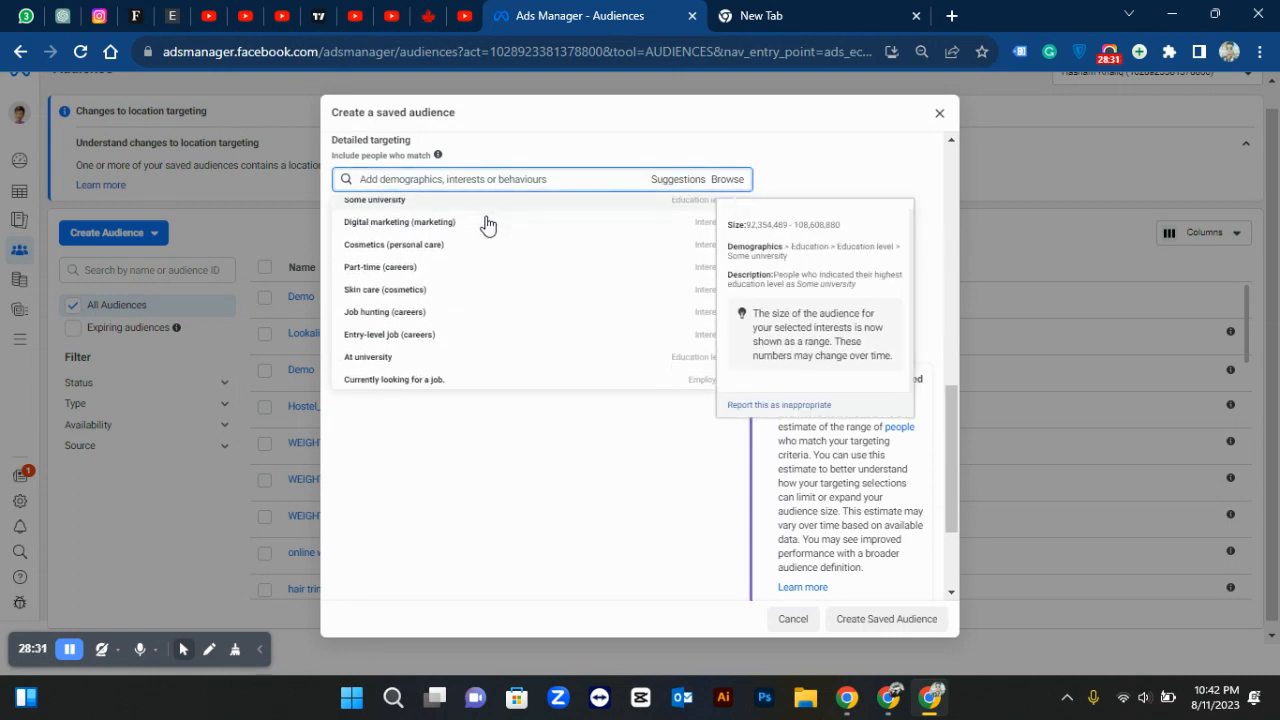
{"action": "scroll", "coordinate": [487, 224], "scroll_direction": "down", "scroll_amount": 2}
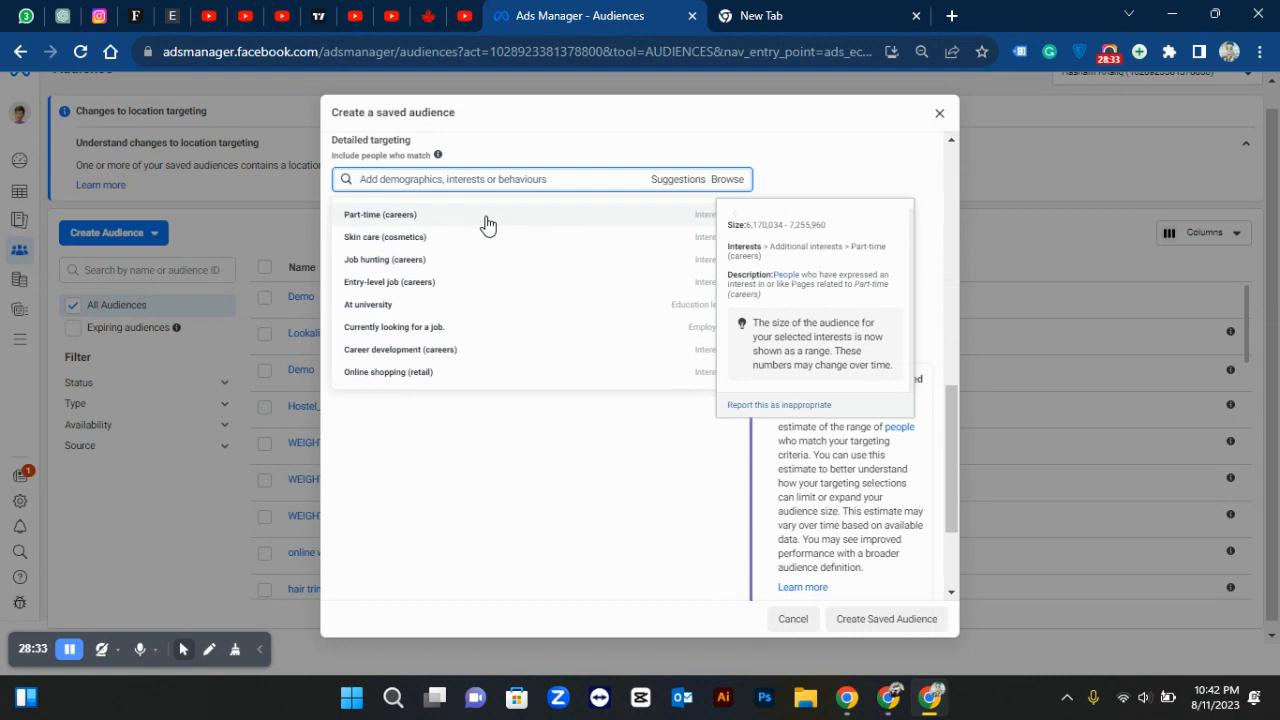
{"action": "scroll", "coordinate": [487, 224], "scroll_direction": "down", "scroll_amount": 3}
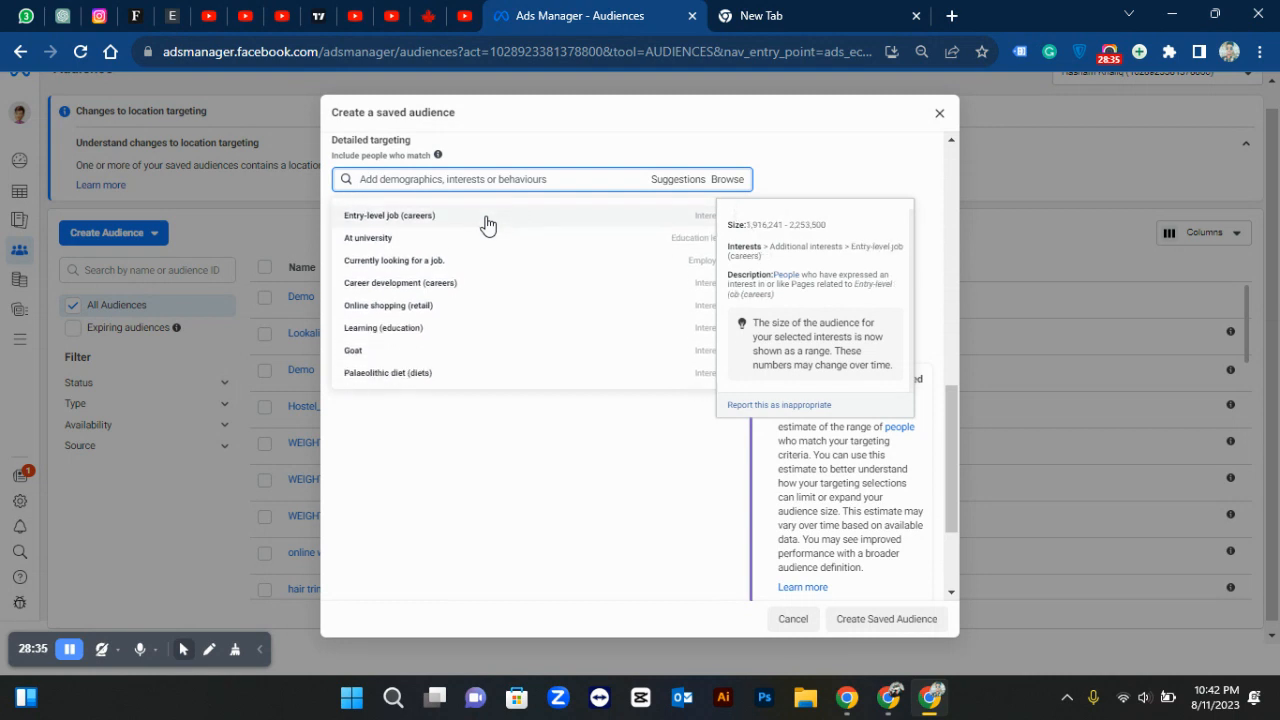
{"action": "scroll", "coordinate": [487, 225], "scroll_direction": "up", "scroll_amount": 5}
Search the inclusion targeting for "mobile access" options.
{"action": "left_click", "coordinate": [516, 180]}
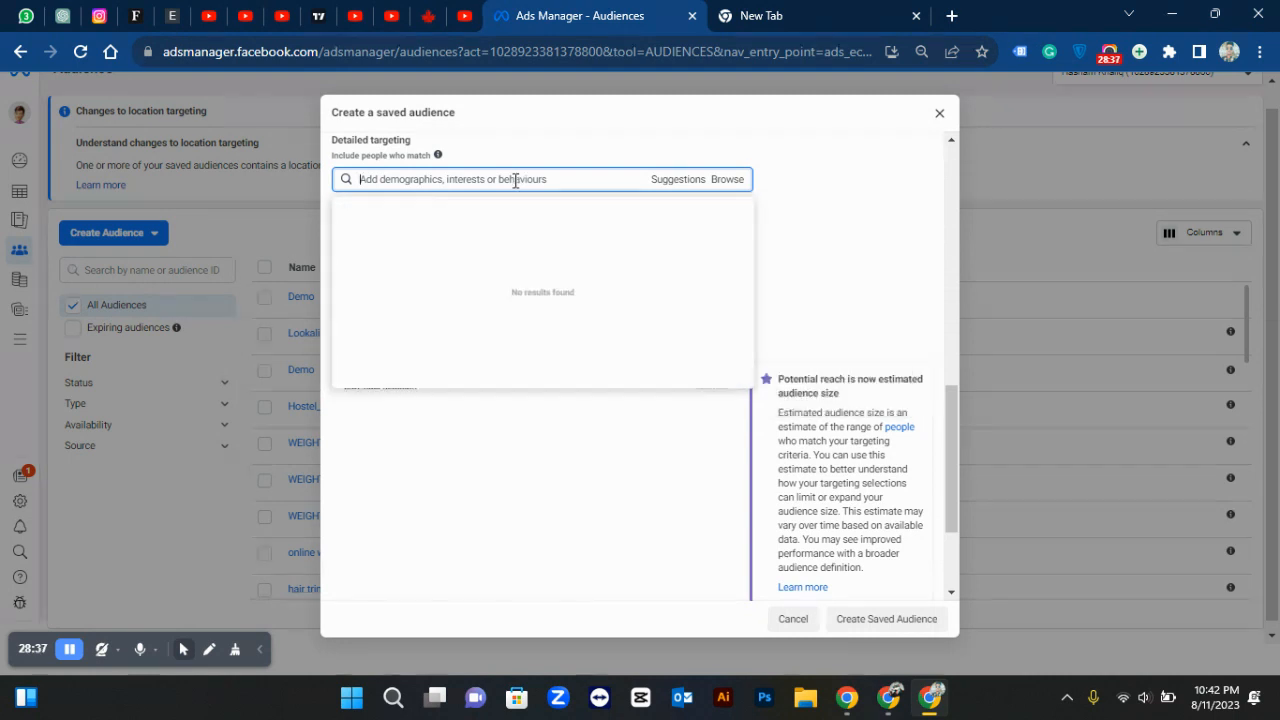
{"action": "type", "text": "mob"}
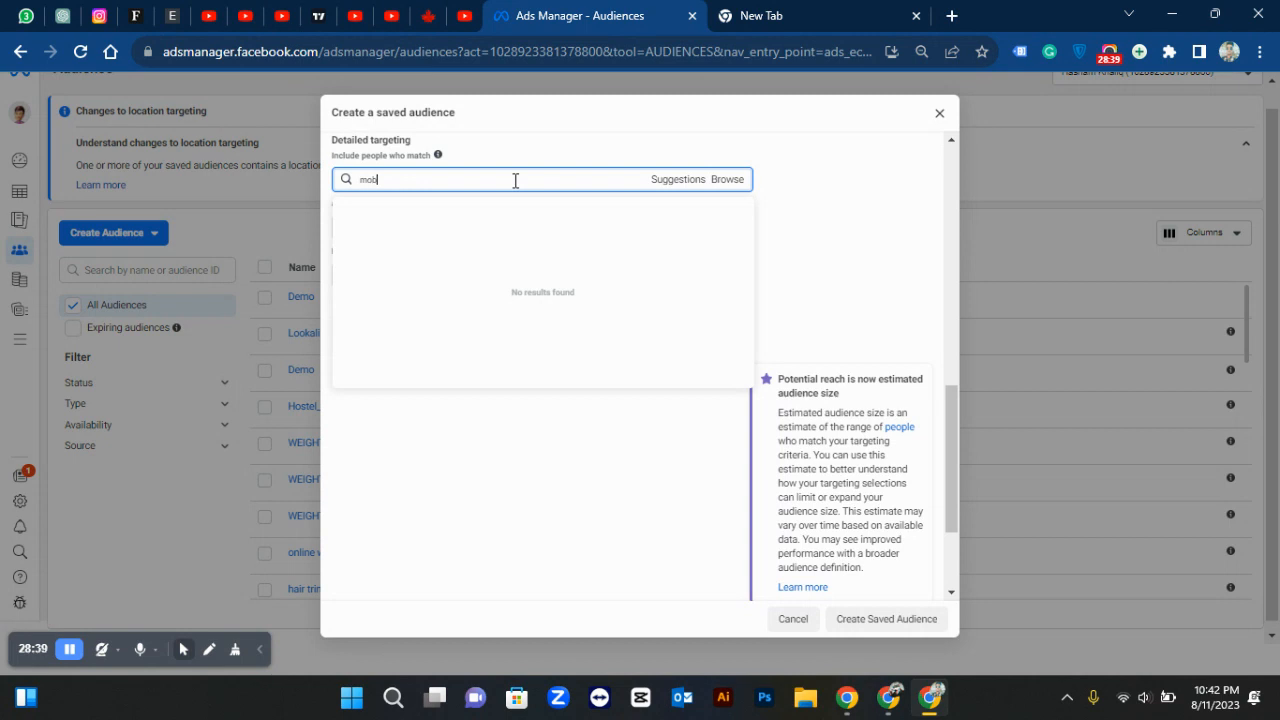
{"action": "type", "text": "ile"}
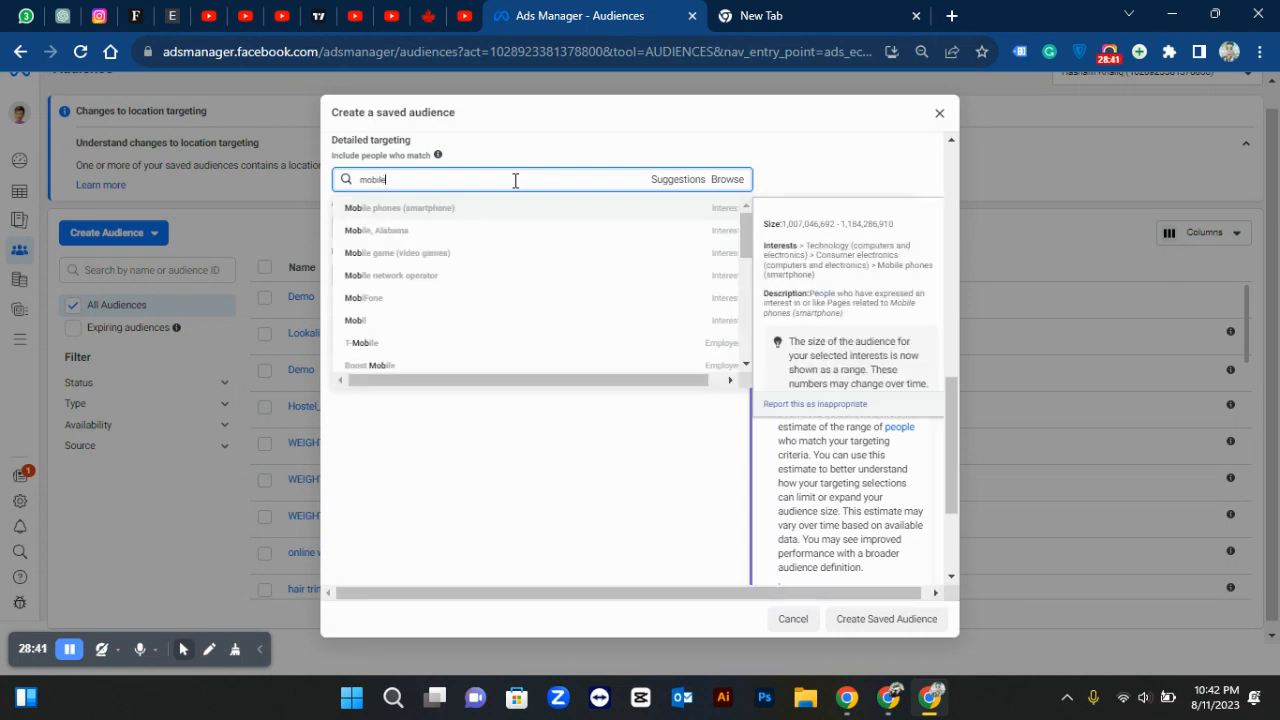
{"action": "type", "text": "s"}
{"action": "key", "text": "BackSpace"}
{"action": "type", "text": "a"}
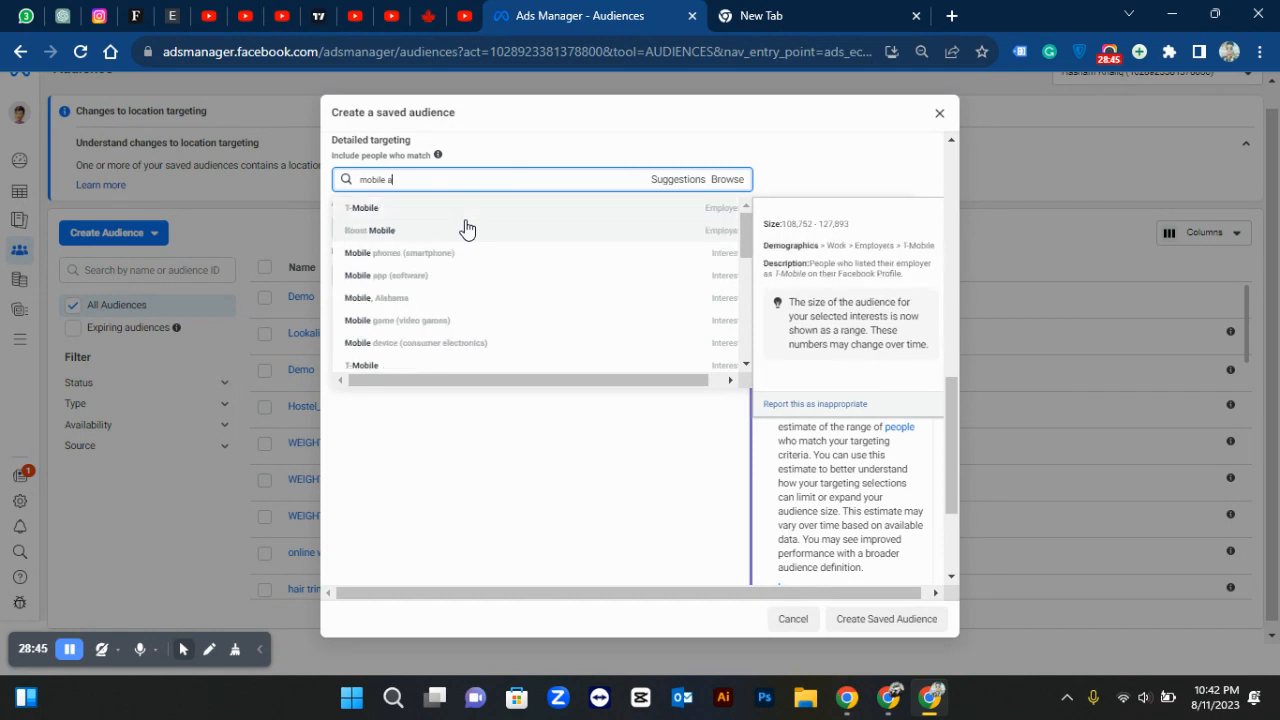
{"action": "type", "text": "cce"}
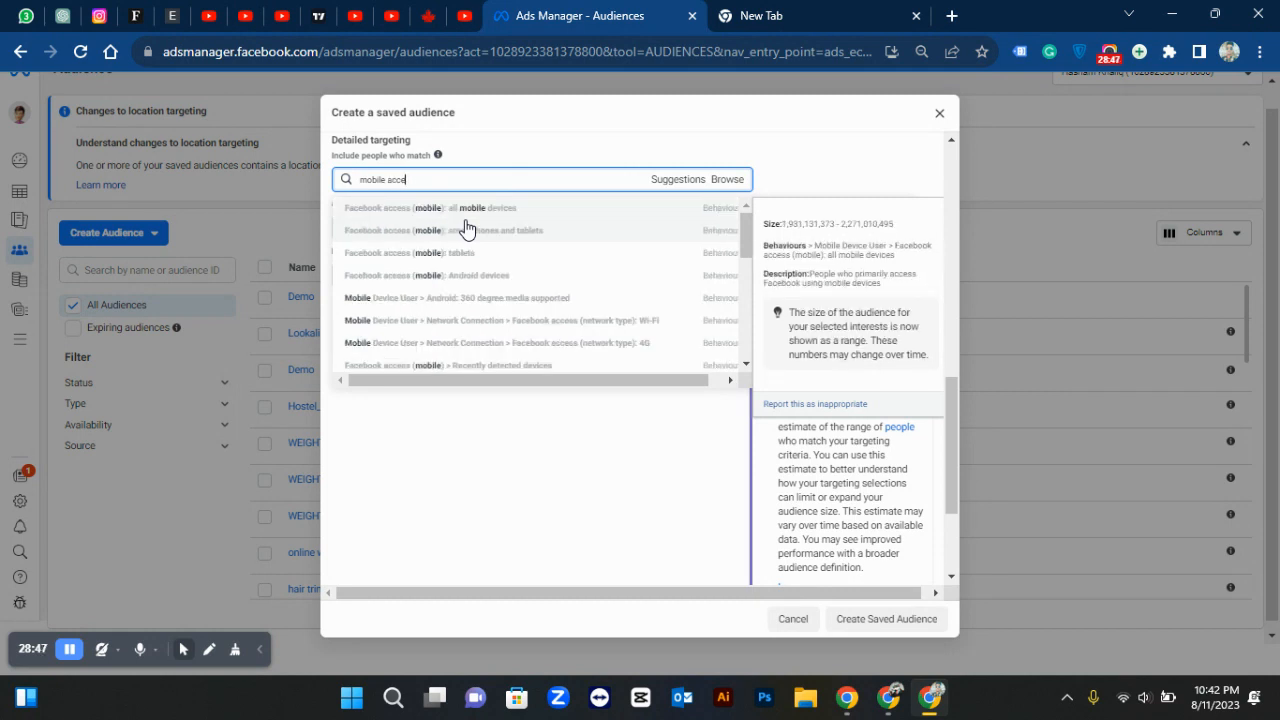
{"action": "type", "text": "ss"}
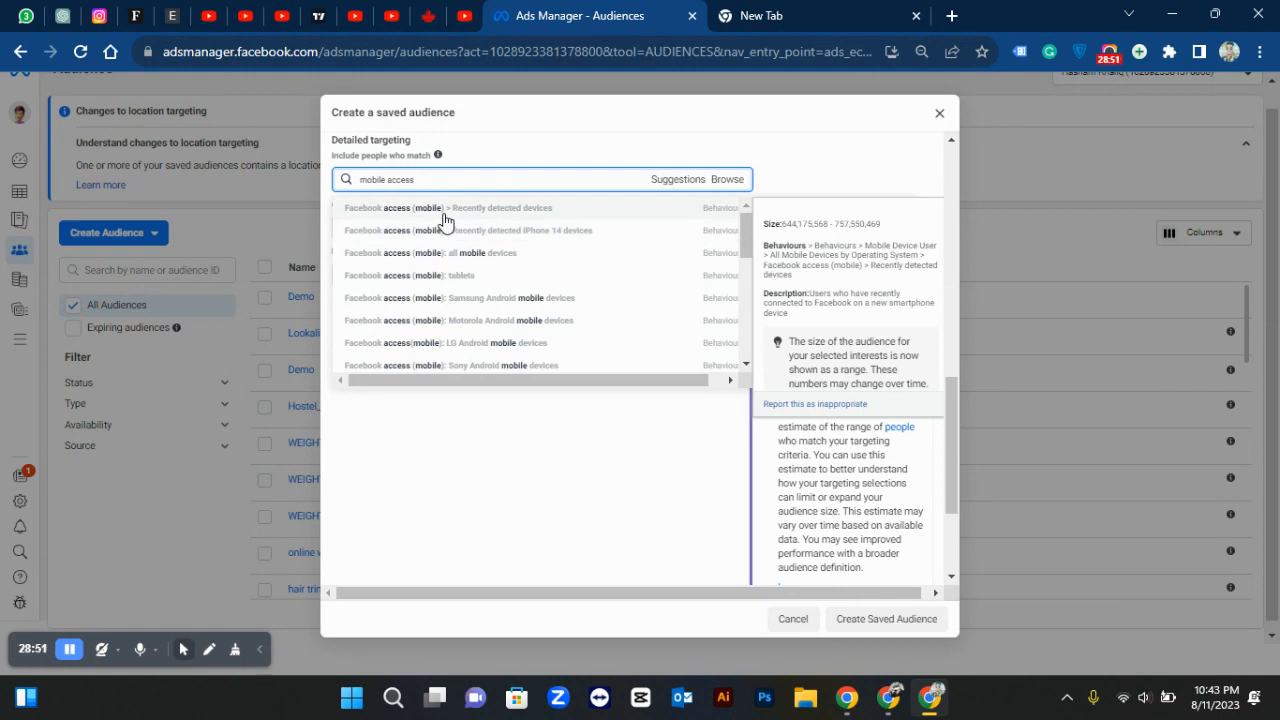
Clear the mobile search and add the Clothing (clothing) interest to the included people, searching for "cloth".
{"action": "key", "text": "BackSpace"}
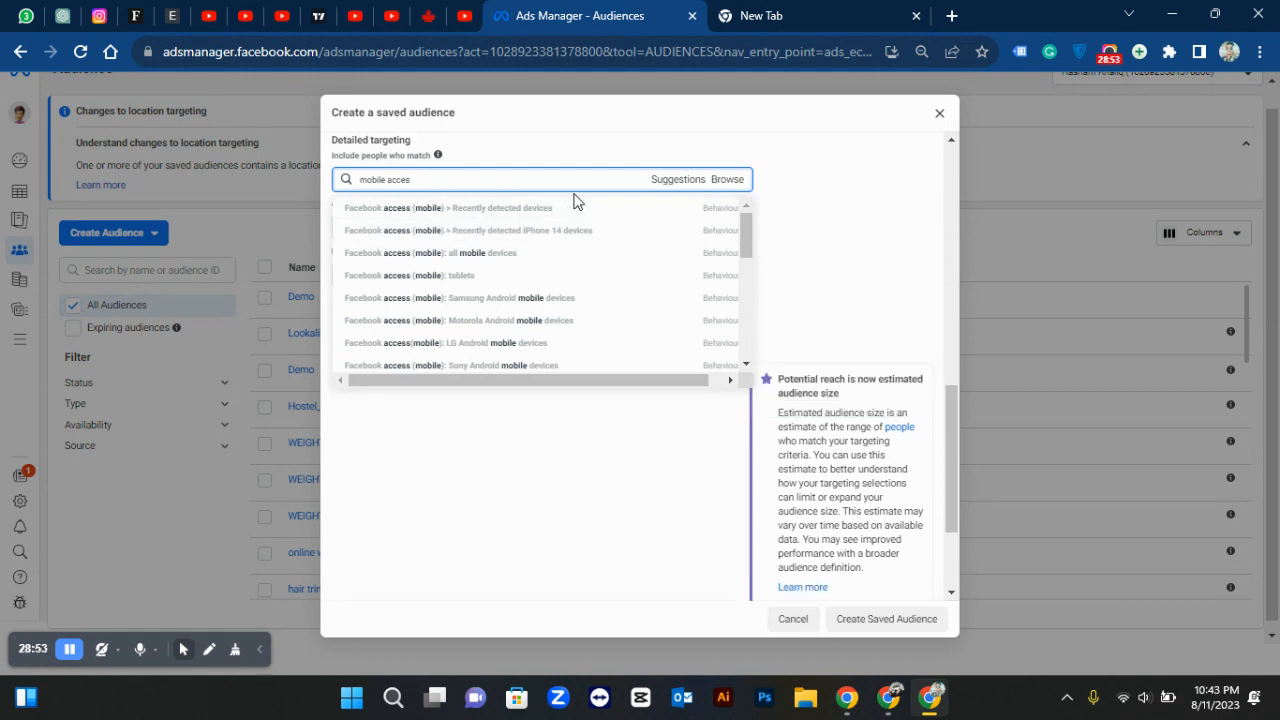
{"action": "key", "text": "BackSpace"}
{"action": "key", "text": "BackSpace"}
{"action": "key", "text": "BackSpace"}
{"action": "key", "text": "BackSpace"}
{"action": "key", "text": "BackSpace"}
{"action": "key", "text": "BackSpace"}
{"action": "key", "text": "BackSpace"}
{"action": "key", "text": "BackSpace"}
{"action": "key", "text": "BackSpace"}
{"action": "key", "text": "BackSpace"}
{"action": "key", "text": "BackSpace"}
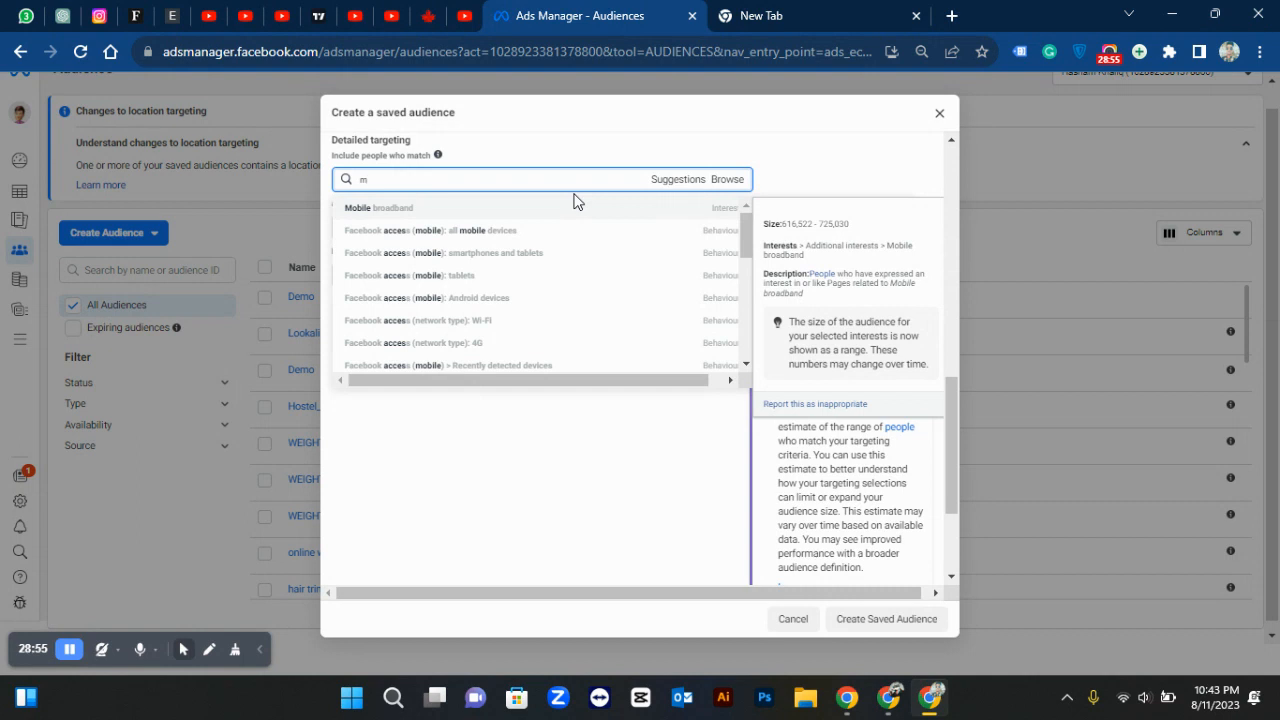
{"action": "key", "text": "BackSpace"}
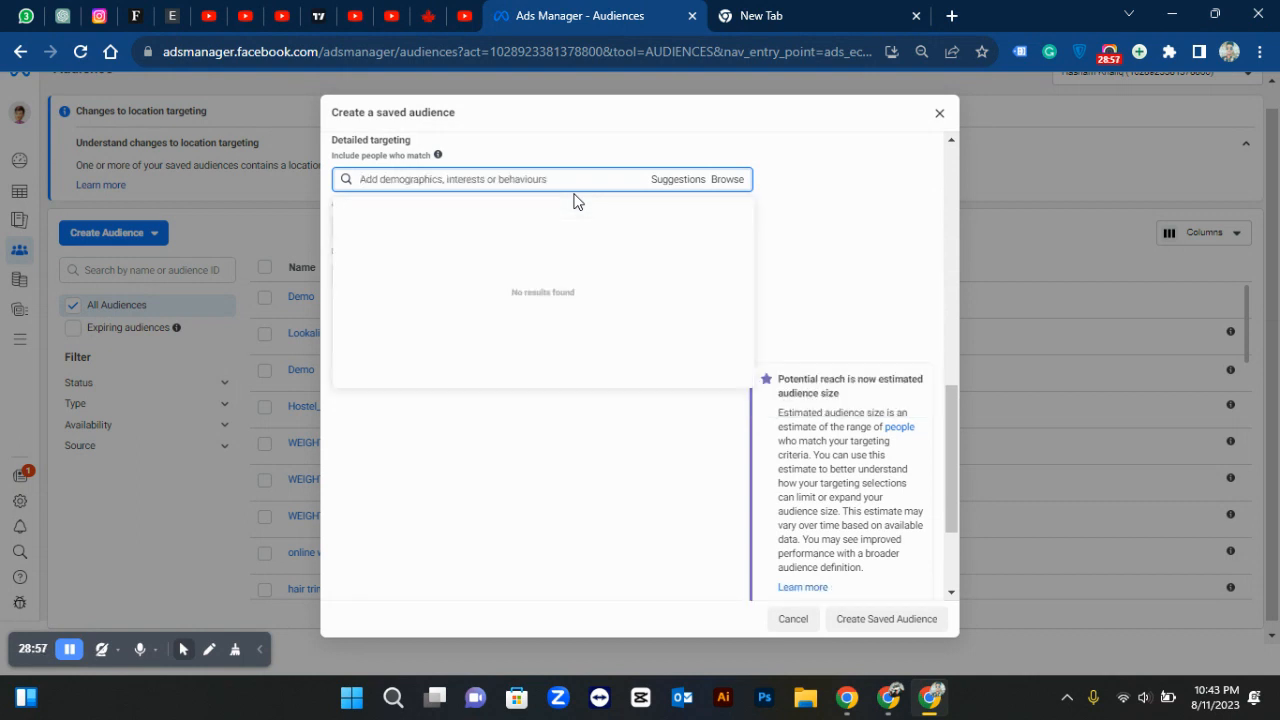
{"action": "type", "text": "cloth"}
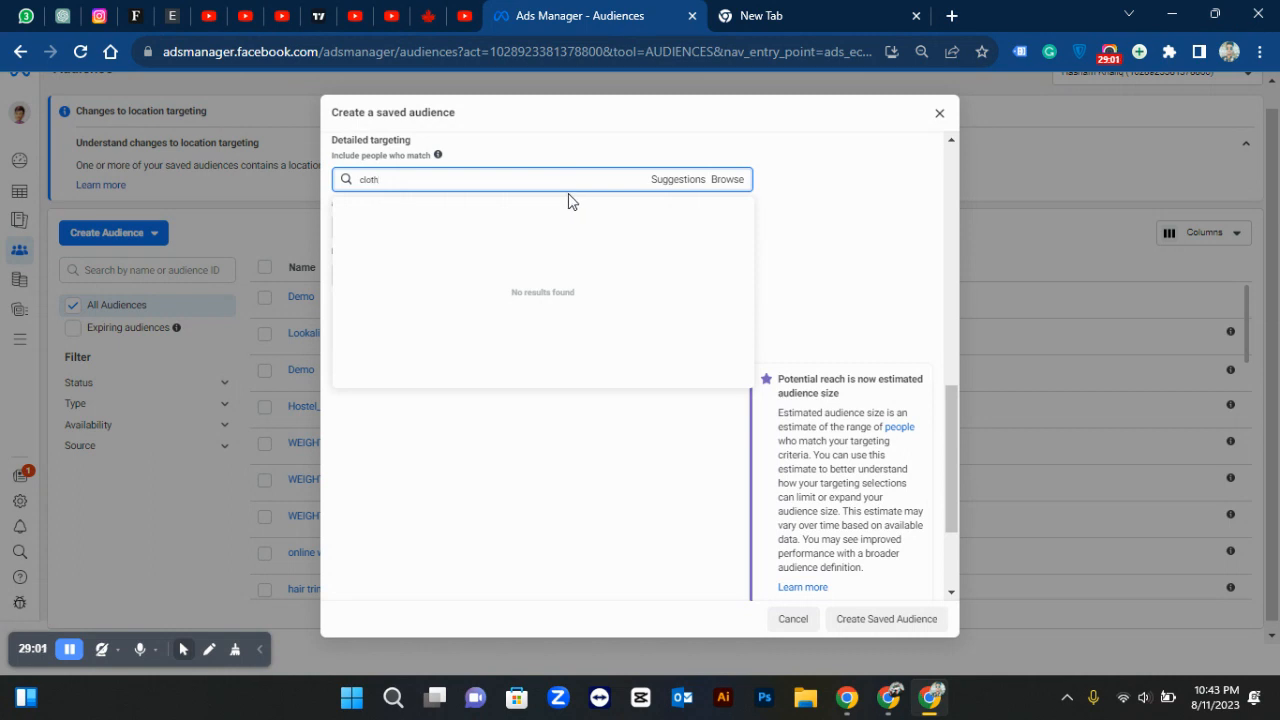
{"action": "left_click", "coordinate": [476, 210]}
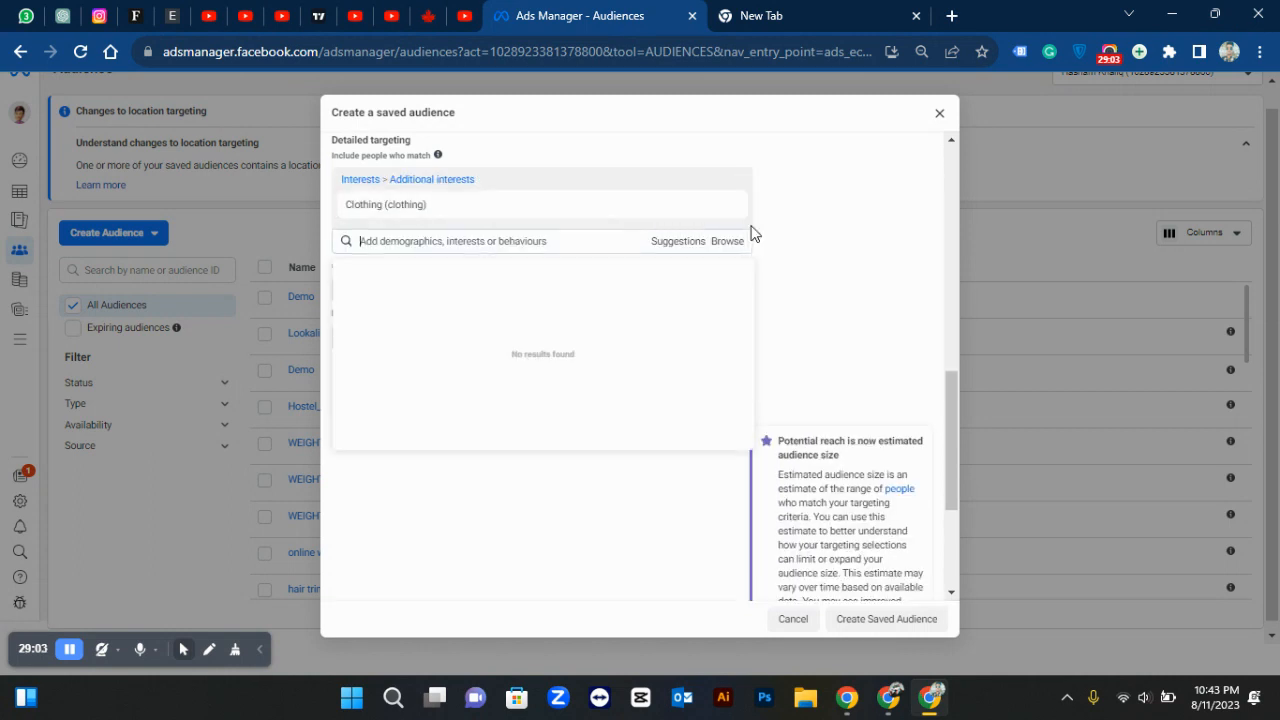
{"action": "left_click", "coordinate": [768, 223]}
Narrow the audience with the Facebook access (mobile): Apple (iOS) devices behaviour, searching for "facebook access ios".
{"action": "scroll", "coordinate": [495, 262], "scroll_direction": "down", "scroll_amount": 2}
{"action": "scroll", "coordinate": [495, 265], "scroll_direction": "up", "scroll_amount": 2}
{"action": "scroll", "coordinate": [420, 286], "scroll_direction": "down", "scroll_amount": 2}
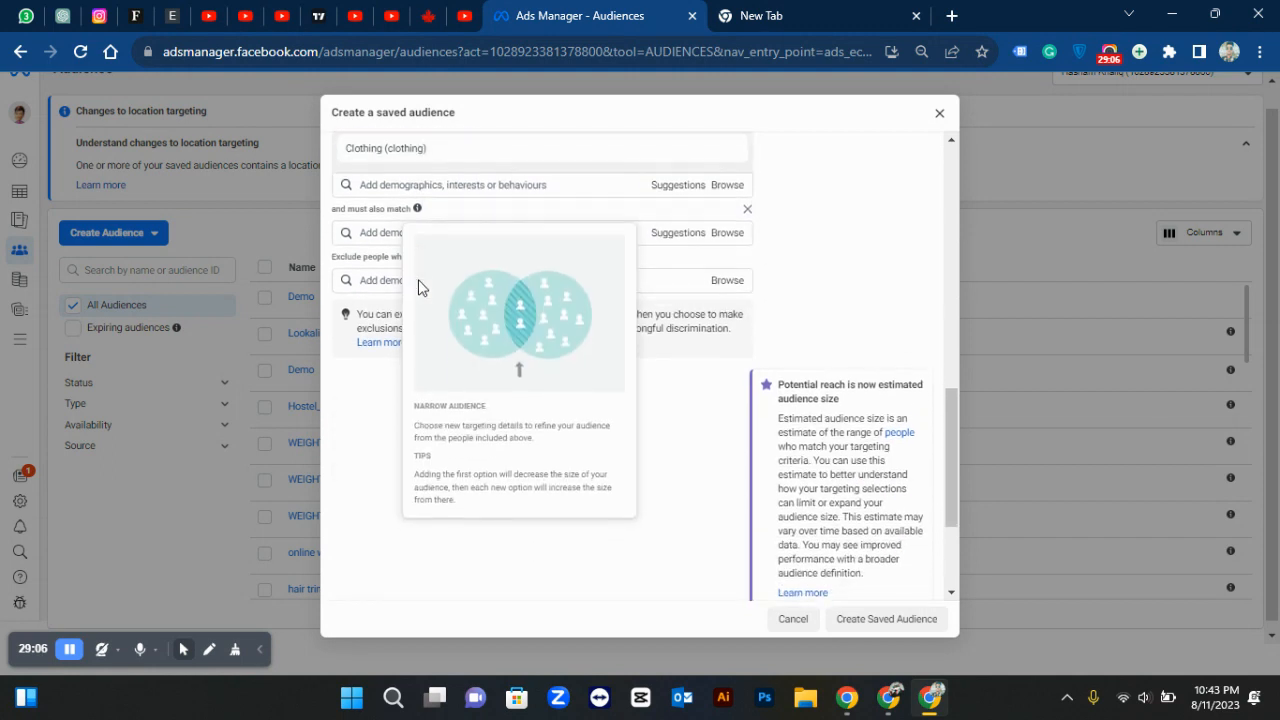
{"action": "left_click", "coordinate": [363, 224]}
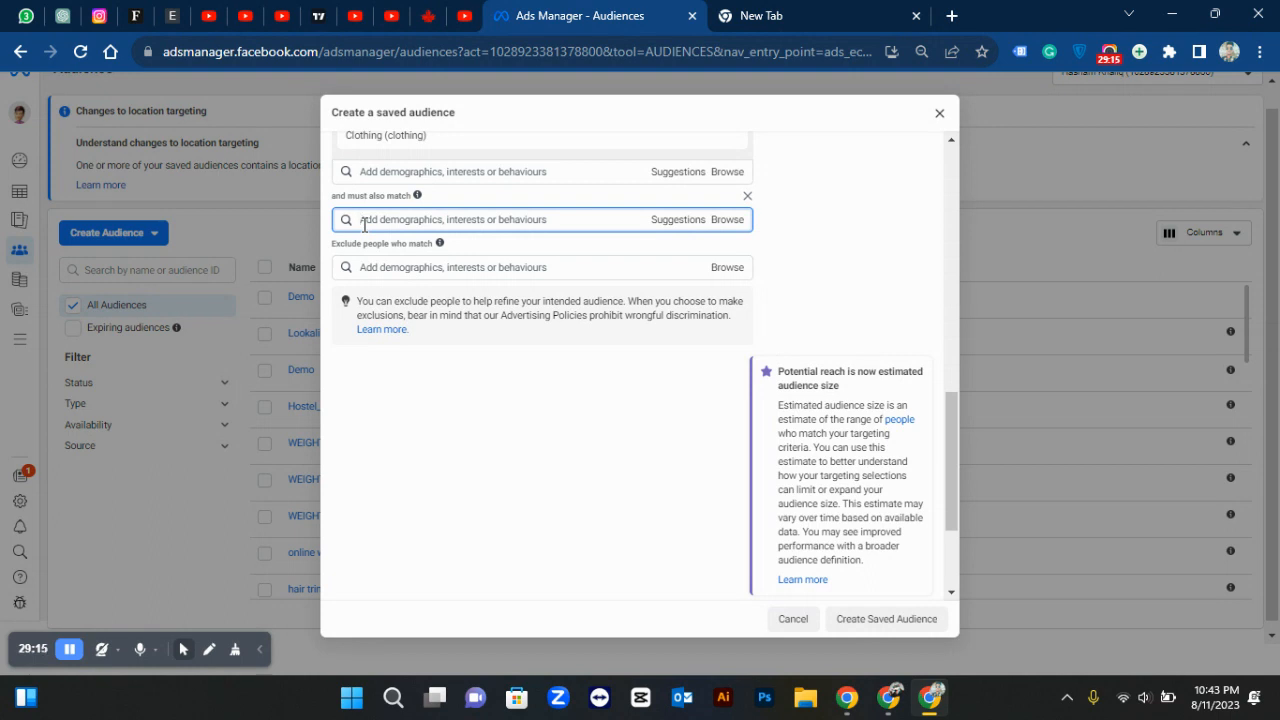
{"action": "type", "text": "mcebook ac"}
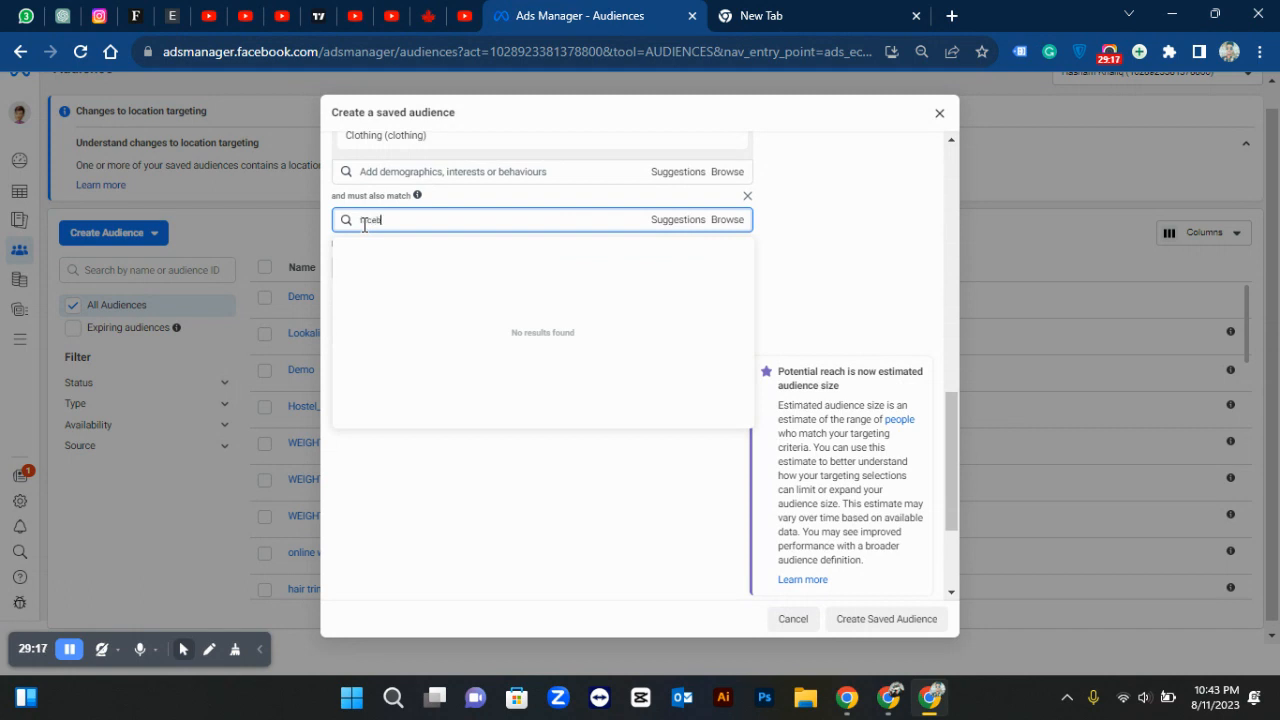
{"action": "type", "text": "cess"}
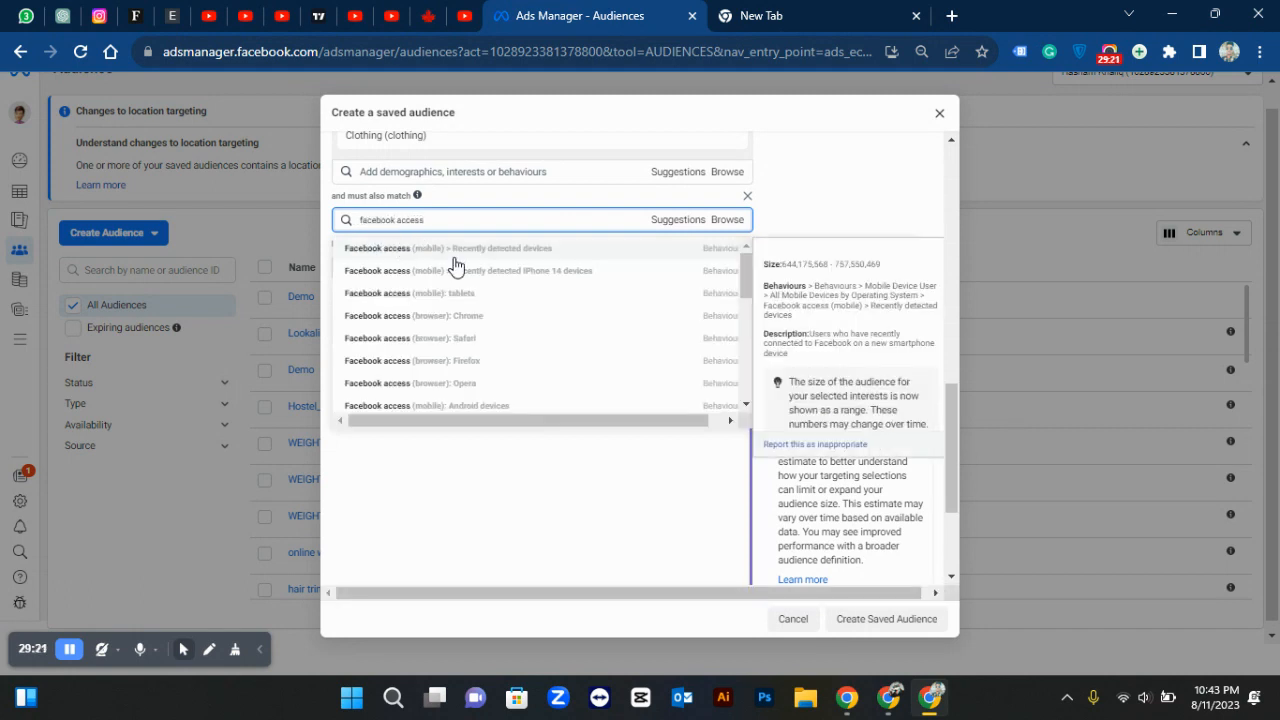
{"action": "type", "text": " ios"}
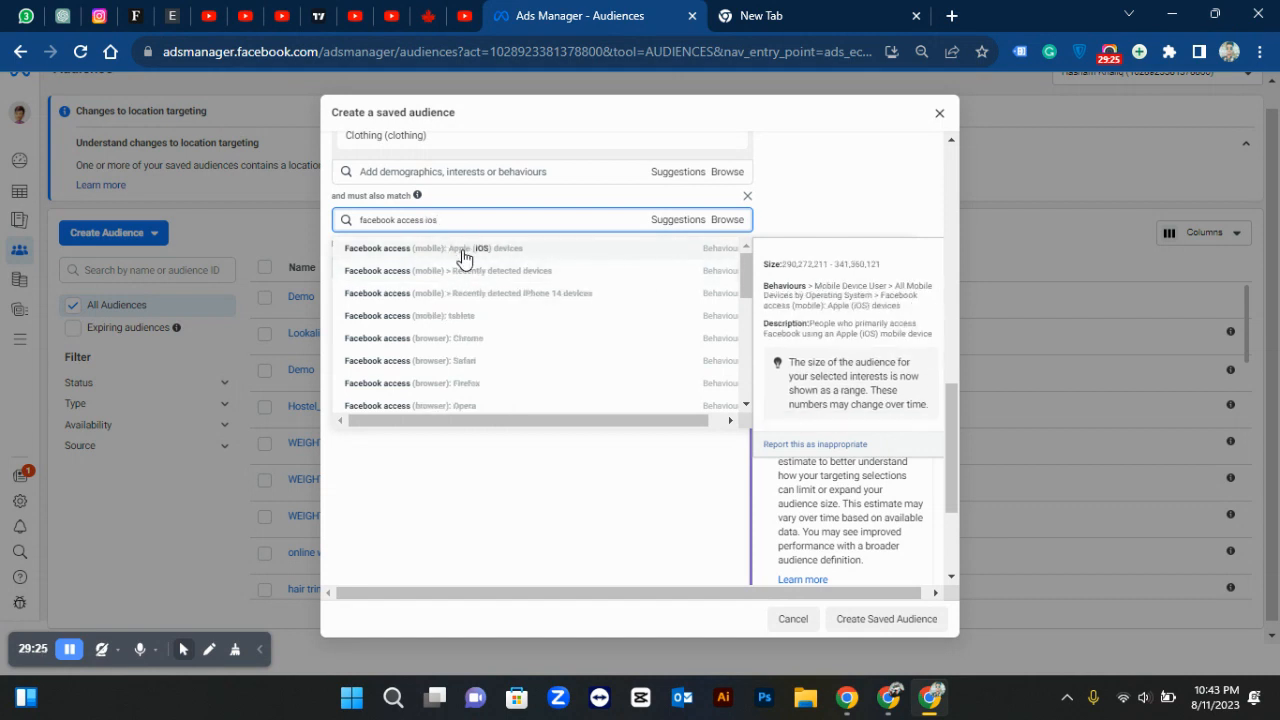
{"action": "left_click", "coordinate": [470, 257]}
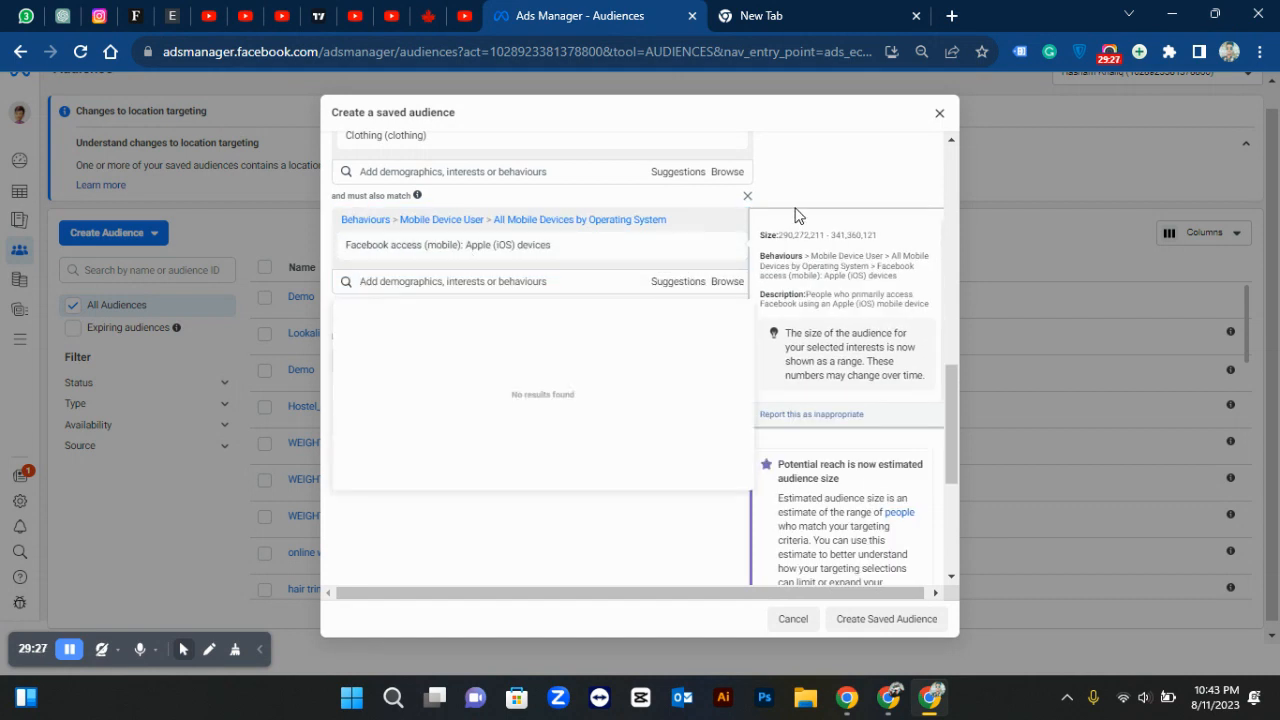
Check the estimated size and audience details of the clothing audience narrowed by Apple (iOS) devices.
{"action": "scroll", "coordinate": [794, 203], "scroll_direction": "up", "scroll_amount": 1}
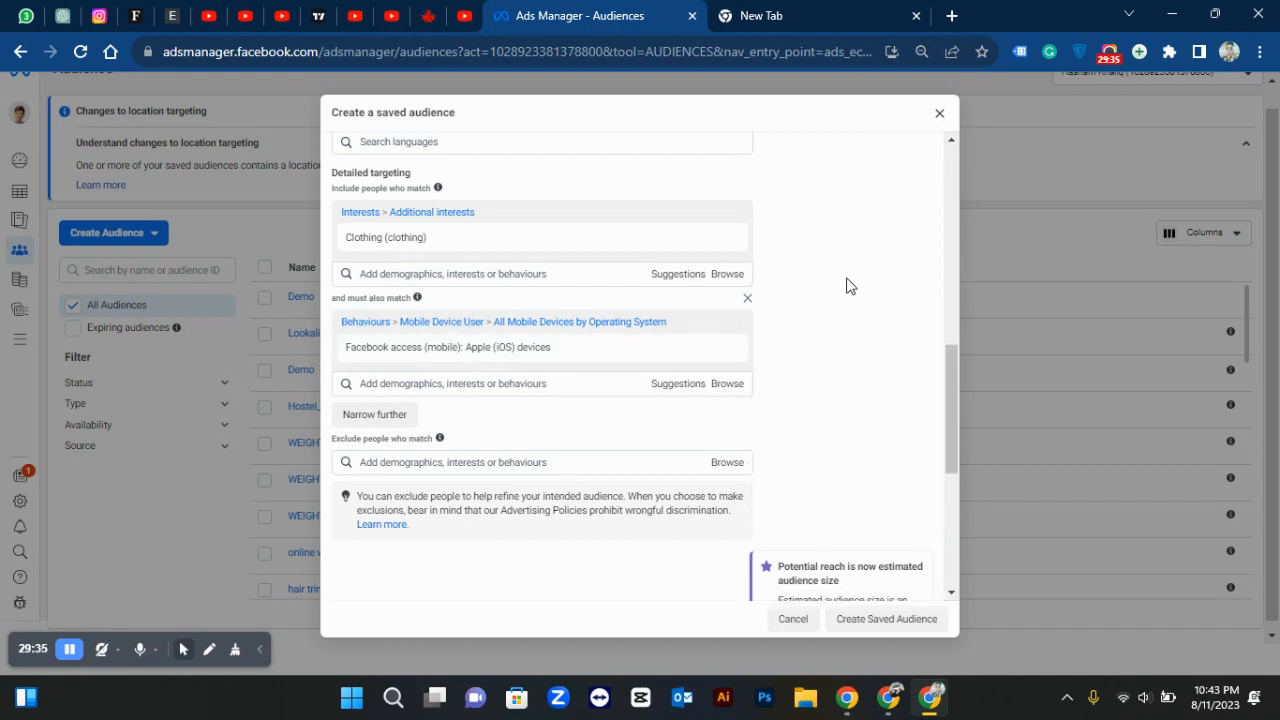
{"action": "scroll", "coordinate": [846, 286], "scroll_direction": "down", "scroll_amount": 4}
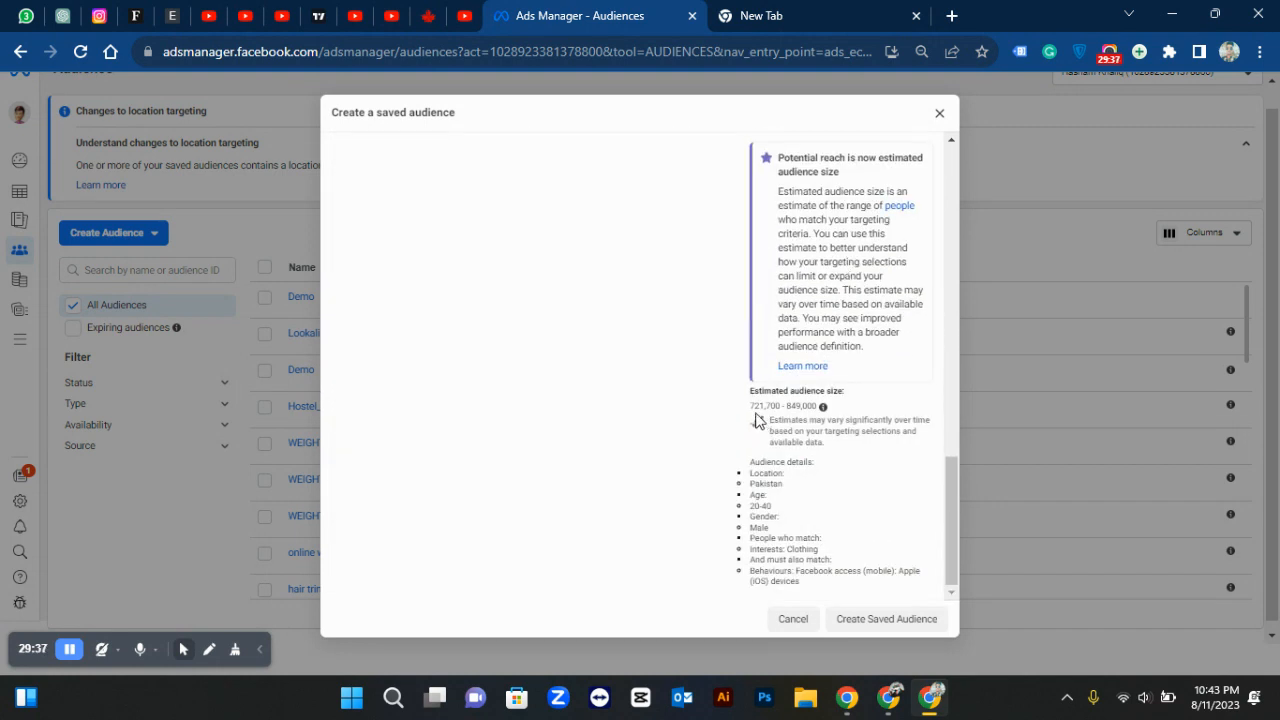
{"action": "scroll", "coordinate": [752, 406], "scroll_direction": "up", "scroll_amount": 3}
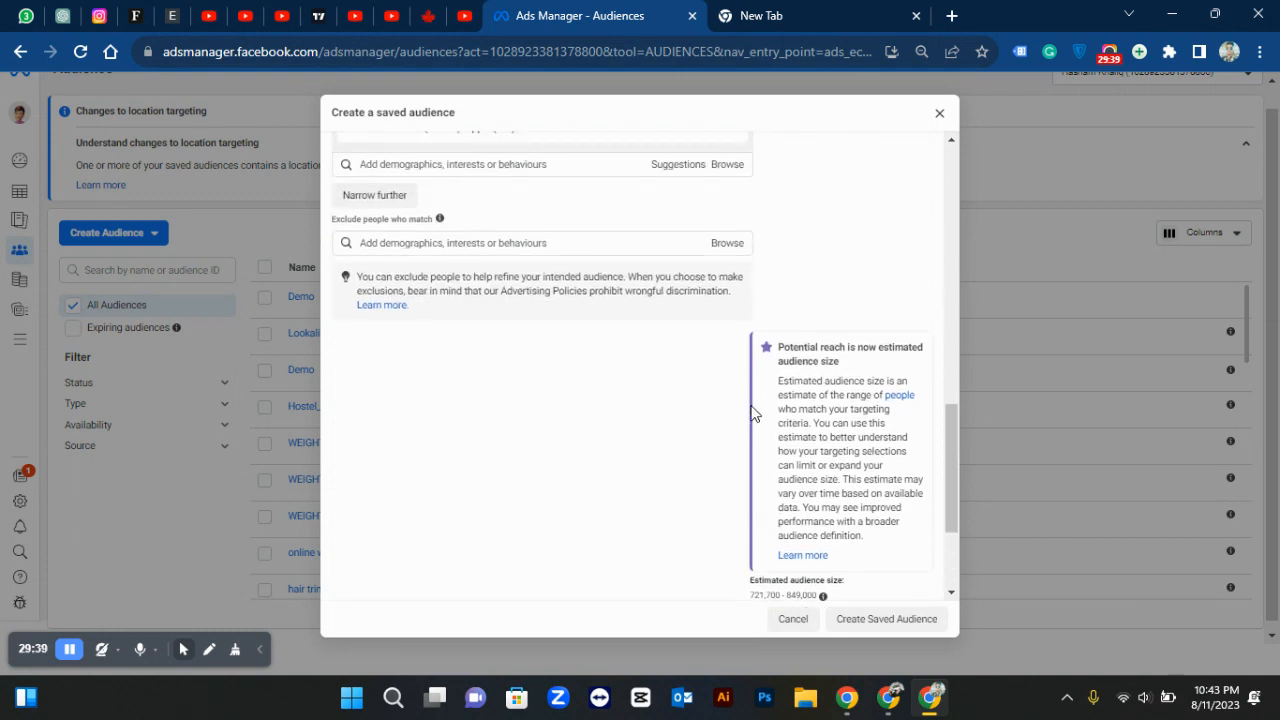
{"action": "scroll", "coordinate": [752, 413], "scroll_direction": "down", "scroll_amount": 2}
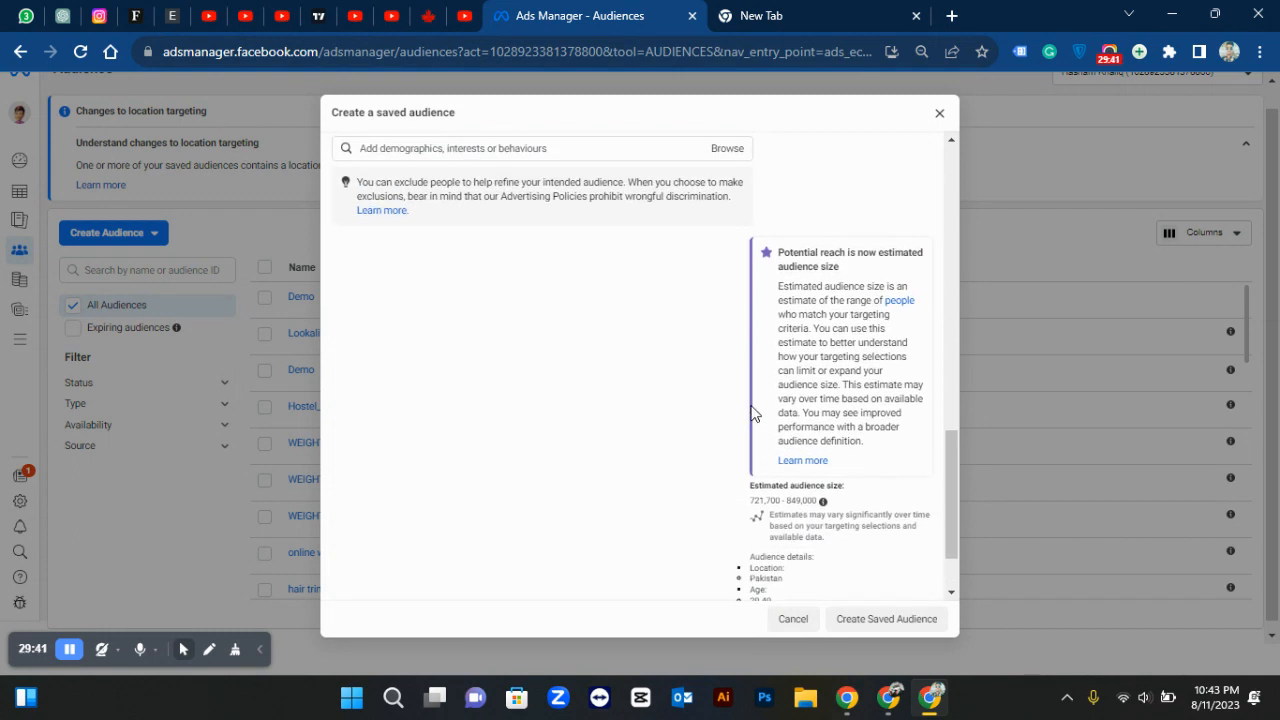
{"action": "scroll", "coordinate": [752, 413], "scroll_direction": "up", "scroll_amount": 3}
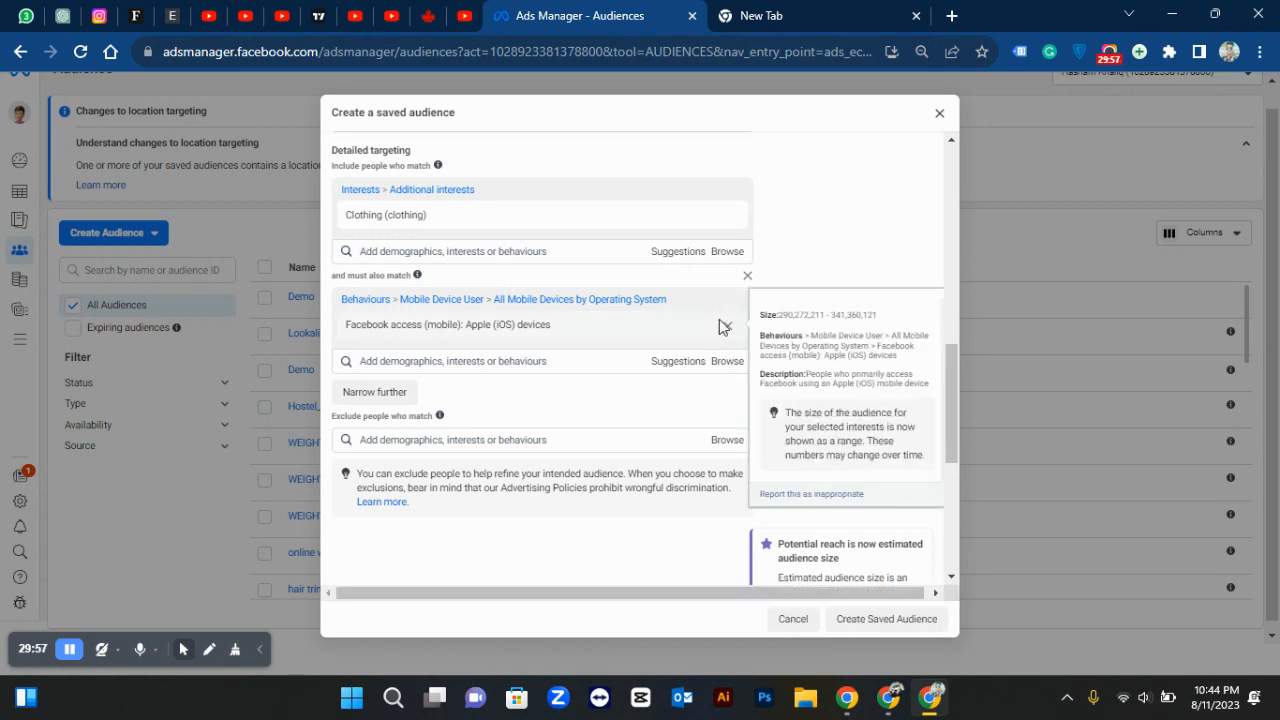
Remove the Facebook access (mobile): Apple (iOS) devices behaviour from the narrowing condition and search there for "iphone" options.
{"action": "left_click", "coordinate": [727, 326]}
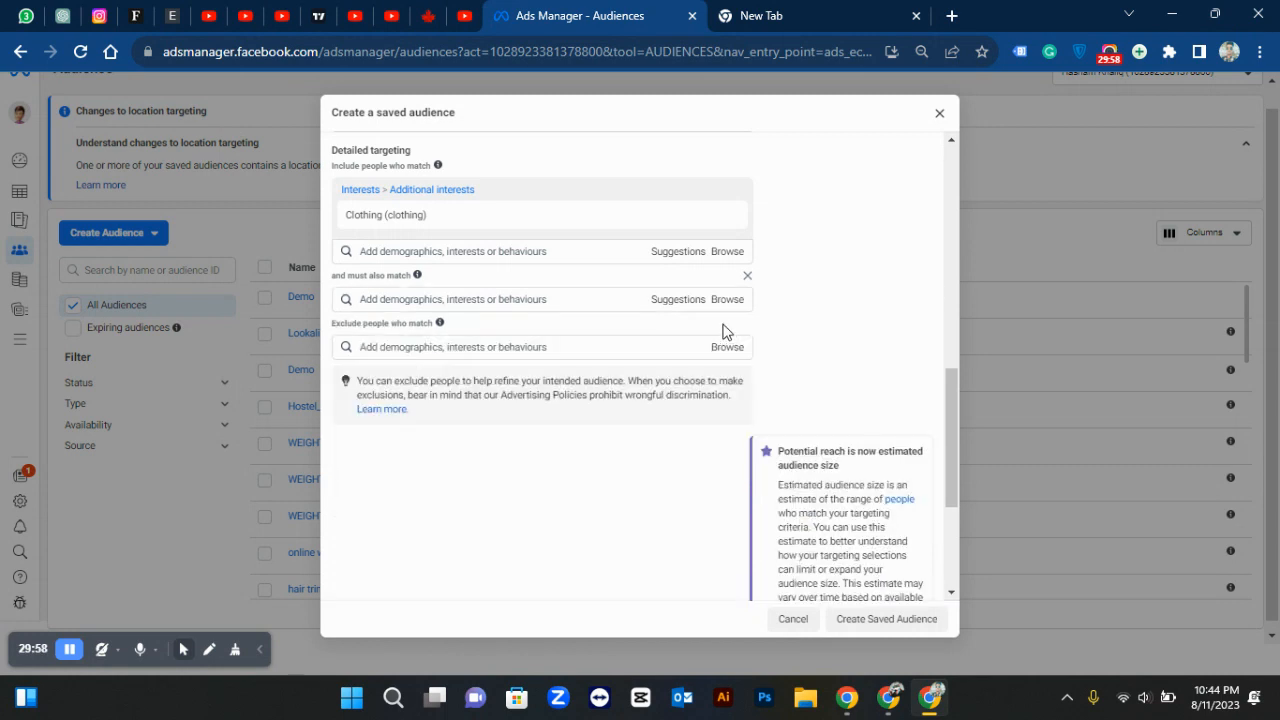
{"action": "left_click", "coordinate": [543, 299]}
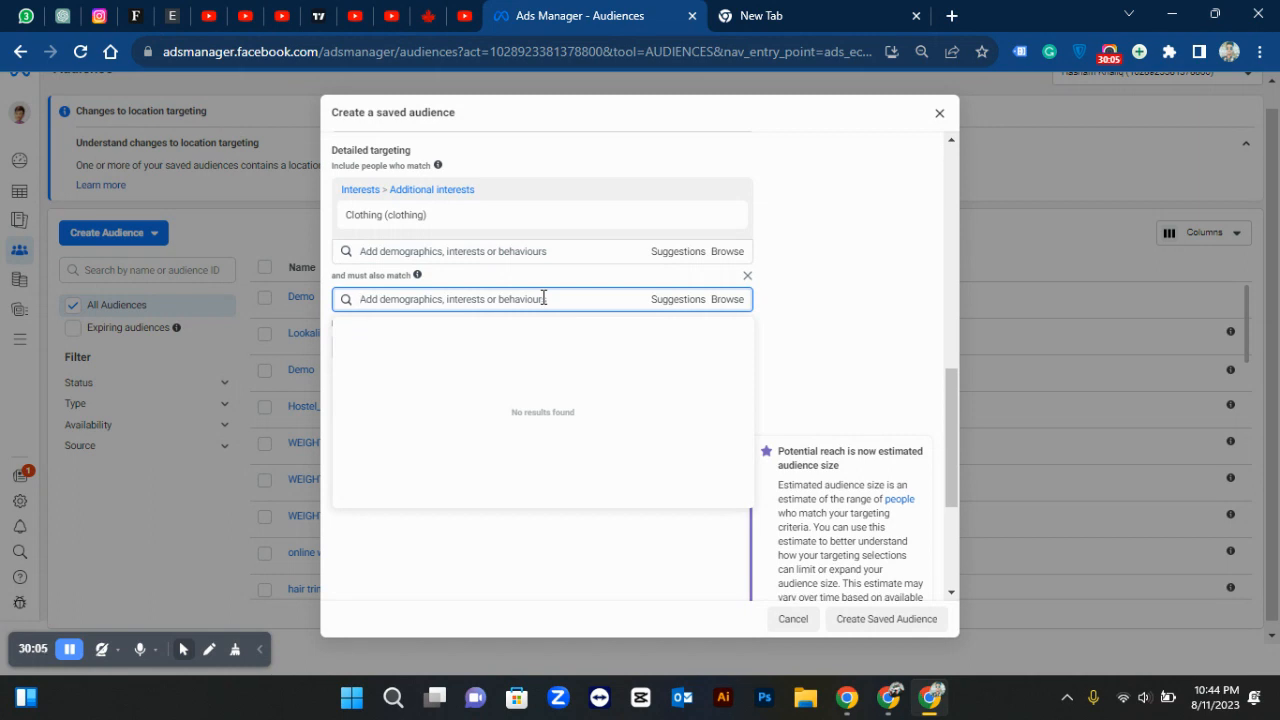
{"action": "type", "text": "i"}
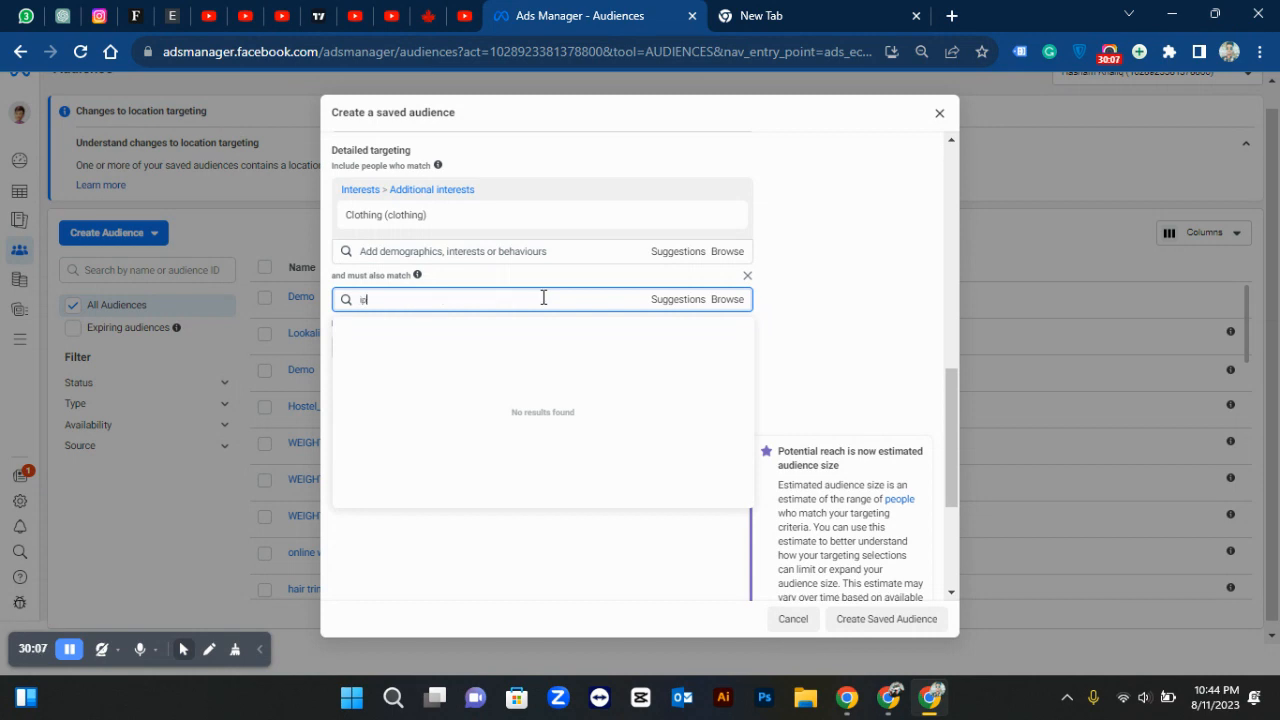
{"action": "type", "text": "phone"}
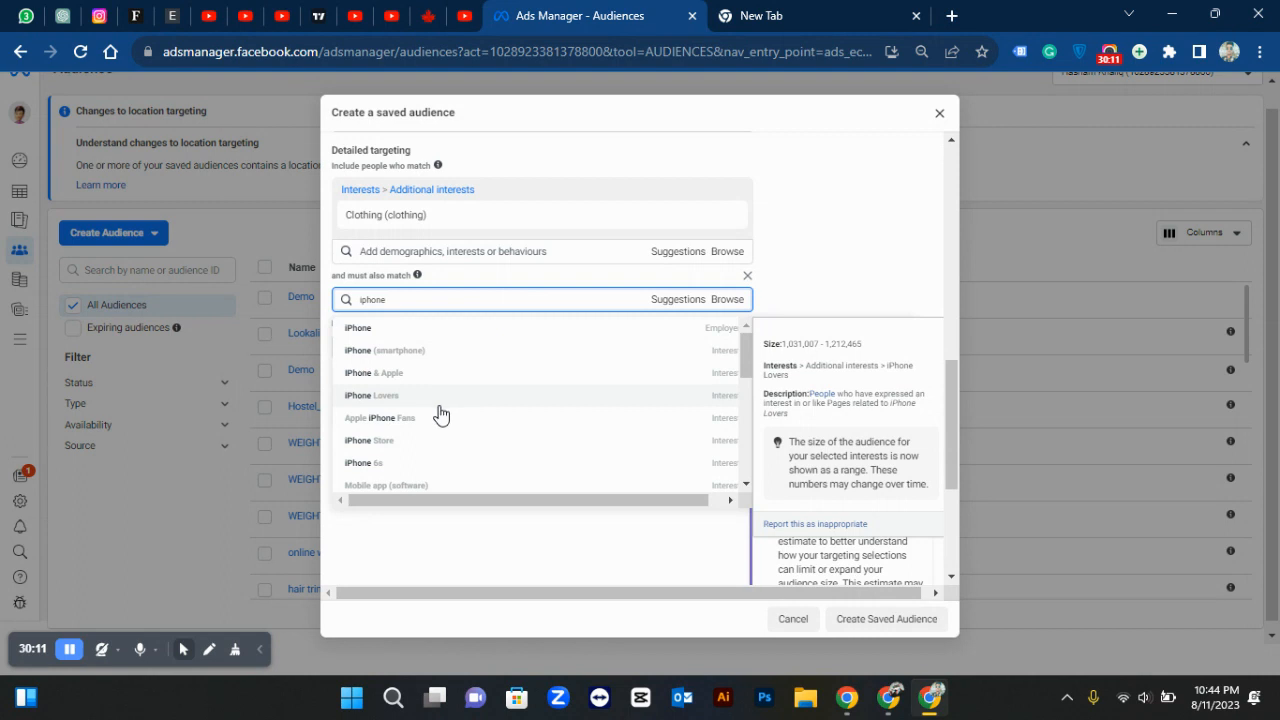
{"action": "scroll", "coordinate": [440, 415], "scroll_direction": "down", "scroll_amount": 3}
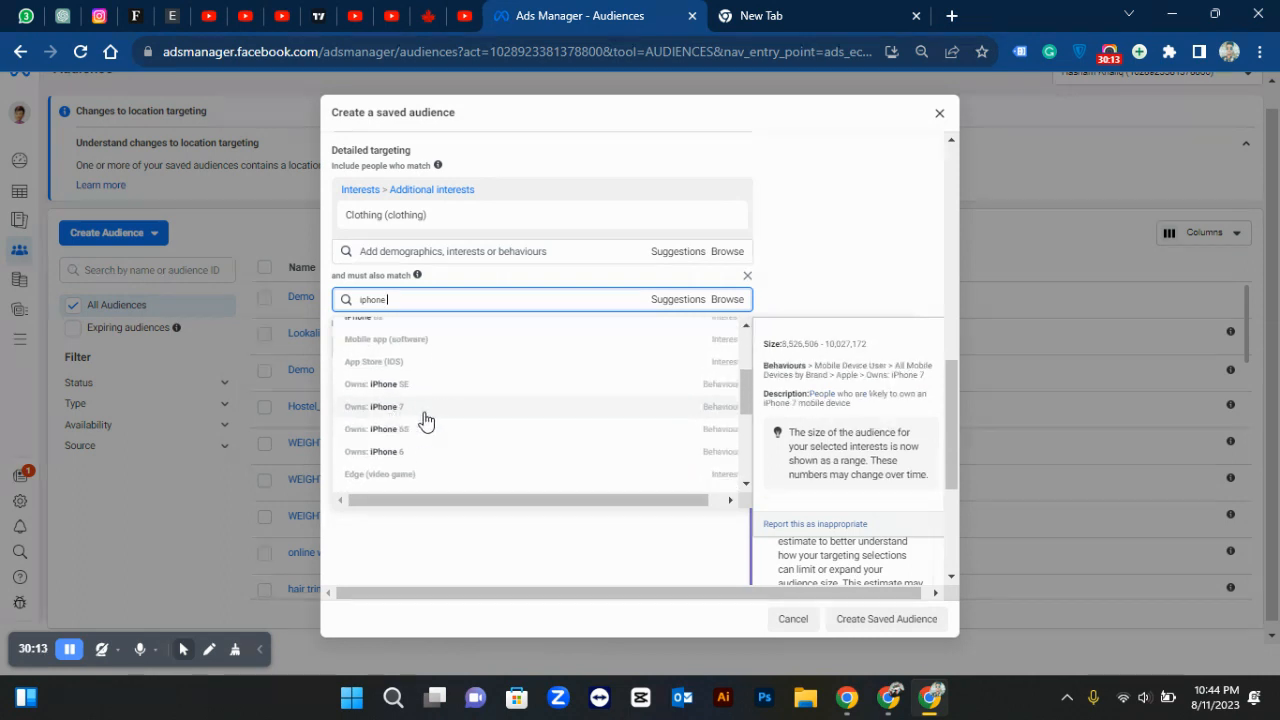
{"action": "scroll", "coordinate": [448, 441], "scroll_direction": "down", "scroll_amount": 1}
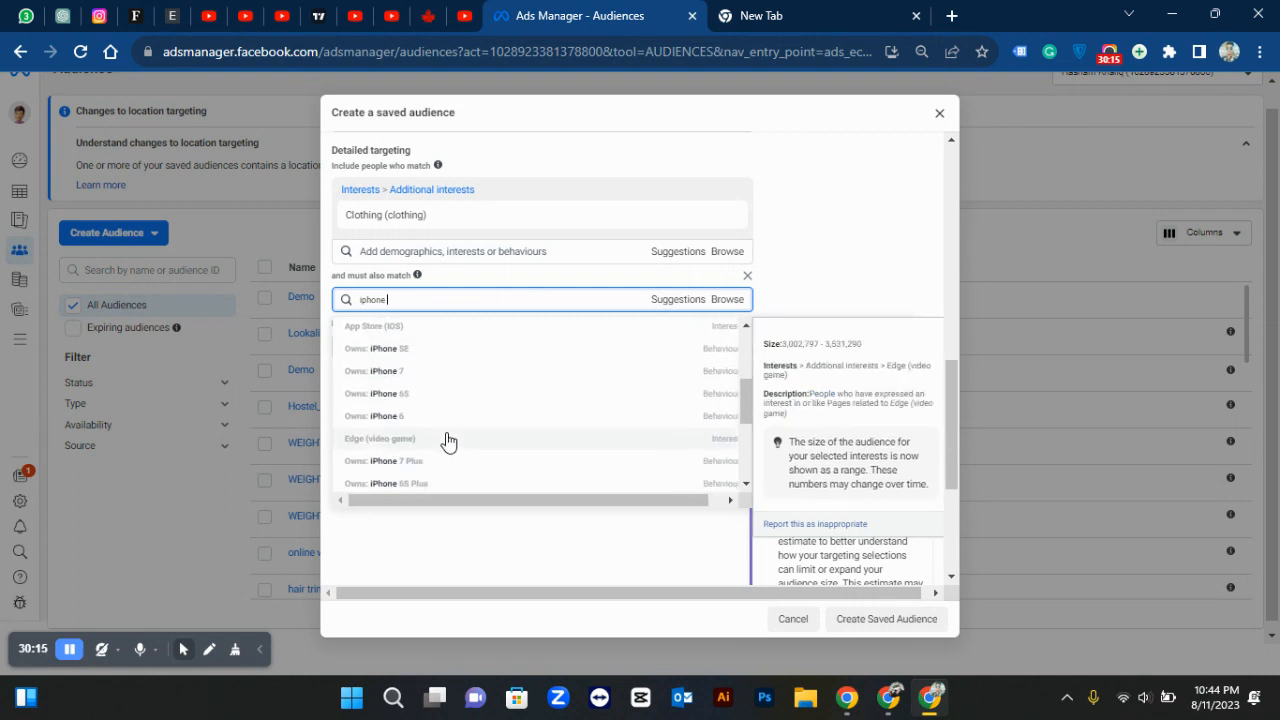
{"action": "scroll", "coordinate": [448, 441], "scroll_direction": "down", "scroll_amount": 2}
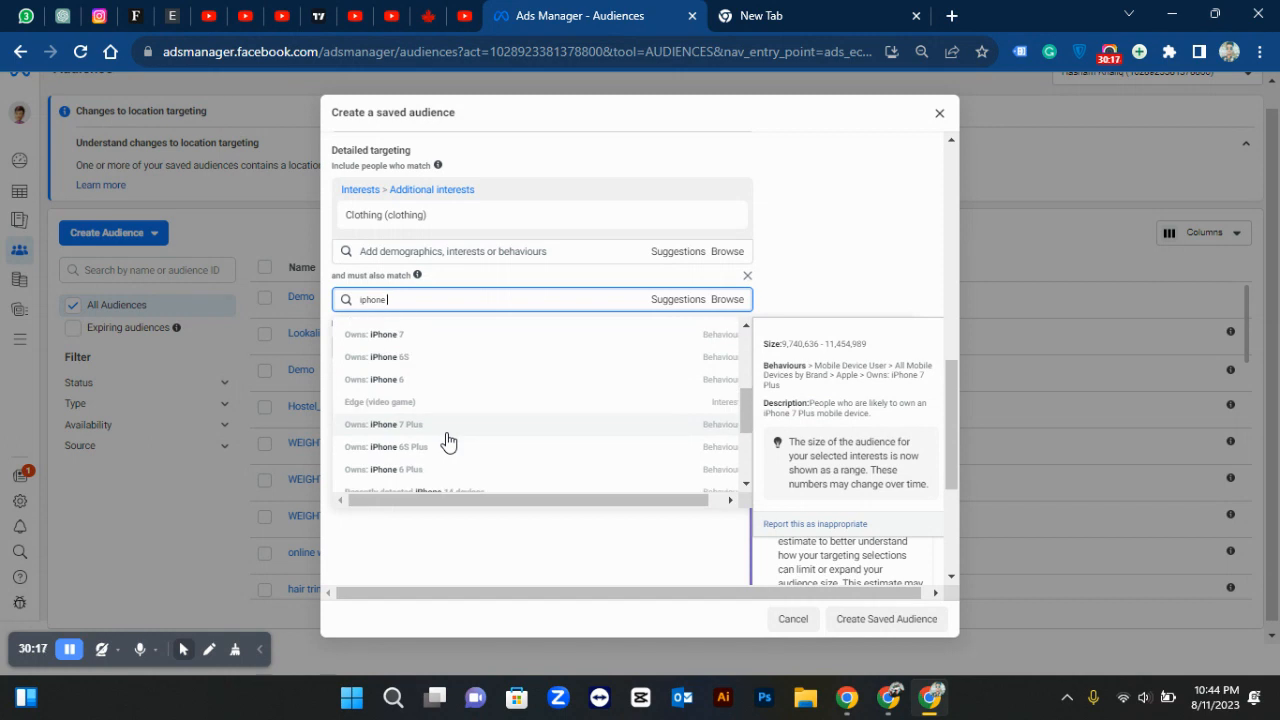
{"action": "scroll", "coordinate": [448, 441], "scroll_direction": "up", "scroll_amount": 2}
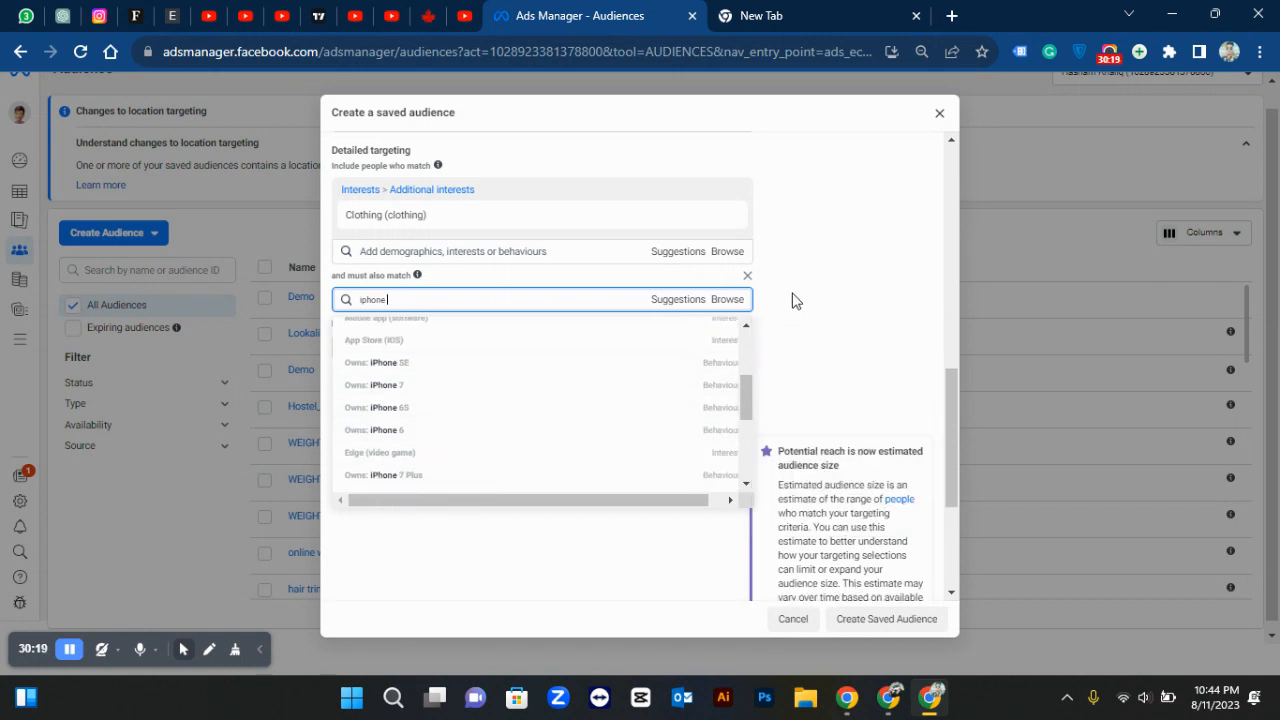
{"action": "left_click", "coordinate": [793, 300]}
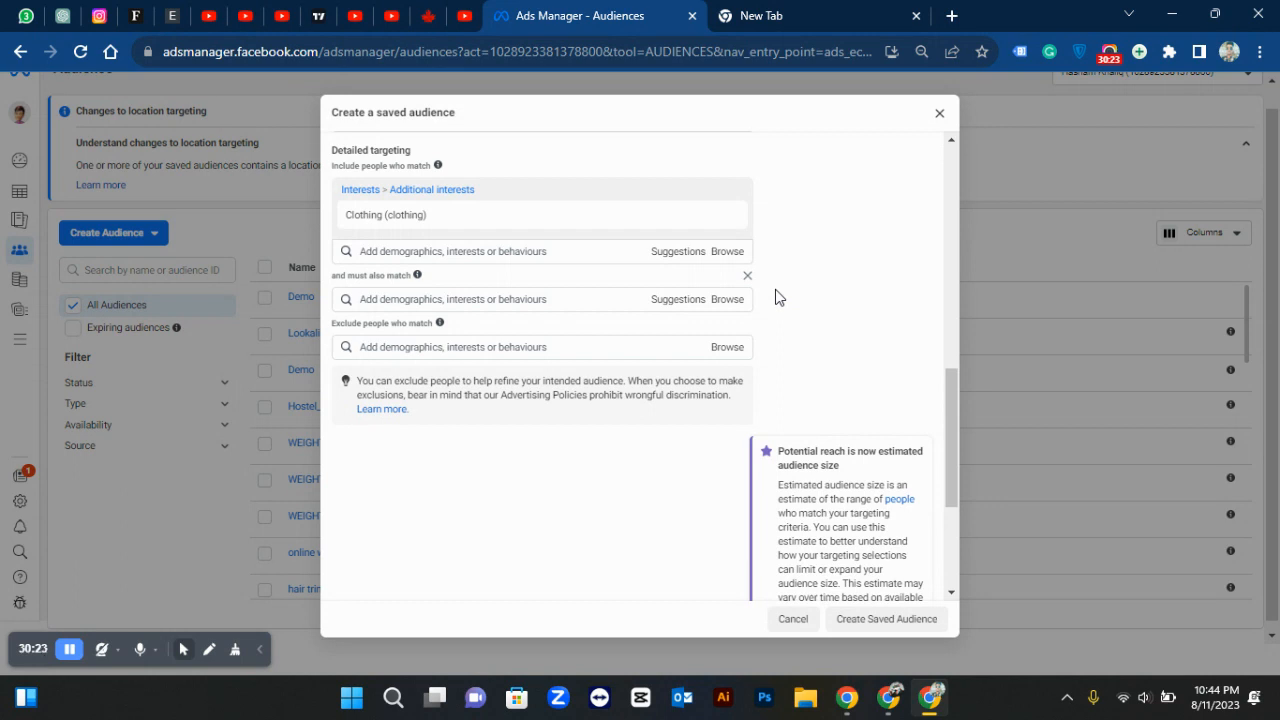
Review the DEMO audience's targeting settings, estimated size and audience details, and close the saved audience form without creating it.
{"action": "scroll", "coordinate": [779, 297], "scroll_direction": "up", "scroll_amount": 2}
{"action": "scroll", "coordinate": [779, 297], "scroll_direction": "down", "scroll_amount": 5}
{"action": "scroll", "coordinate": [775, 289], "scroll_direction": "down", "scroll_amount": 1}
{"action": "scroll", "coordinate": [775, 289], "scroll_direction": "up", "scroll_amount": 5}
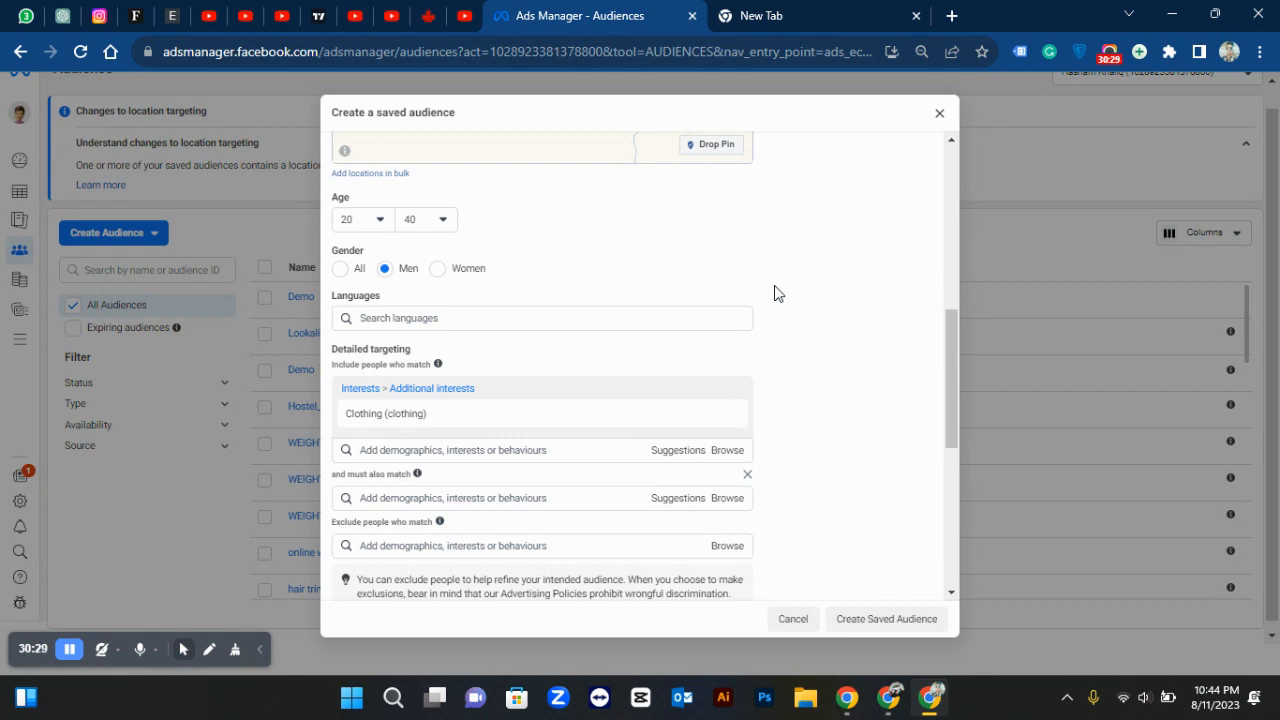
{"action": "scroll", "coordinate": [779, 293], "scroll_direction": "down", "scroll_amount": 1}
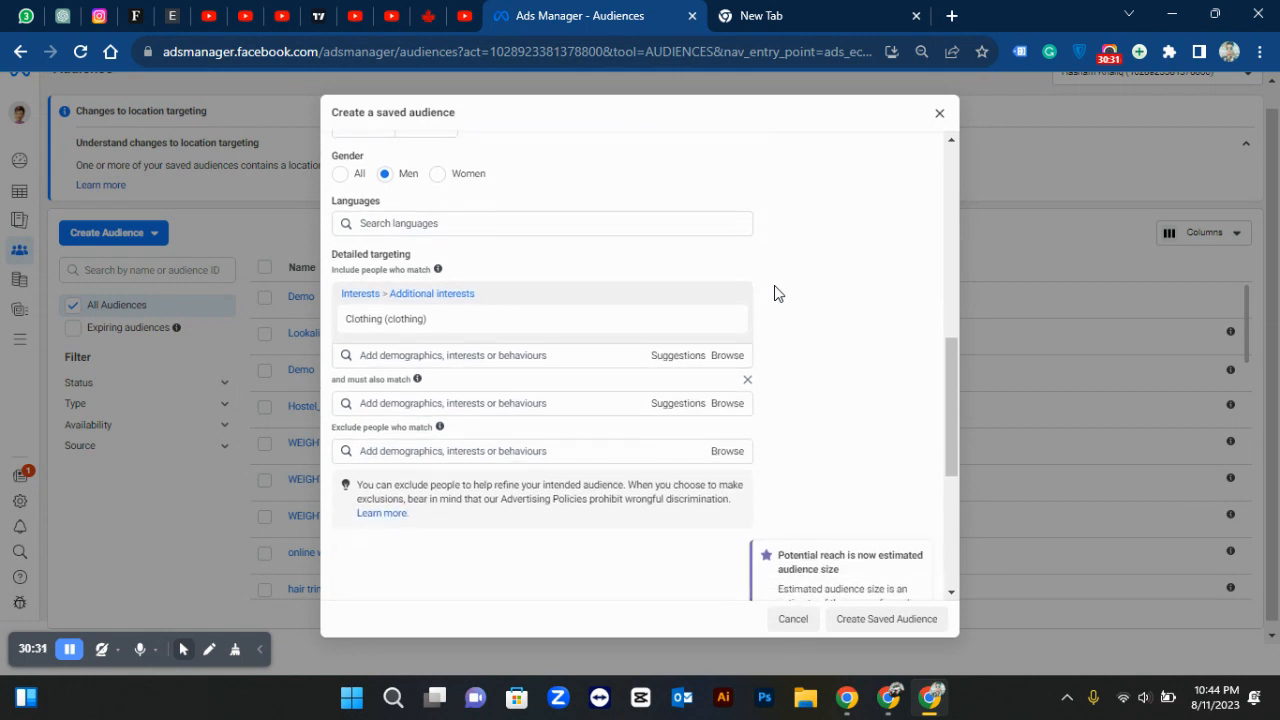
{"action": "scroll", "coordinate": [775, 289], "scroll_direction": "down", "scroll_amount": 1}
{"action": "mouse_move", "coordinate": [563, 272]}
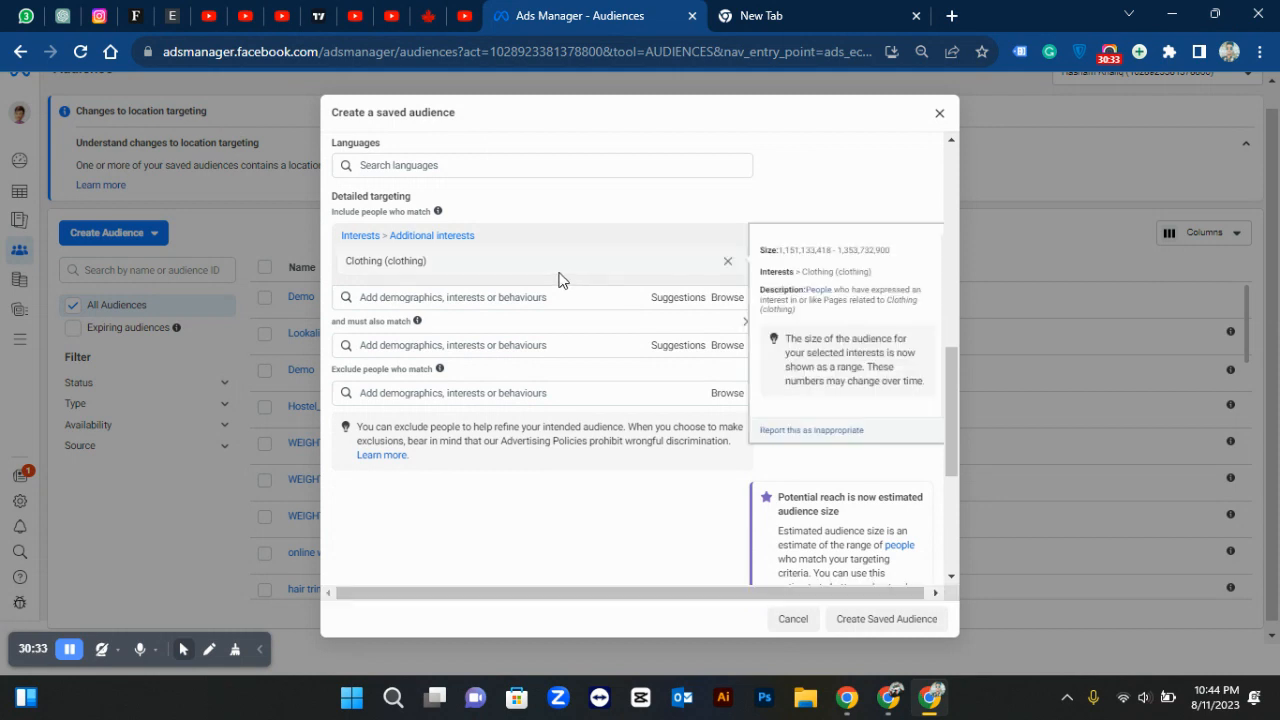
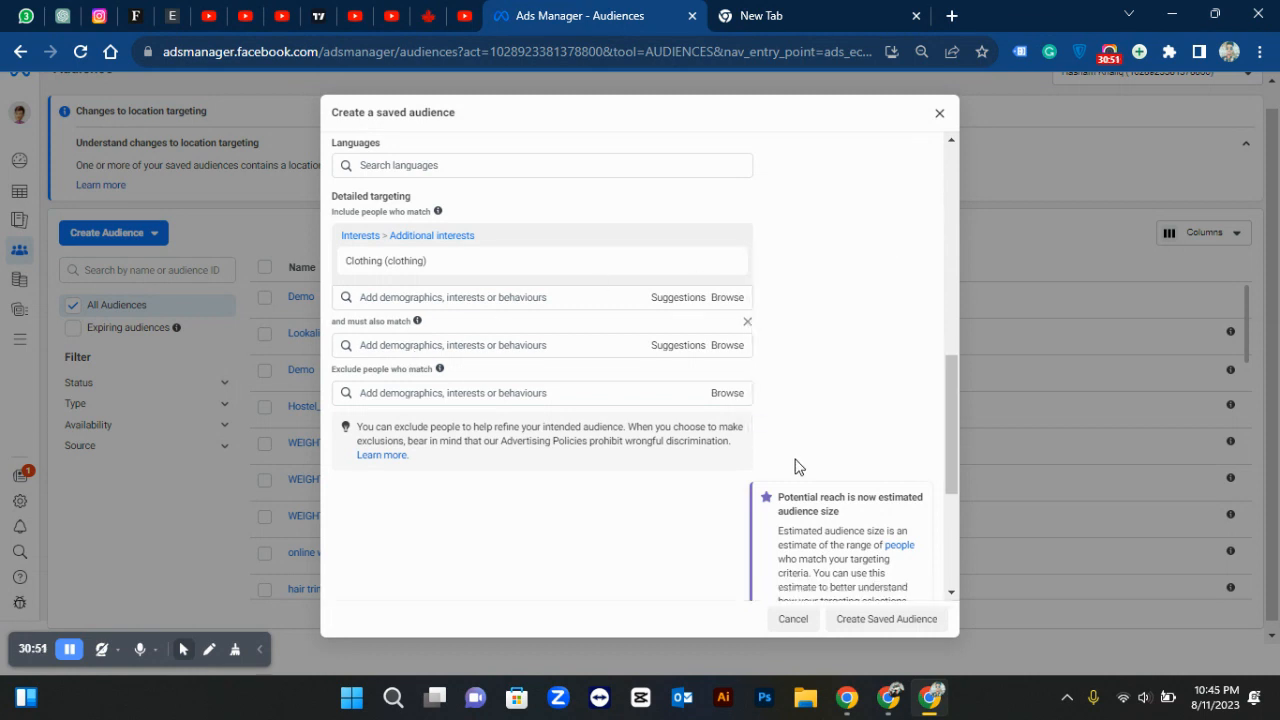
{"action": "scroll", "coordinate": [783, 431], "scroll_direction": "down", "scroll_amount": 1}
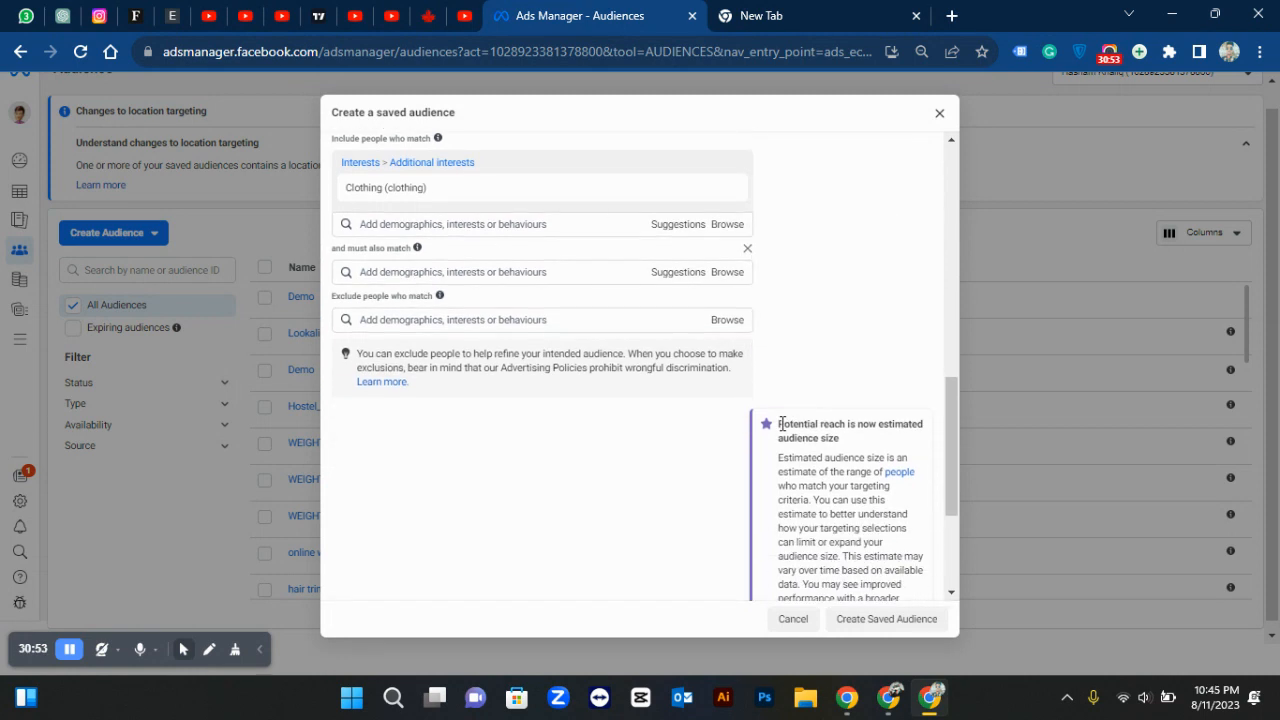
{"action": "scroll", "coordinate": [783, 431], "scroll_direction": "up", "scroll_amount": 10}
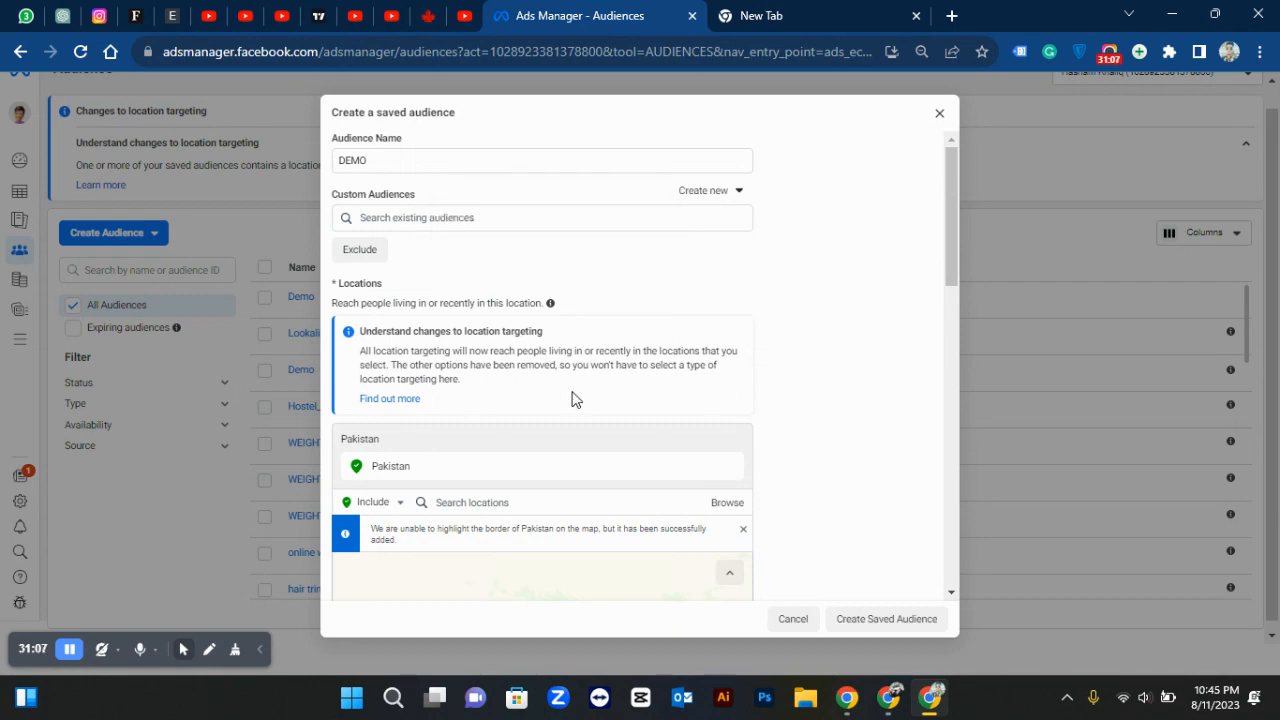
{"action": "scroll", "coordinate": [572, 398], "scroll_direction": "down", "scroll_amount": 10}
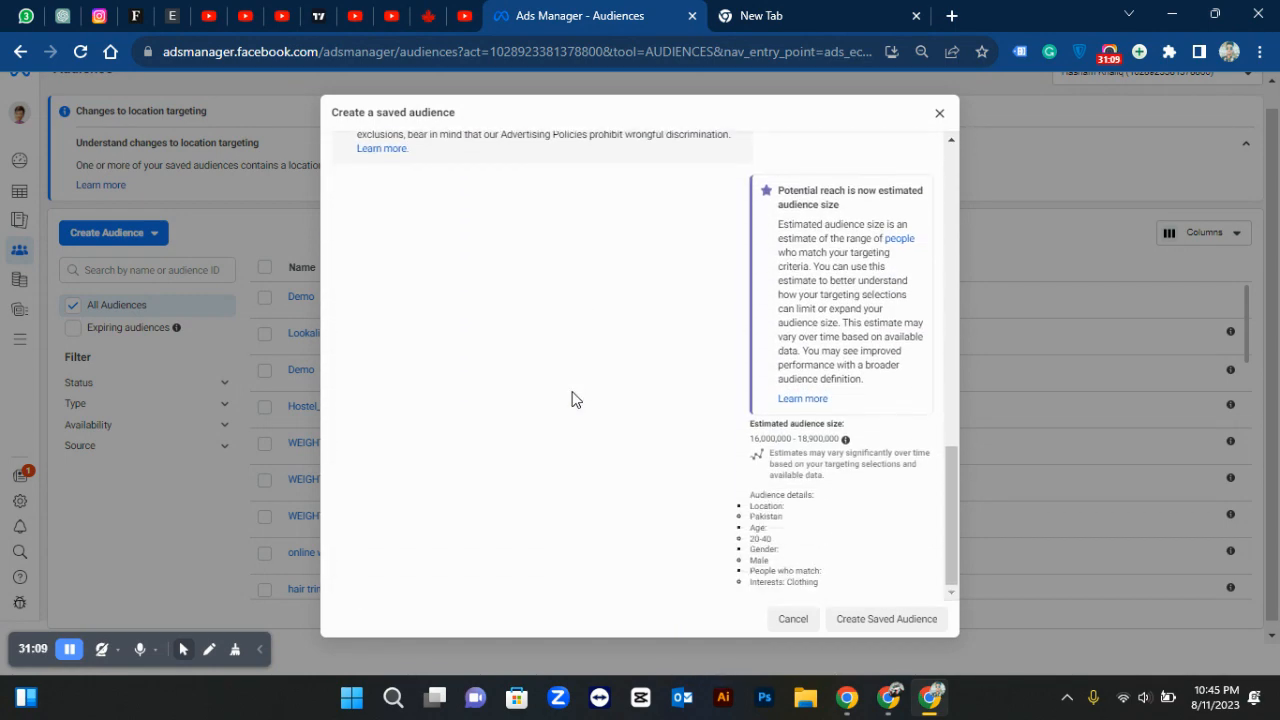
{"action": "scroll", "coordinate": [574, 420], "scroll_direction": "up", "scroll_amount": 10}
{"action": "scroll", "coordinate": [576, 427], "scroll_direction": "up", "scroll_amount": 1}
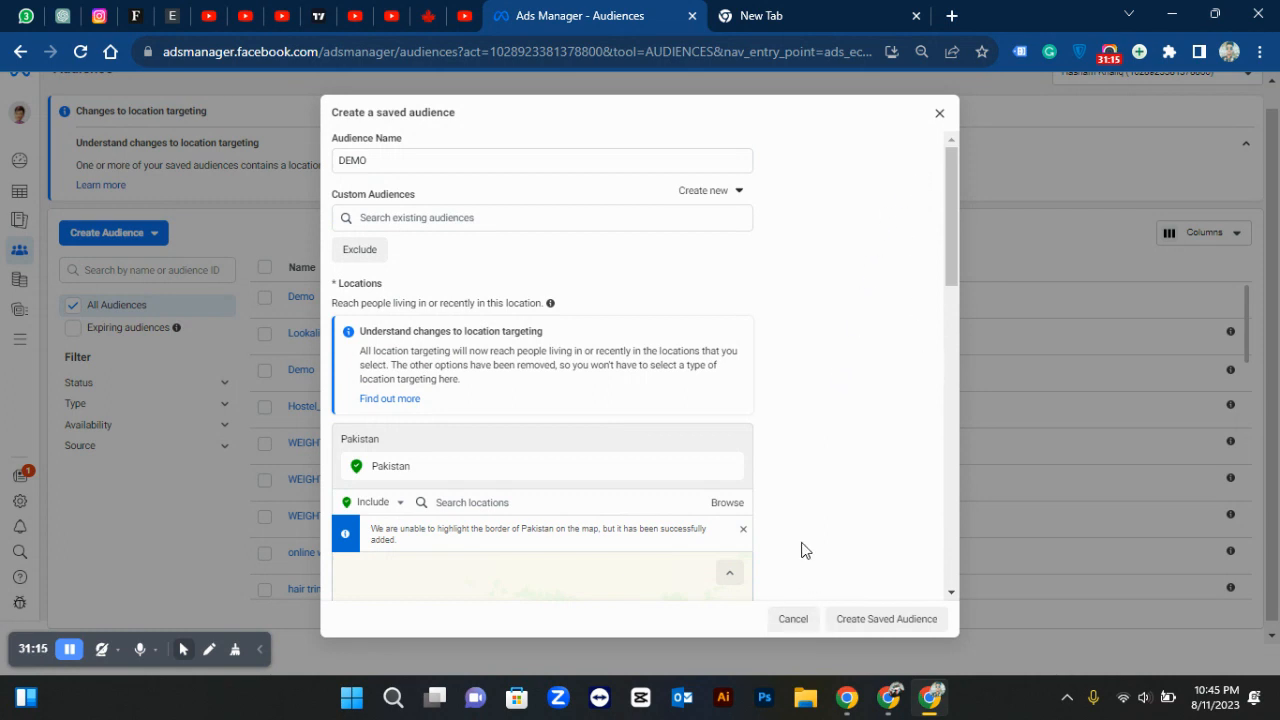
{"action": "scroll", "coordinate": [805, 550], "scroll_direction": "down", "scroll_amount": 15}
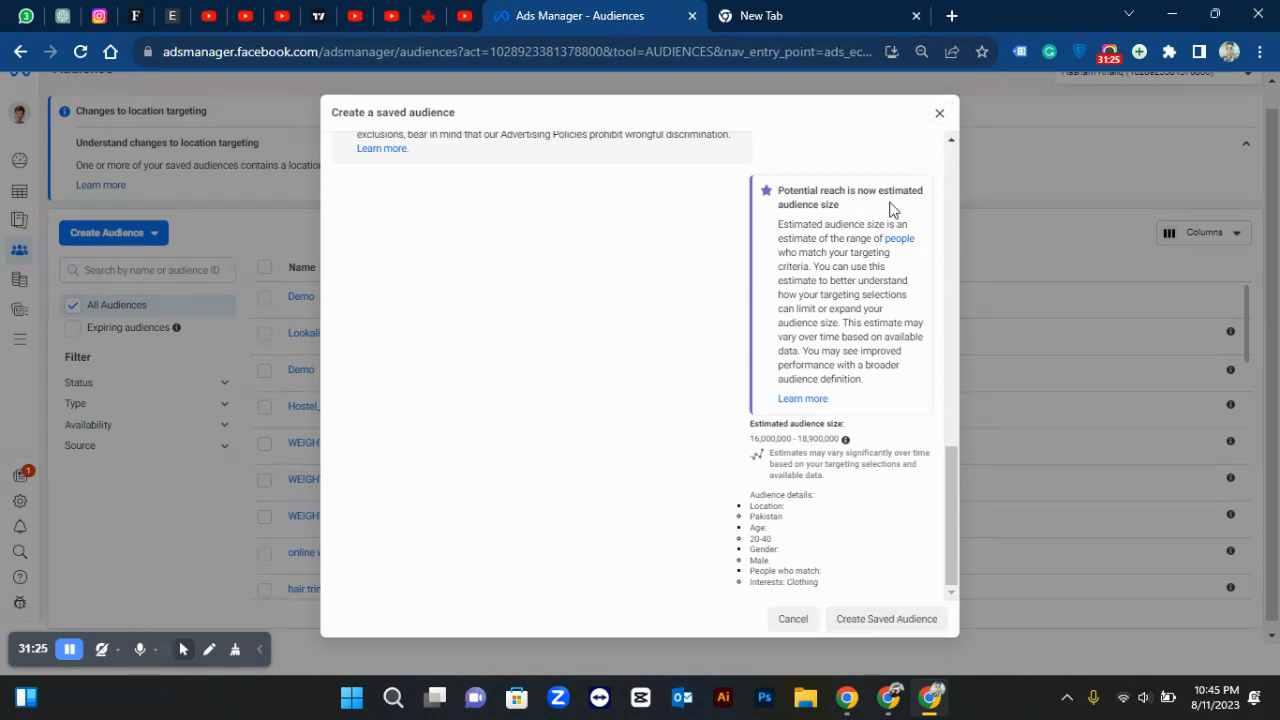
{"action": "left_click", "coordinate": [937, 118]}
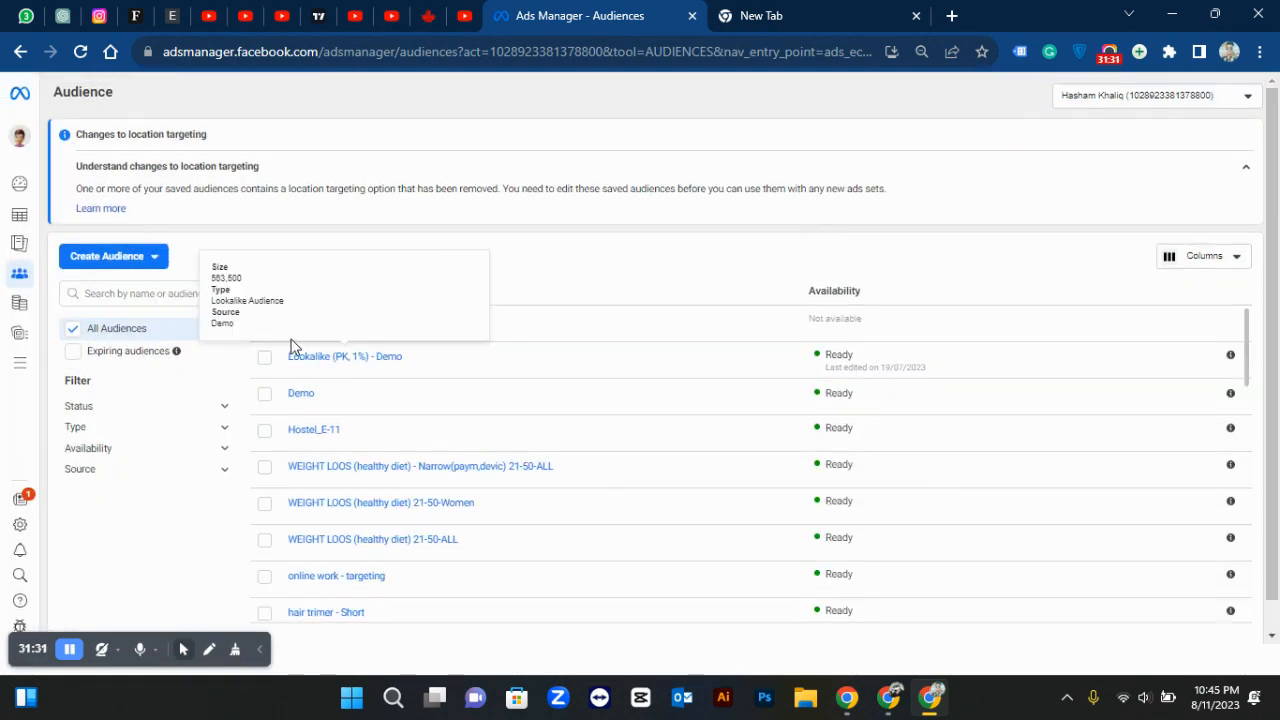
View the summary and the name and description editing form of the Lookalike (PK, 1%) - Demo audience, and close both.
{"action": "left_click", "coordinate": [301, 324]}
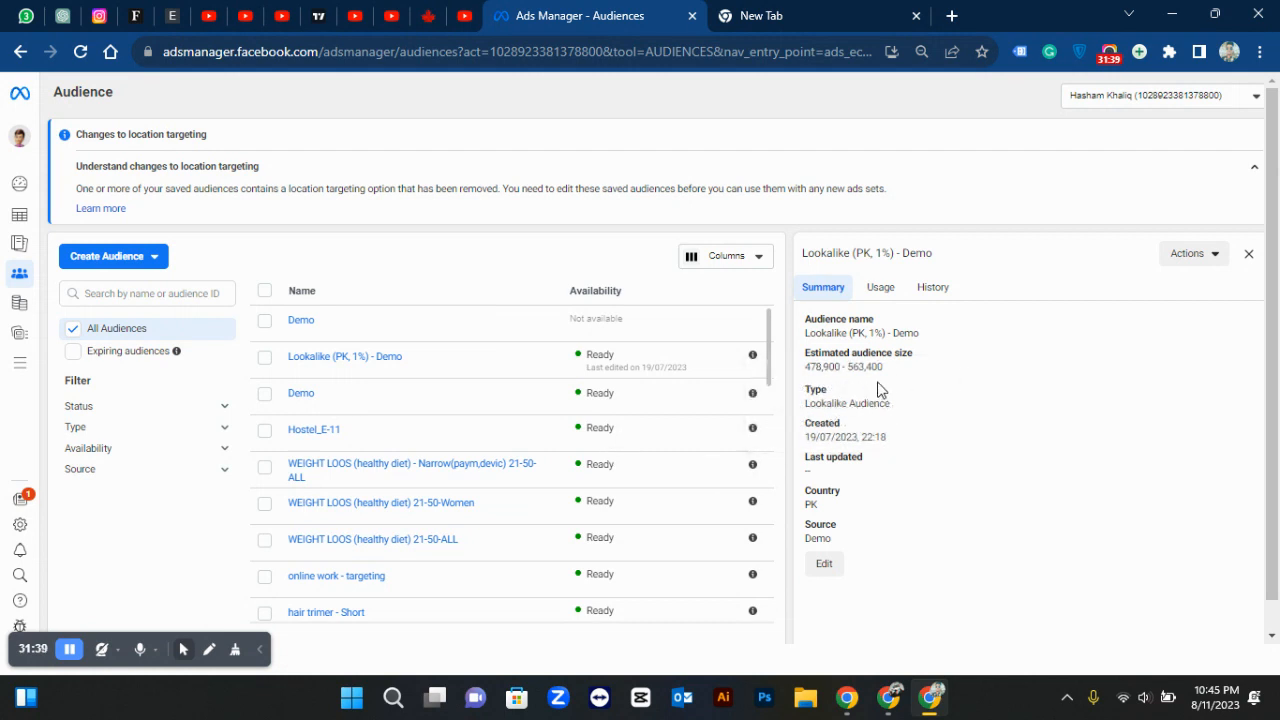
{"action": "left_click_drag", "start_coordinate": [820, 440], "coordinate": [815, 517]}
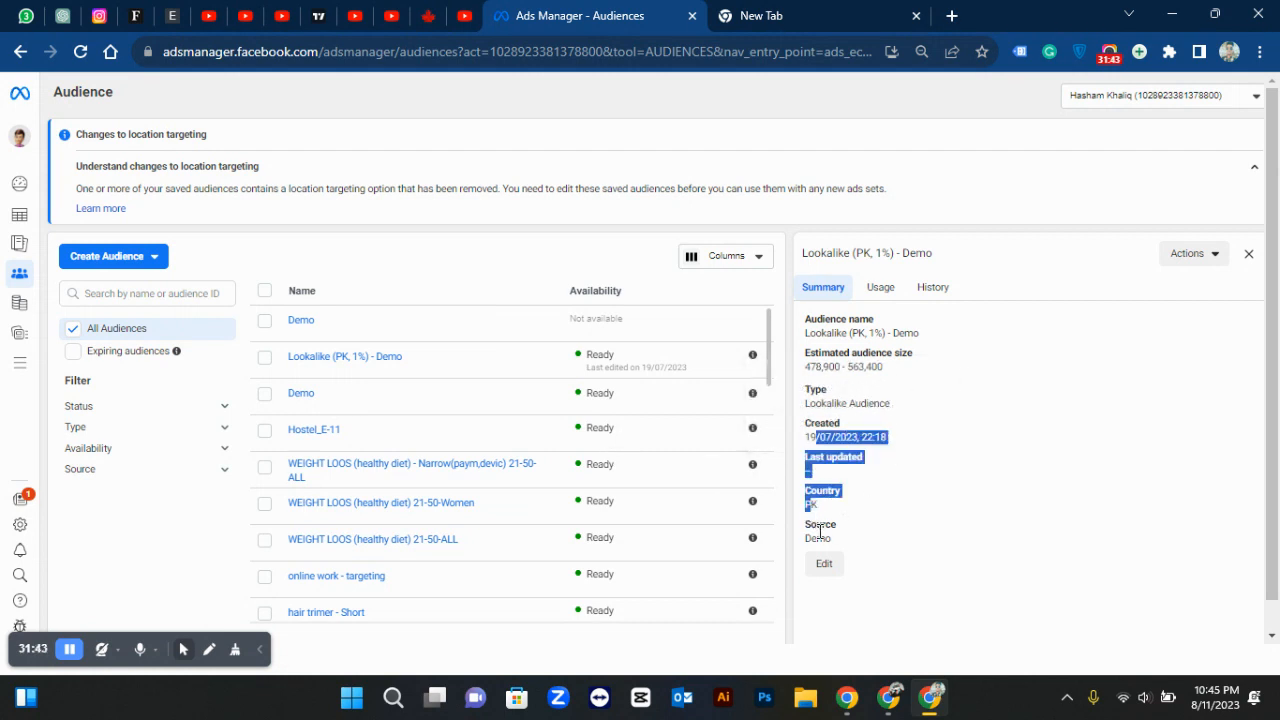
{"action": "left_click", "coordinate": [870, 340]}
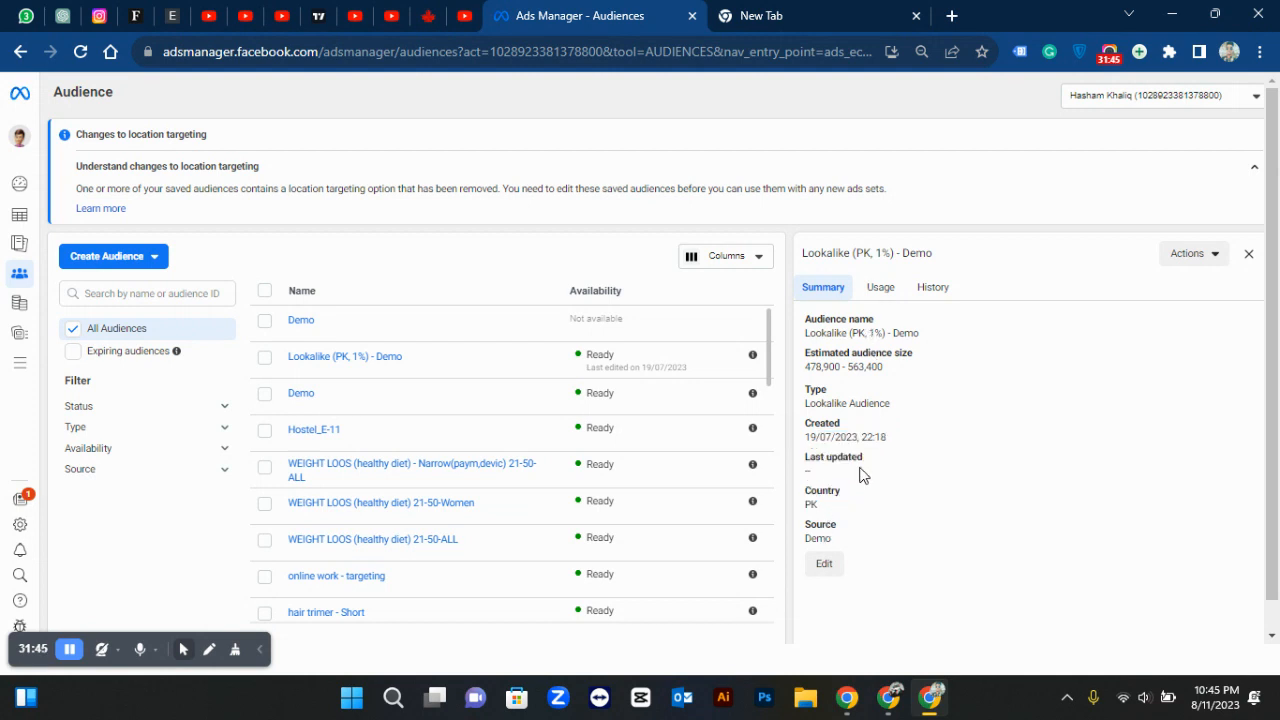
{"action": "left_click", "coordinate": [826, 565]}
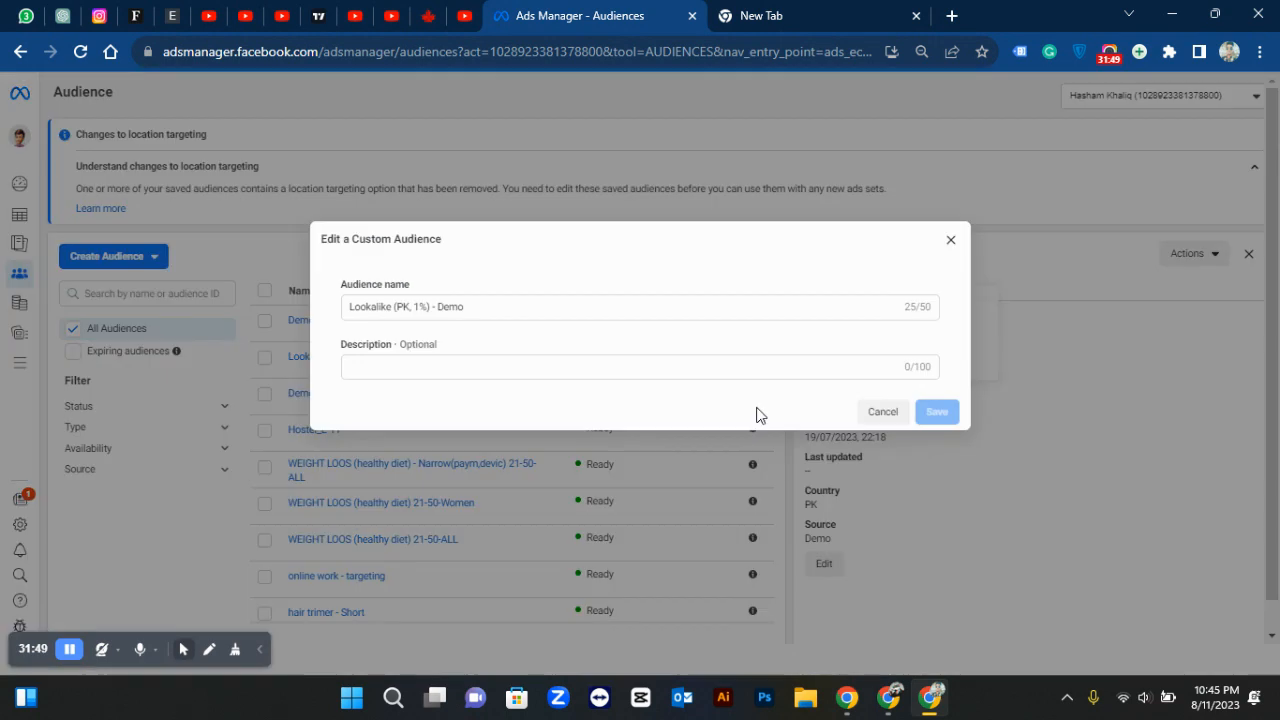
{"action": "left_click", "coordinate": [951, 240]}
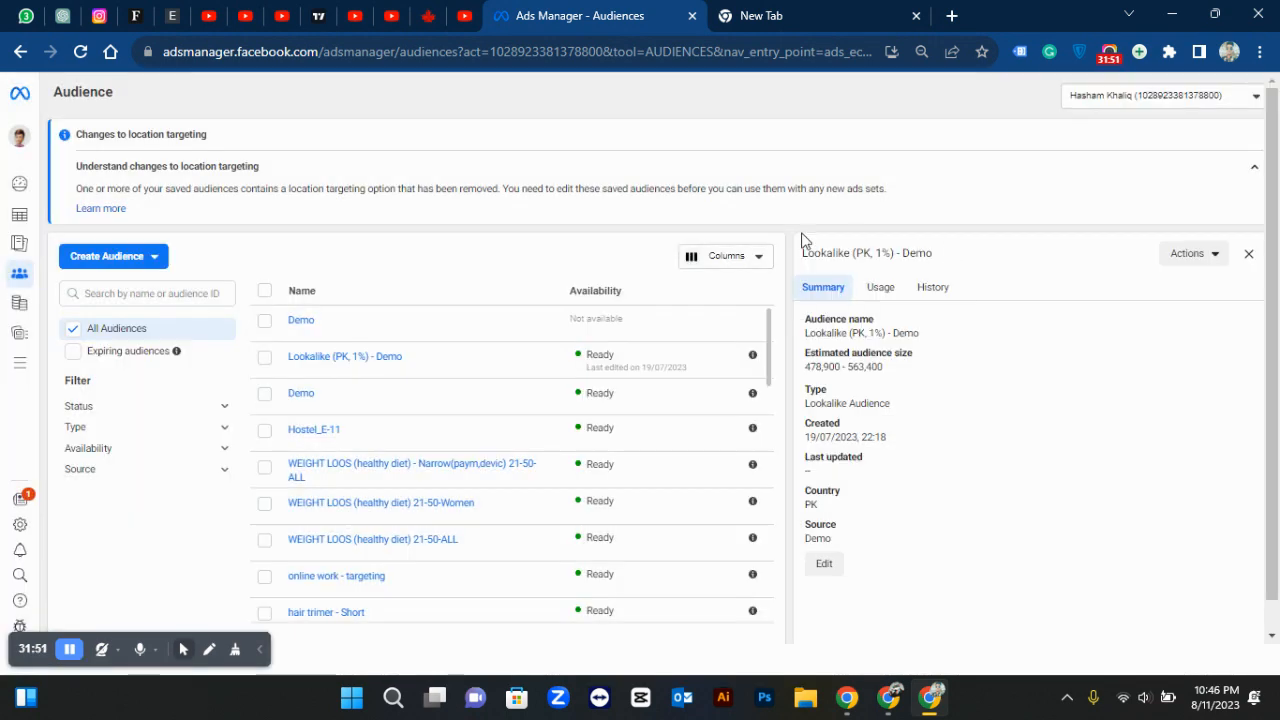
{"action": "left_click", "coordinate": [1248, 253]}
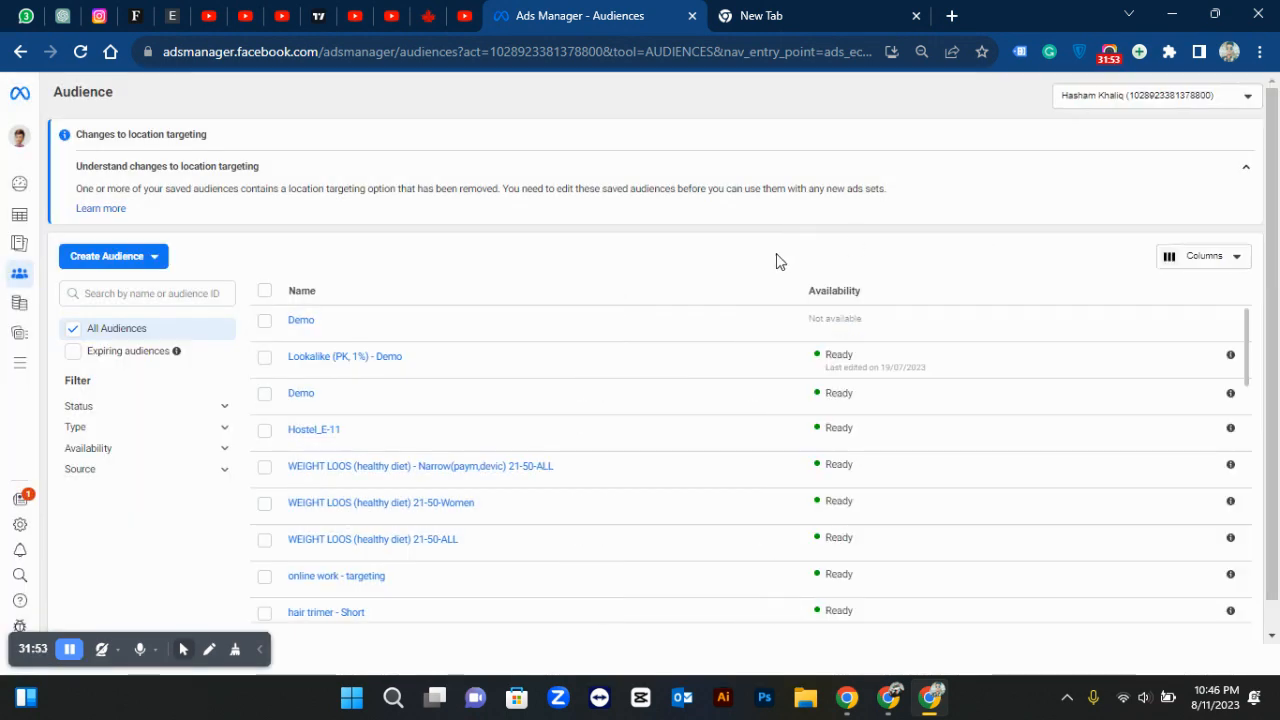
{"action": "scroll", "coordinate": [575, 370], "scroll_direction": "down", "scroll_amount": 3}
{"action": "left_click", "coordinate": [1104, 61]}
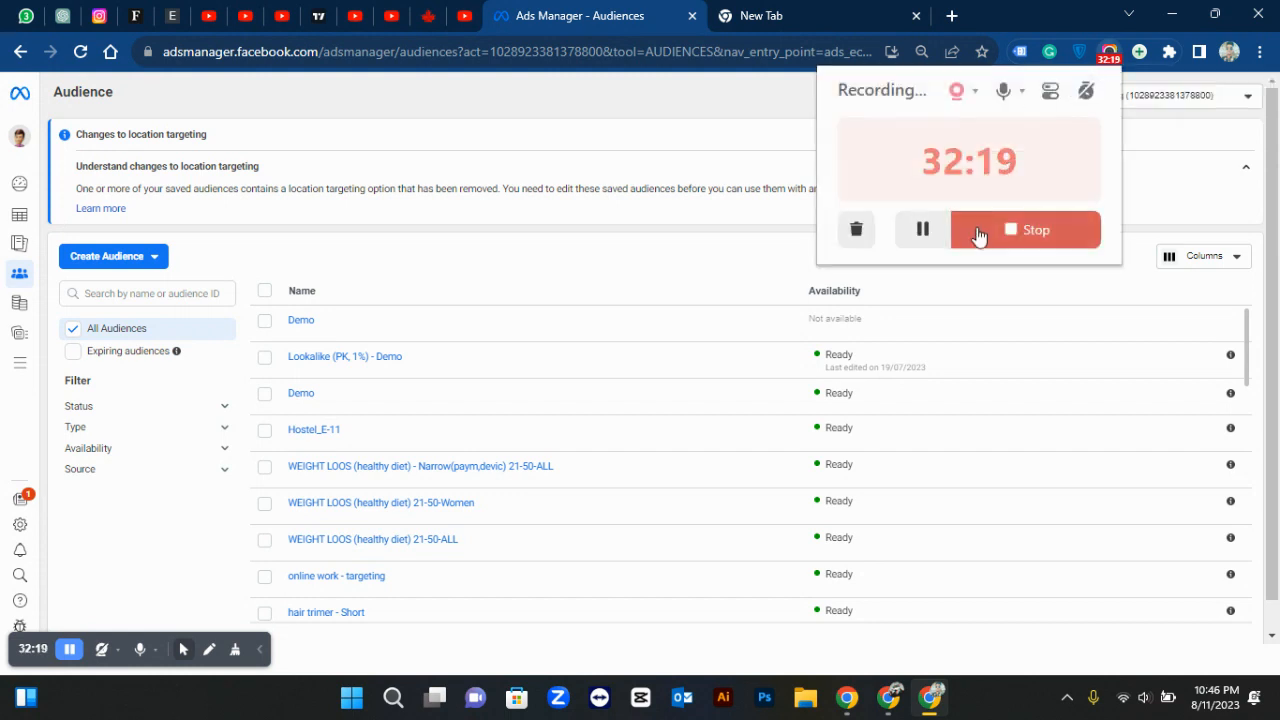